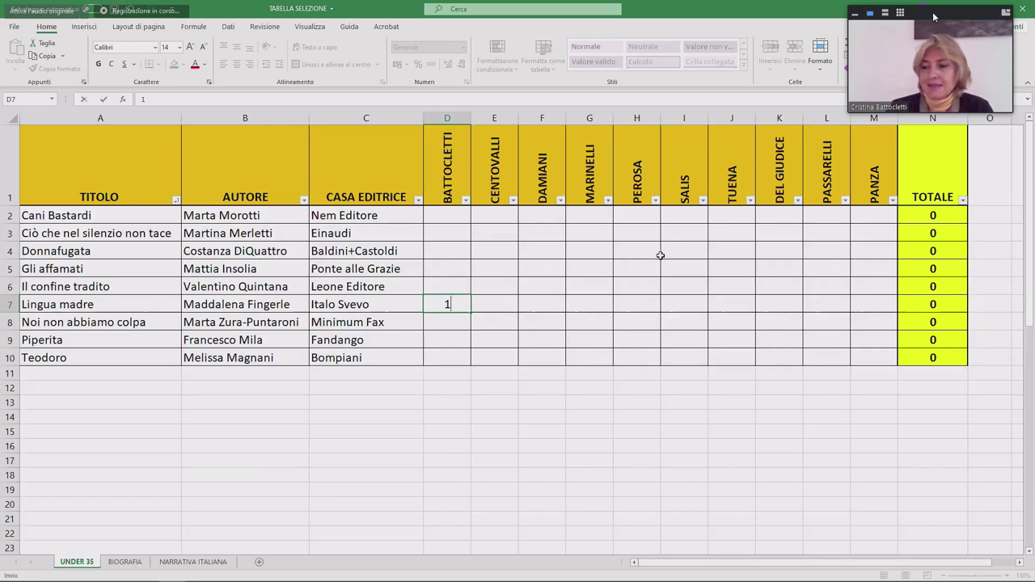
# Enter a vote of 1 in column D for Gli affamati and for Ciò che nel silenzio non tace.
pyautogui.click(462, 268)
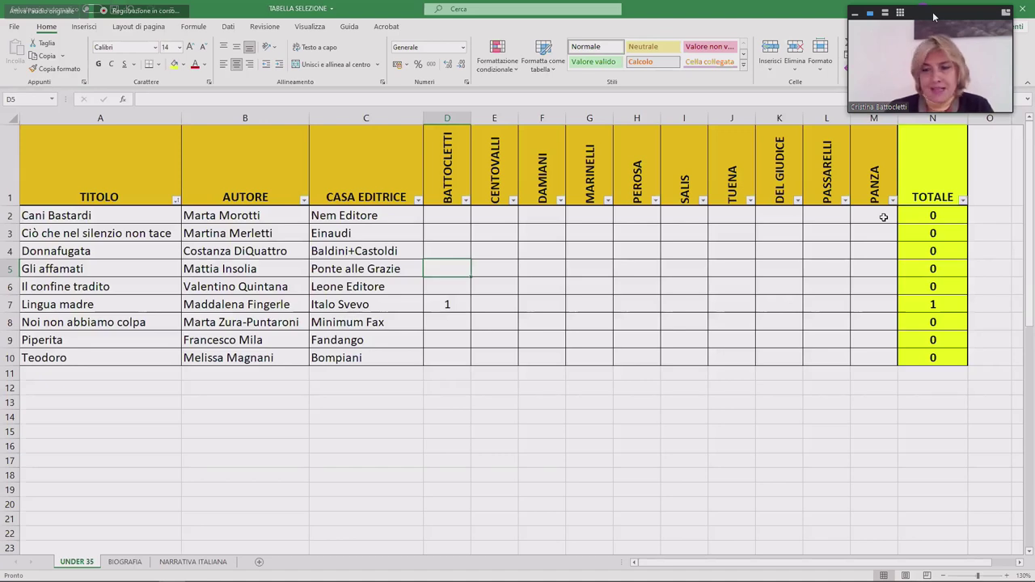
pyautogui.write('1')
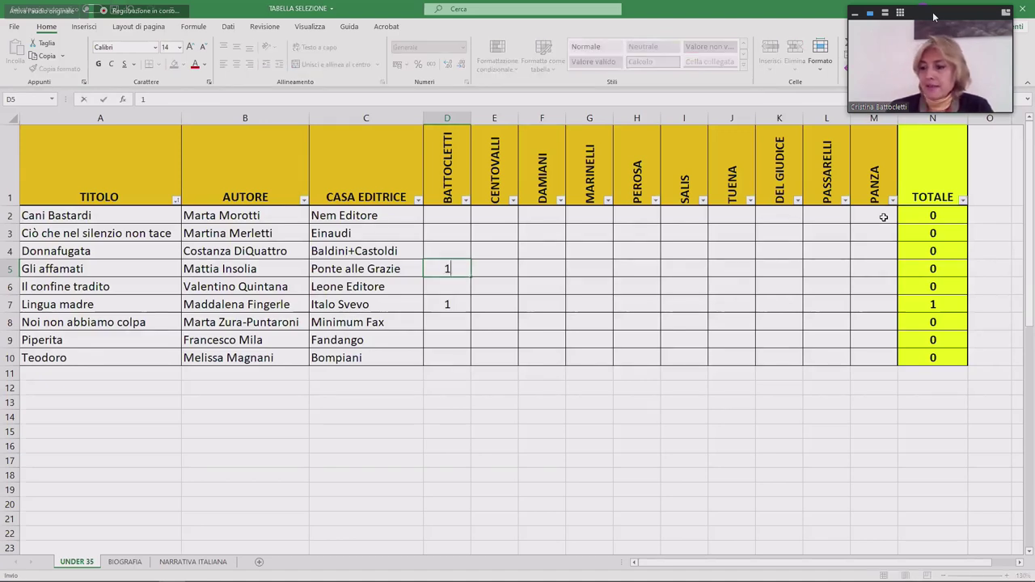
pyautogui.press('Up')
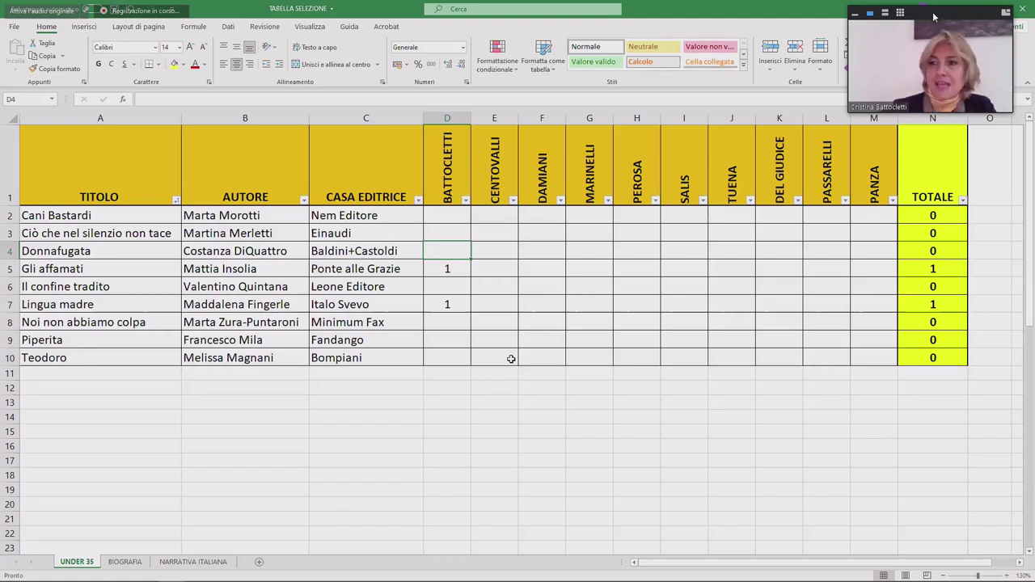
pyautogui.press('Up')
pyautogui.write('1')
pyautogui.press('Tab')
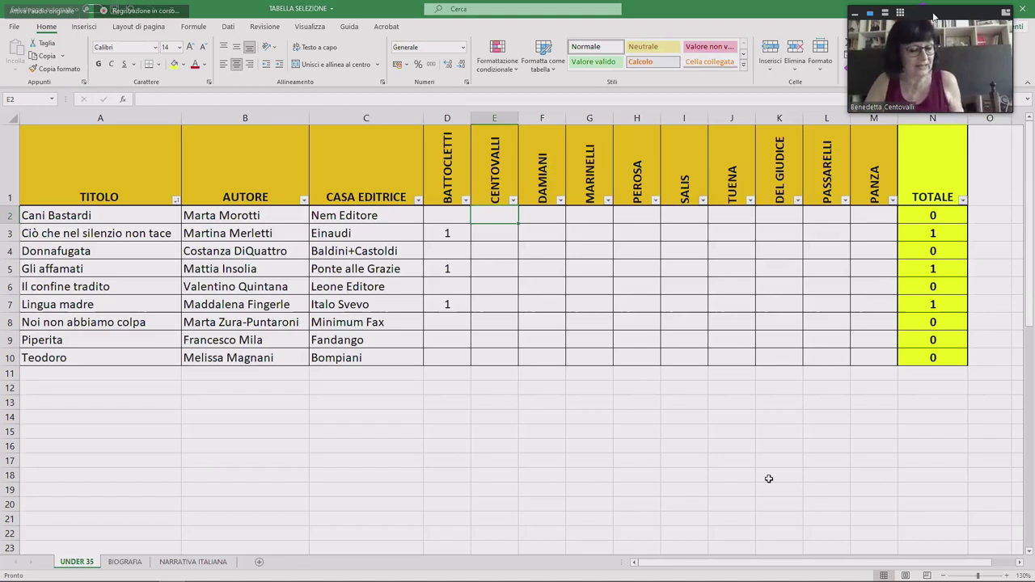
# Record a vote of 1 for Lingua madre in column E, cell E7.
pyautogui.press('Down')
pyautogui.press('Down')
pyautogui.press('Down')
pyautogui.press('Down')
pyautogui.press('Down')
pyautogui.write('1')
pyautogui.press('Up')
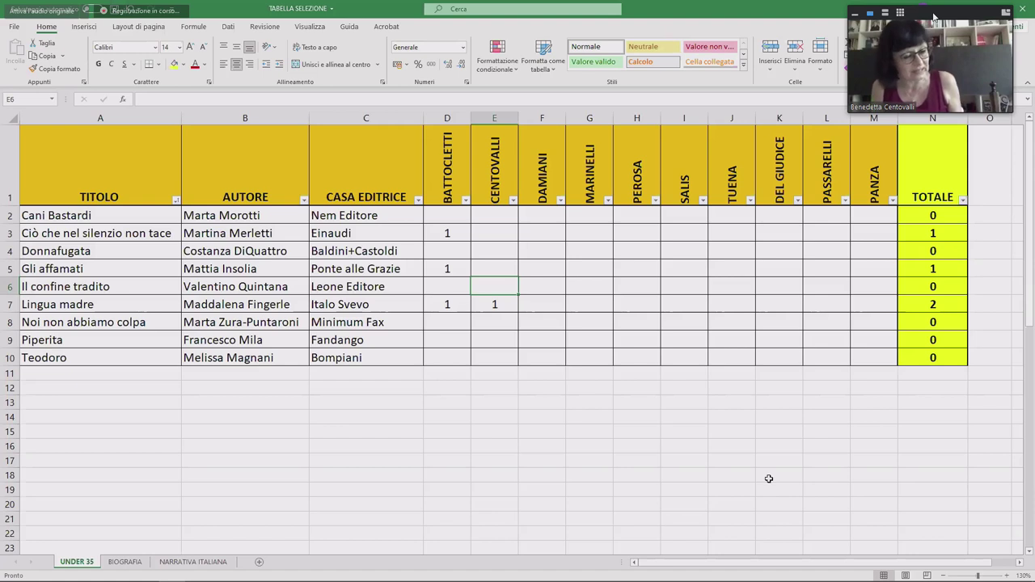
# Record a vote of 1 for Ciò che nel silenzio non tace in column E, cell E3.
pyautogui.press('Up')
pyautogui.press('Up')
pyautogui.press('Up')
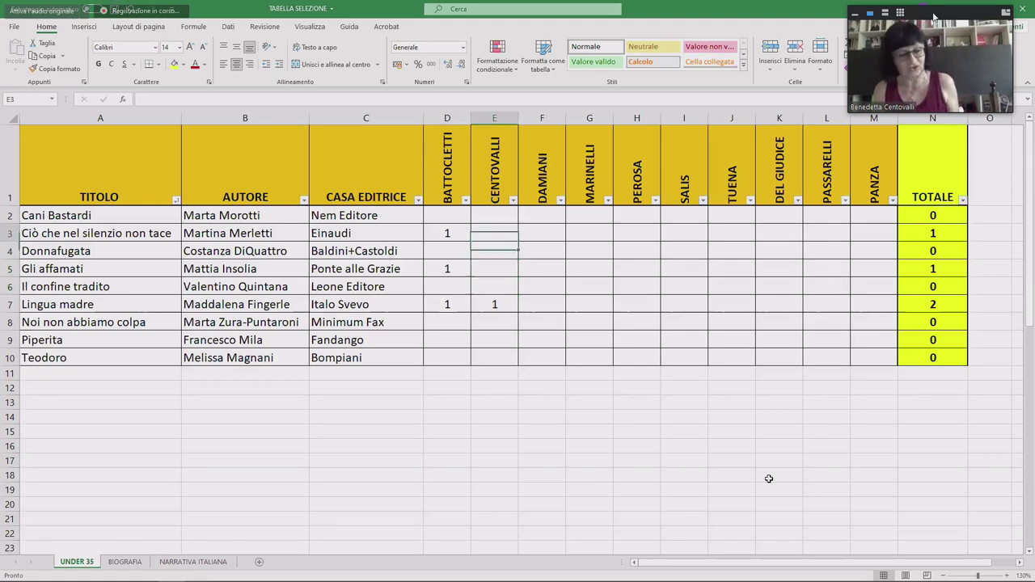
pyautogui.write('1')
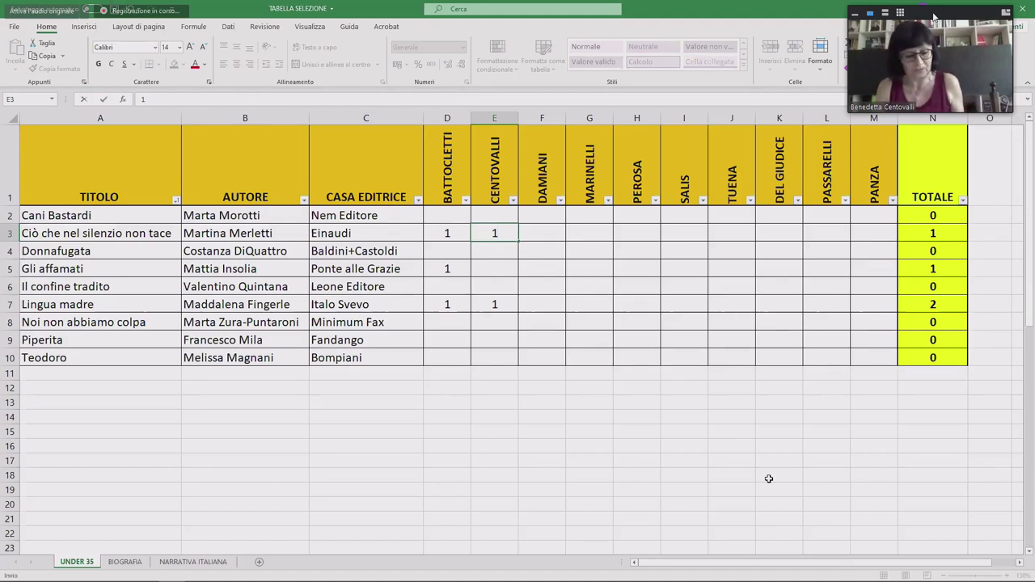
pyautogui.press('Return')
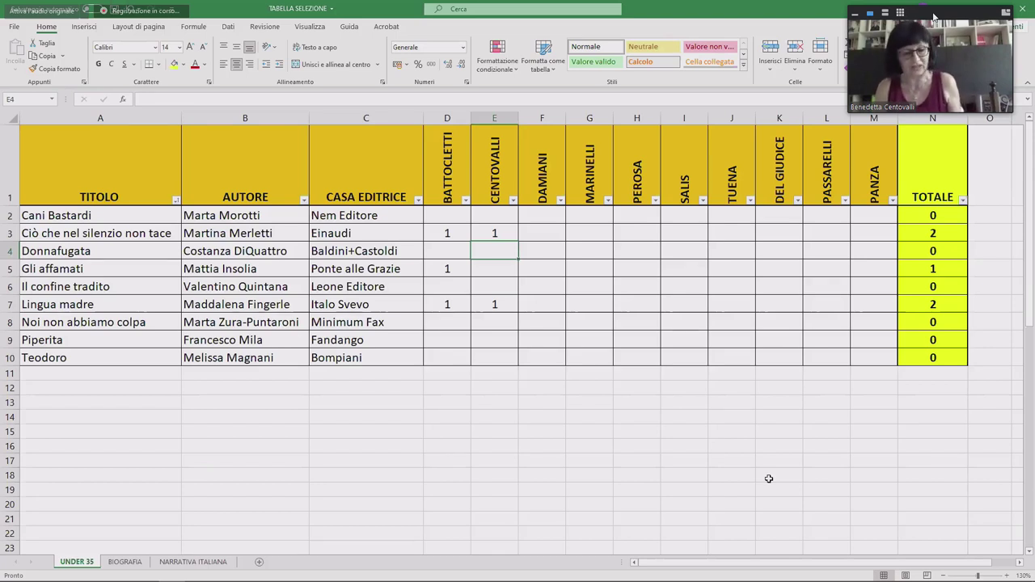
# Record a vote of 1 for Noi non abbiamo colpa in column E, cell E8.
pyautogui.press('Down')
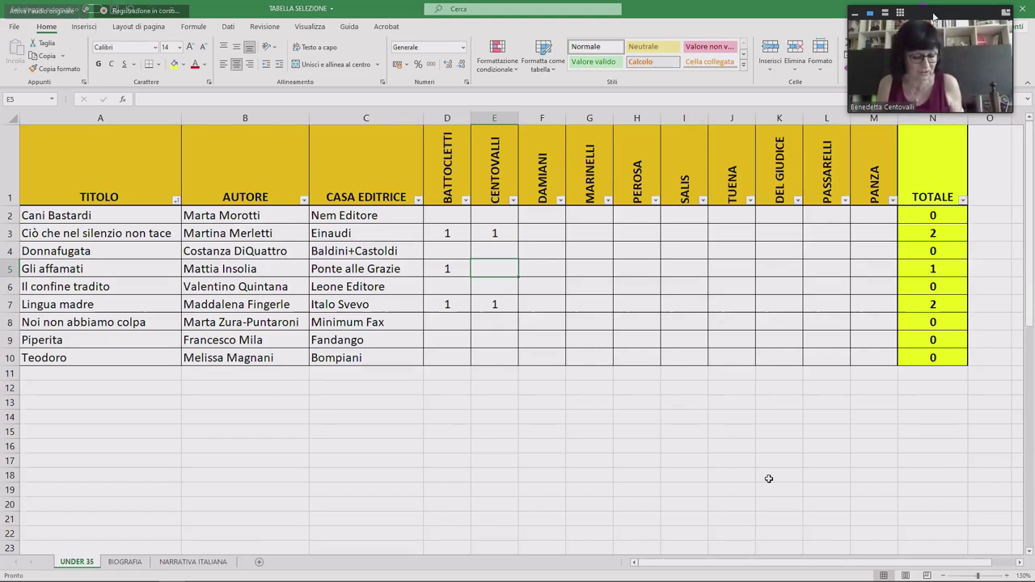
pyautogui.press('Down')
pyautogui.press('Down')
pyautogui.press('Down')
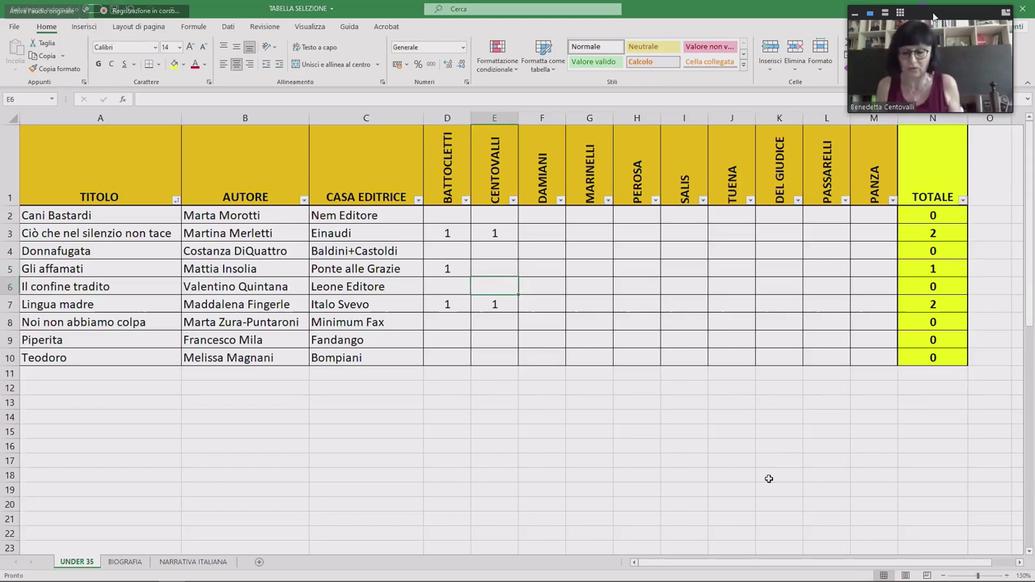
pyautogui.write('1')
pyautogui.press('Return')
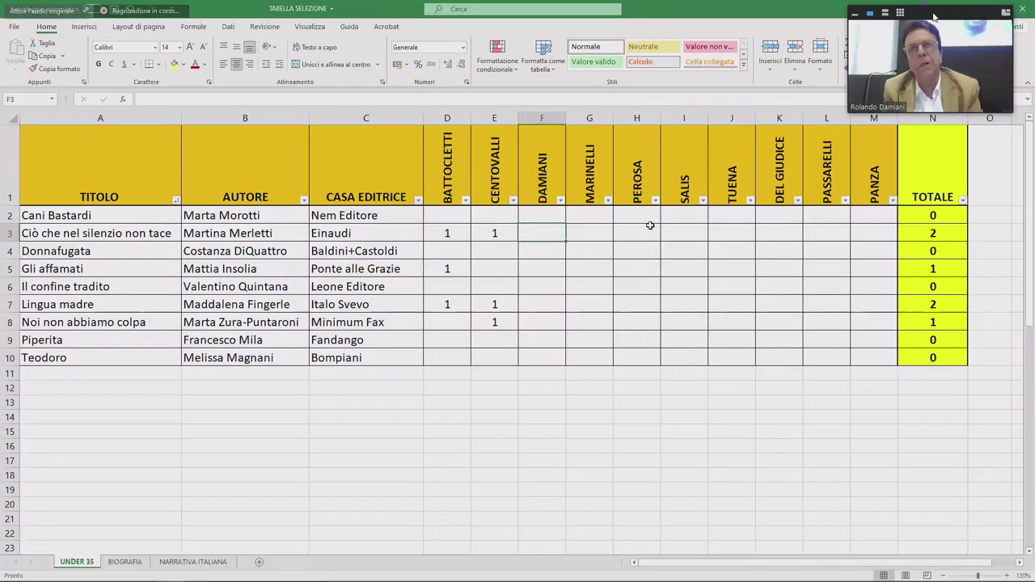
# Enter a vote of 1 in column F for Lingua madre and for Ciò che nel silenzio non tace.
pyautogui.click(541, 306)
pyautogui.write('1')
pyautogui.press('Return')
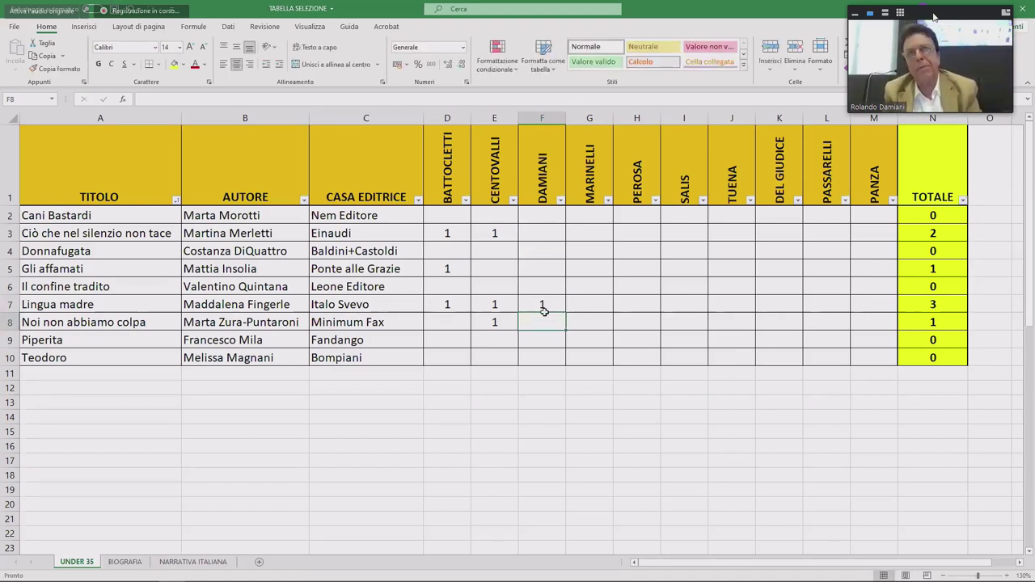
pyautogui.click(547, 233)
pyautogui.write('1')
pyautogui.press('Return')
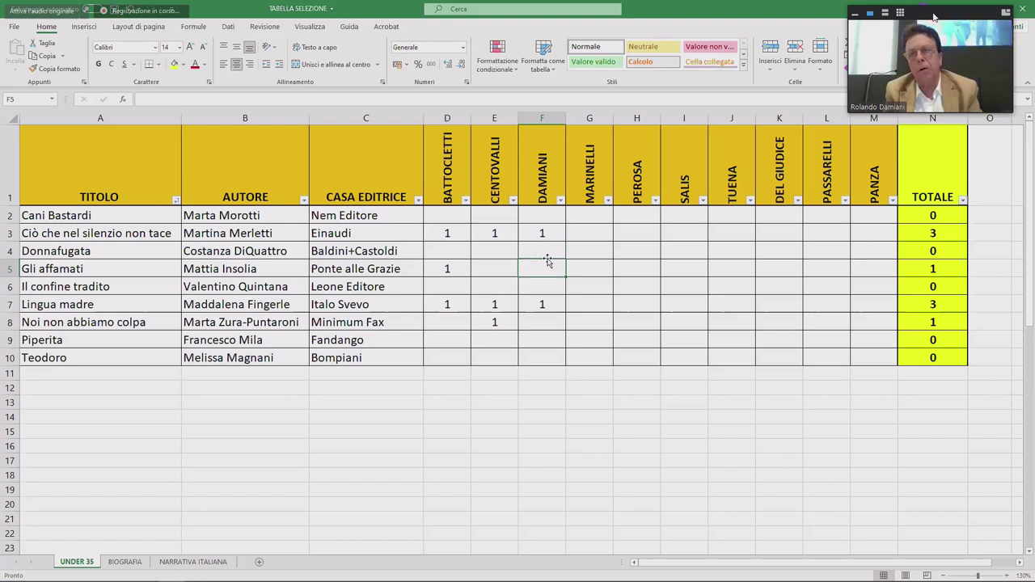
# Record a vote of 1 for Il confine tradito in column F, cell F6.
pyautogui.press('Down')
pyautogui.write('1')
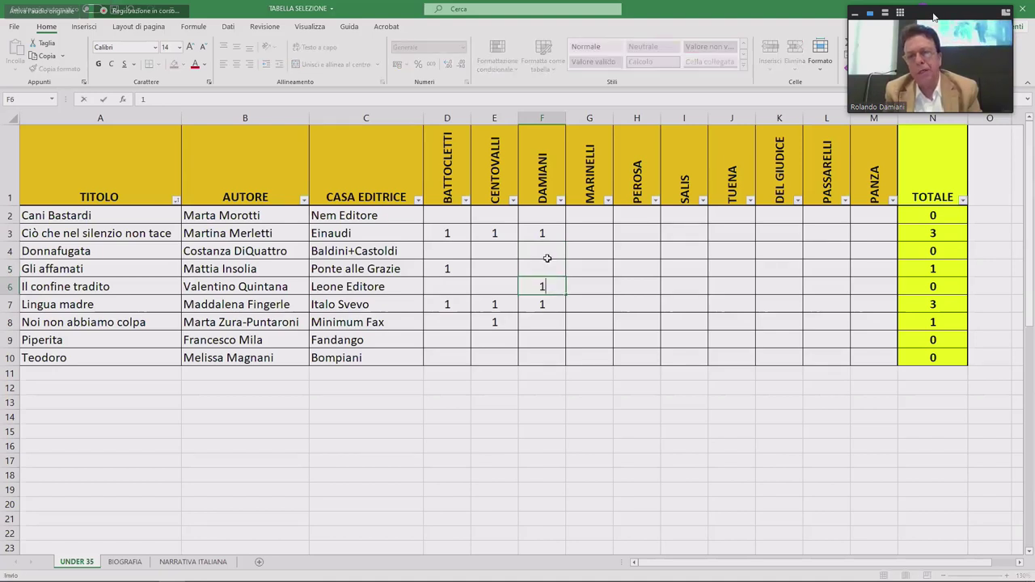
pyautogui.press('Tab')
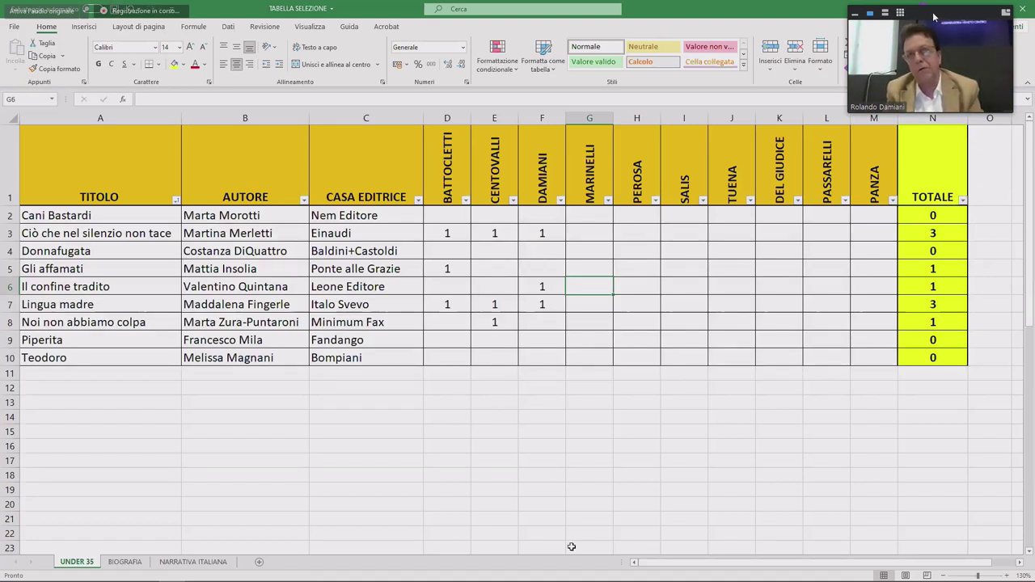
# Record a vote of 1 for Donnafugata in column G, cell G4.
pyautogui.hotkey('alt', 's')
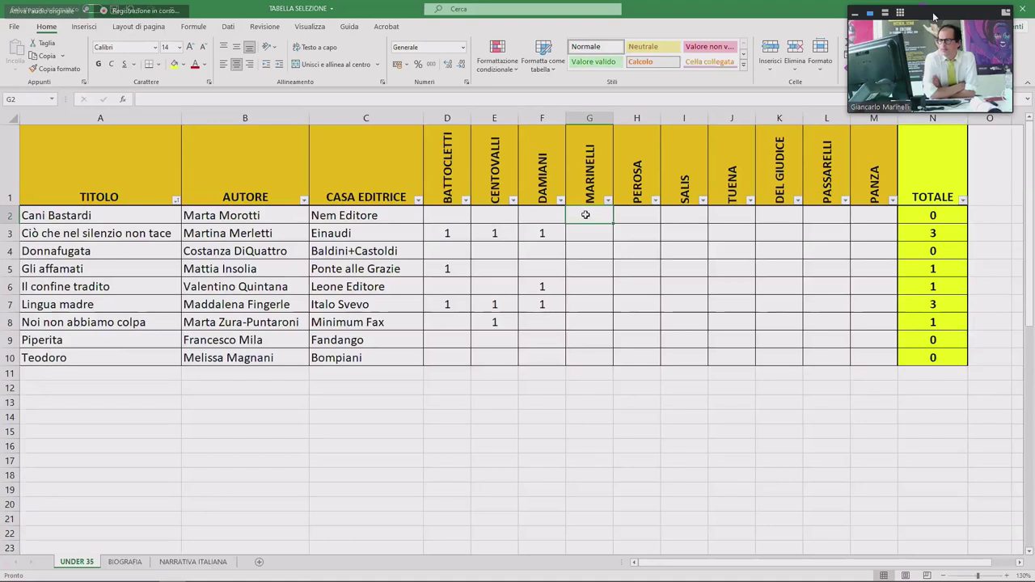
pyautogui.press('Down')
pyautogui.press('Down')
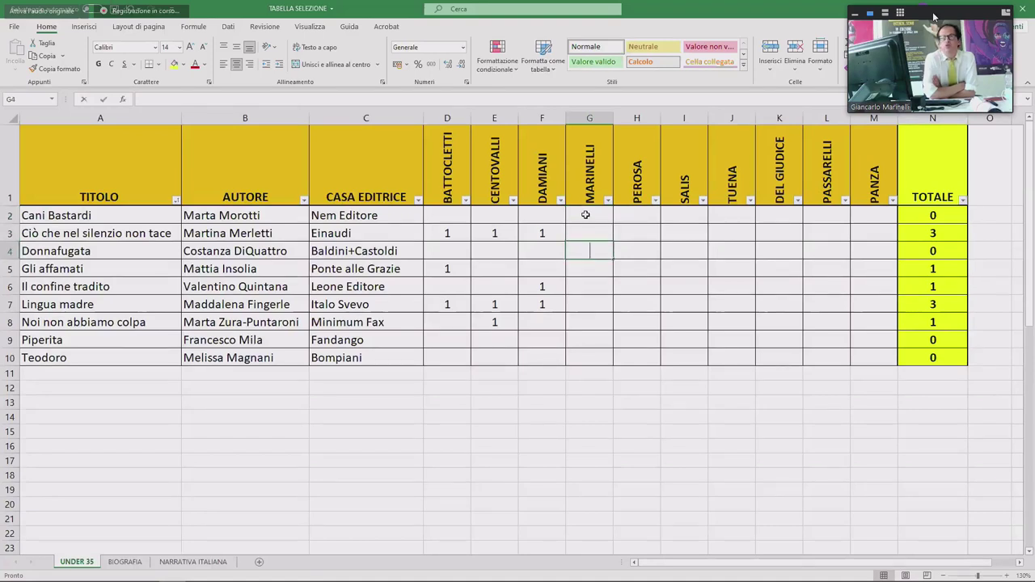
pyautogui.write('1')
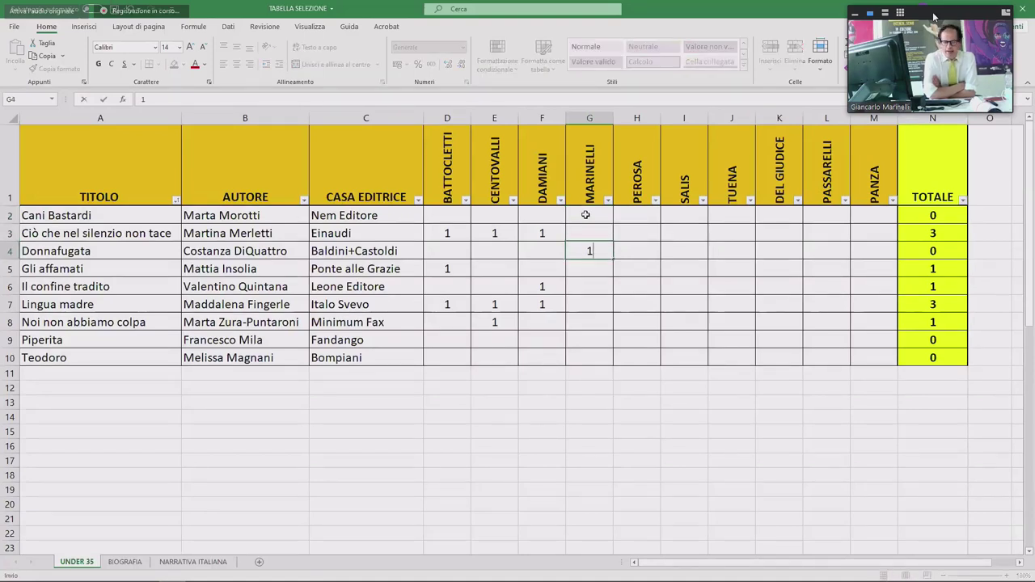
pyautogui.press('Return')
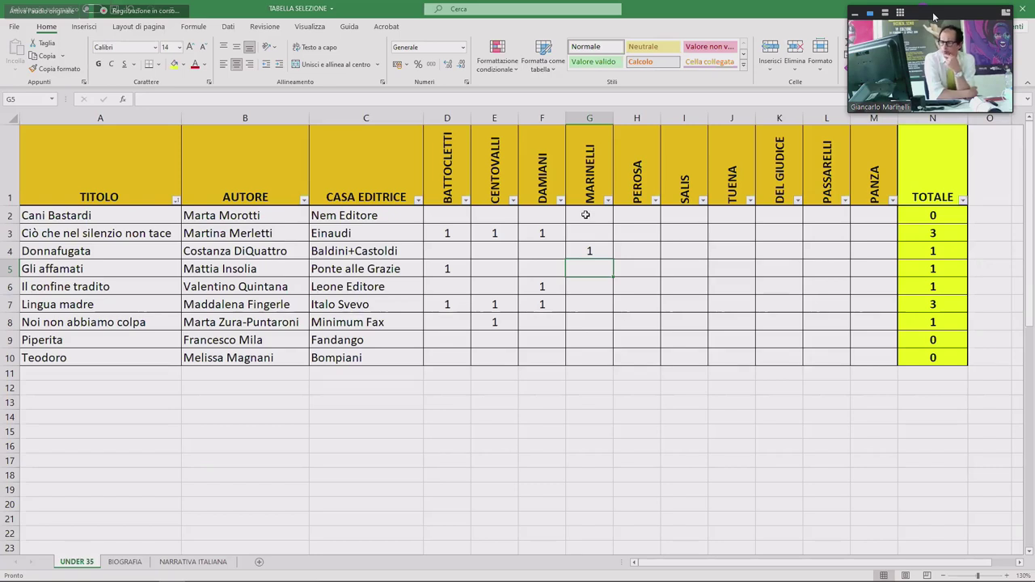
# Enter a vote of 1 in column G for Piperita and for Teodoro.
pyautogui.press('Down')
pyautogui.press('Down')
pyautogui.press('Down')
pyautogui.press('Down')
pyautogui.write('1')
pyautogui.press('Return')
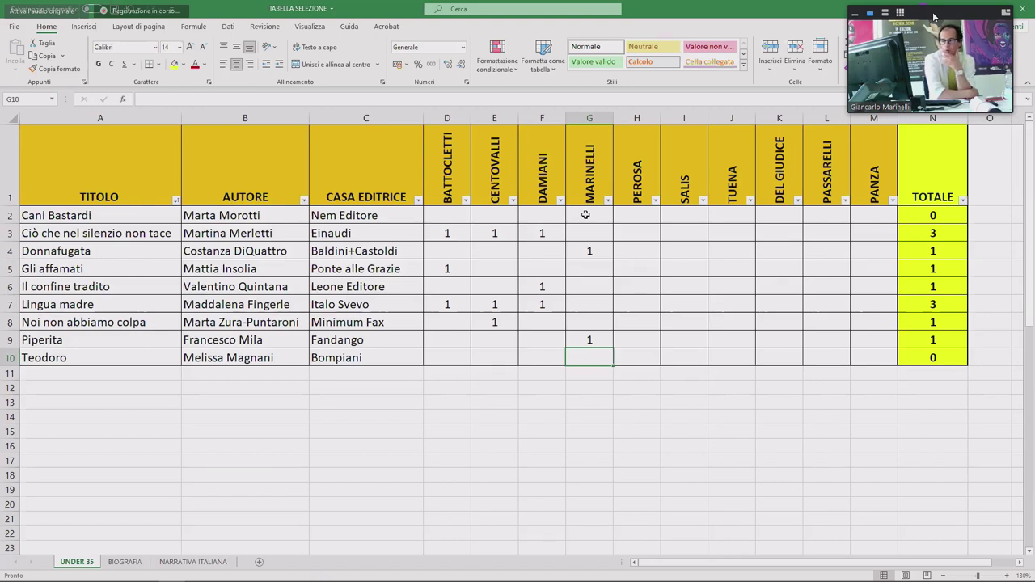
pyautogui.write('1')
pyautogui.press('Tab')
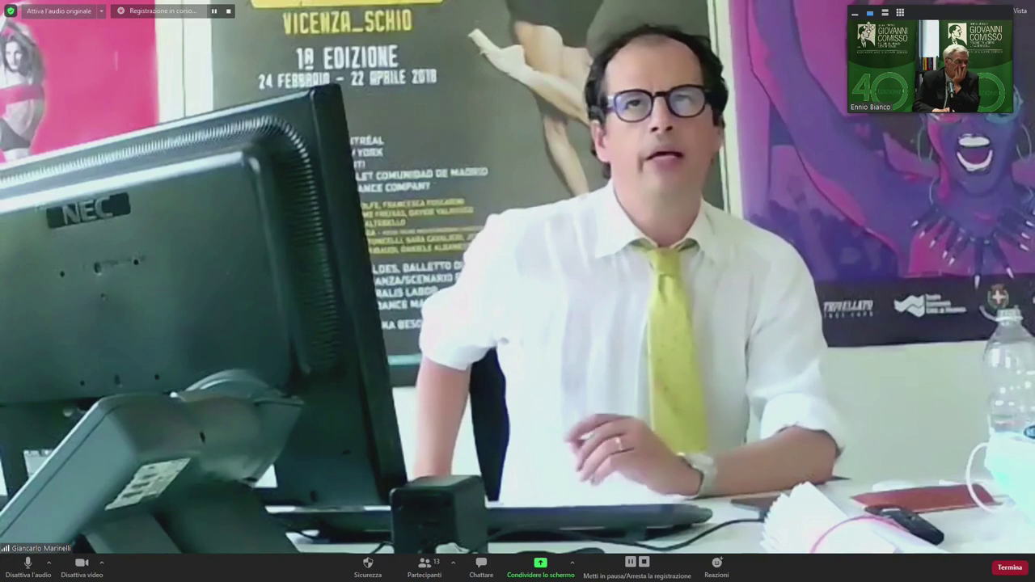
# Collapse the floating meeting video and bring the speaker's video back.
pyautogui.click(856, 13)
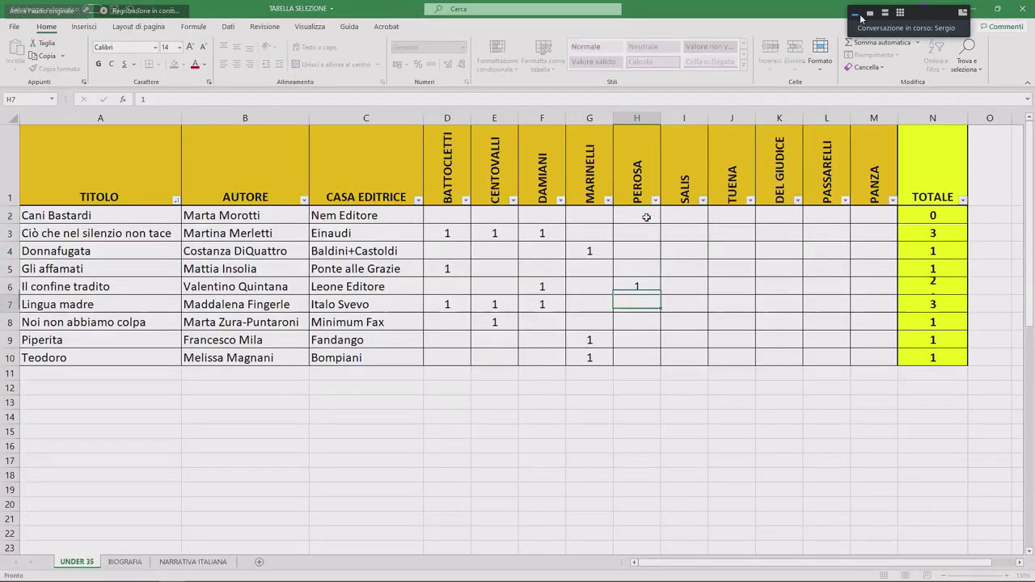
pyautogui.click(858, 14)
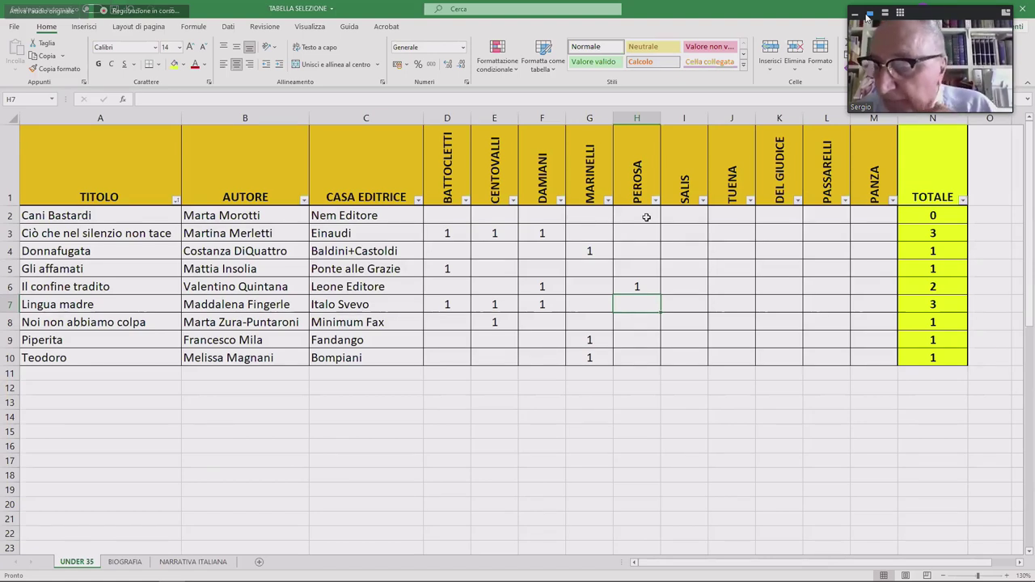
# Enter a vote of 1 in column H for Lingua madre and for Teodoro.
pyautogui.write('1')
pyautogui.press('Return')
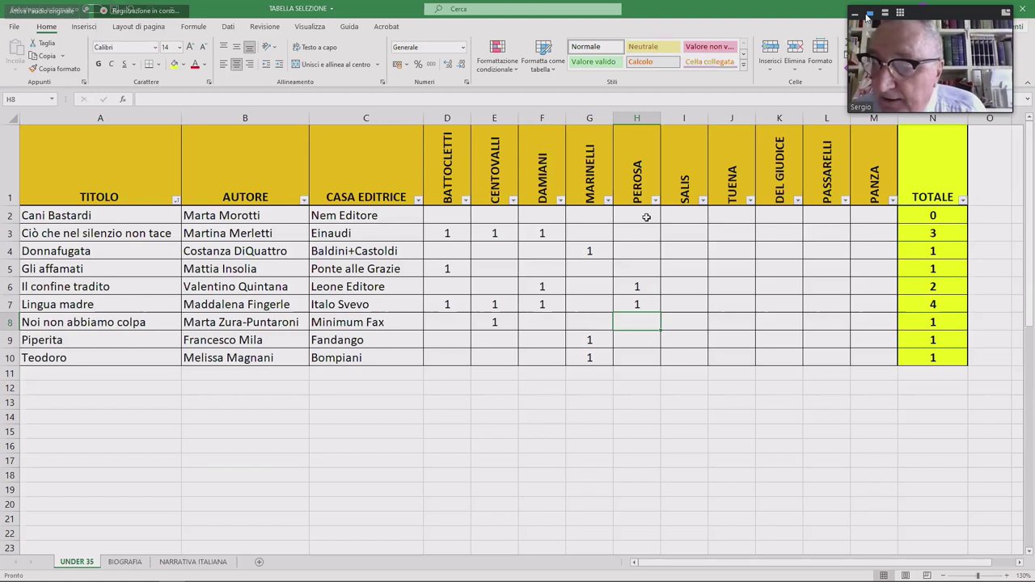
pyautogui.press('Down')
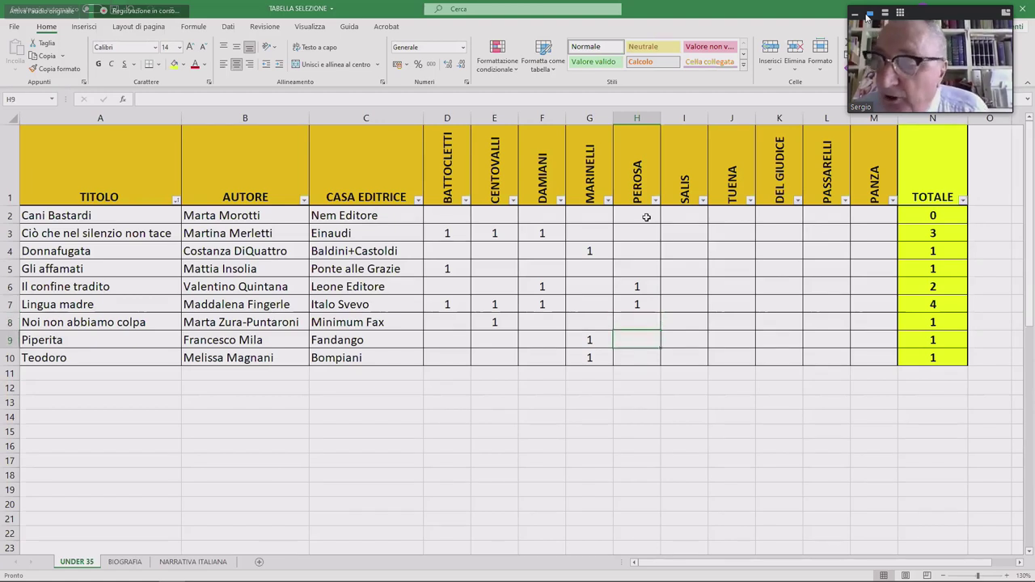
pyautogui.press('Down')
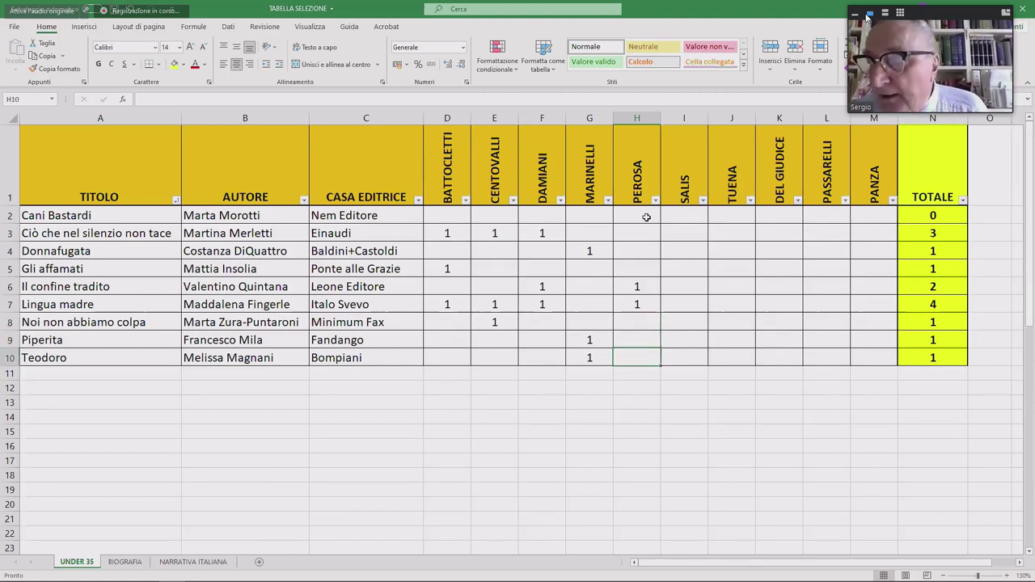
pyautogui.write('1')
pyautogui.press('Tab')
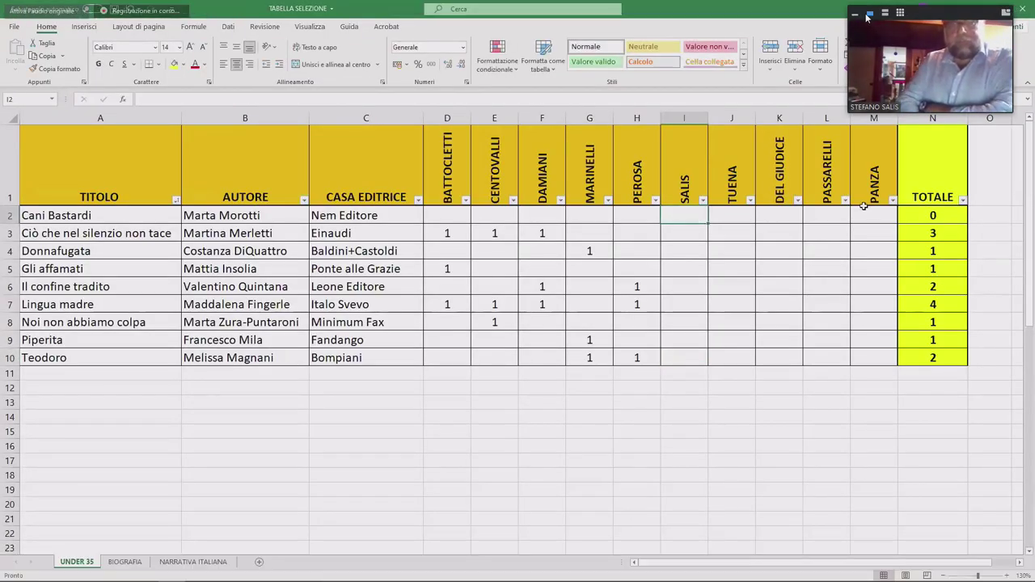
# Enter a vote of 1 in column I for Lingua madre and for Piperita.
pyautogui.press('Down')
pyautogui.press('Down')
pyautogui.press('Down')
pyautogui.press('Down')
pyautogui.press('Down')
pyautogui.write('1')
pyautogui.press('Return')
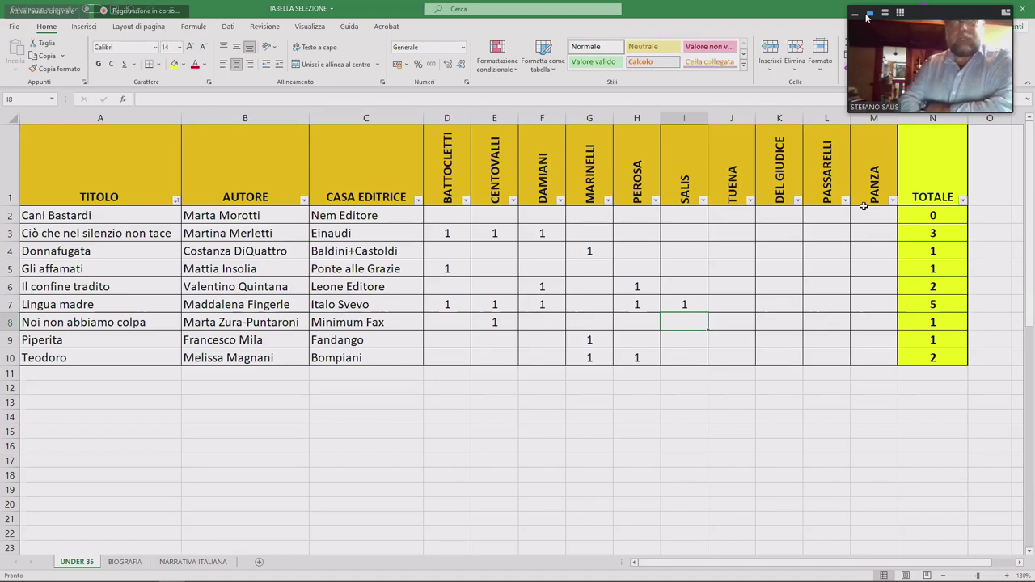
pyautogui.press('Down')
pyautogui.write('1')
pyautogui.press('Return')
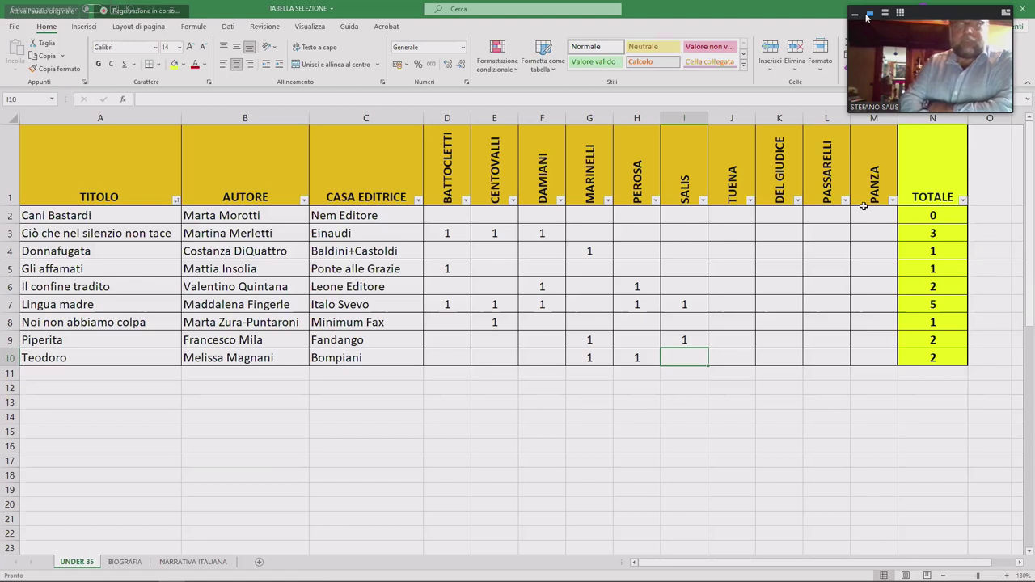
# Record a vote of 1 for Gli affamati in column I, cell I5.
pyautogui.press('Up')
pyautogui.press('Up')
pyautogui.press('Up')
pyautogui.press('Up')
pyautogui.press('Up')
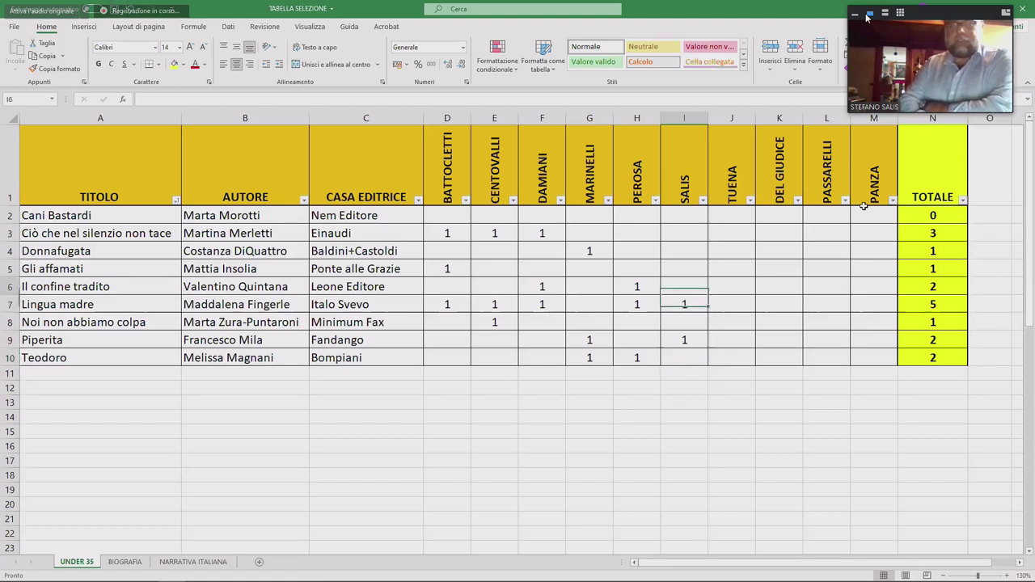
pyautogui.write('1')
pyautogui.press('Right')
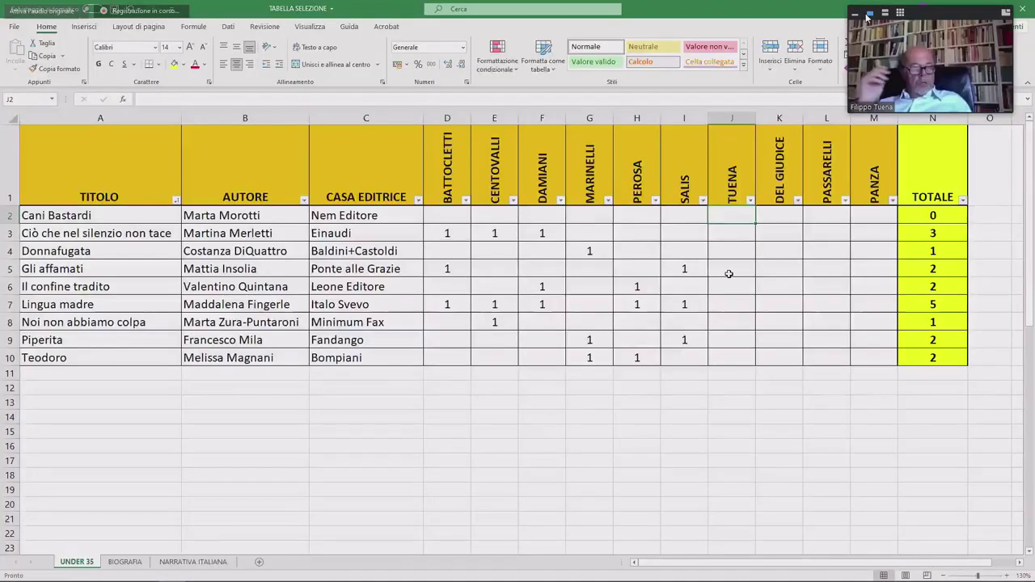
# Record a vote of 1 for Lingua madre in column J, cell J7.
pyautogui.press('Down')
pyautogui.press('Down')
pyautogui.press('Down')
pyautogui.press('Down')
pyautogui.press('Down')
pyautogui.write('1')
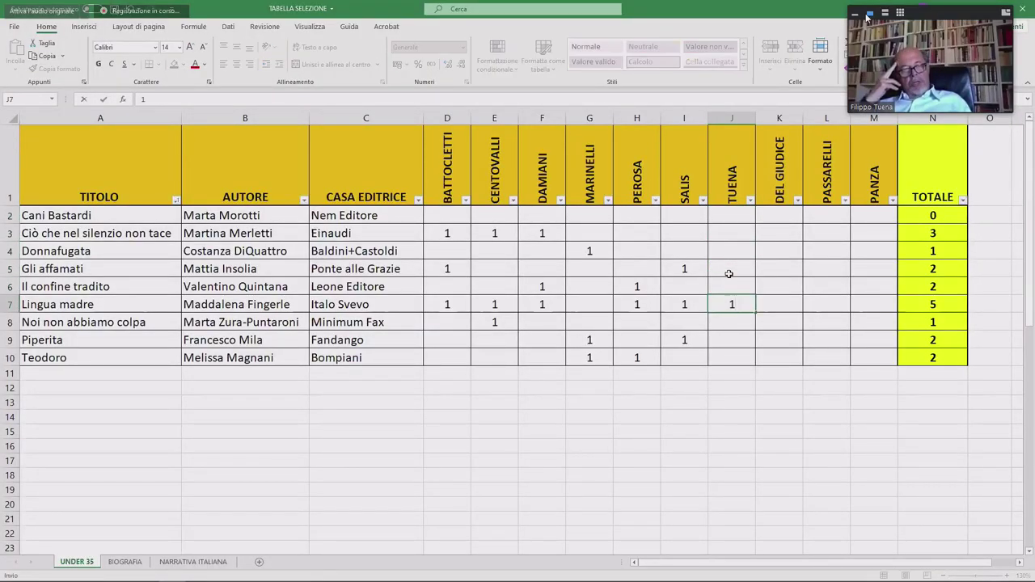
# Record a vote of 1 for Ciò che nel silenzio non tace in column J, cell J3.
pyautogui.press('Up')
pyautogui.press('Up')
pyautogui.press('Up')
pyautogui.press('Up')
pyautogui.write('1')
pyautogui.press('Return')
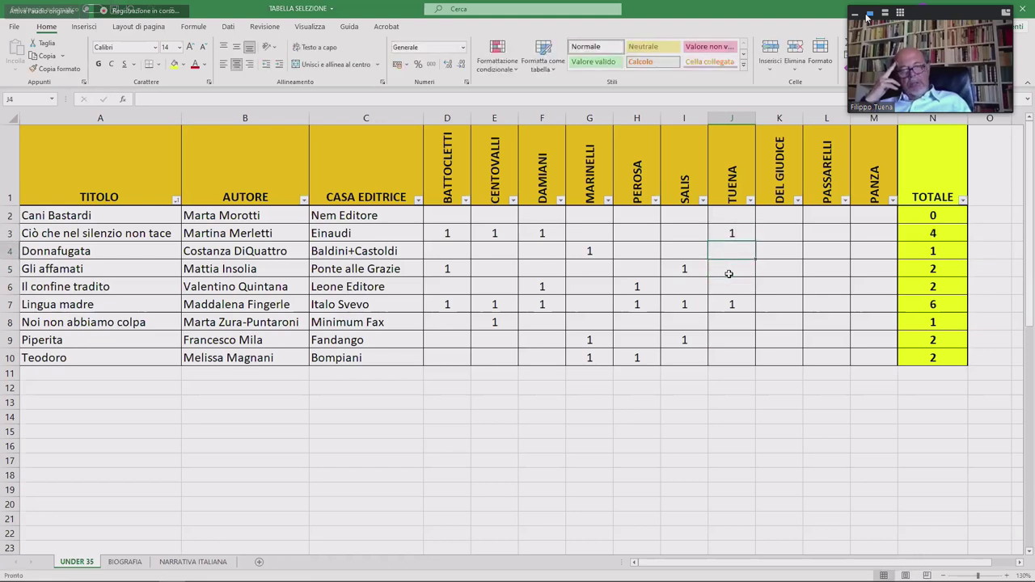
# Record a vote of 1 for Noi non abbiamo colpa in column J, cell J8.
pyautogui.press('Down')
pyautogui.press('Down')
pyautogui.press('Down')
pyautogui.press('Down')
pyautogui.write('1')
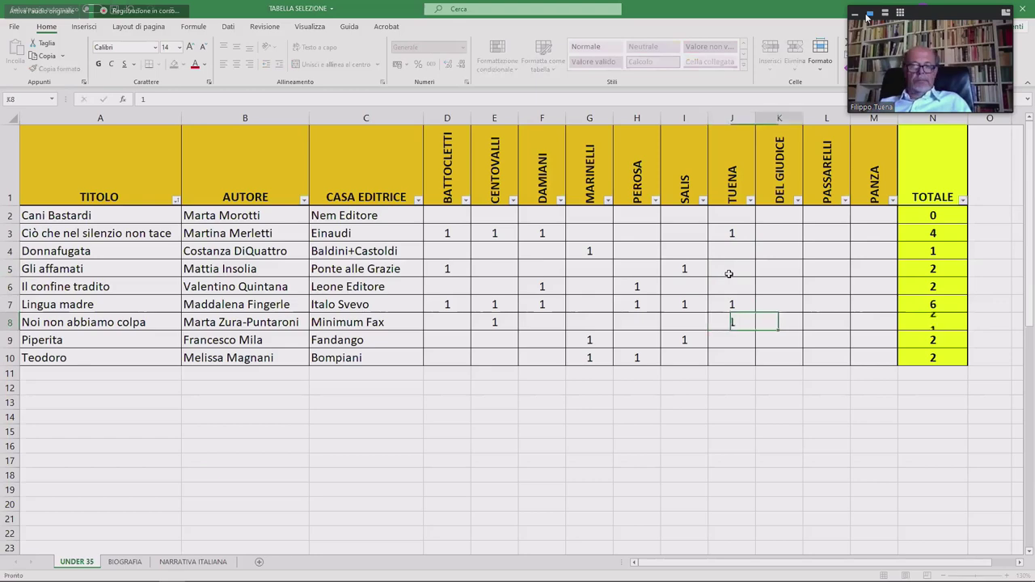
pyautogui.press('Return')
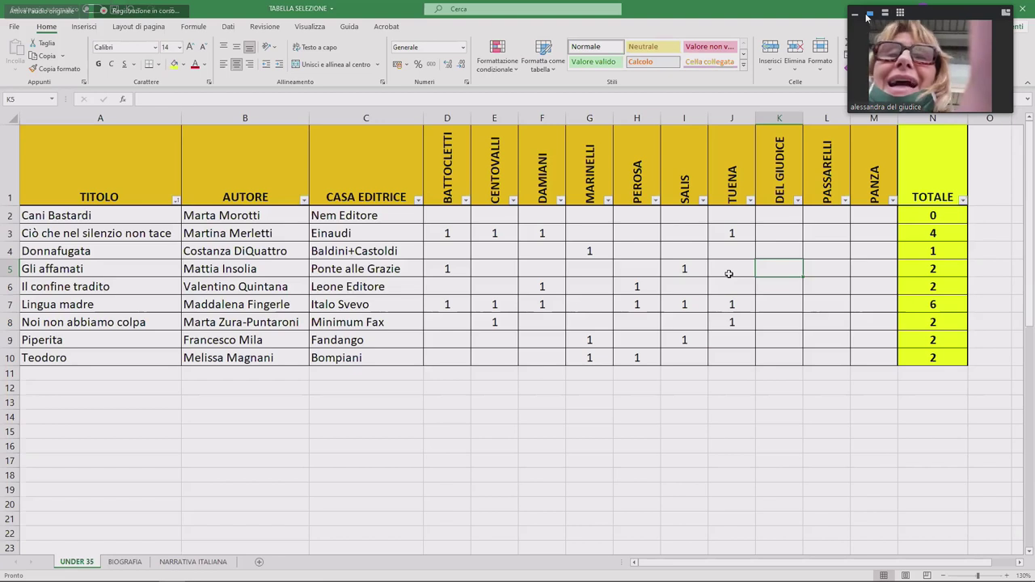
# Record votes of 1 for Ciò che nel silenzio non tace and Donnafugata in column K, cells K3 and K4.
pyautogui.press('Up')
pyautogui.press('Up')
pyautogui.write('1')
pyautogui.press('Return')
pyautogui.press('Down')
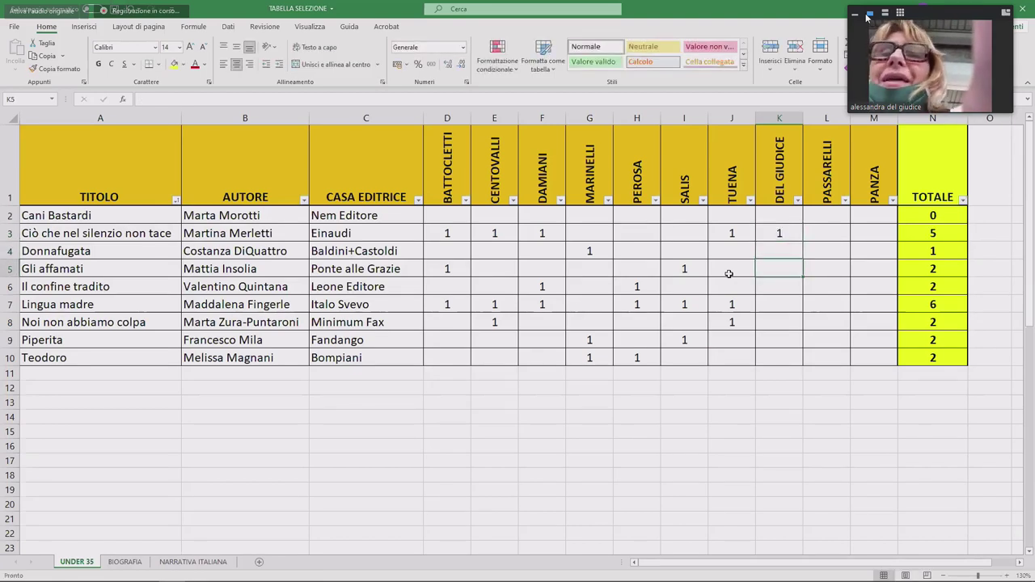
pyautogui.press('Up')
pyautogui.write('1')
pyautogui.press('Return')
# Record a vote of 1 for Teodoro in column K, cell K10.
pyautogui.press('Down')
pyautogui.press('Down')
pyautogui.press('Down')
pyautogui.press('Down')
pyautogui.press('Down')
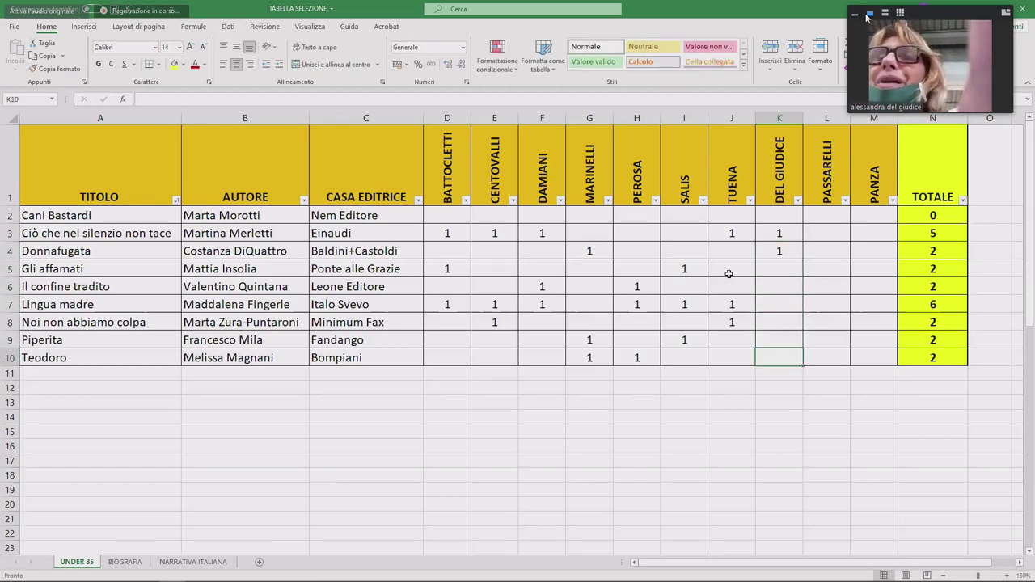
pyautogui.write('1')
pyautogui.press('Tab')
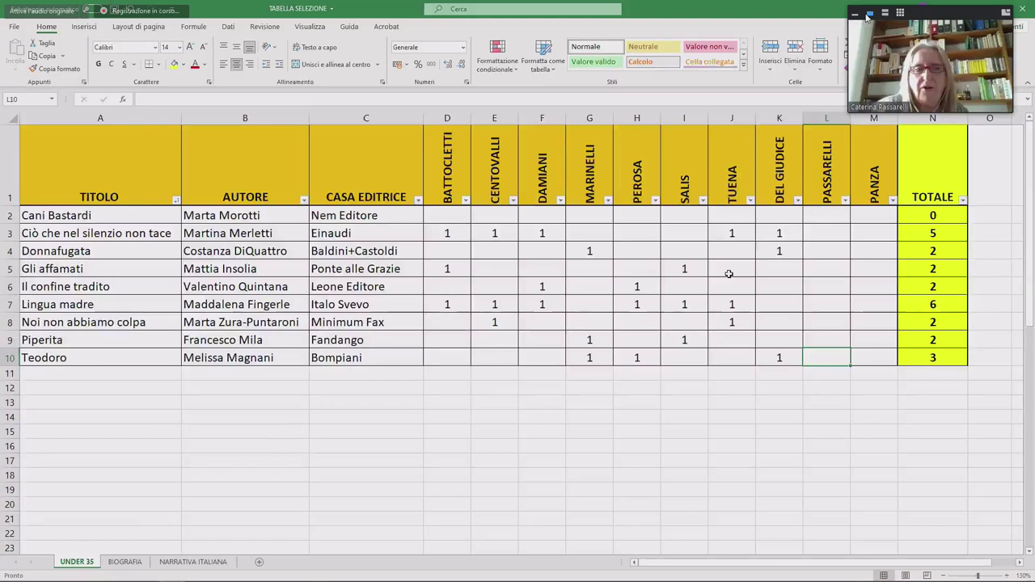
# Record votes of 1 for Ciò che nel silenzio non tace and Donnafugata in column L, cells L3 and L4.
pyautogui.press('Up')
pyautogui.press('Up')
pyautogui.press('Up')
pyautogui.press('Up')
pyautogui.press('Up')
pyautogui.press('Up')
pyautogui.press('Up')
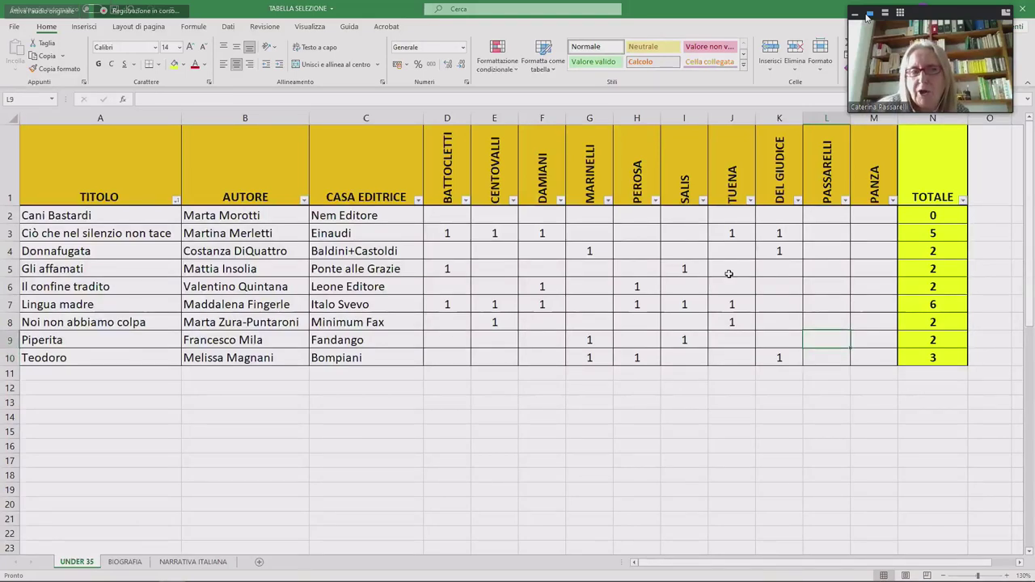
pyautogui.press('F2')
pyautogui.write('1')
pyautogui.press('Return')
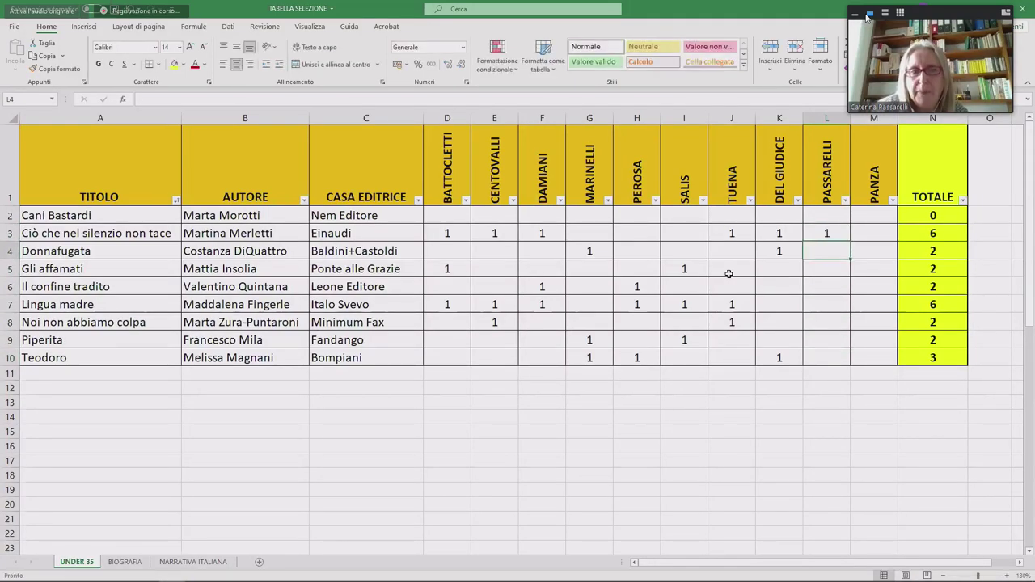
pyautogui.write('1')
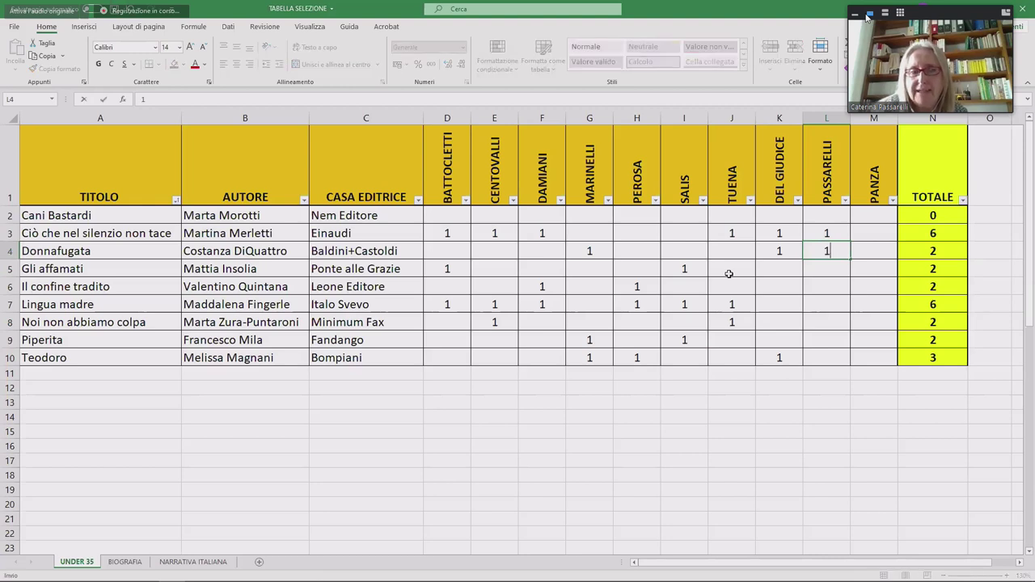
pyautogui.press('Return')
# Record a vote of 1 for Teodoro in column L, cell L10.
pyautogui.press('Return')
pyautogui.press('Down')
pyautogui.press('Down')
pyautogui.press('Down')
pyautogui.press('Down')
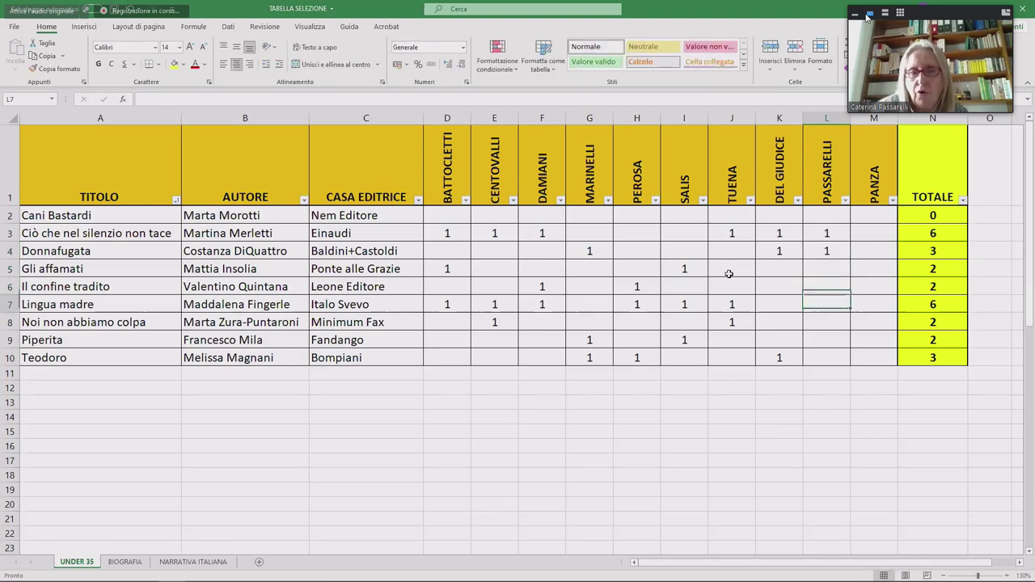
pyautogui.write('1')
pyautogui.press('Right')
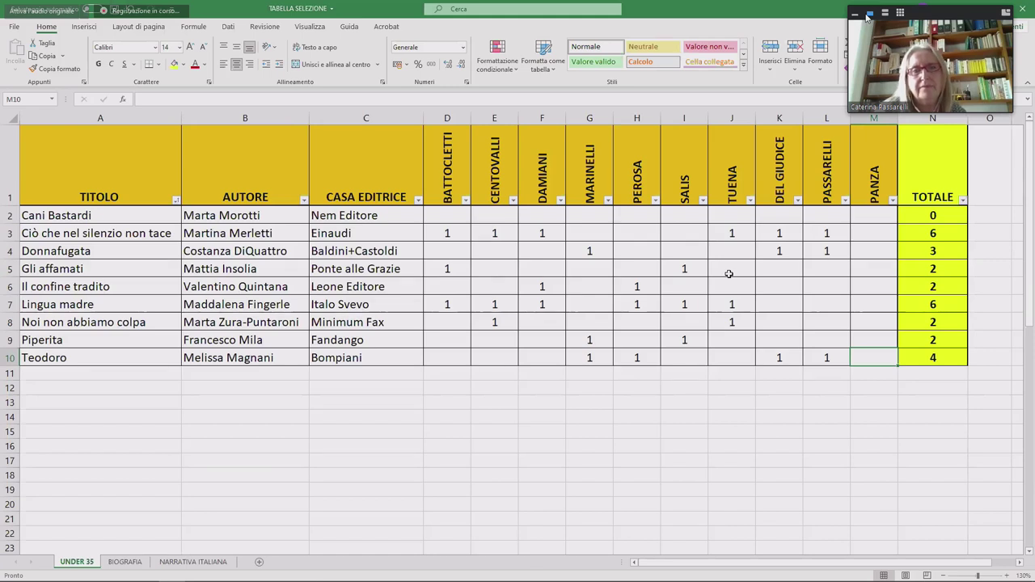
# Record a vote of 1 for Lingua madre in column M, cell M7.
pyautogui.press('Up')
pyautogui.press('Up')
pyautogui.press('Up')
pyautogui.press('Up')
pyautogui.press('Up')
pyautogui.press('Up')
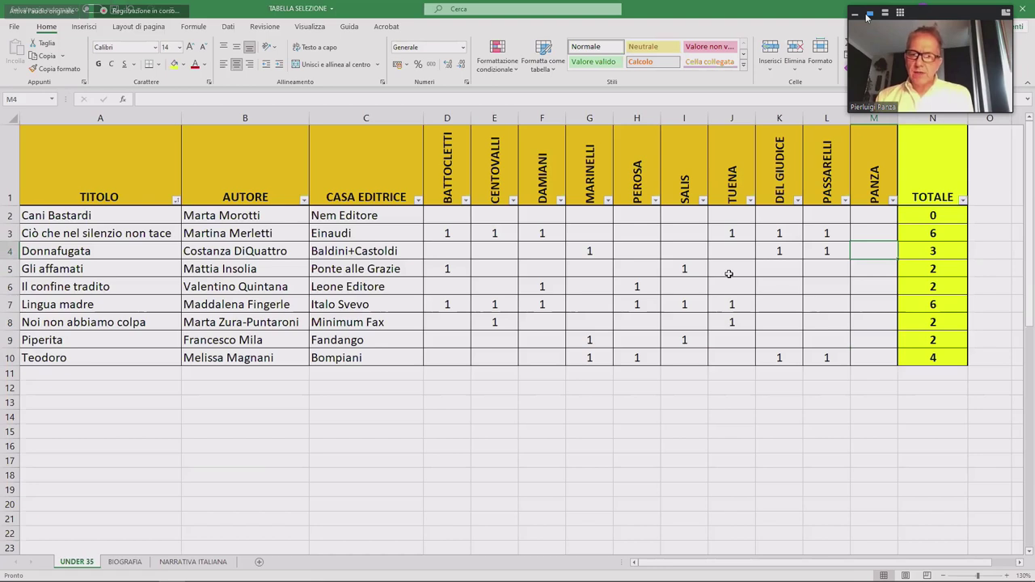
pyautogui.press('Down')
pyautogui.press('Down')
pyautogui.press('Down')
pyautogui.write('1')
pyautogui.press('Up')
# Record votes of 1 for Gli affamati and Donnafugata in column M, cells M5 and M4.
pyautogui.press('Down')
pyautogui.press('Up')
pyautogui.press('Up')
pyautogui.write('1')
pyautogui.press('Up')
pyautogui.write('1')
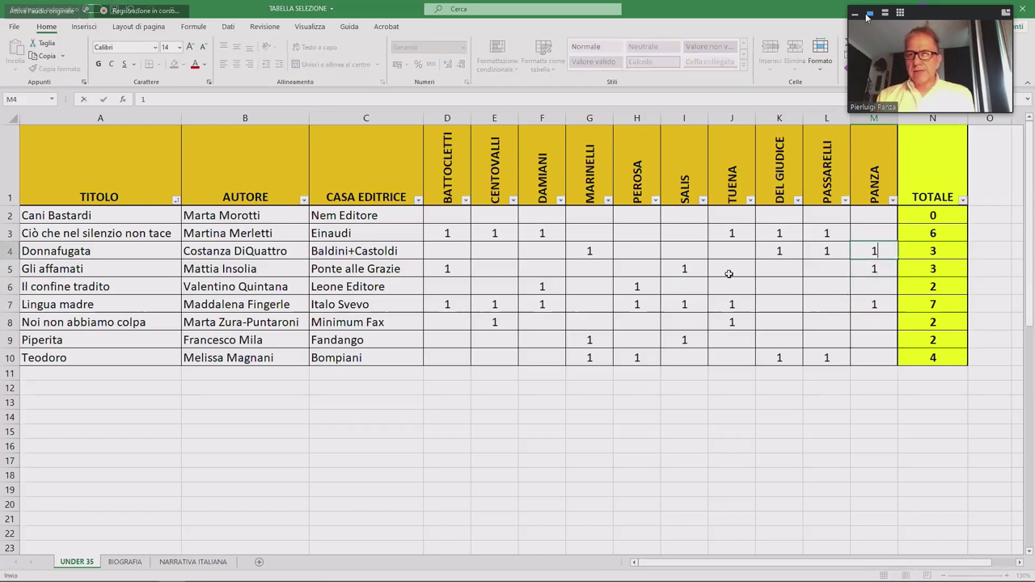
pyautogui.press('Up')
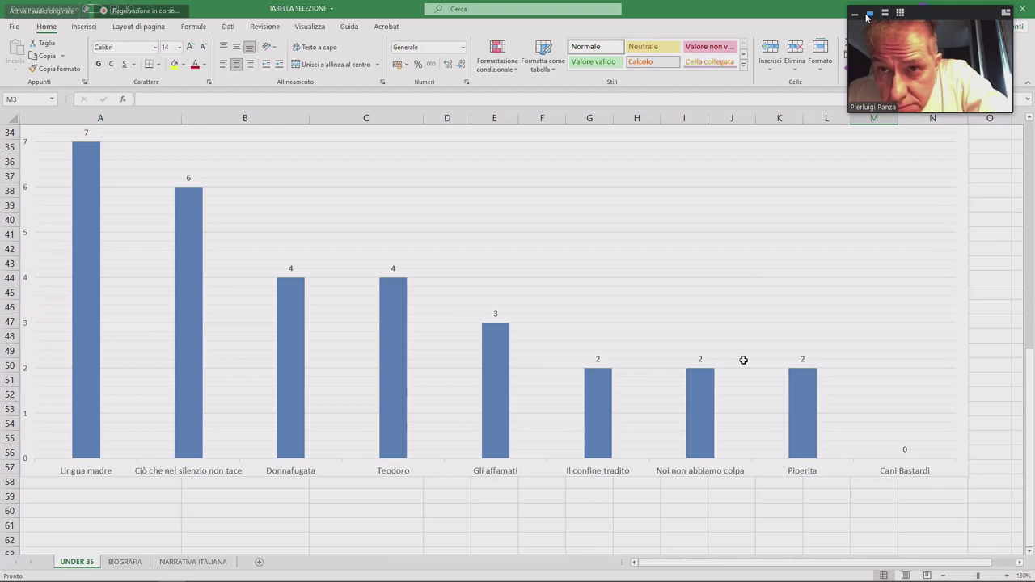
# Collapse the meeting's video thumbnail and examine the bar chart of the UNDER 35 vote totals.
pyautogui.click(855, 13)
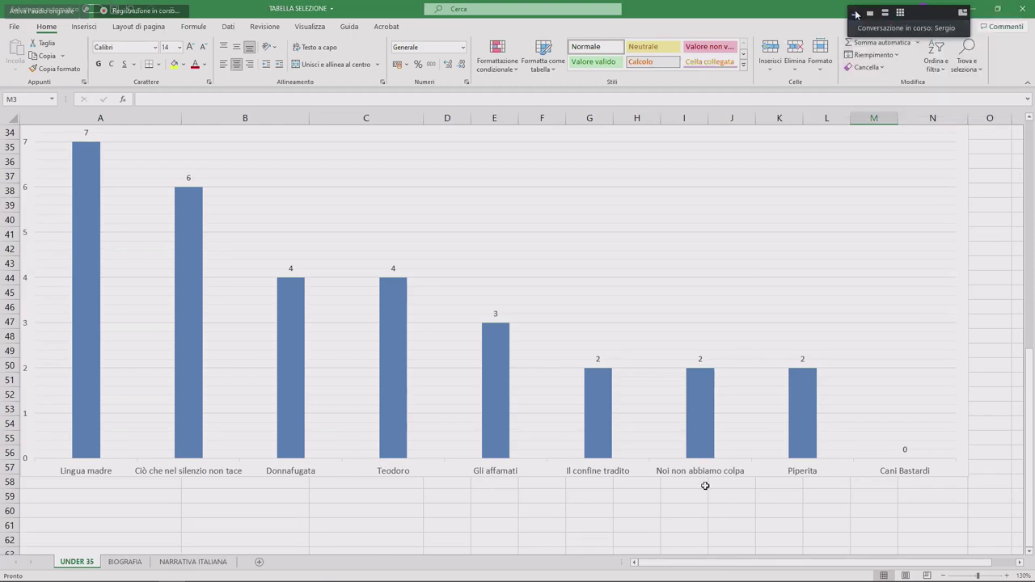
pyautogui.click(480, 393)
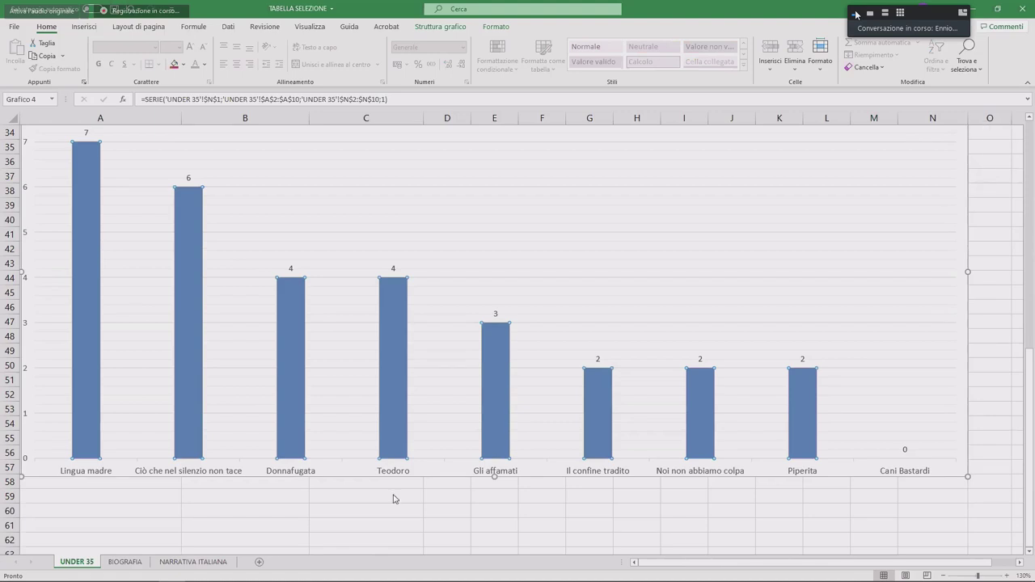
pyautogui.scroll(11, 393, 494)
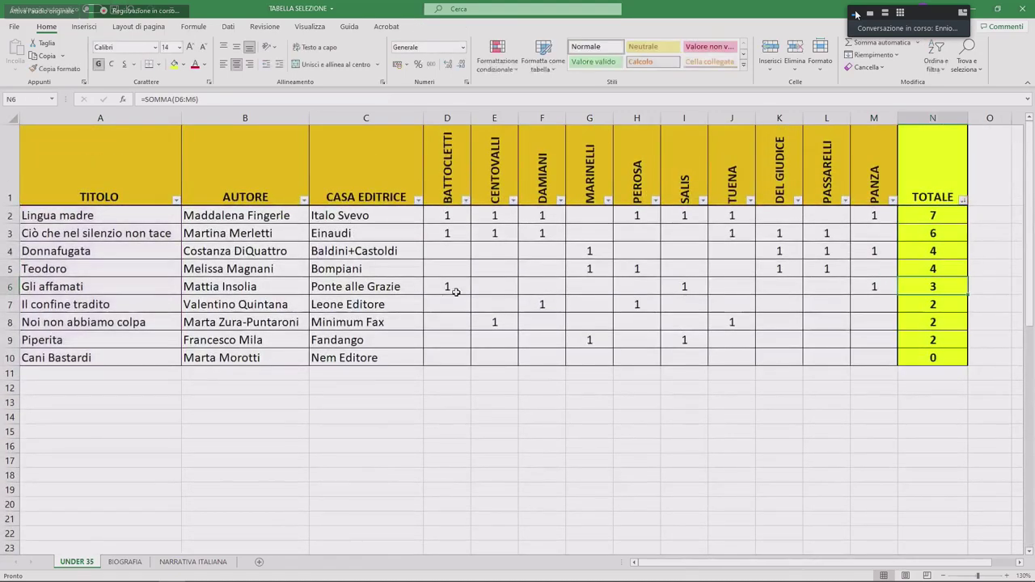
# Delete rows 6 to 10, from Gli affamati to Cani Bastardi, from the UNDER 35 table.
pyautogui.click(12, 286)
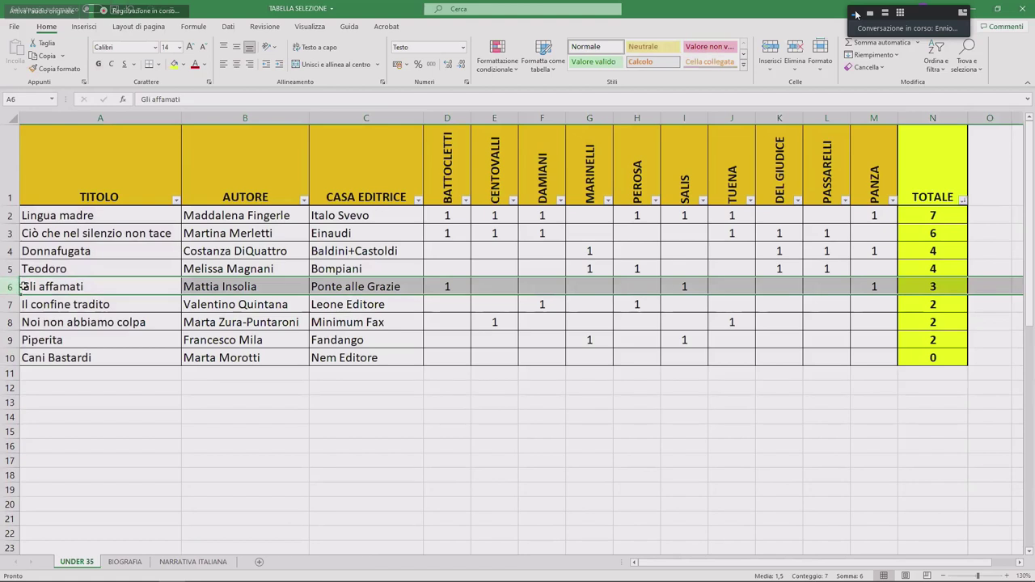
pyautogui.hotkey('ctrl', 'shift', 'Down')
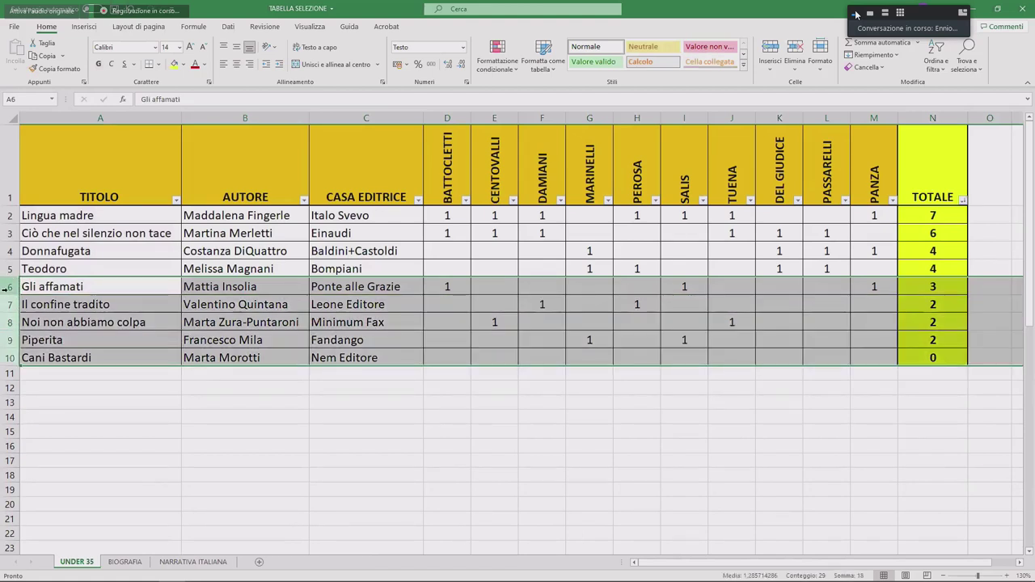
pyautogui.rightClick(24, 307)
pyautogui.click(63, 415)
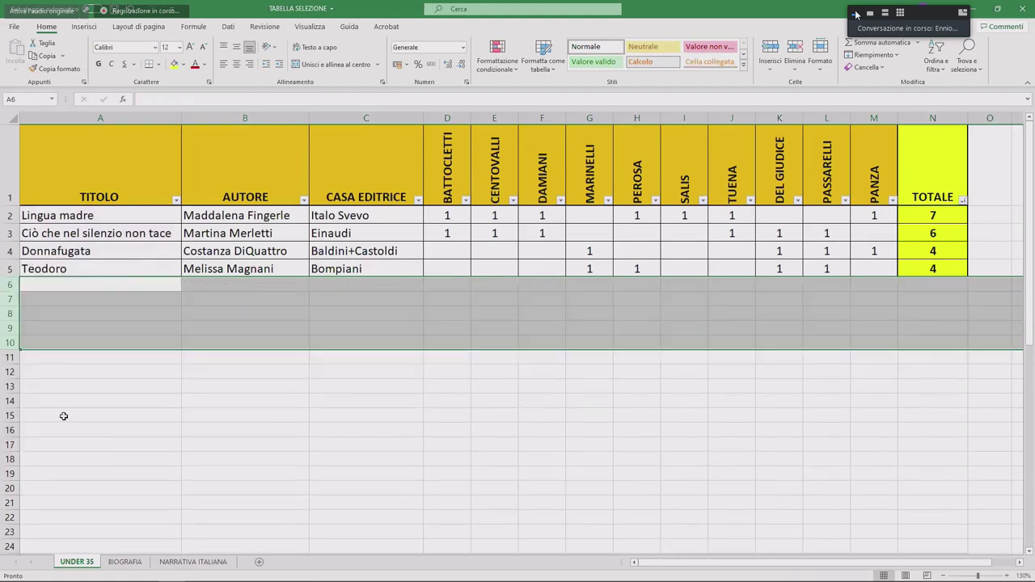
# Clear all votes in D2:M5 for the four remaining books and sort the table by title in ascending order.
pyautogui.click(250, 447)
pyautogui.moveTo(447, 216); pyautogui.dragTo(541, 233)
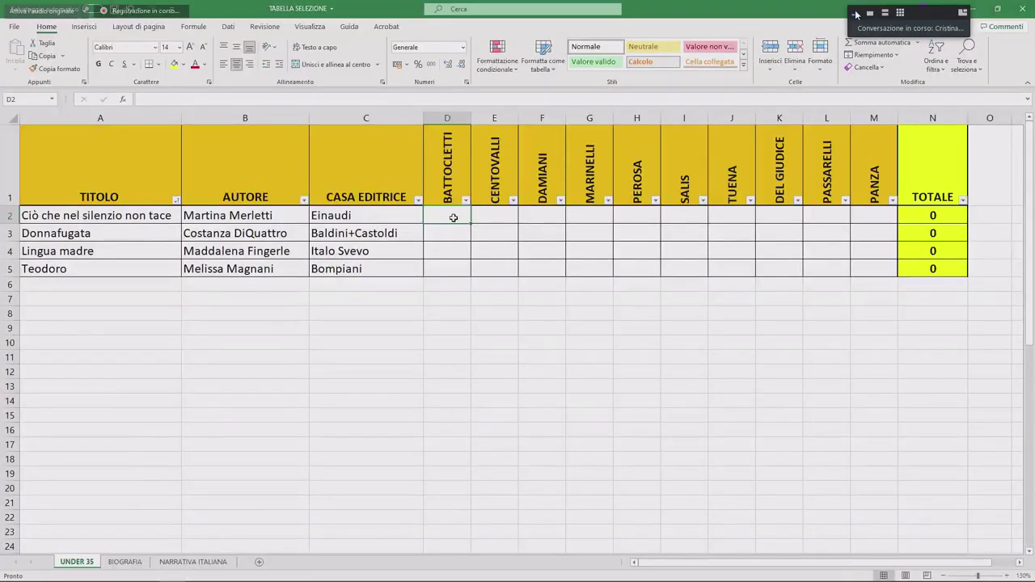
# Record second-round votes of 1 for Lingua madre in columns D, E and F, cells D4, E4 and F4.
pyautogui.press('Down')
pyautogui.press('Down')
pyautogui.write('1')
pyautogui.press('Tab')
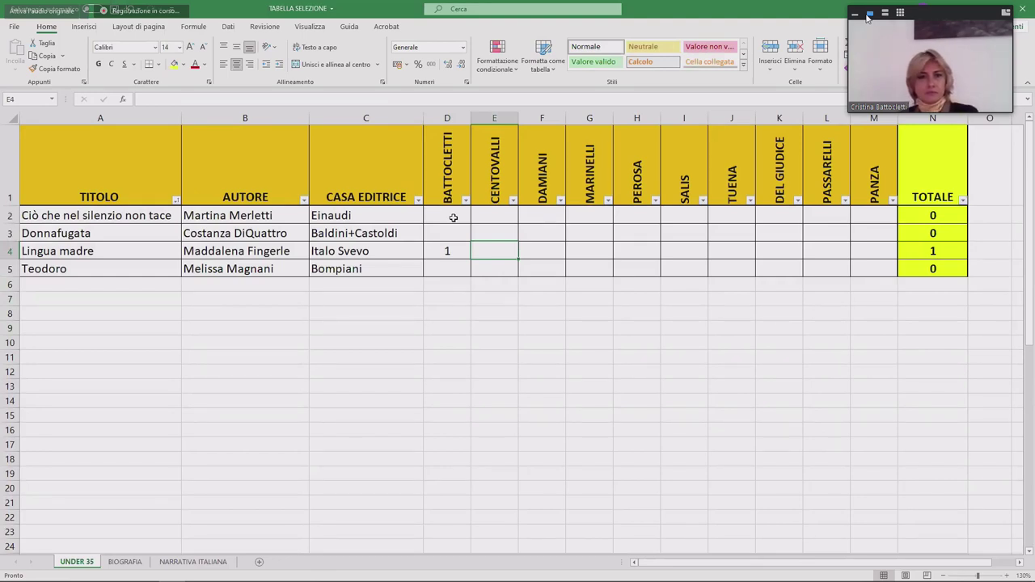
pyautogui.write('1')
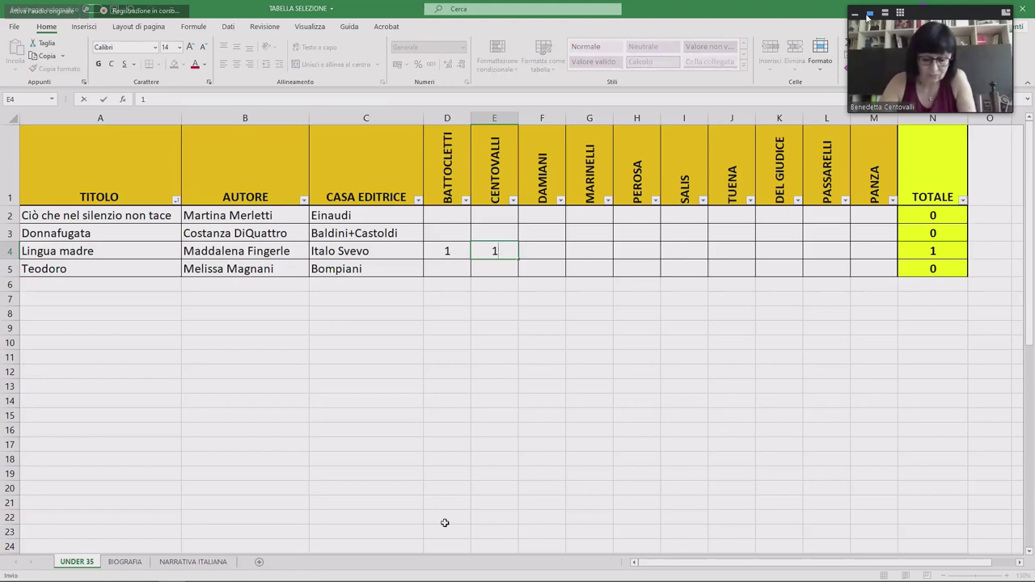
pyautogui.press('Tab')
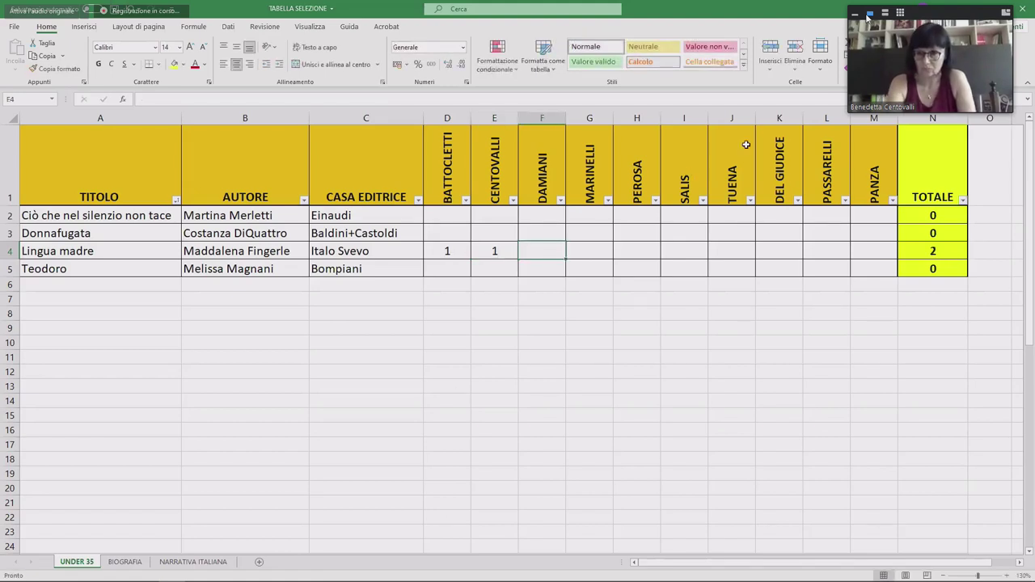
pyautogui.write('1')
pyautogui.press('Tab')
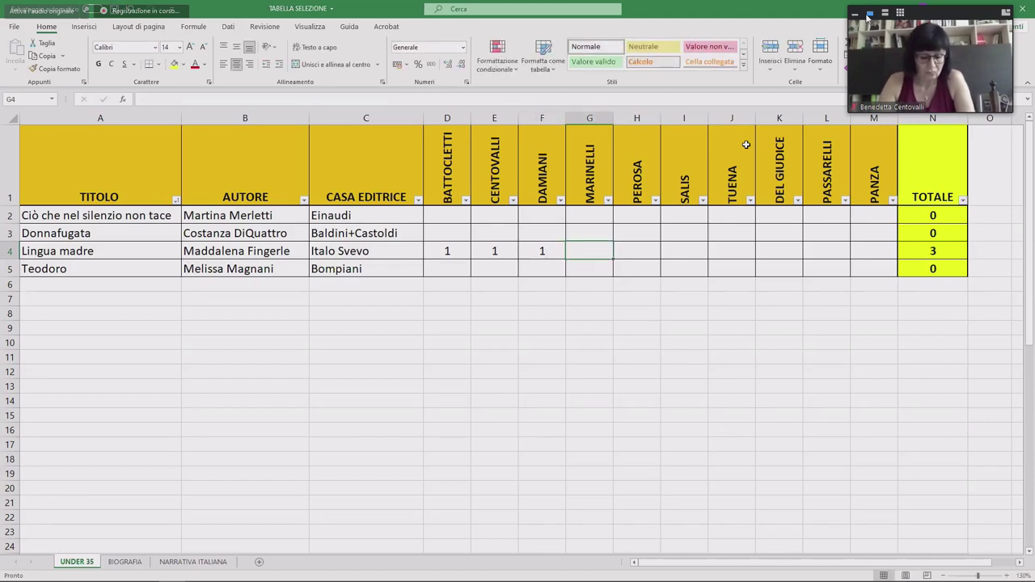
# Record a second-round vote of 1 for Donnafugata in column G, cell G3.
pyautogui.press('Up')
pyautogui.write('1')
pyautogui.press('Tab')
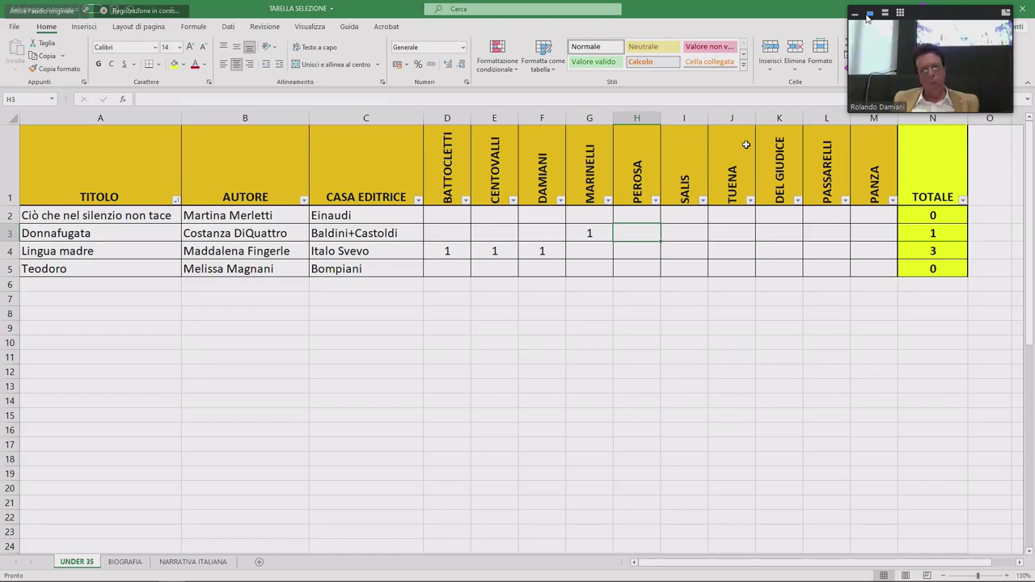
# Record second-round votes of 1 for Lingua madre in columns H, I and J, cells H4, I4 and J4.
pyautogui.press('Down')
pyautogui.write('1')
pyautogui.press('Tab')
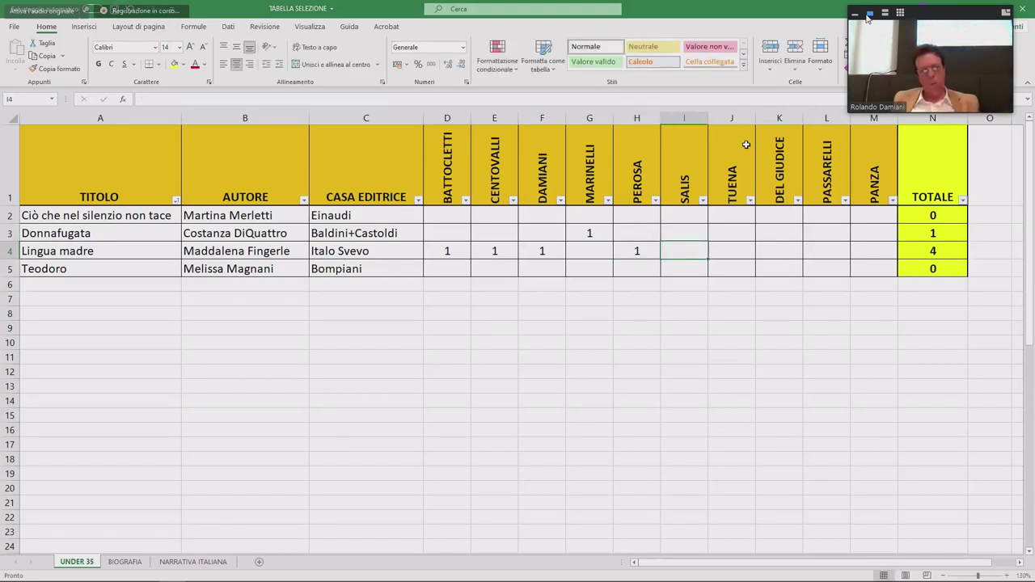
pyautogui.write('1')
pyautogui.press('Tab')
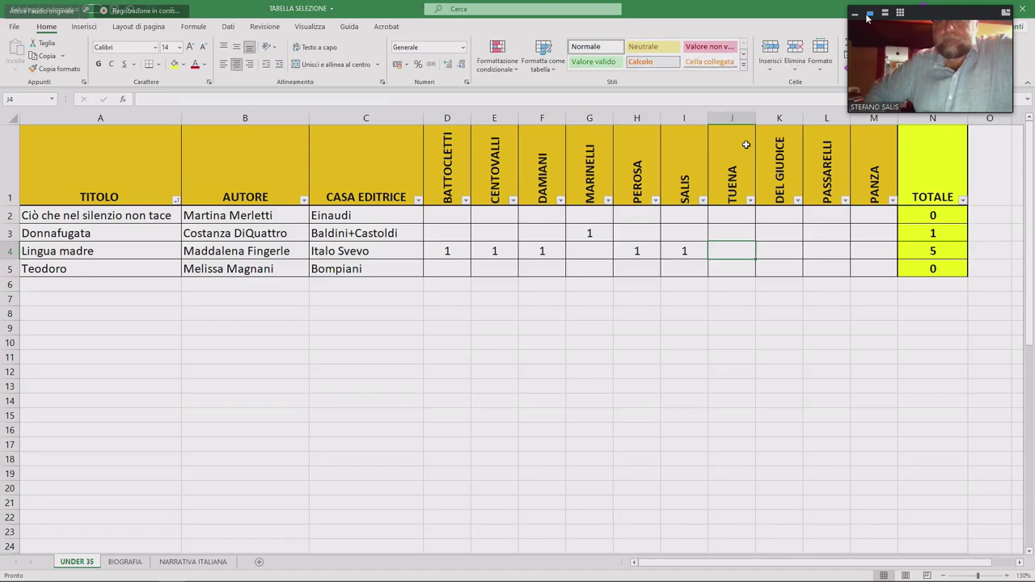
pyautogui.write('1')
pyautogui.press('Tab')
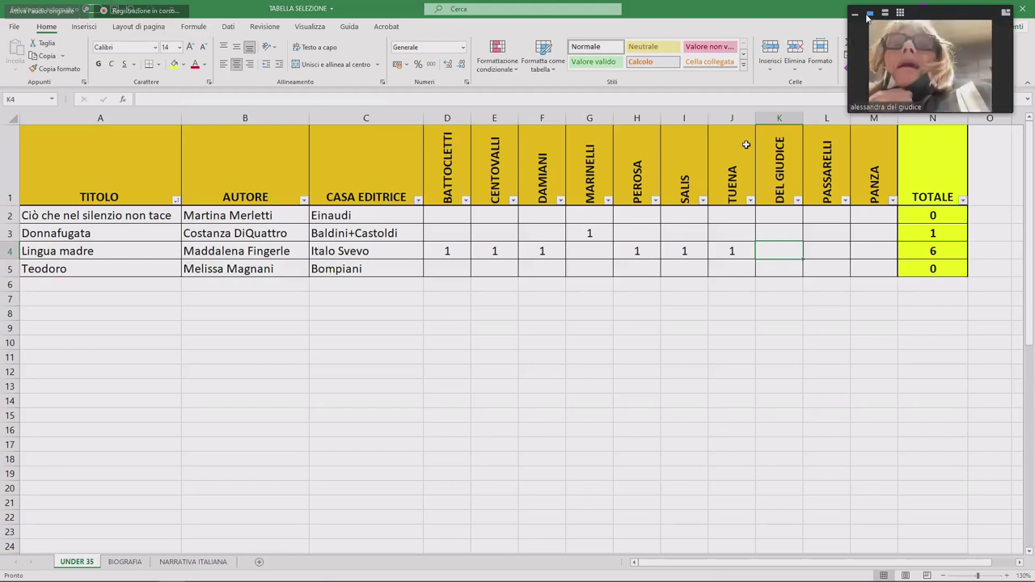
# Record second-round votes of 1 for Donnafugata in columns K and L, cells K3 and L3.
pyautogui.press('Up')
pyautogui.write('1')
pyautogui.press('Tab')
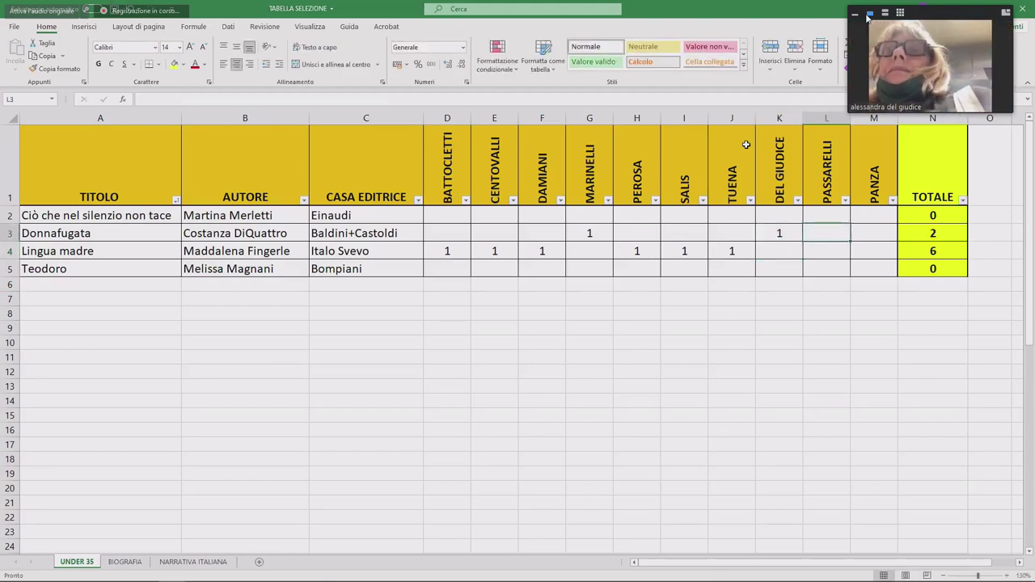
pyautogui.press('Down')
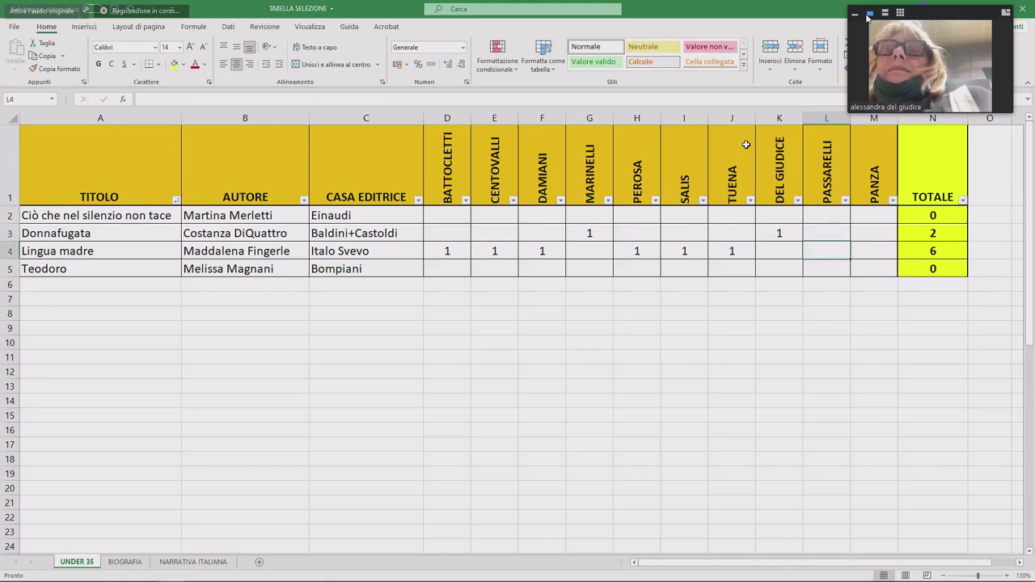
pyautogui.press('Up')
pyautogui.write('1')
pyautogui.press('Tab')
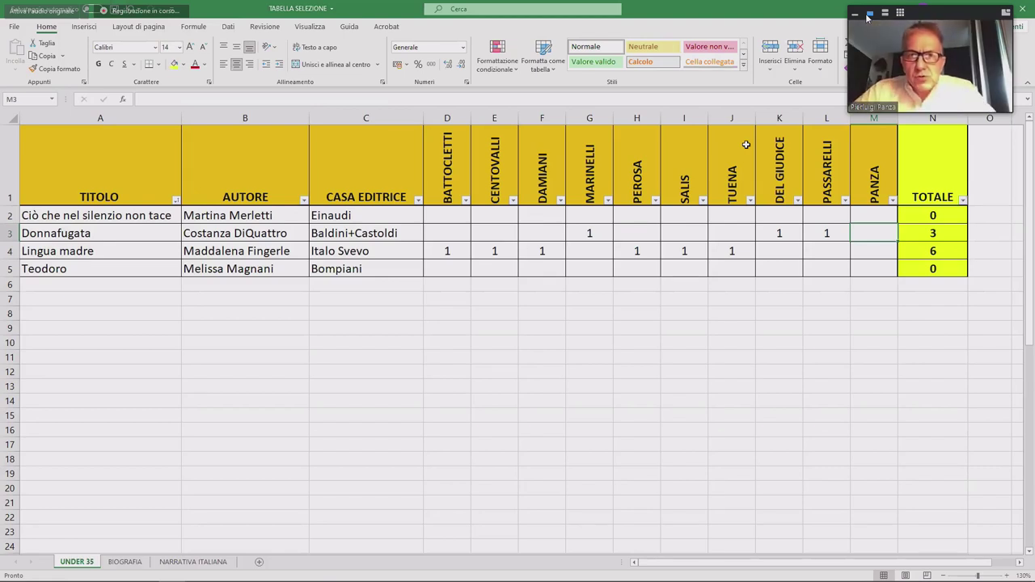
# Record a second-round vote of 1 for Lingua madre in column M, cell M4, and check the results chart.
pyautogui.press('Down')
pyautogui.write('1')
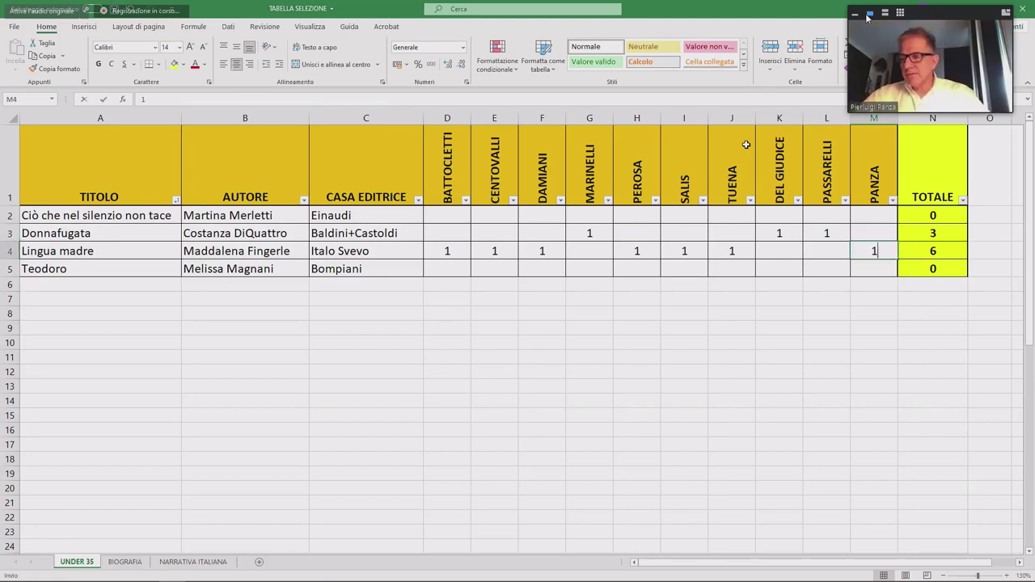
pyautogui.click(620, 360)
pyautogui.scroll(-9, 618, 333)
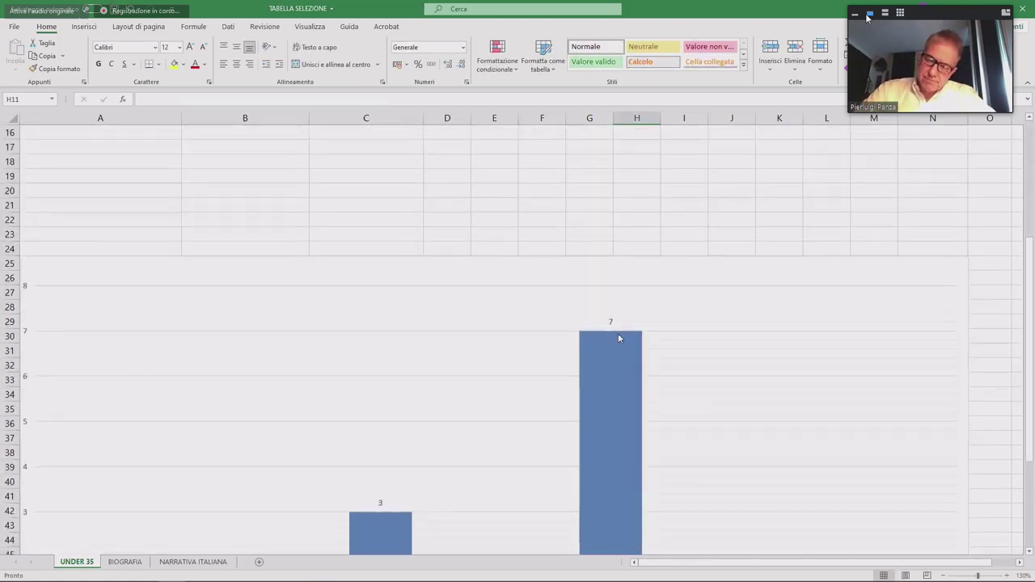
pyautogui.scroll(1, 618, 333)
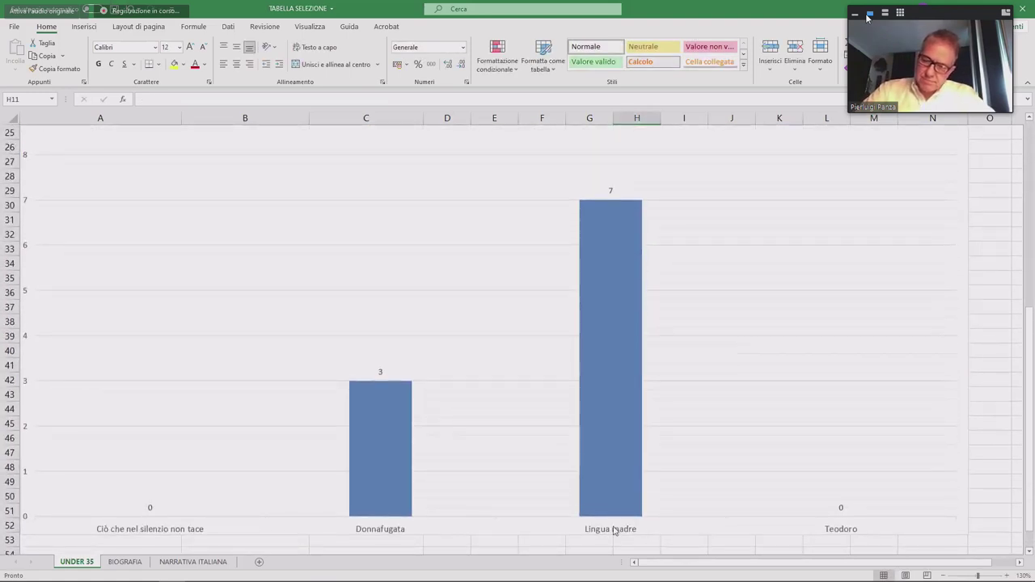
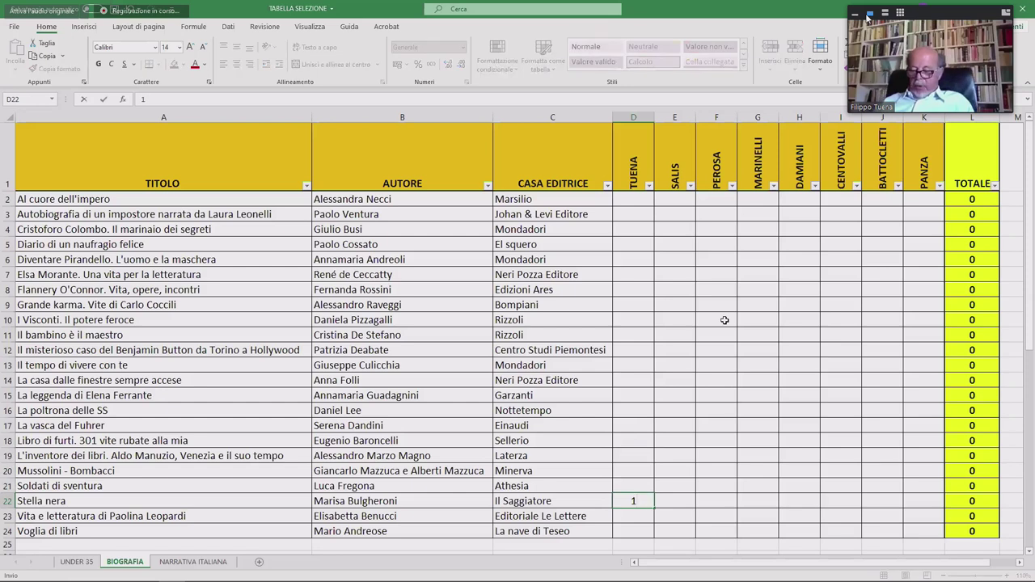
# Record a vote of 1 for La casa dalle finestre sempre accese in column D, cell D14, of the BIOGRAFIA sheet.
pyautogui.press('Up')
pyautogui.press('Up')
pyautogui.press('Up')
pyautogui.press('Up')
pyautogui.press('Up')
pyautogui.press('Up')
pyautogui.press('Up')
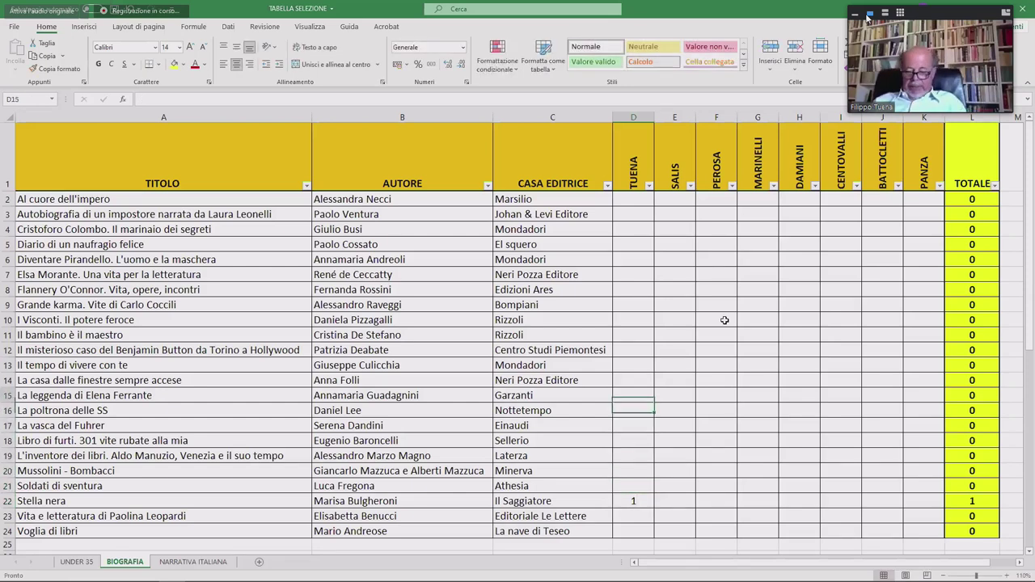
pyautogui.write('1')
pyautogui.press('Up')
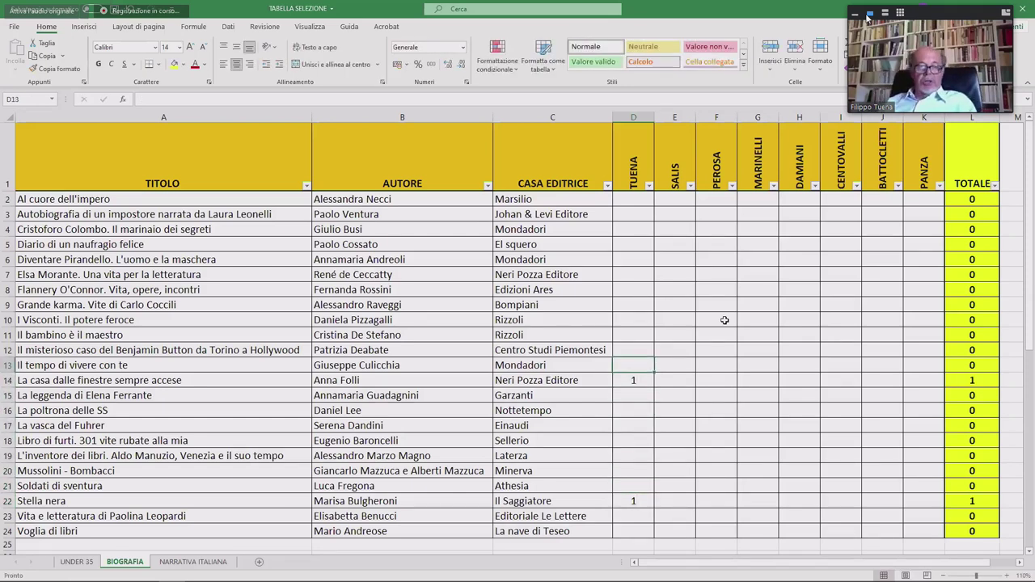
# Record a vote of 1 for Grande karma. Vite di Carlo Coccili in column D, cell D9.
pyautogui.press('Up')
pyautogui.press('Up')
pyautogui.press('Up')
pyautogui.press('Up')
pyautogui.write('1')
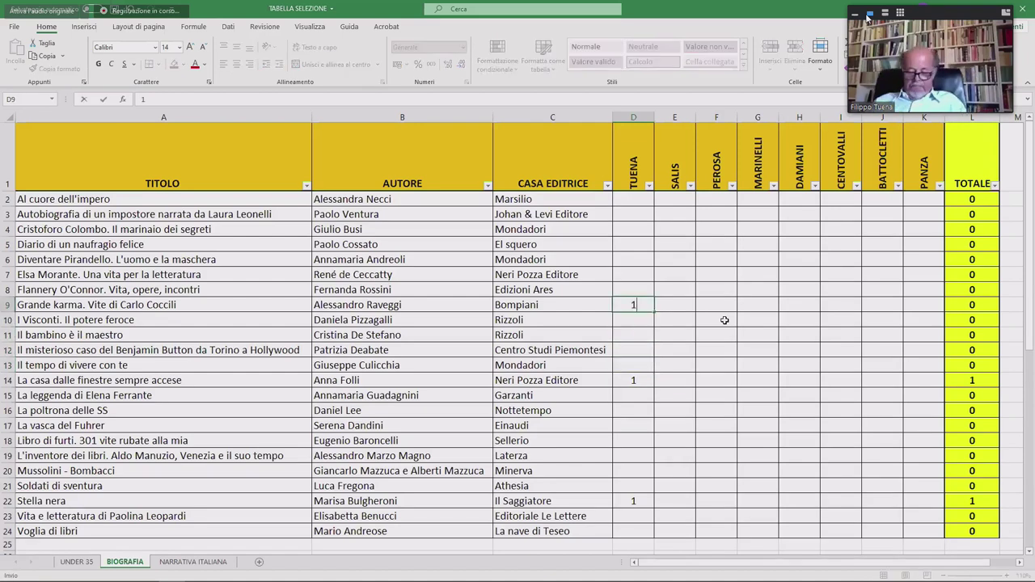
pyautogui.press('Up')
# Record a vote of 1 for Il tempo di vivere con te in column D, cell D13.
pyautogui.press('Down')
pyautogui.press('Down')
pyautogui.press('Down')
pyautogui.press('Down')
pyautogui.press('Down')
pyautogui.press('Down')
pyautogui.press('Down')
pyautogui.press('Down')
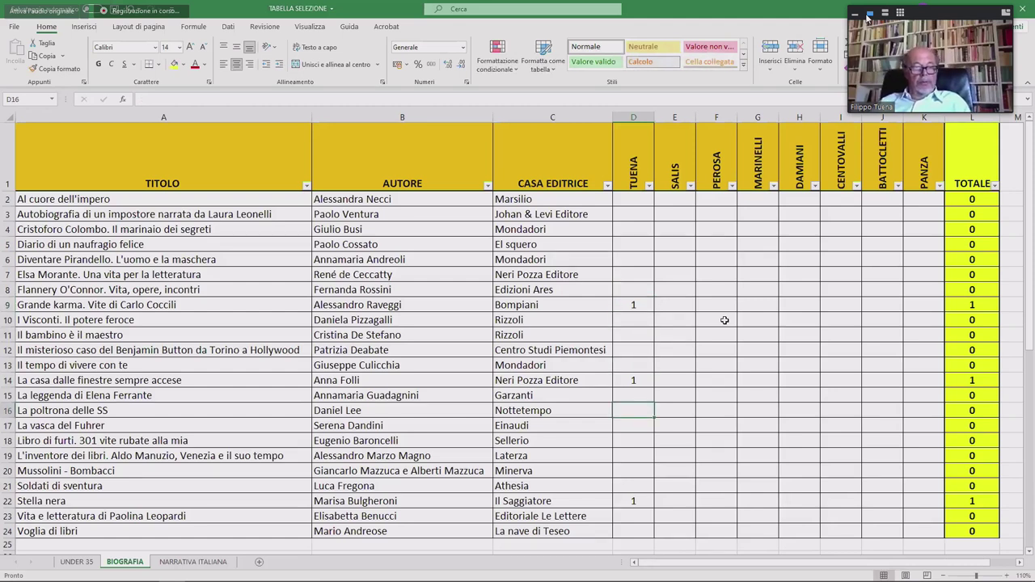
pyautogui.press('Up')
pyautogui.press('Up')
pyautogui.press('Up')
pyautogui.write('1')
pyautogui.press('Up')
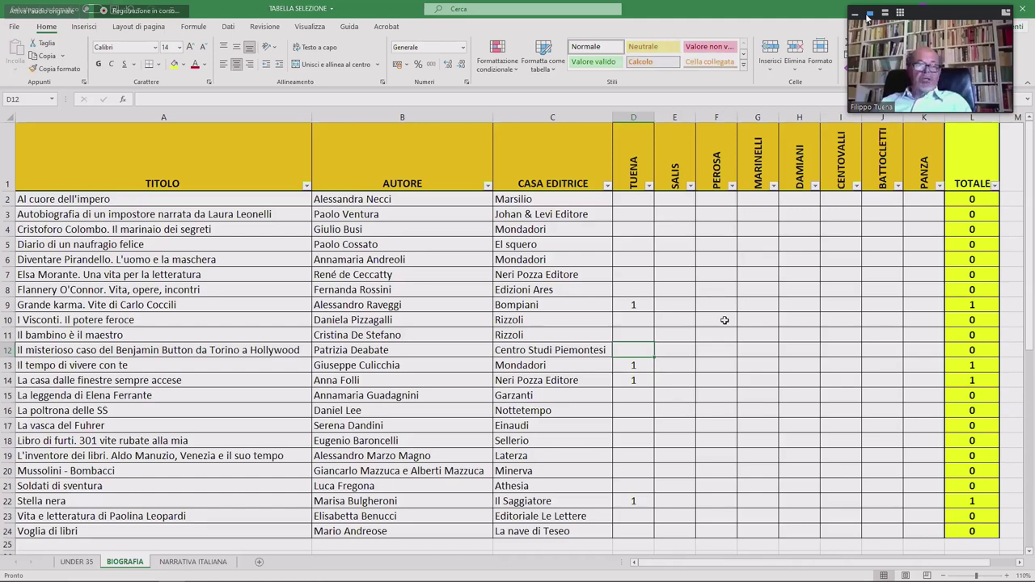
# Record a vote of 1 for Flannery O'Connor. Vita, opere, incontri in column D, cell D8.
pyautogui.press('Up')
pyautogui.press('Up')
pyautogui.press('Up')
pyautogui.press('Up')
pyautogui.write('1')
pyautogui.press('Right')
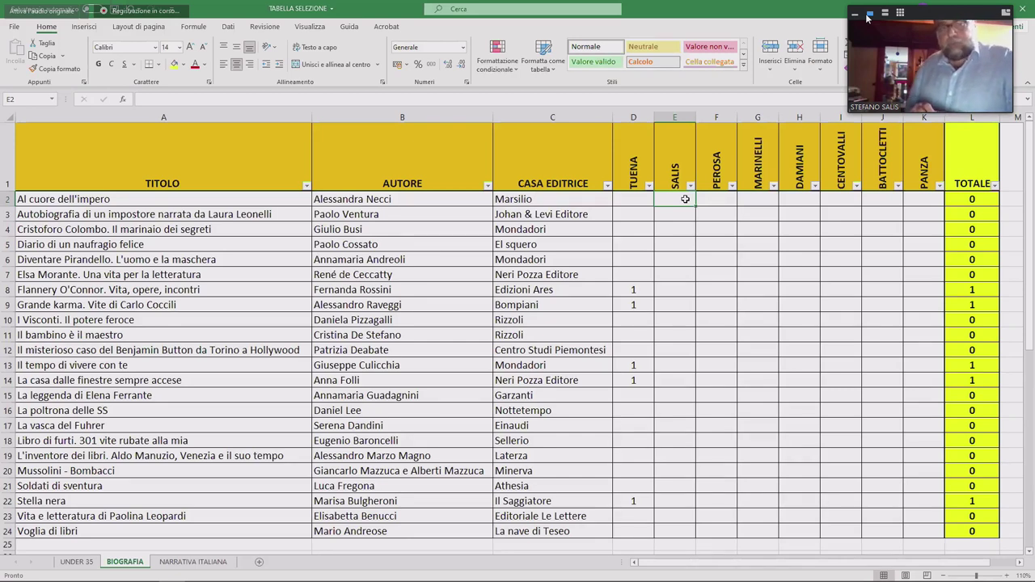
# Record a vote of 1 for Autobiografia di un impostore narrata da Laura Leonelli in column E, cell E3.
pyautogui.press('Return')
pyautogui.write('1')
pyautogui.press('Return')
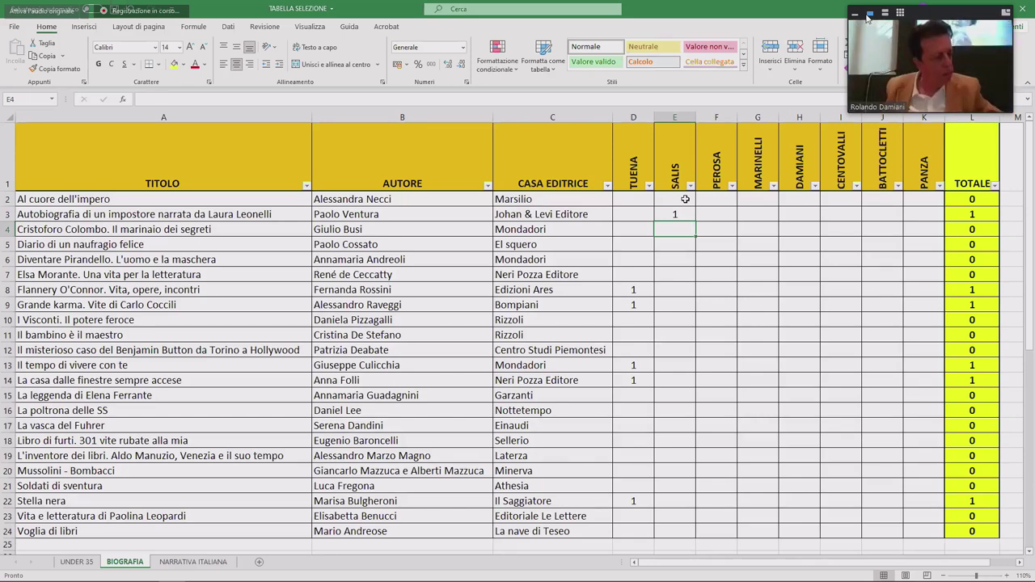
# Record a vote of 1 for Libro di furti. 301 vite rubate alla mia in column E, cell E18.
pyautogui.press('Down')
pyautogui.press('Down')
pyautogui.press('Down')
pyautogui.press('Down')
pyautogui.press('Down')
pyautogui.press('Down')
pyautogui.press('Down')
pyautogui.press('Down')
pyautogui.press('Down')
pyautogui.press('Down')
pyautogui.press('Down')
pyautogui.press('Down')
pyautogui.press('Down')
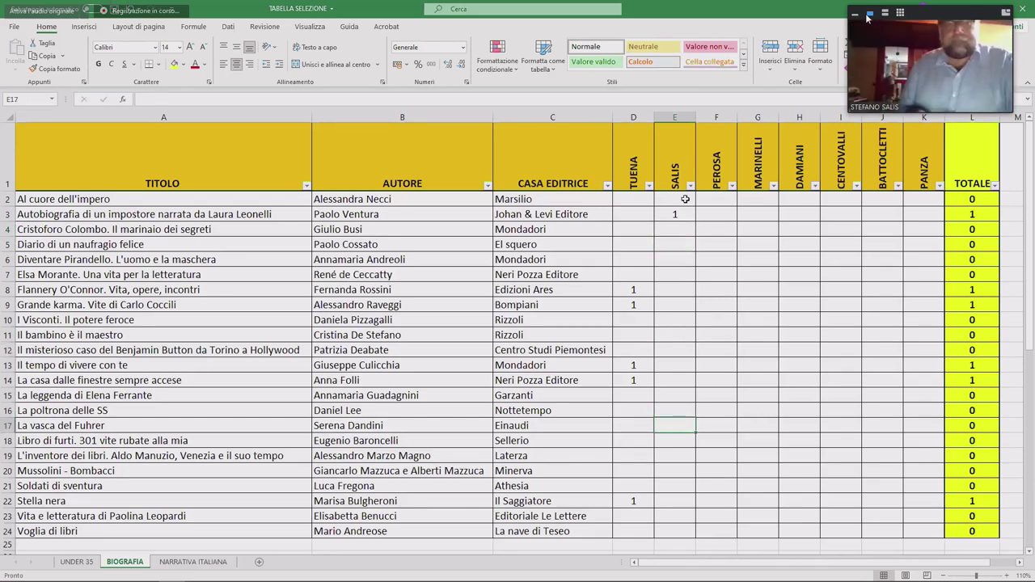
pyautogui.press('Down')
pyautogui.write('1')
pyautogui.press('Return')
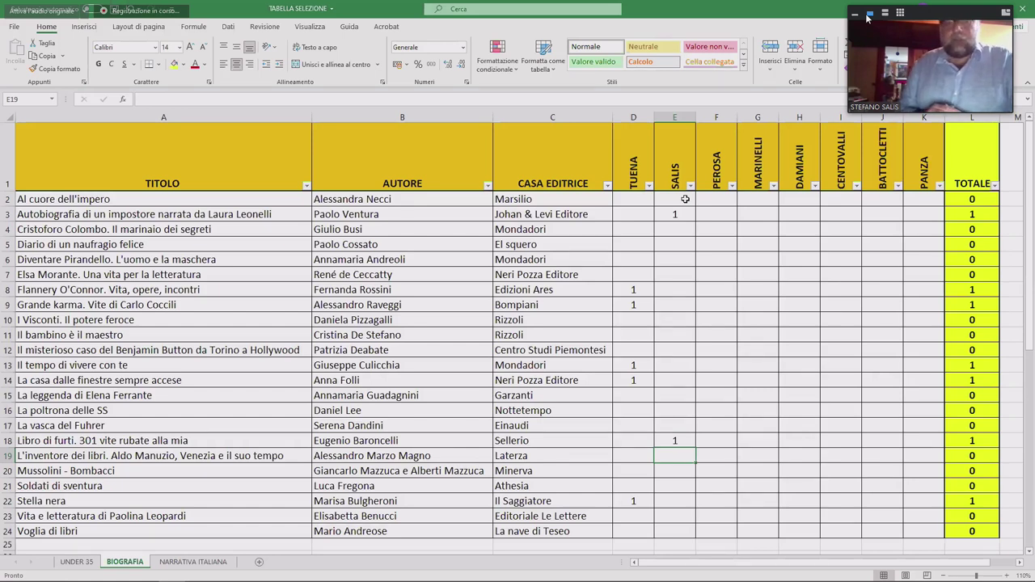
# Record a vote of 1 for Stella nera in column E, cell E22.
pyautogui.press('Down')
pyautogui.press('Down')
pyautogui.press('Down')
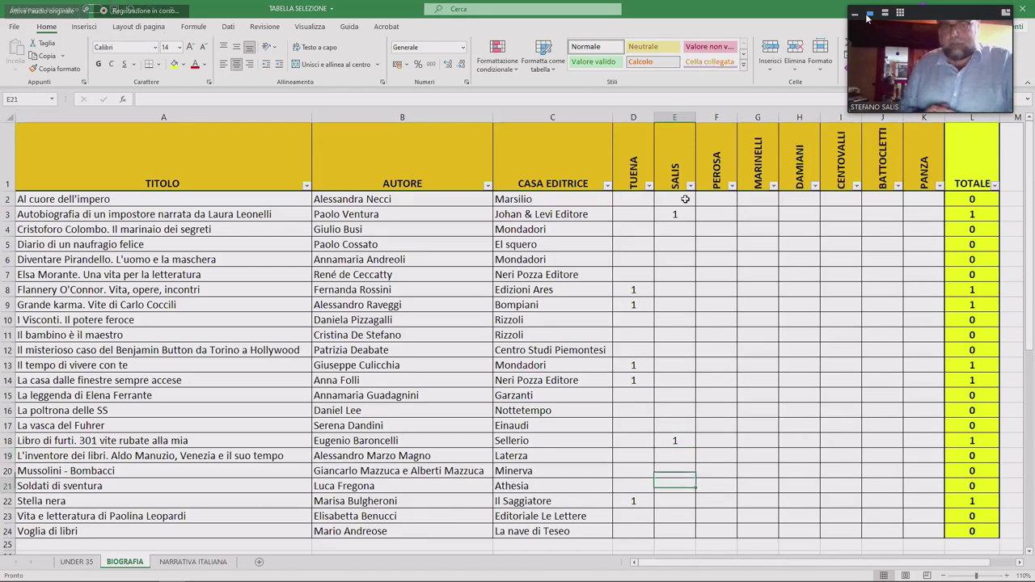
pyautogui.write('1')
pyautogui.press('Up')
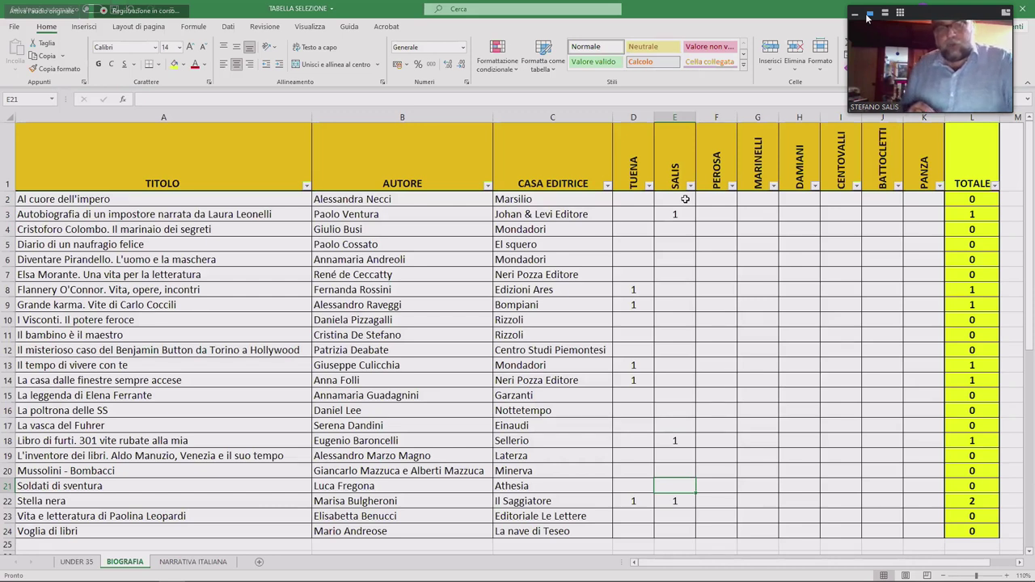
# Record a vote of 1 for Voglia di libri in column E, cell E24, leaving E23 empty.
pyautogui.press('Down')
pyautogui.press('Down')
pyautogui.press('Down')
pyautogui.write('1')
pyautogui.press('Up')
pyautogui.write('1')
pyautogui.press('Escape')
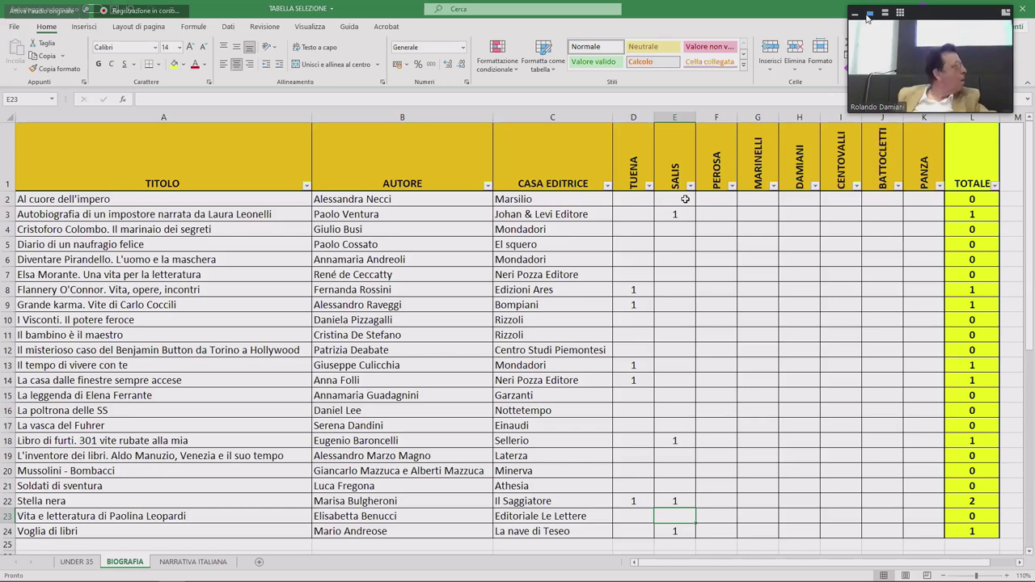
# Record a vote of 1 for La leggenda di Elena Ferrante in column E, cell E15.
pyautogui.press('Up')
pyautogui.press('Up')
pyautogui.press('Up')
pyautogui.press('Up')
pyautogui.press('Up')
pyautogui.press('Up')
pyautogui.press('Up')
pyautogui.press('Up')
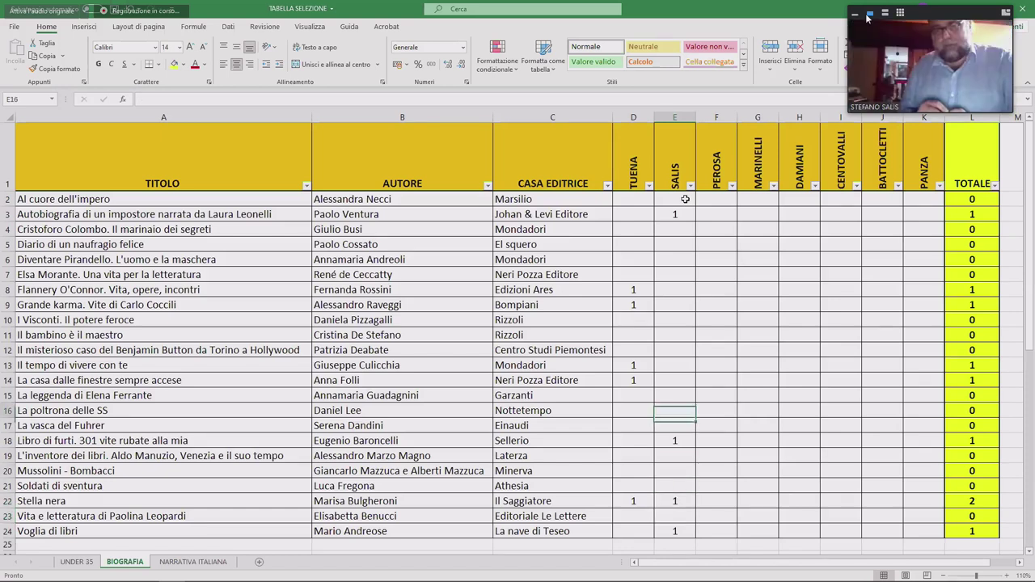
pyautogui.write('1')
pyautogui.press('Up')
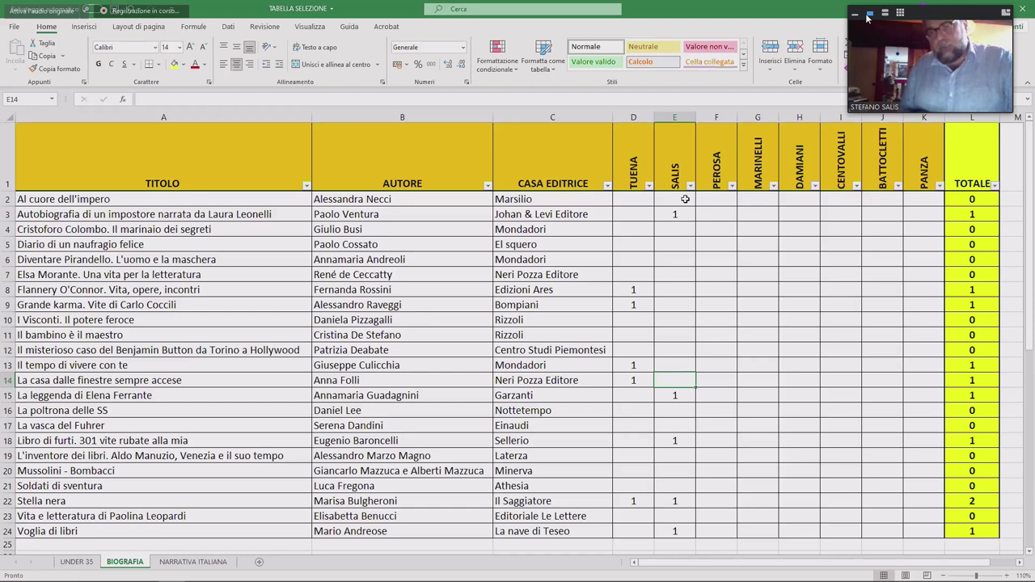
pyautogui.press('Right')
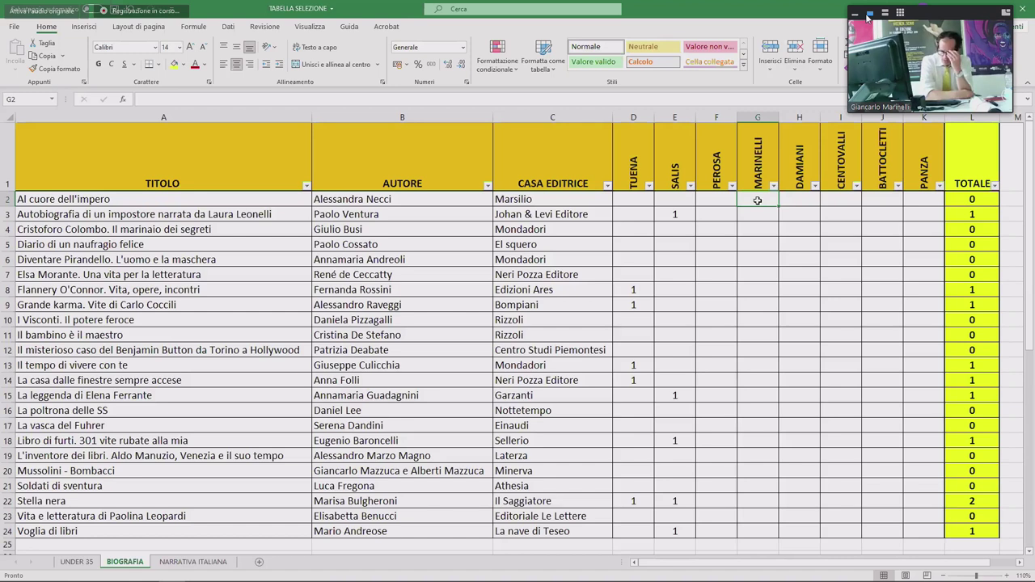
# Record a vote of 1 for Voglia di libri in column G, cell G24.
pyautogui.press('Down')
pyautogui.press('Down')
pyautogui.press('Down')
pyautogui.press('Down')
pyautogui.press('Down')
pyautogui.press('Down')
pyautogui.press('Down')
pyautogui.press('Down')
pyautogui.press('Down')
pyautogui.press('Down')
pyautogui.press('Down')
pyautogui.press('Down')
pyautogui.press('Down')
pyautogui.press('Down')
pyautogui.press('Down')
pyautogui.press('Down')
pyautogui.press('Down')
pyautogui.press('Down')
pyautogui.press('Down')
pyautogui.press('Down')
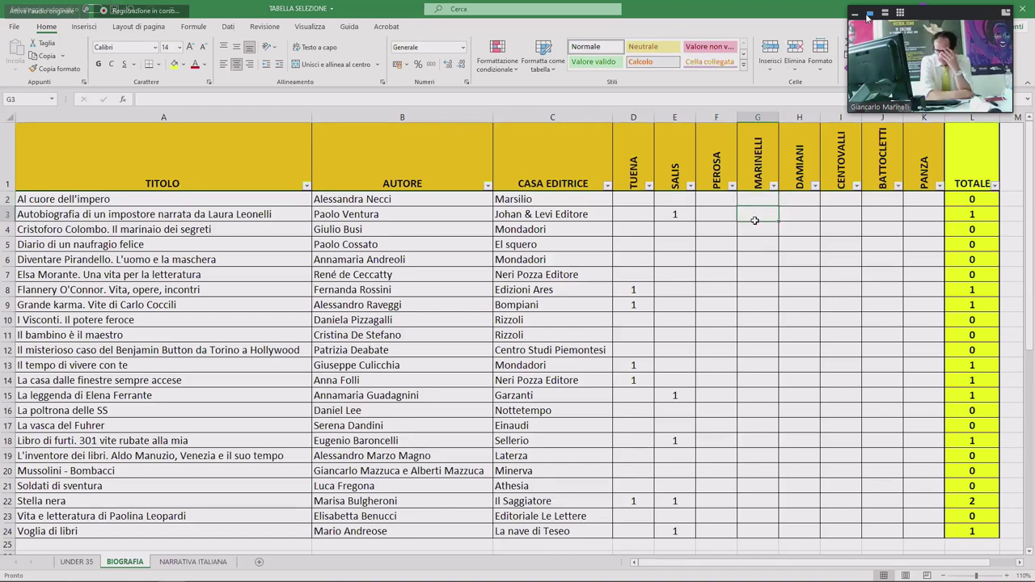
pyautogui.press('Up')
pyautogui.press('Up')
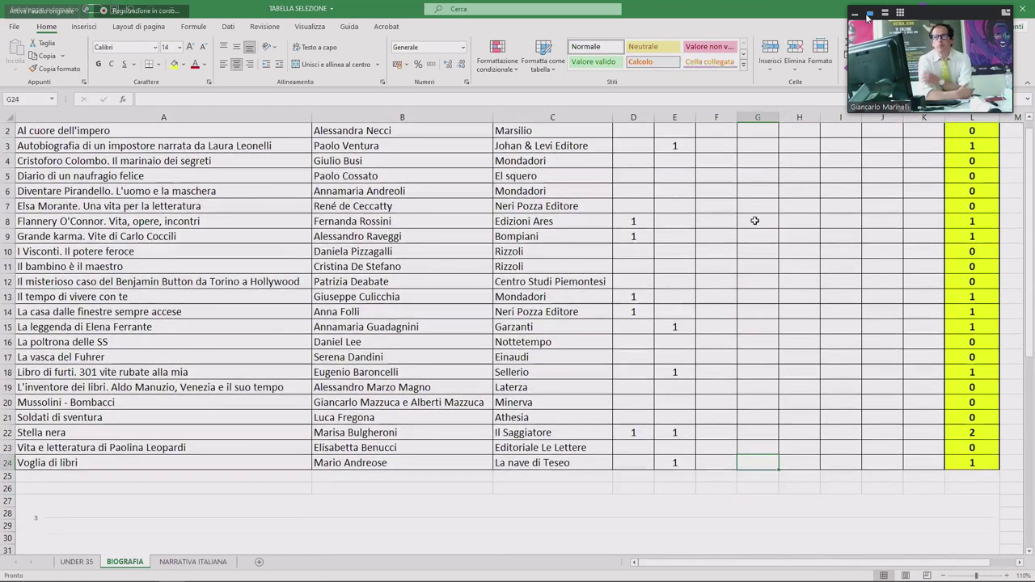
pyautogui.write('1')
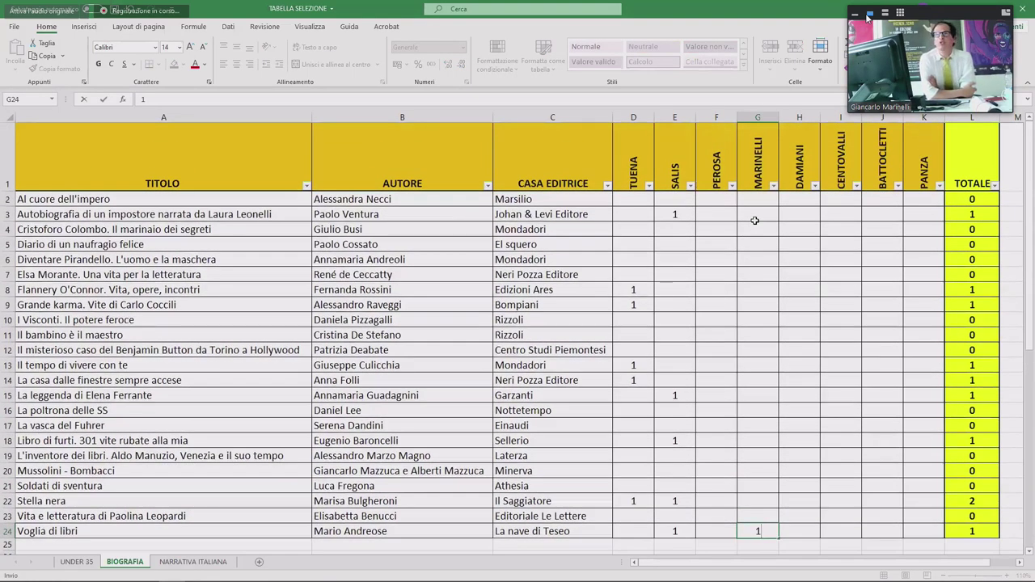
pyautogui.hotkey('ctrl', 'Return')
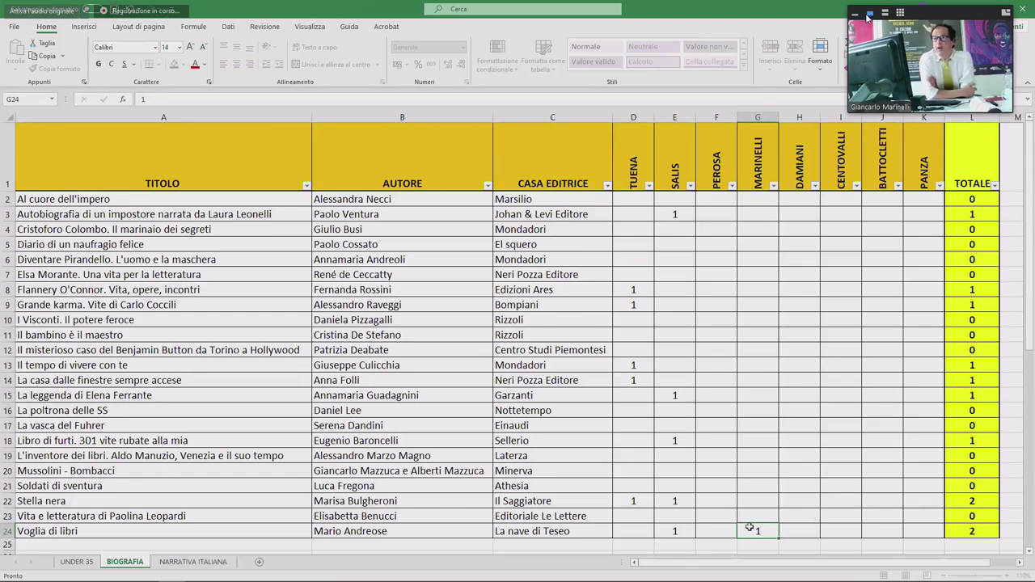
# Record a vote of 1 for La poltrona delle SS in column G, cell G16.
pyautogui.click(763, 518)
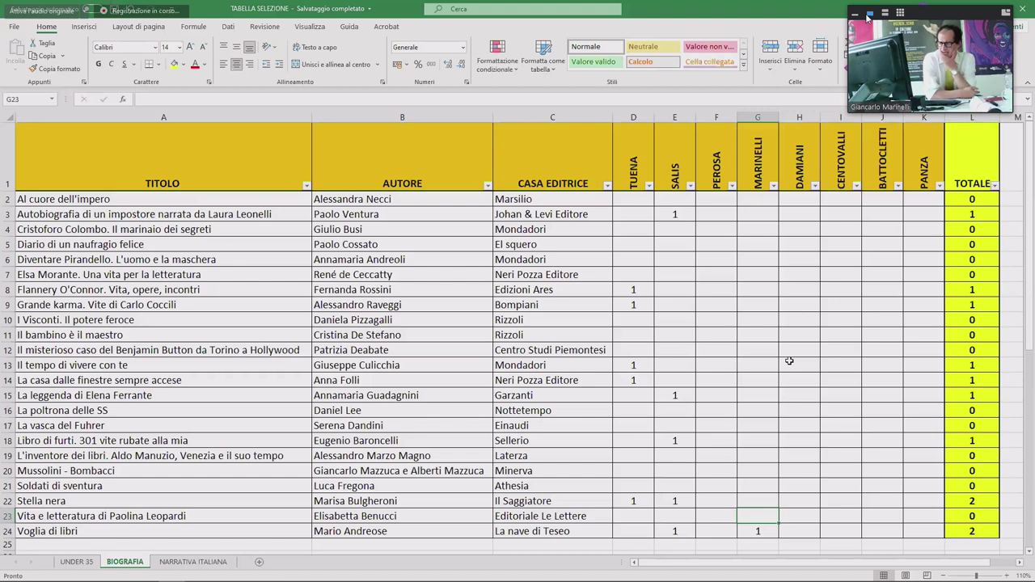
pyautogui.press('Up')
pyautogui.press('Up')
pyautogui.press('Up')
pyautogui.press('Up')
pyautogui.press('Up')
pyautogui.press('Up')
pyautogui.press('Up')
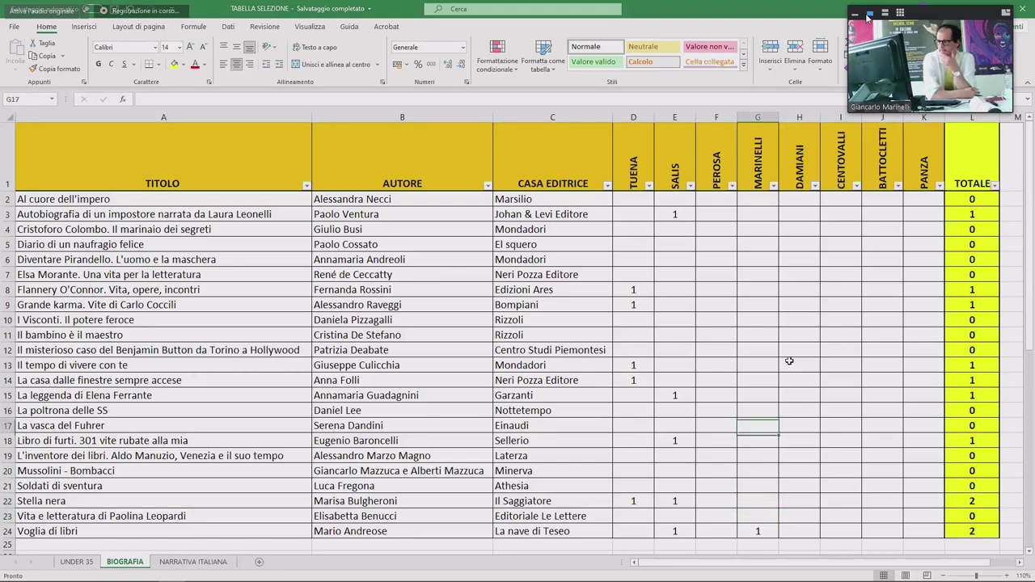
pyautogui.write('1')
pyautogui.press('Return')
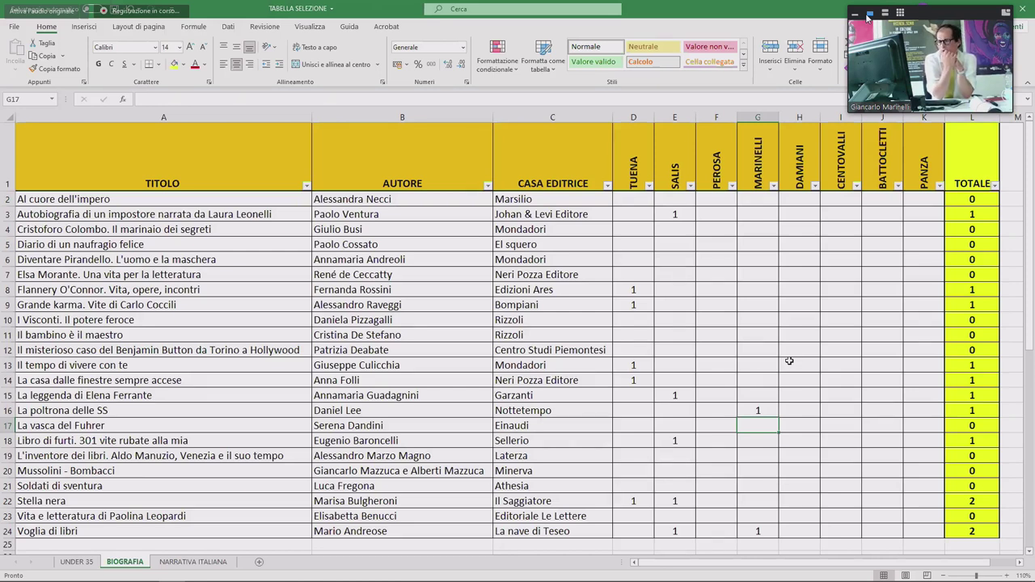
# Record a vote of 1 for La casa dalle finestre sempre accese in column G, cell G14.
pyautogui.press('Up')
pyautogui.press('Up')
pyautogui.press('Up')
pyautogui.write('1')
pyautogui.press('Up')
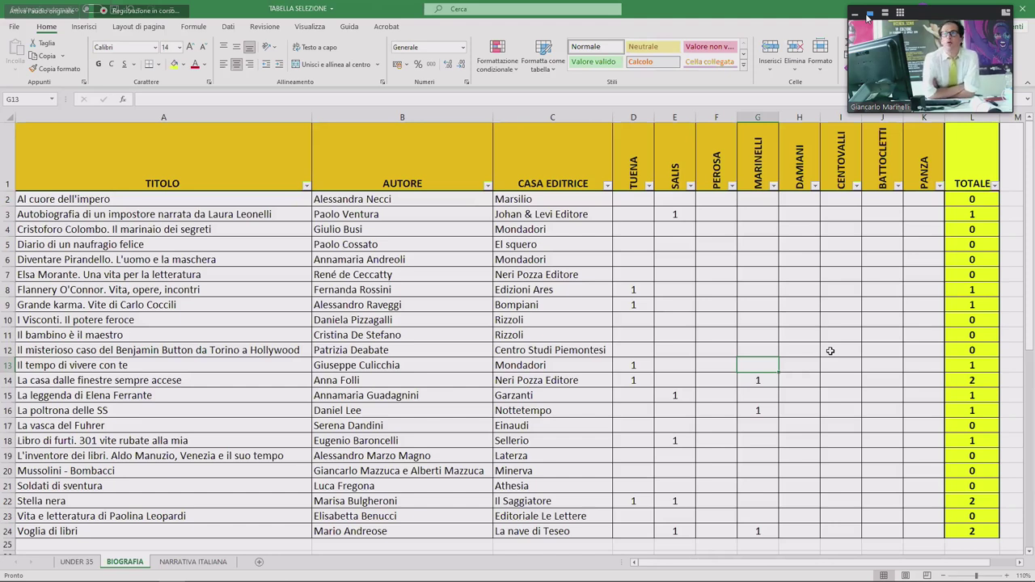
# Record a vote of 1 for Al cuore dell'impero in column G, cell G2.
pyautogui.press('Up')
pyautogui.press('Up')
pyautogui.press('Up')
pyautogui.press('Up')
pyautogui.press('Up')
pyautogui.press('Up')
pyautogui.press('Up')
pyautogui.press('Up')
pyautogui.press('Up')
pyautogui.press('Up')
pyautogui.press('Up')
pyautogui.press('Up')
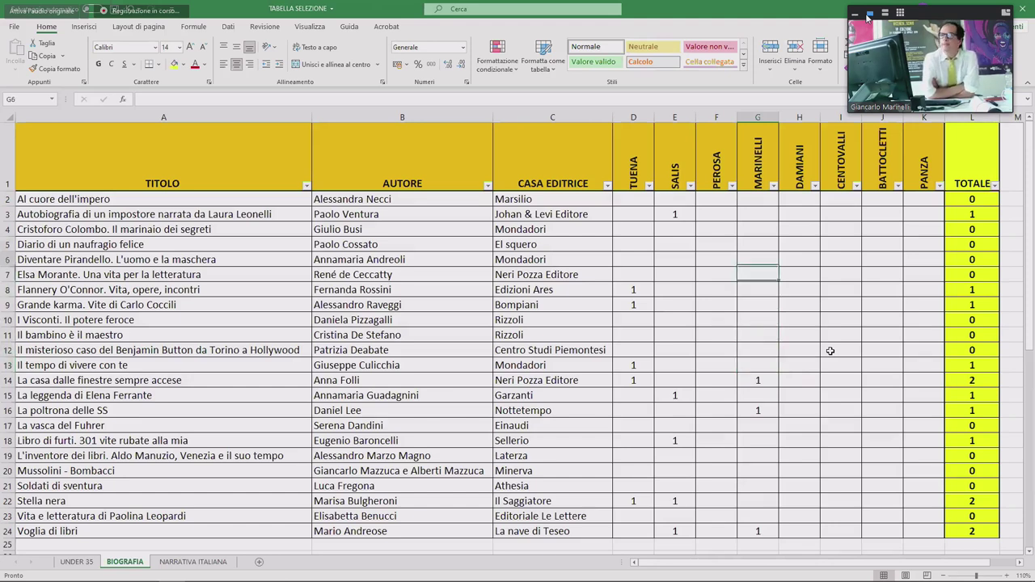
pyautogui.press('Down')
pyautogui.write('1')
pyautogui.press('Return')
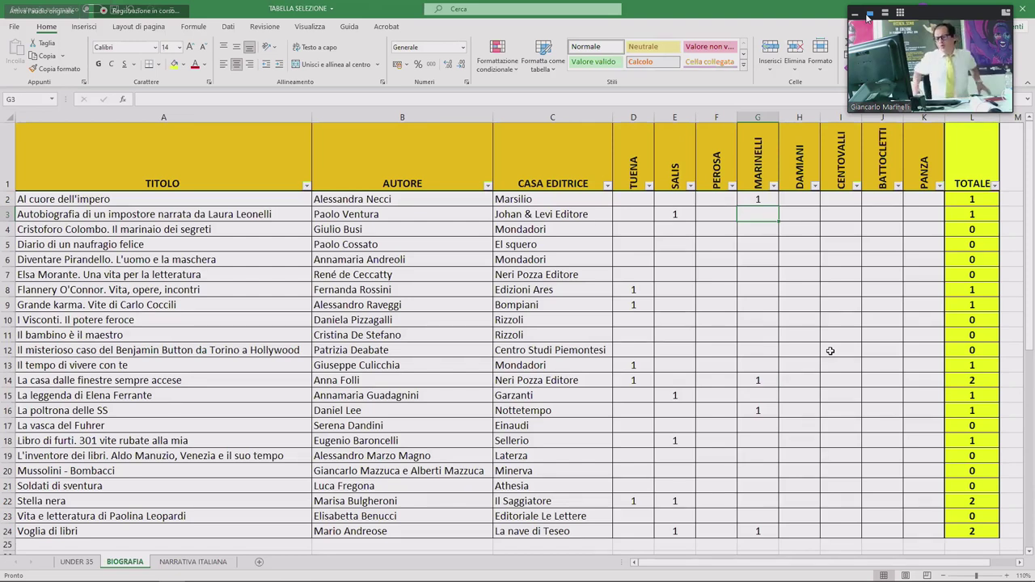
# Record a vote of 1 for Mussolini - Bombacci in column G, cell G20.
pyautogui.press('Down')
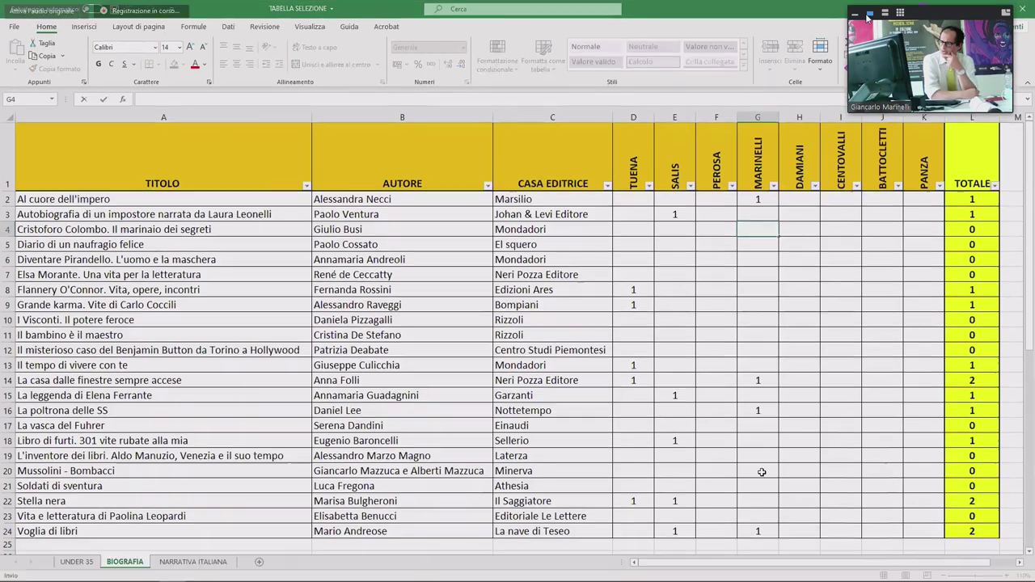
pyautogui.click(761, 472)
pyautogui.write('1')
pyautogui.click(805, 450)
pyautogui.click(800, 201)
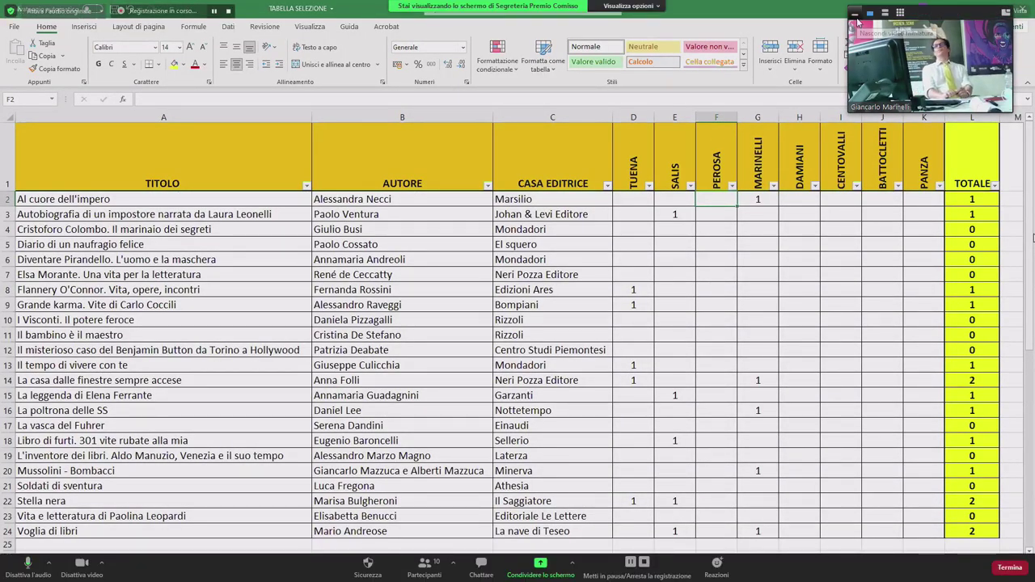
# Hide the meeting's video thumbnail and record a vote of 1 for Il misterioso caso del Benjamin Button da Torino a Hollywood in cell F12.
pyautogui.click(856, 16)
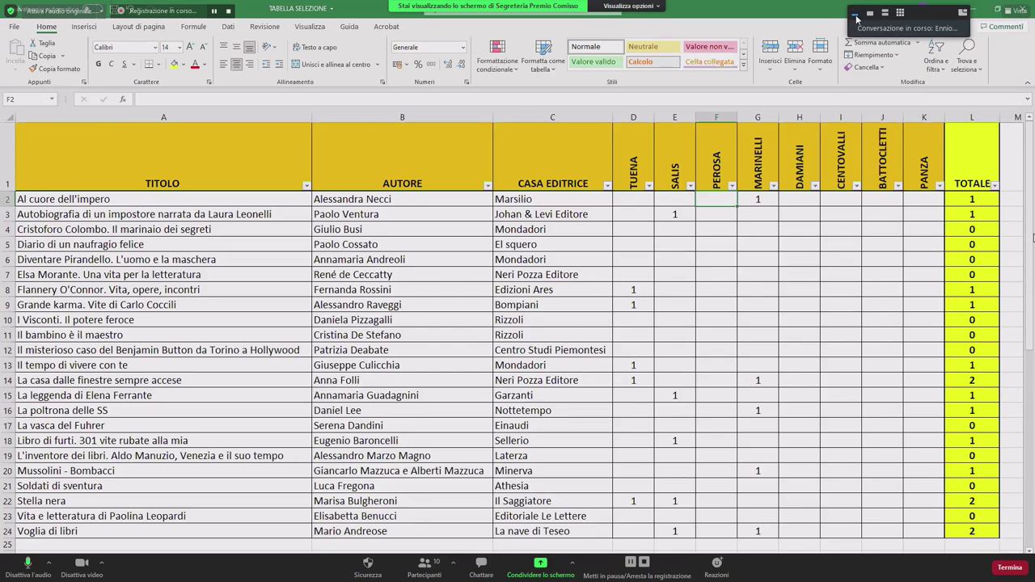
pyautogui.press('Down')
pyautogui.press('Down')
pyautogui.press('Down')
pyautogui.press('Down')
pyautogui.press('Down')
pyautogui.press('Down')
pyautogui.press('Down')
pyautogui.press('Down')
pyautogui.press('Down')
pyautogui.press('Down')
pyautogui.write('1')
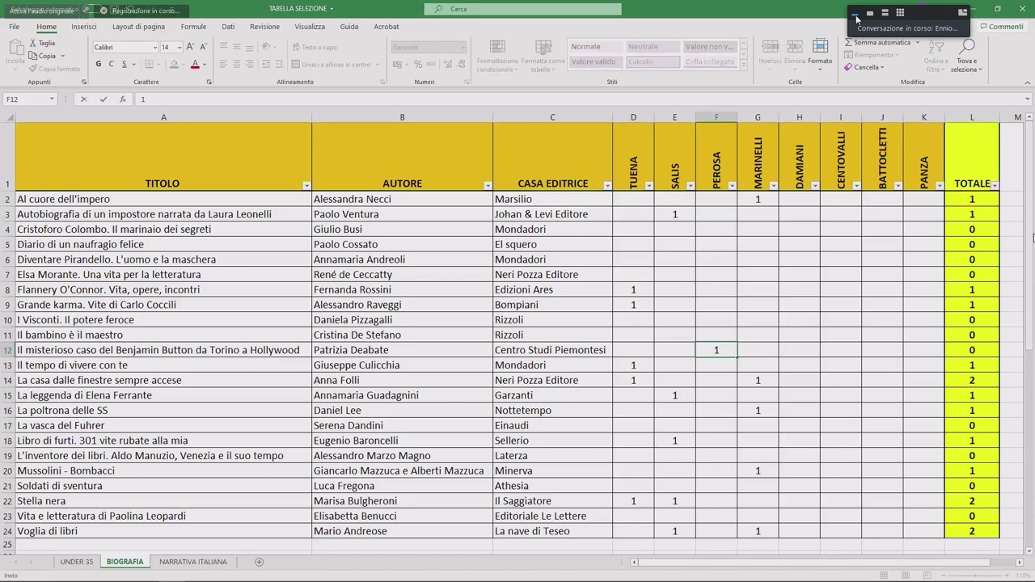
pyautogui.press('Return')
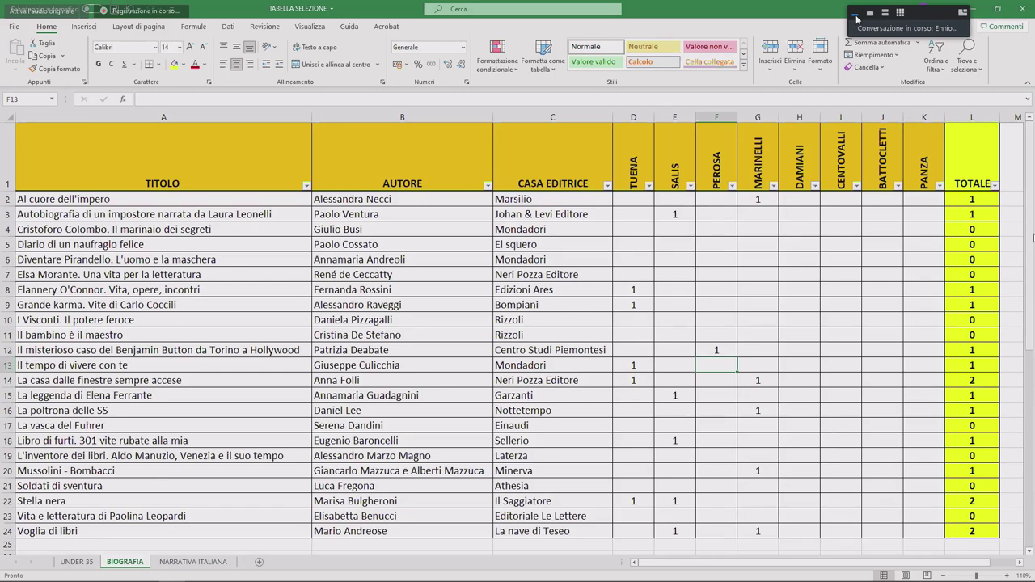
# Record a vote of 1 for Diario di un naufragio felice in column F, cell F5.
pyautogui.press('Up')
pyautogui.press('Up')
pyautogui.press('Up')
pyautogui.press('Up')
pyautogui.press('Up')
pyautogui.press('Up')
pyautogui.press('Up')
pyautogui.press('Up')
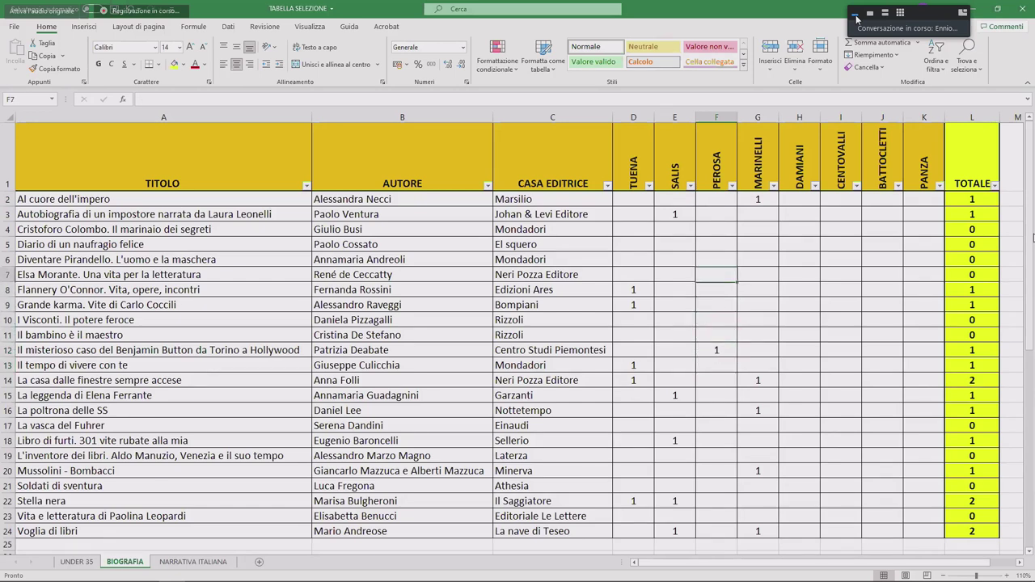
pyautogui.write('1')
pyautogui.press('Return')
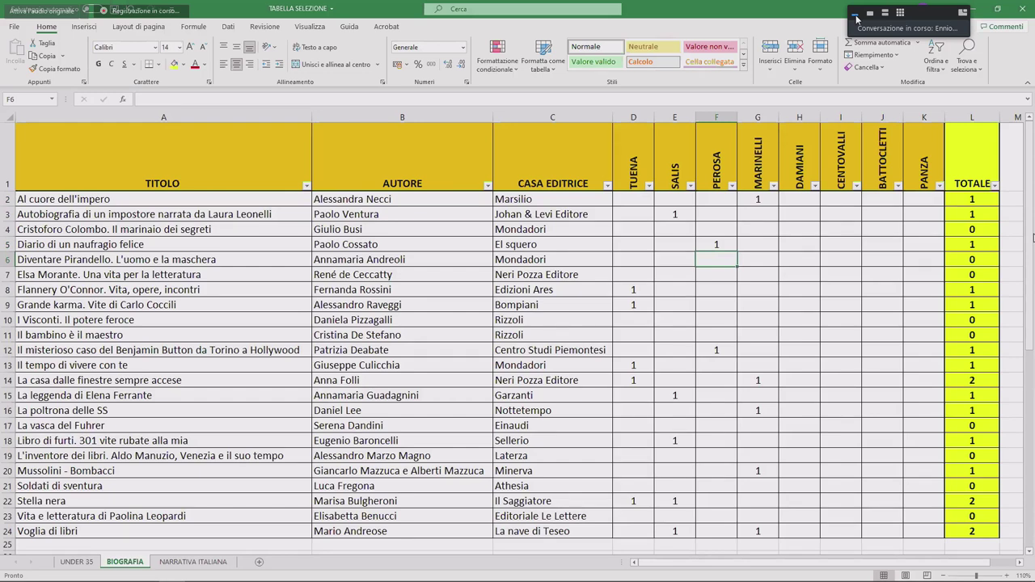
# Record a vote of 1 for La poltrona delle SS in column F, cell F16.
pyautogui.click(856, 15)
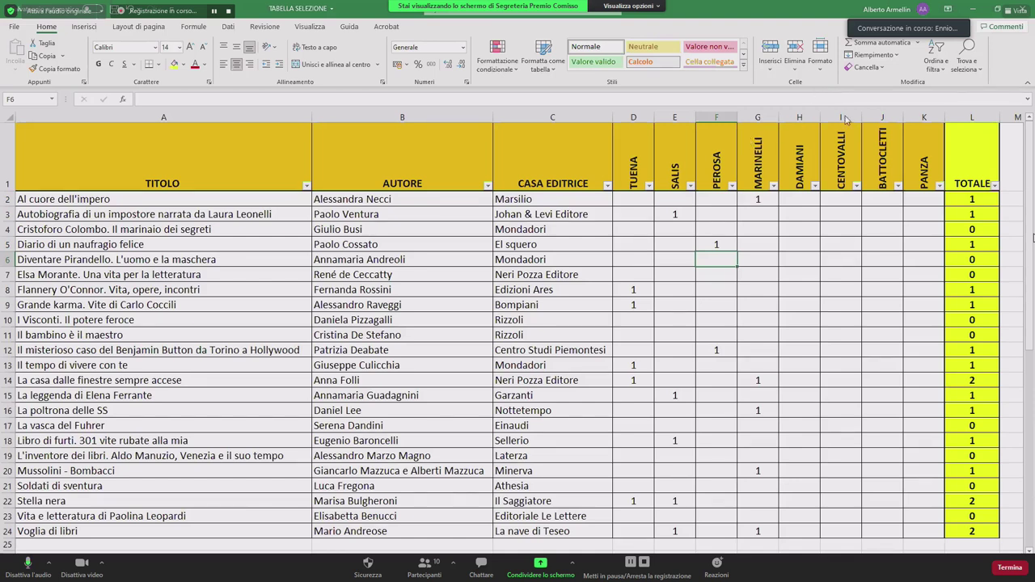
pyautogui.press('Down')
pyautogui.press('Down')
pyautogui.press('Down')
pyautogui.press('Down')
pyautogui.press('Down')
pyautogui.press('Down')
pyautogui.press('Down')
pyautogui.press('Down')
pyautogui.press('Down')
pyautogui.press('Down')
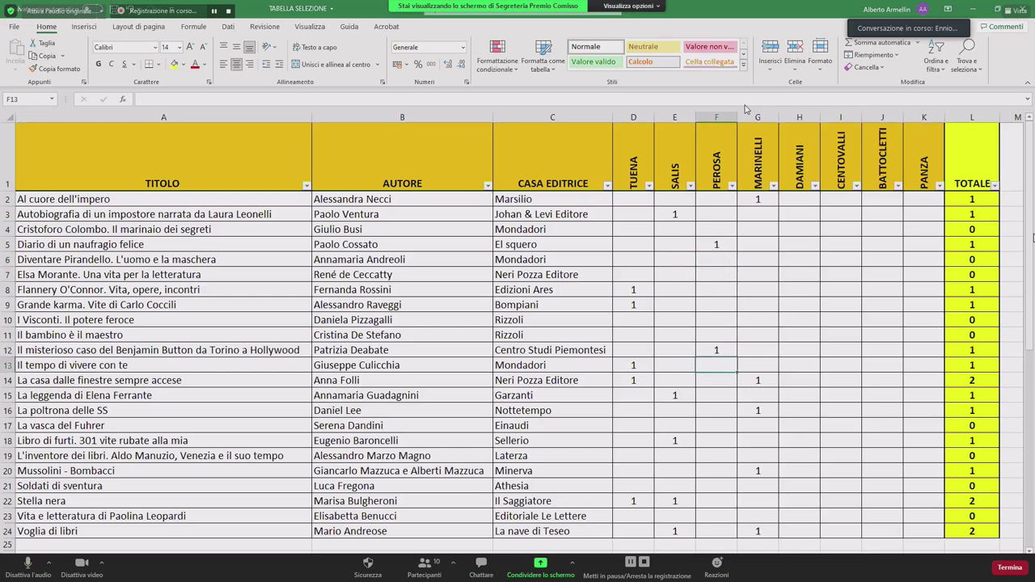
pyautogui.write('1')
pyautogui.press('Return')
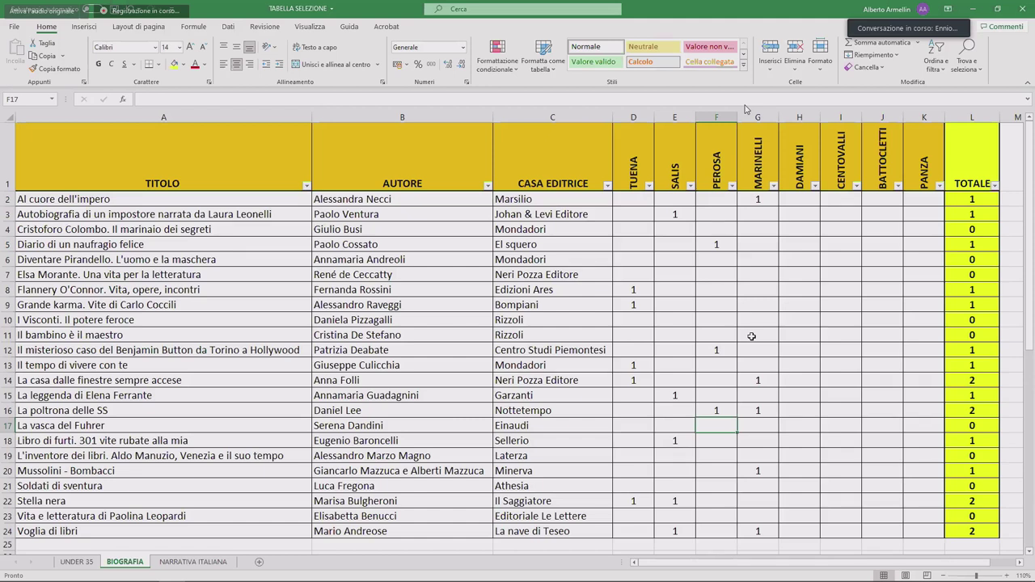
# Record a vote of 1 for Al cuore dell'impero in column F, cell F2.
pyautogui.press('Up')
pyautogui.press('Up')
pyautogui.press('Up')
pyautogui.press('Up')
pyautogui.press('Up')
pyautogui.press('Up')
pyautogui.press('Up')
pyautogui.press('Up')
pyautogui.press('Up')
pyautogui.press('Up')
pyautogui.press('Up')
pyautogui.press('Up')
pyautogui.press('Up')
pyautogui.press('Up')
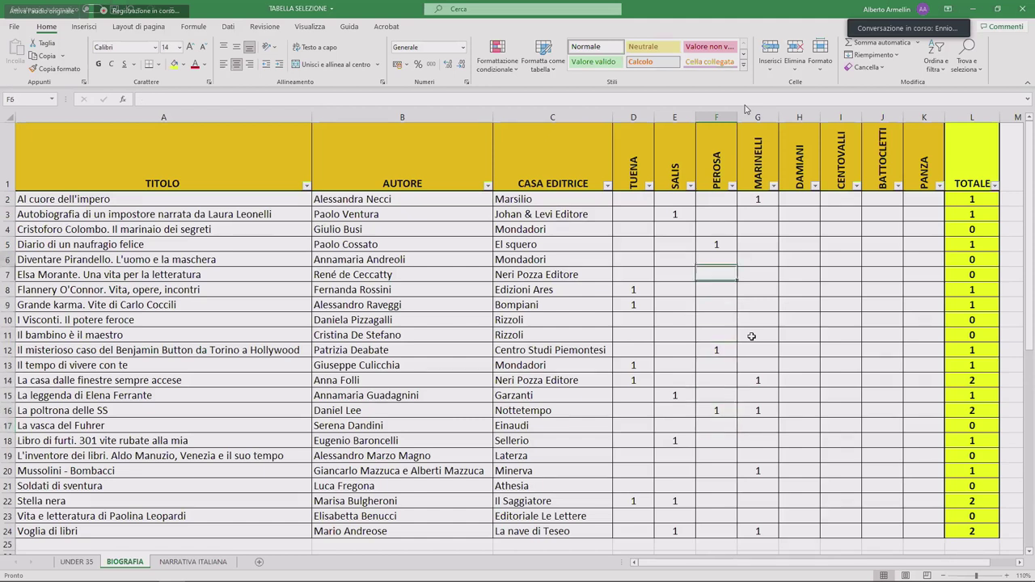
pyautogui.press('Up')
pyautogui.write('1')
pyautogui.press('Return')
# Record a vote of 1 for Soldati di sventura in column F, cell F21.
pyautogui.press('Down')
pyautogui.press('Down')
pyautogui.press('Down')
pyautogui.press('Down')
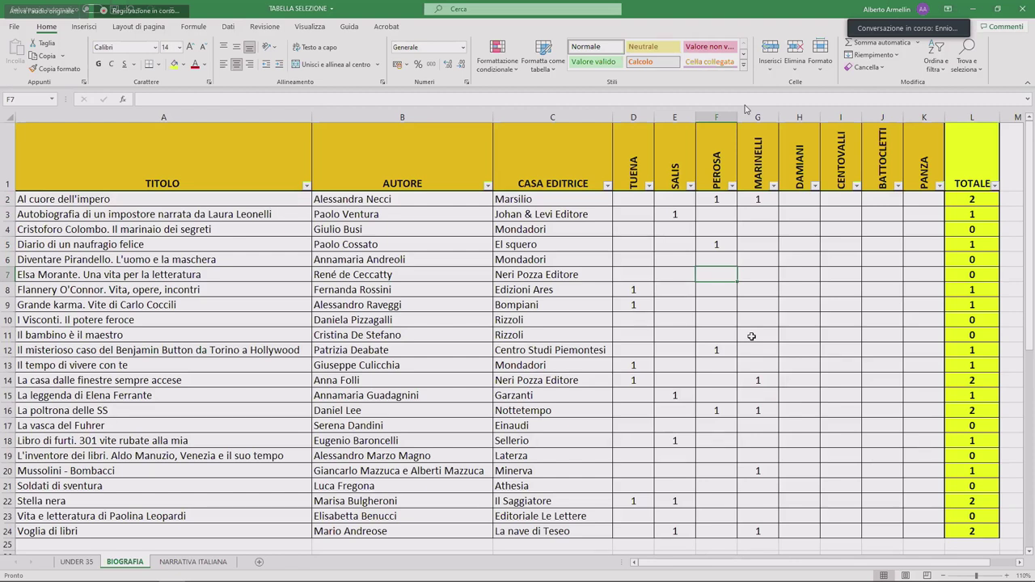
pyautogui.press('Down')
pyautogui.press('Down')
pyautogui.press('Down')
pyautogui.press('Down')
pyautogui.press('Down')
pyautogui.press('Down')
pyautogui.press('Down')
pyautogui.press('Down')
pyautogui.press('Down')
pyautogui.press('Down')
pyautogui.press('Down')
pyautogui.press('Down')
pyautogui.press('Down')
pyautogui.press('Down')
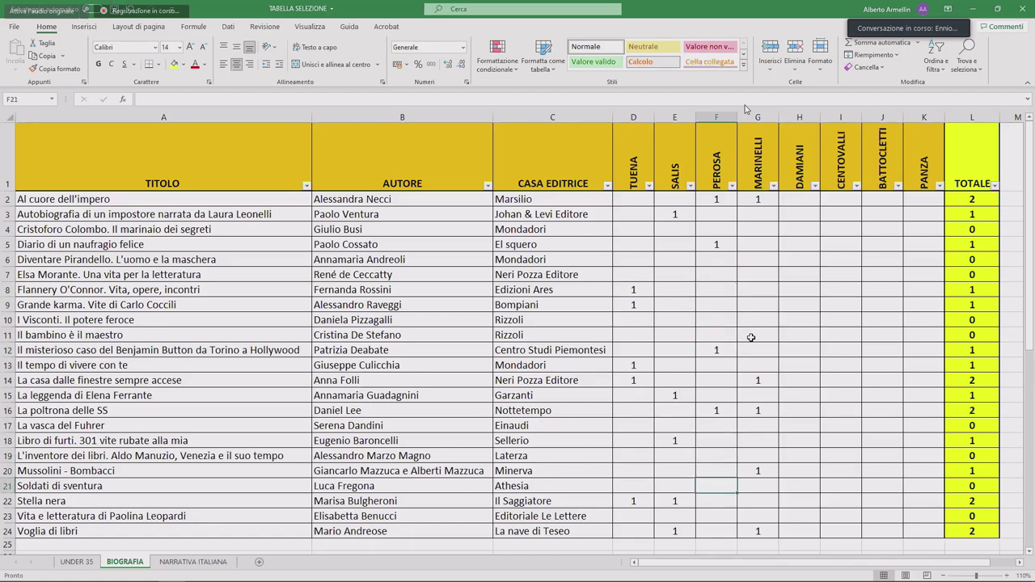
pyautogui.write('1')
pyautogui.press('Tab')
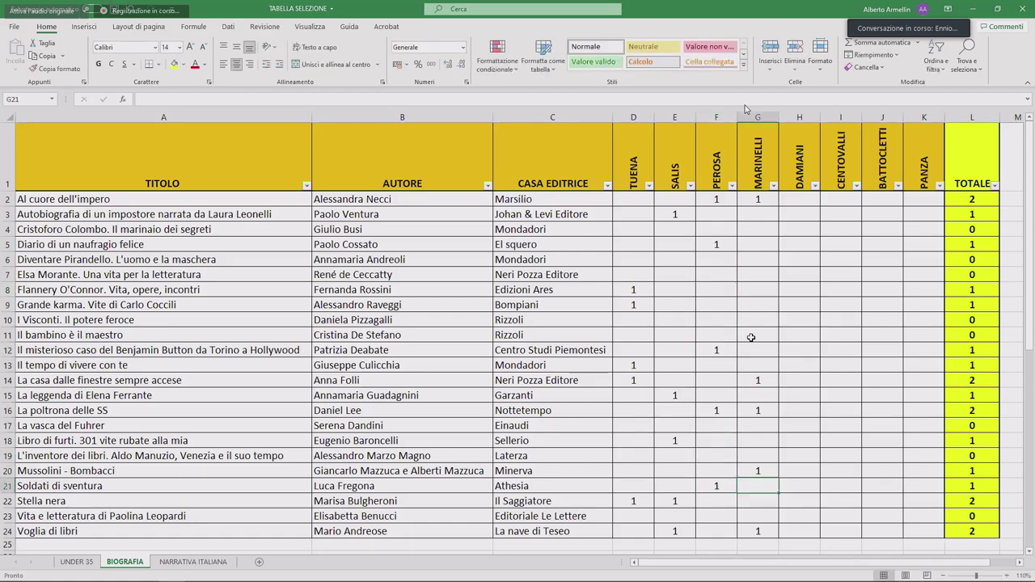
# Show the meeting's active speaker video and record a vote of 1 for Vita e letteratura di Paolina Leopardi in cell H23.
pyautogui.press('Right')
pyautogui.press('Up')
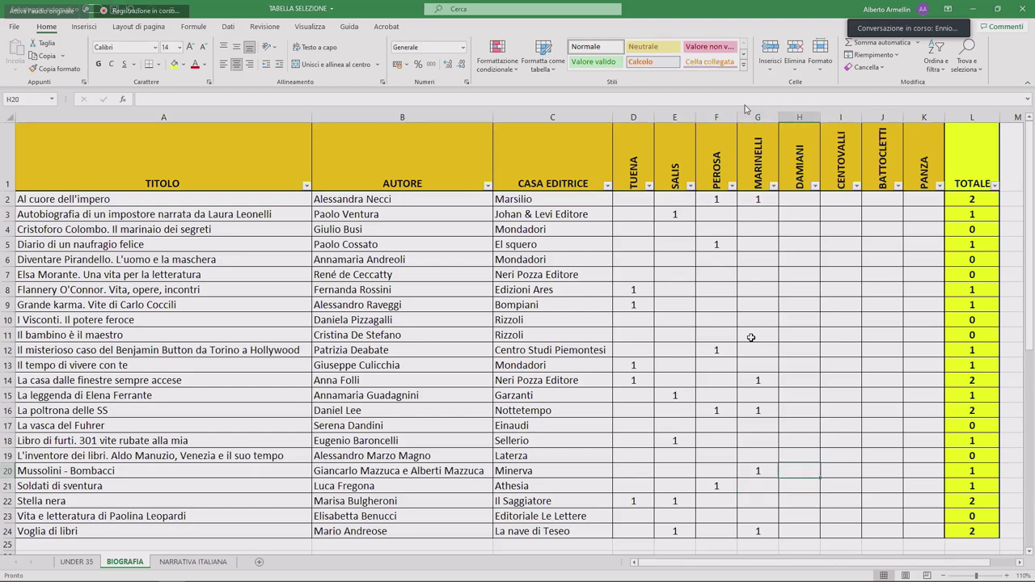
pyautogui.click(799, 198)
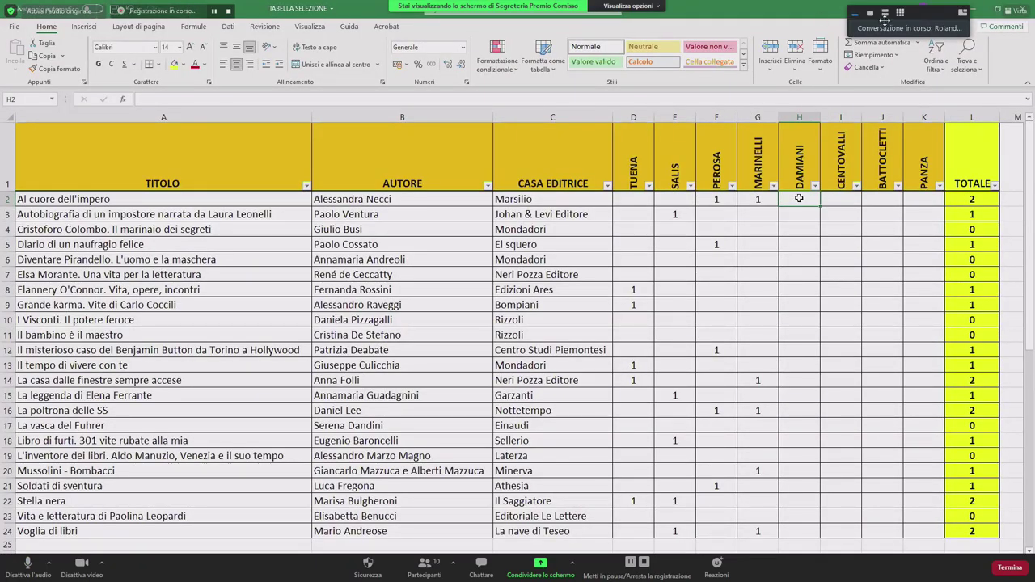
pyautogui.click(871, 13)
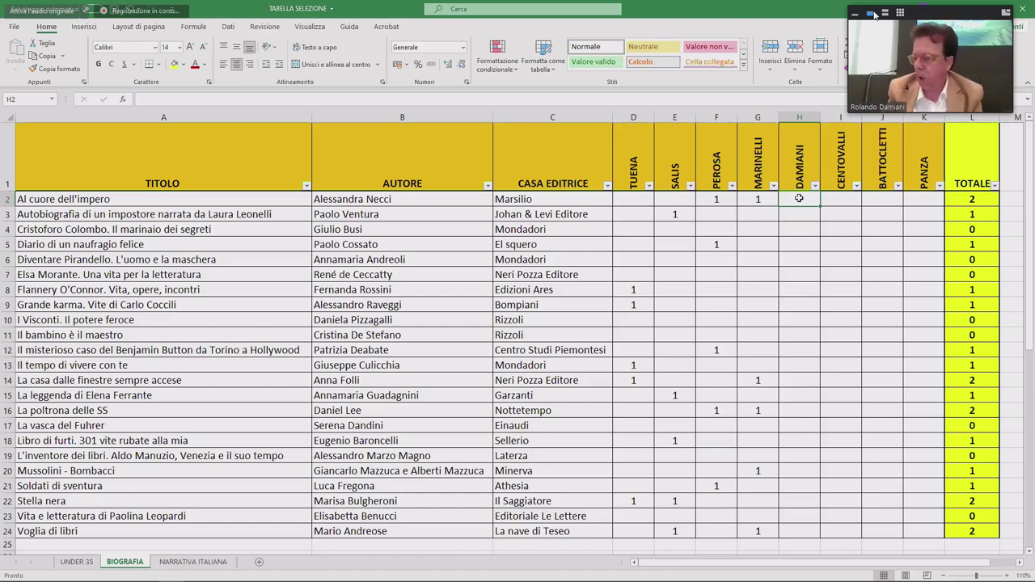
pyautogui.press('Down')
pyautogui.press('Down')
pyautogui.press('Down')
pyautogui.press('Down')
pyautogui.press('Down')
pyautogui.press('Down')
pyautogui.press('Down')
pyautogui.press('Down')
pyautogui.press('Down')
pyautogui.press('Down')
pyautogui.press('Down')
pyautogui.press('Down')
pyautogui.press('Down')
pyautogui.press('Down')
pyautogui.press('Down')
pyautogui.press('Down')
pyautogui.press('Down')
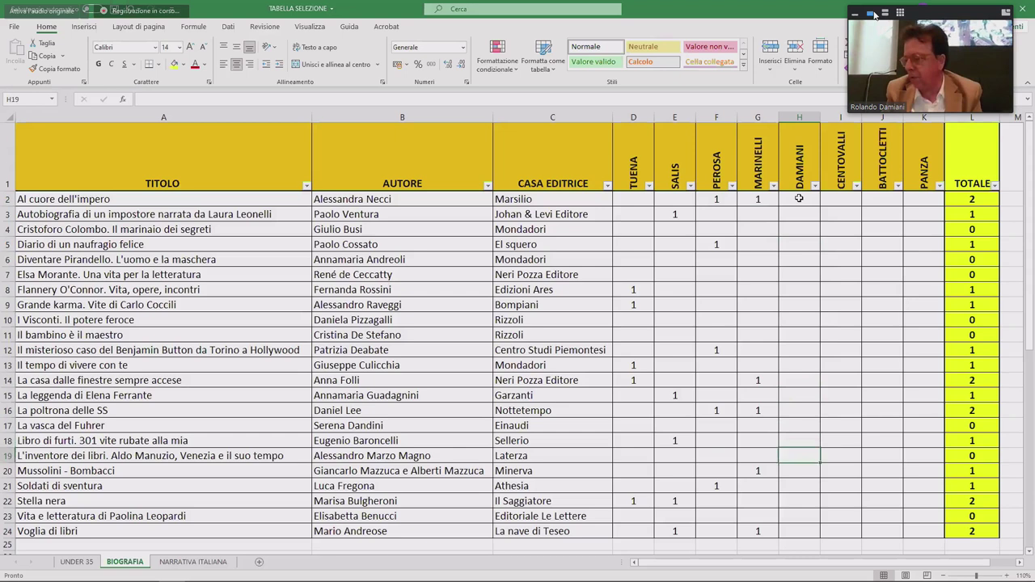
pyautogui.press('Down')
pyautogui.press('Down')
pyautogui.press('Down')
pyautogui.press('Down')
pyautogui.write('1')
pyautogui.press('Return')
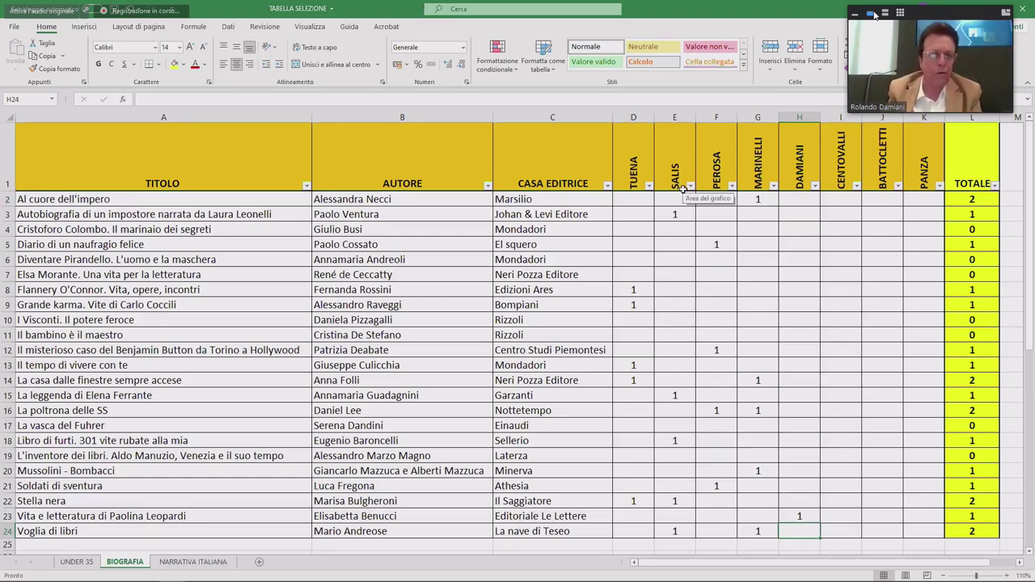
# Record a vote of 1 for Flannery O'Connor. Vita, opere, incontri in column H, cell H8.
pyautogui.click(793, 205)
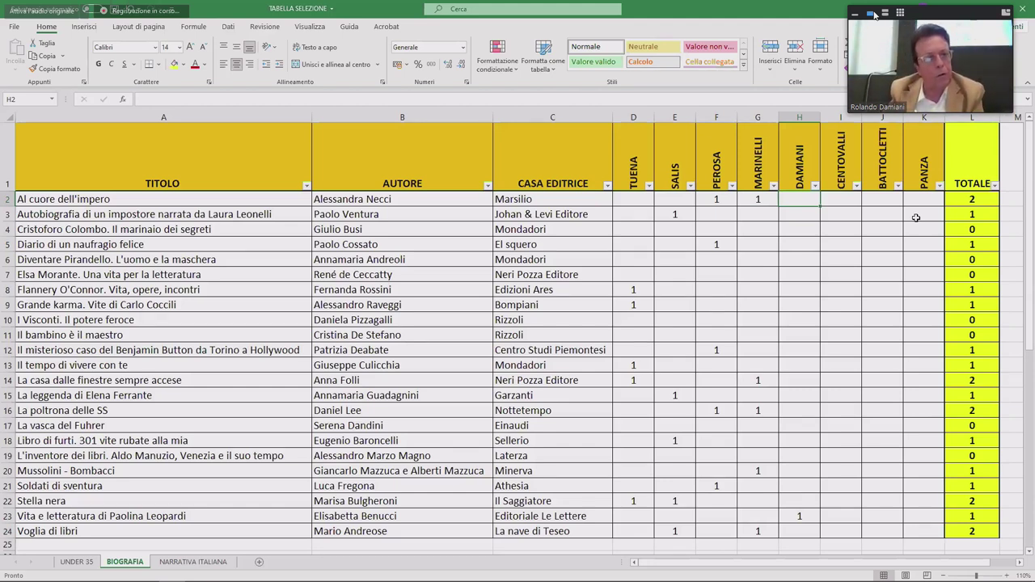
pyautogui.press('Down')
pyautogui.press('Down')
pyautogui.press('Down')
pyautogui.press('Down')
pyautogui.press('Down')
pyautogui.press('Down')
pyautogui.write('1')
pyautogui.press('Return')
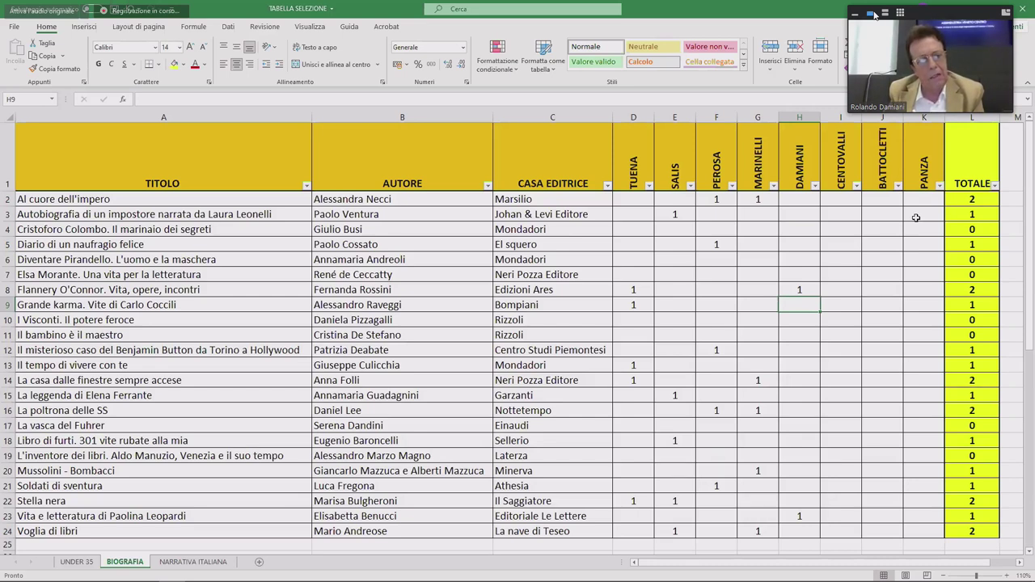
# Record a vote of 1 for Elsa Morante. Una vita per la letteratura in column H, cell H7.
pyautogui.press('Up')
pyautogui.press('Up')
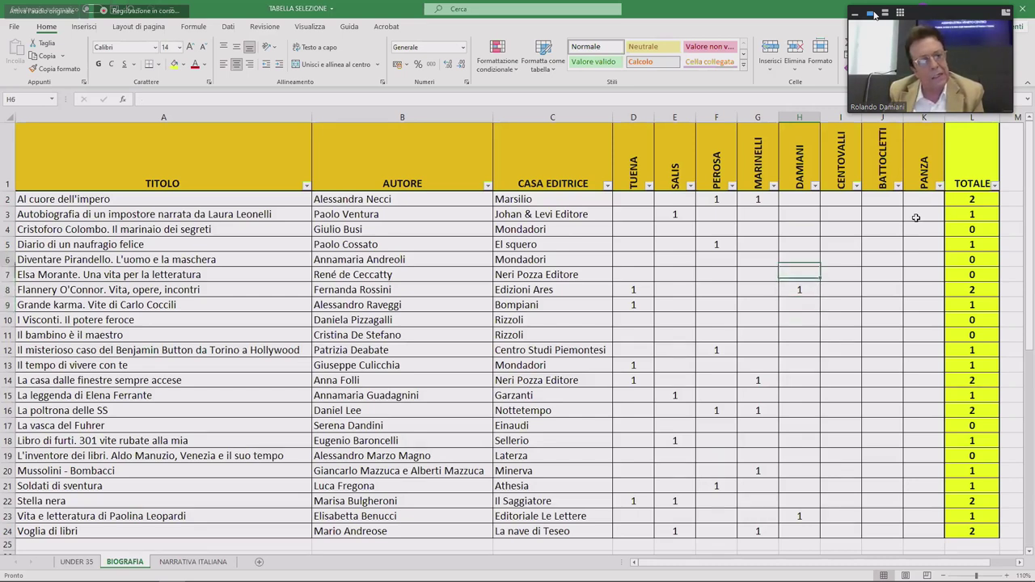
pyautogui.write('1')
pyautogui.press('Return')
pyautogui.press('Down')
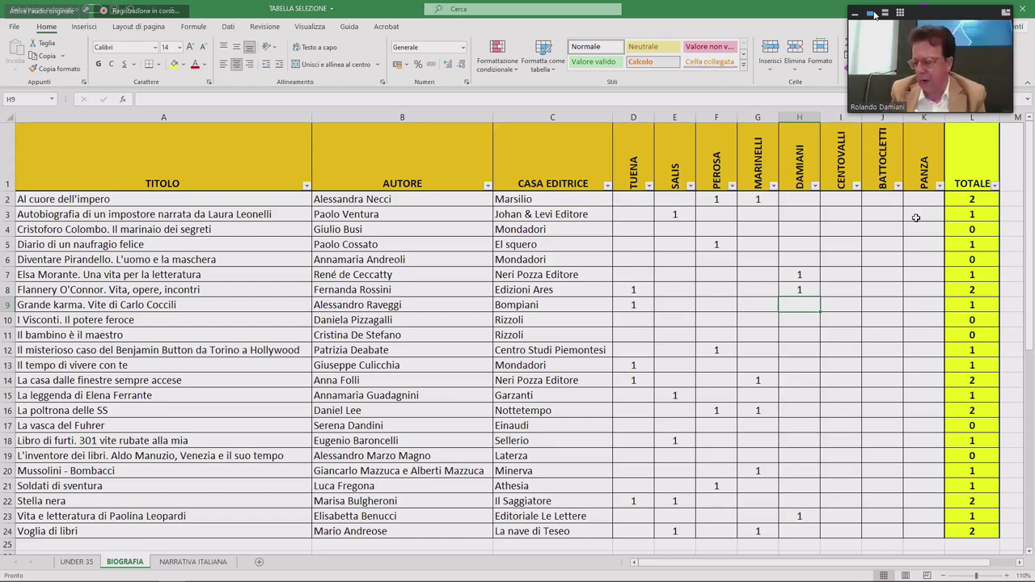
# Record a vote of 1 for Al cuore dell'impero in column H, cell H2.
pyautogui.press('Up')
pyautogui.press('Up')
pyautogui.press('Up')
pyautogui.press('Up')
pyautogui.press('Up')
pyautogui.press('Up')
pyautogui.press('Up')
pyautogui.write('1')
pyautogui.press('Return')
pyautogui.press('Down')
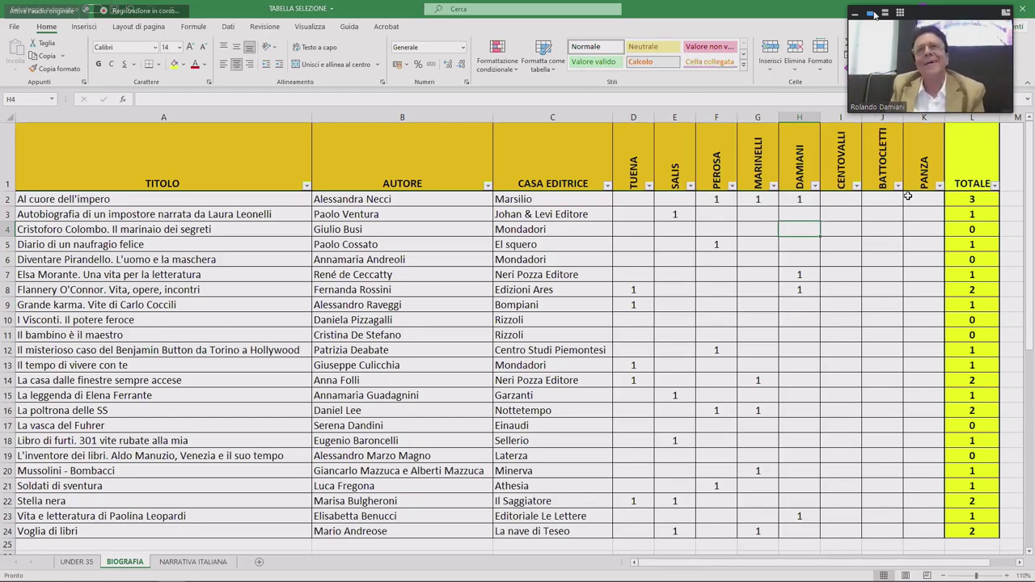
# Record a vote of 1 for Il bambino è il maestro in column H, cell H11.
pyautogui.click(812, 213)
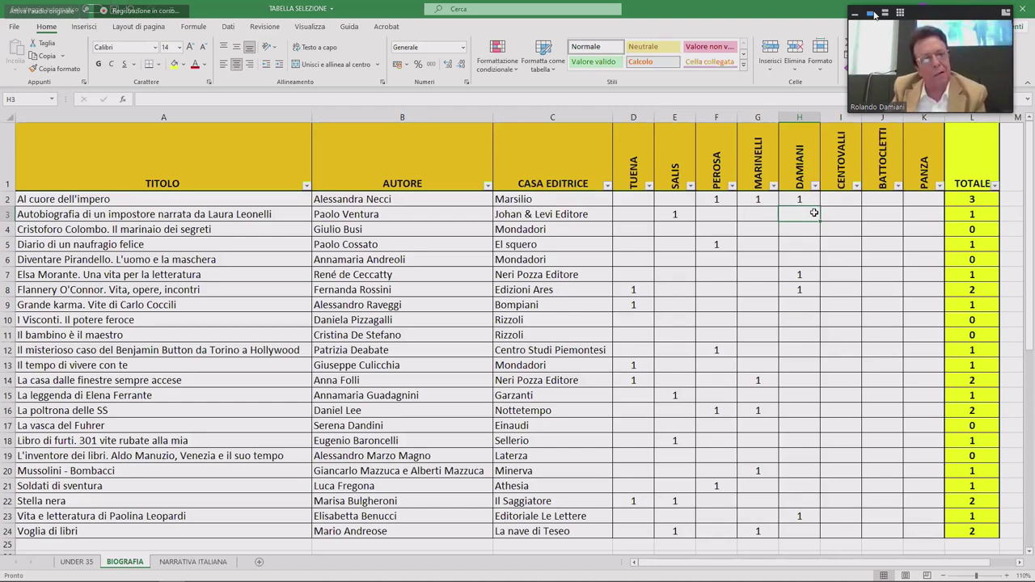
pyautogui.press('Down')
pyautogui.press('Down')
pyautogui.press('Down')
pyautogui.press('Down')
pyautogui.press('Down')
pyautogui.press('Down')
pyautogui.press('Down')
pyautogui.press('Down')
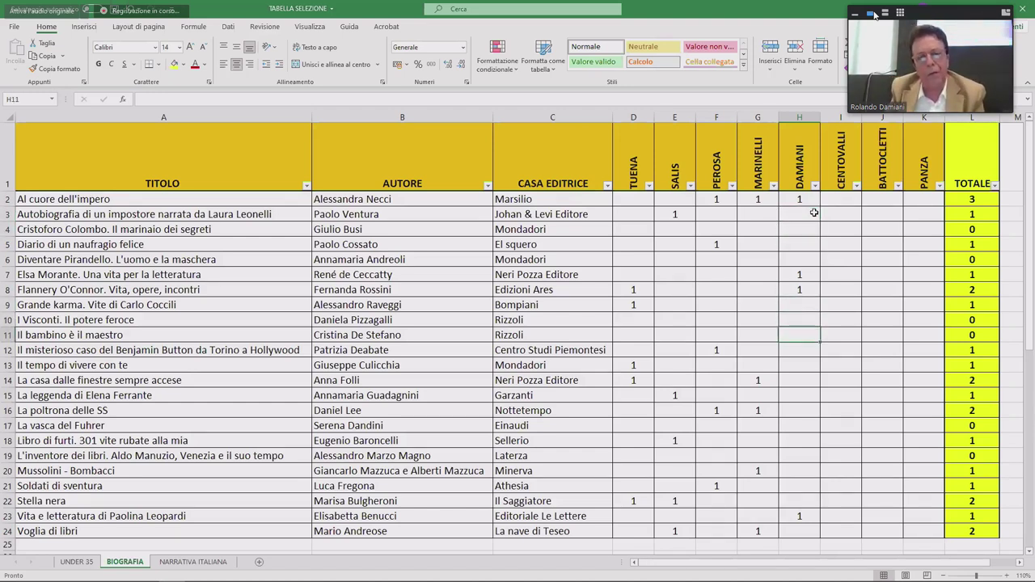
pyautogui.write('1')
pyautogui.press('Return')
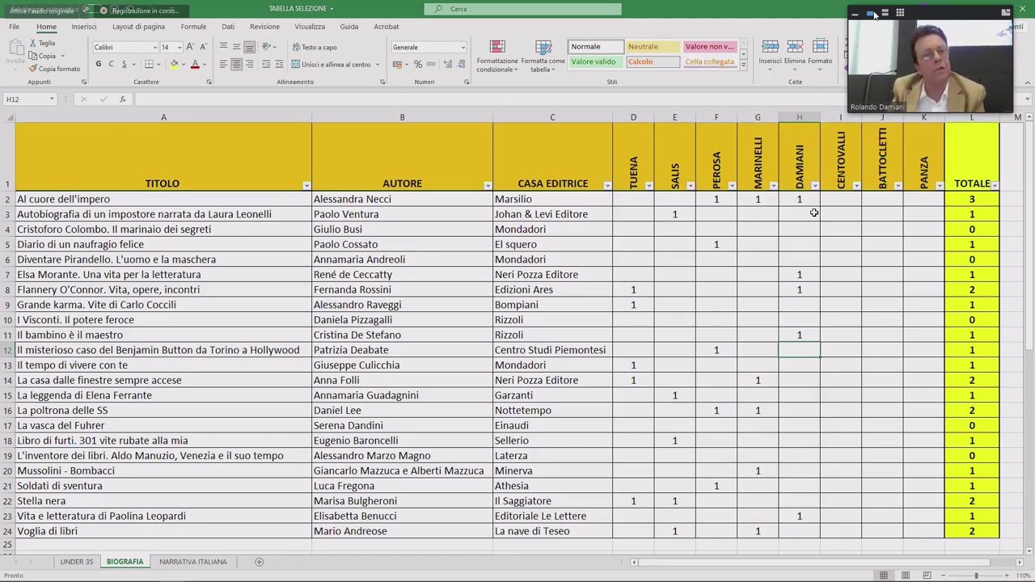
# Record a vote of 1 for La leggenda di Elena Ferrante in column I, cell I15.
pyautogui.press('Up')
pyautogui.press('Right')
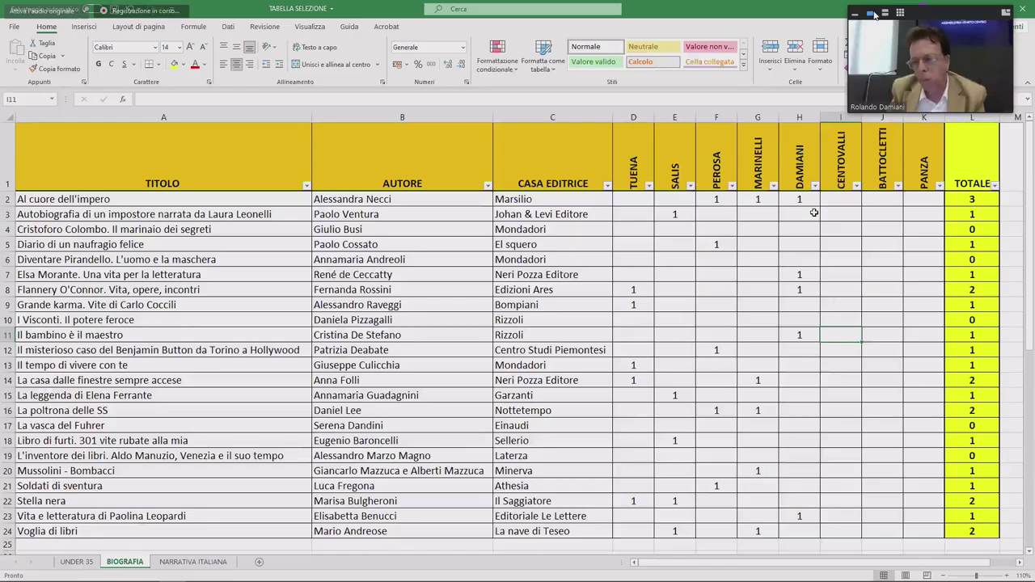
pyautogui.press('Up')
pyautogui.press('Up')
pyautogui.press('Up')
pyautogui.press('Up')
pyautogui.press('Up')
pyautogui.press('Up')
pyautogui.press('Up')
pyautogui.press('Up')
pyautogui.press('Up')
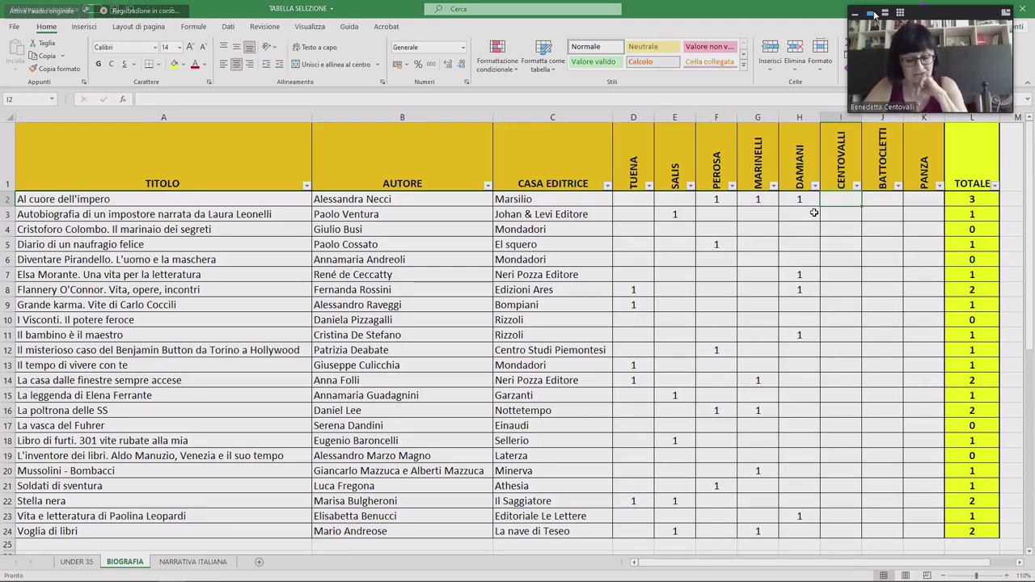
pyautogui.press('Down')
pyautogui.press('Down')
pyautogui.press('Down')
pyautogui.press('Down')
pyautogui.press('Down')
pyautogui.press('Down')
pyautogui.press('Down')
pyautogui.press('Down')
pyautogui.press('Down')
pyautogui.press('Down')
pyautogui.press('Down')
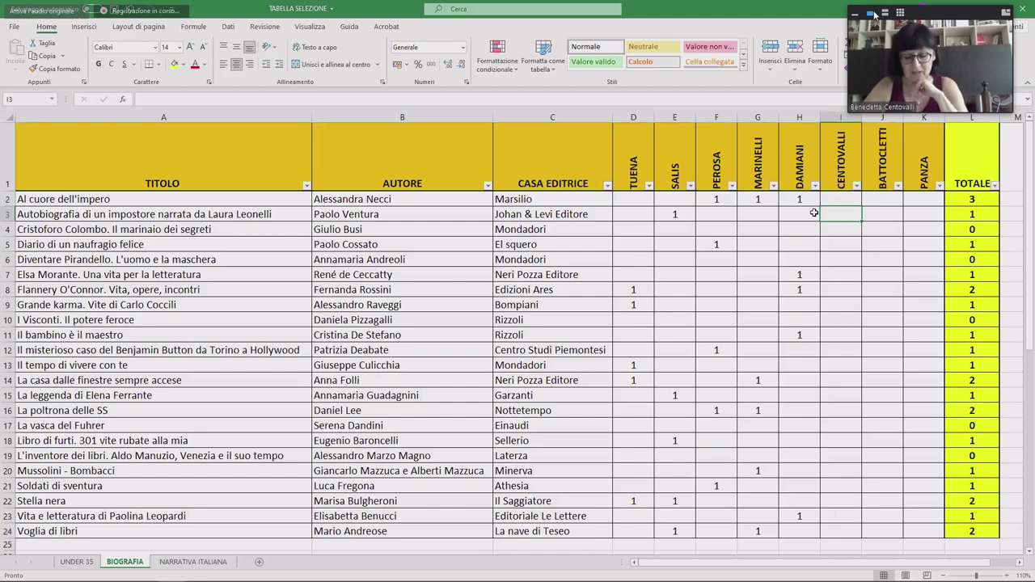
pyautogui.press('Down')
pyautogui.press('Down')
pyautogui.write('1')
pyautogui.press('Return')
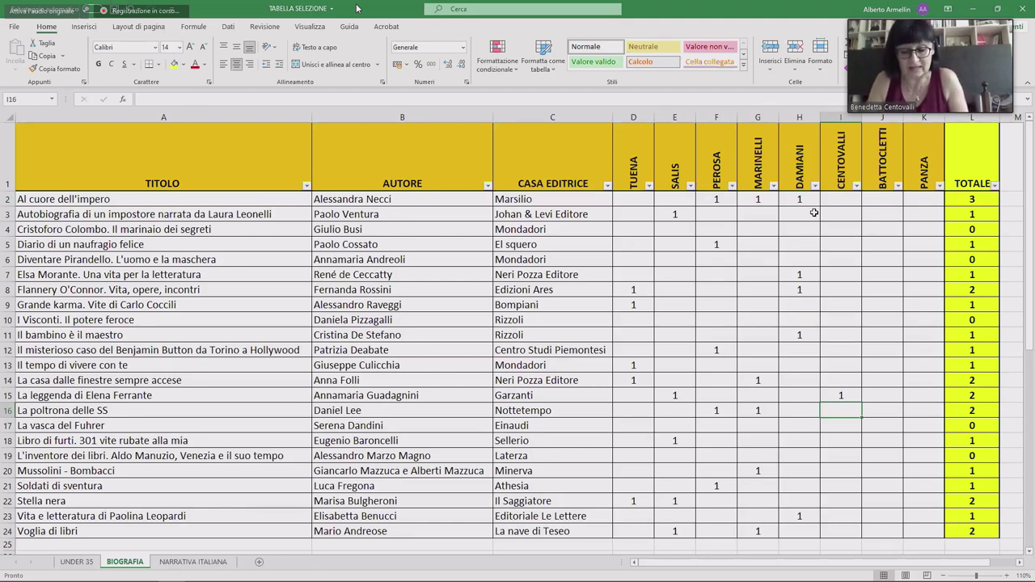
# Record a vote of 1 for Stella nera in column I, cell I22.
pyautogui.press('Down')
pyautogui.press('Down')
pyautogui.press('Down')
pyautogui.press('Down')
pyautogui.press('Down')
pyautogui.press('Down')
pyautogui.press('F2')
pyautogui.write('1')
pyautogui.press('Up')
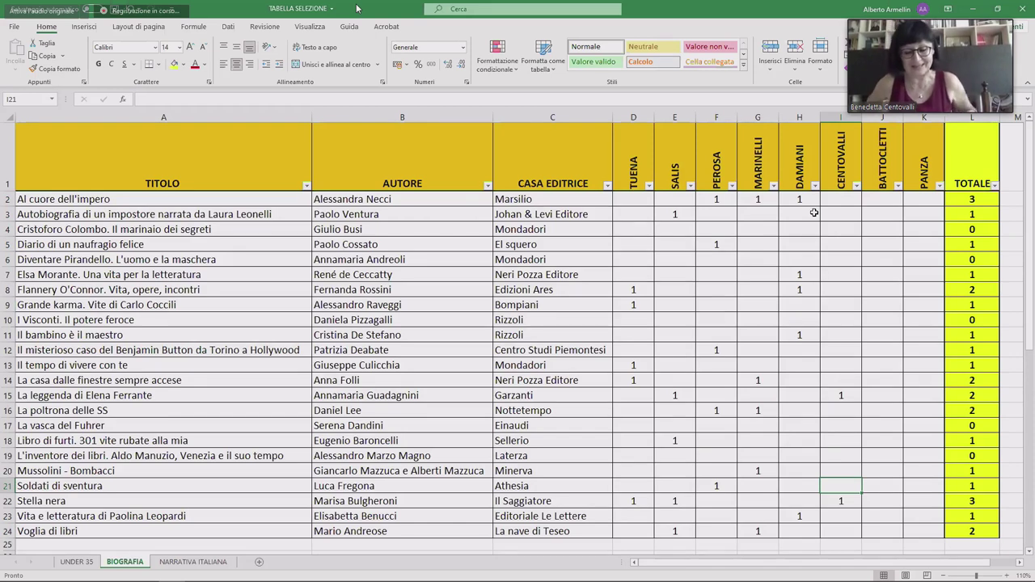
# Record a vote of 1 for Elsa Morante. Una vita per la letteratura in column I, cell I7.
pyautogui.press('Up')
pyautogui.press('Up')
pyautogui.press('Up')
pyautogui.press('Up')
pyautogui.press('Up')
pyautogui.press('Up')
pyautogui.press('Up')
pyautogui.press('Up')
pyautogui.press('Up')
pyautogui.press('Up')
pyautogui.press('Up')
pyautogui.press('Up')
pyautogui.press('Up')
pyautogui.press('Up')
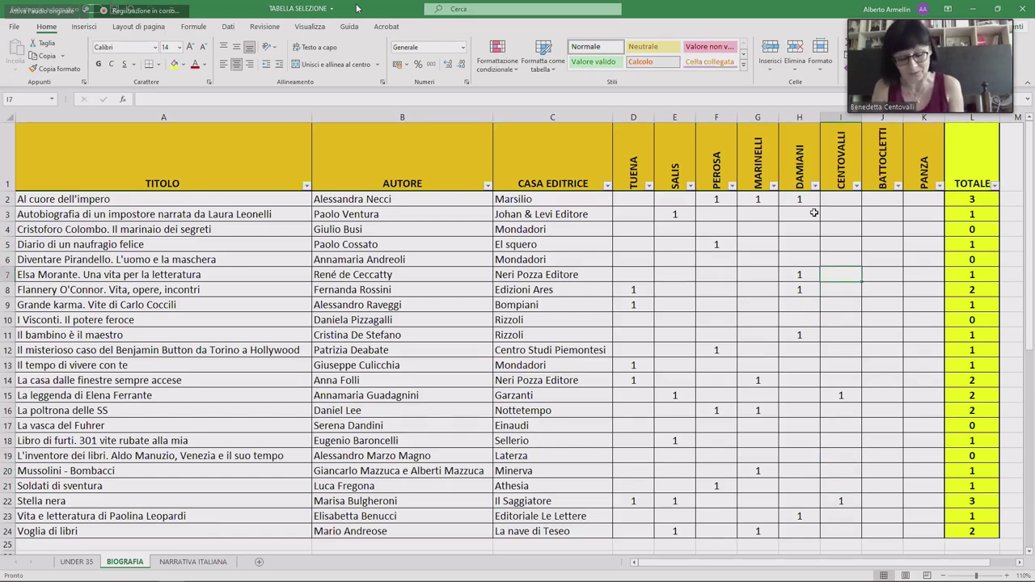
pyautogui.write('1')
pyautogui.press('Up')
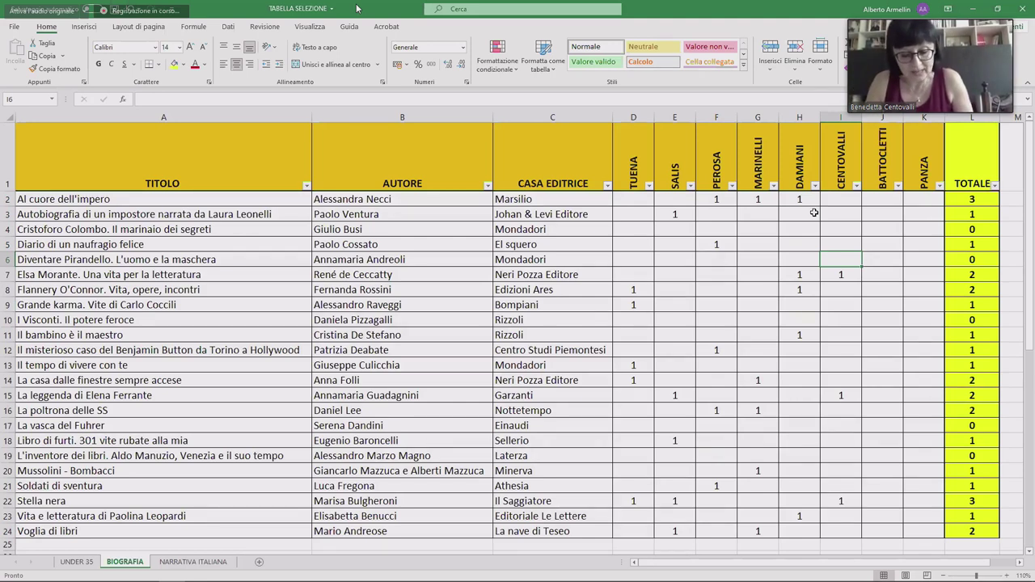
# Record a vote of 1 for La casa dalle finestre sempre accese in column I, cell I14.
pyautogui.press('Down')
pyautogui.press('Down')
pyautogui.press('Down')
pyautogui.press('Down')
pyautogui.press('Down')
pyautogui.press('Down')
pyautogui.press('Down')
pyautogui.press('Down')
pyautogui.press('Down')
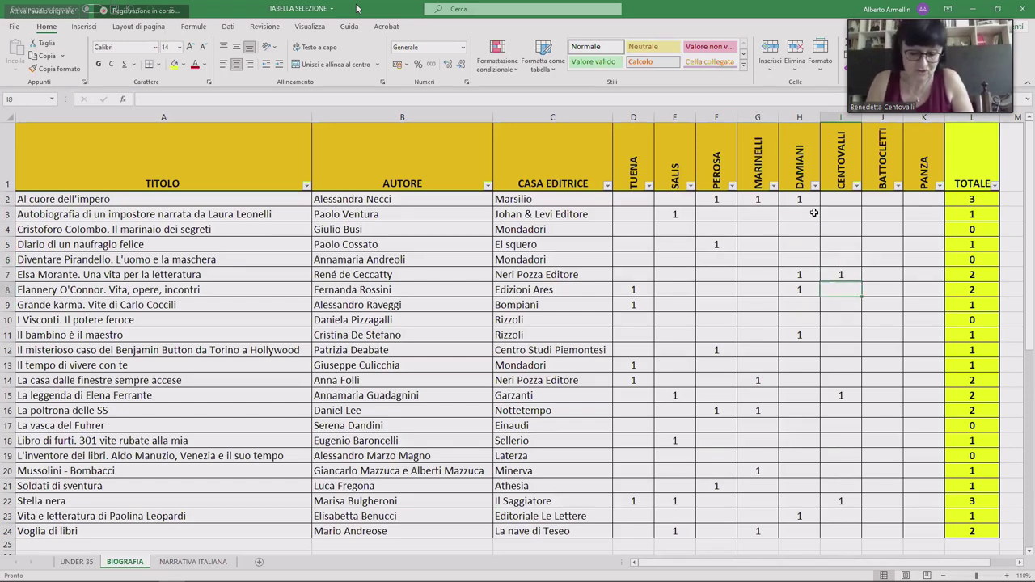
pyautogui.press('Up')
pyautogui.write('1')
pyautogui.press('Return')
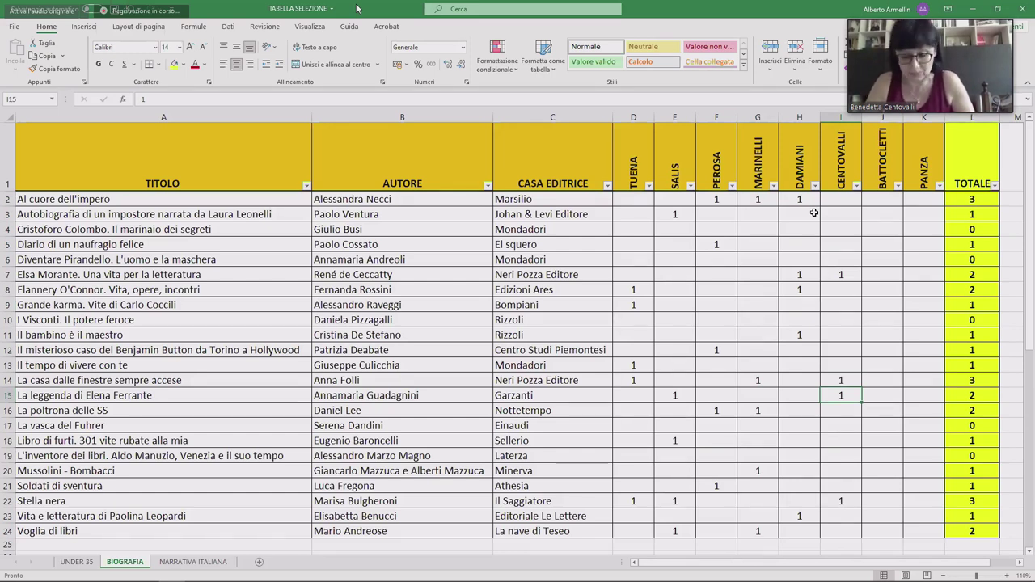
pyautogui.press('Return')
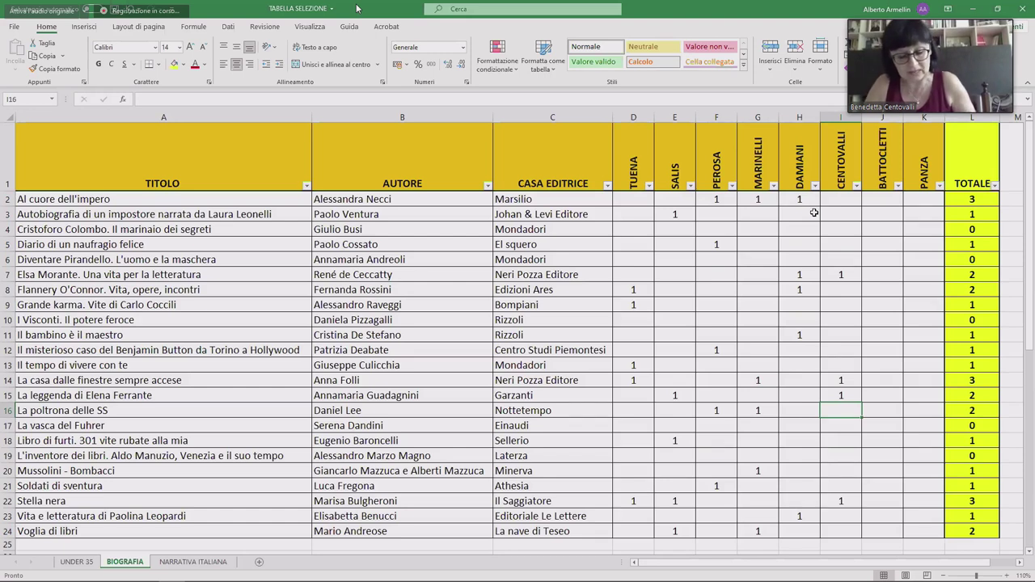
# Record a vote of 1 for Flannery O'Connor. Vita, opere, incontri in column I, cell I8.
pyautogui.press('Up')
pyautogui.press('Up')
pyautogui.press('Up')
pyautogui.press('Up')
pyautogui.press('Up')
pyautogui.press('Up')
pyautogui.press('Up')
pyautogui.press('Up')
pyautogui.write('1')
pyautogui.press('Tab')
# Record a vote of 1 for Voglia di libri in column J, cell J24.
pyautogui.press('Up')
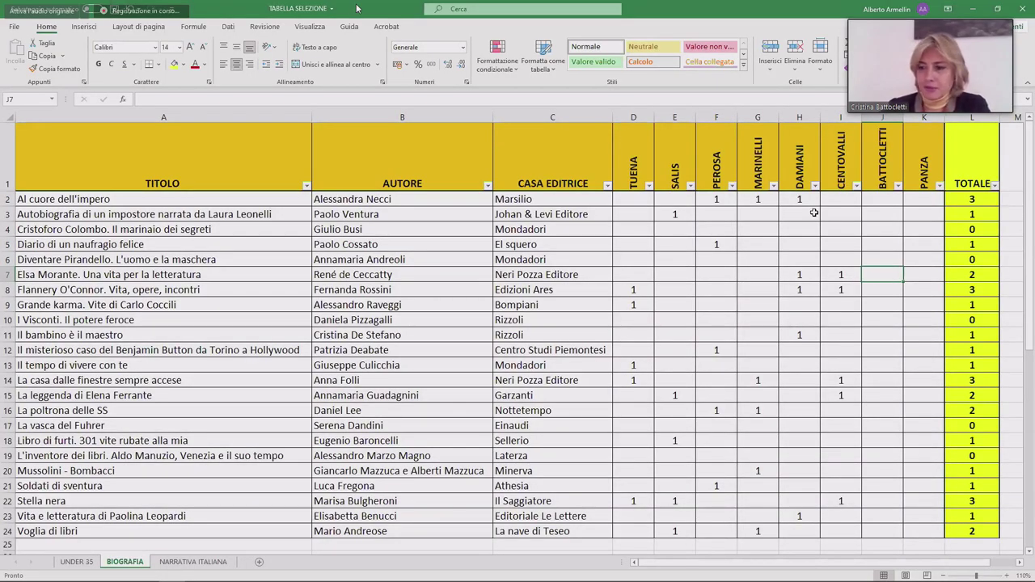
pyautogui.click(883, 532)
pyautogui.write('1')
pyautogui.press('Up')
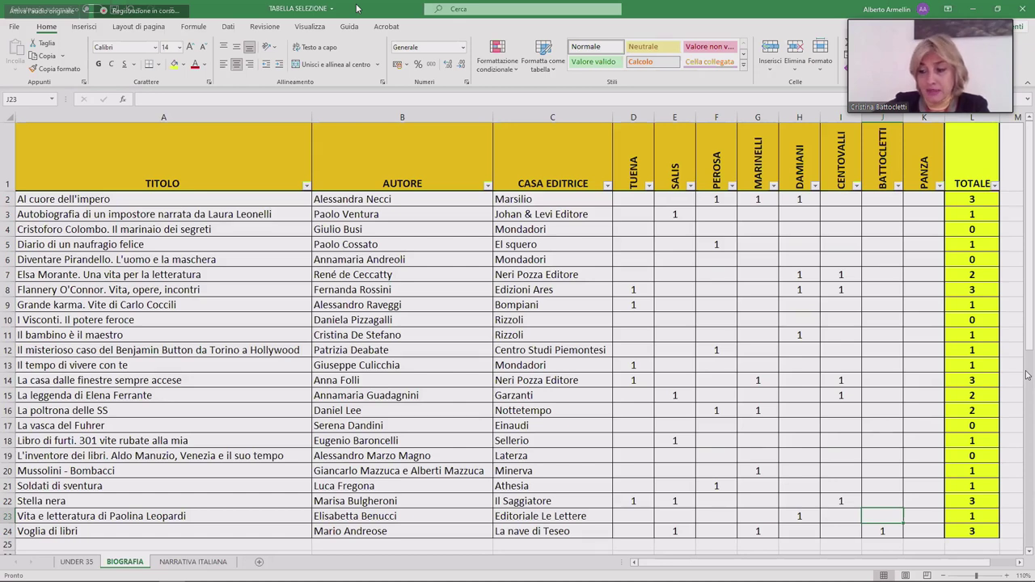
pyautogui.press('Up')
pyautogui.press('Up')
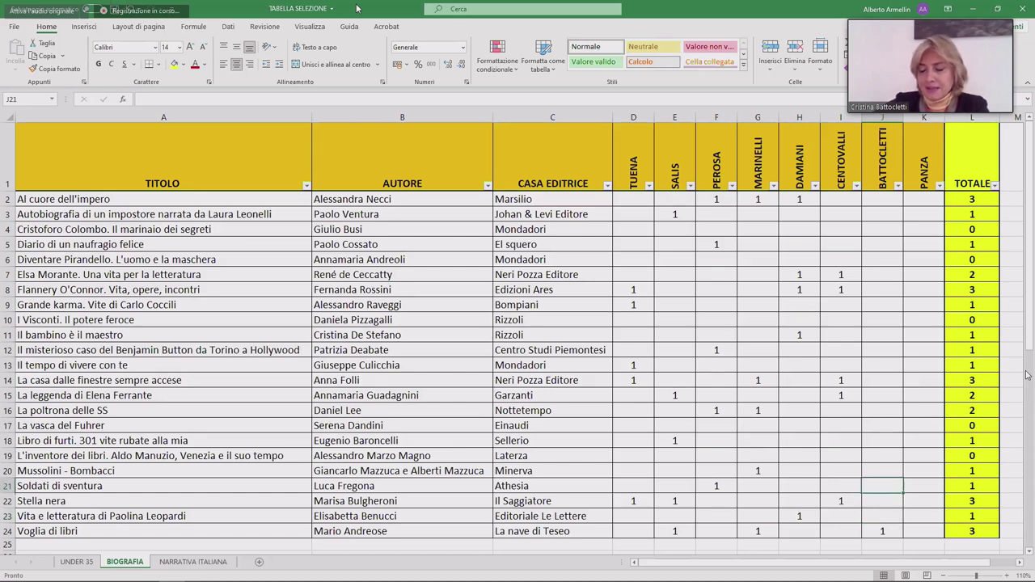
pyautogui.write('1')
pyautogui.press('Return')
pyautogui.press('Up')
pyautogui.press('Delete')
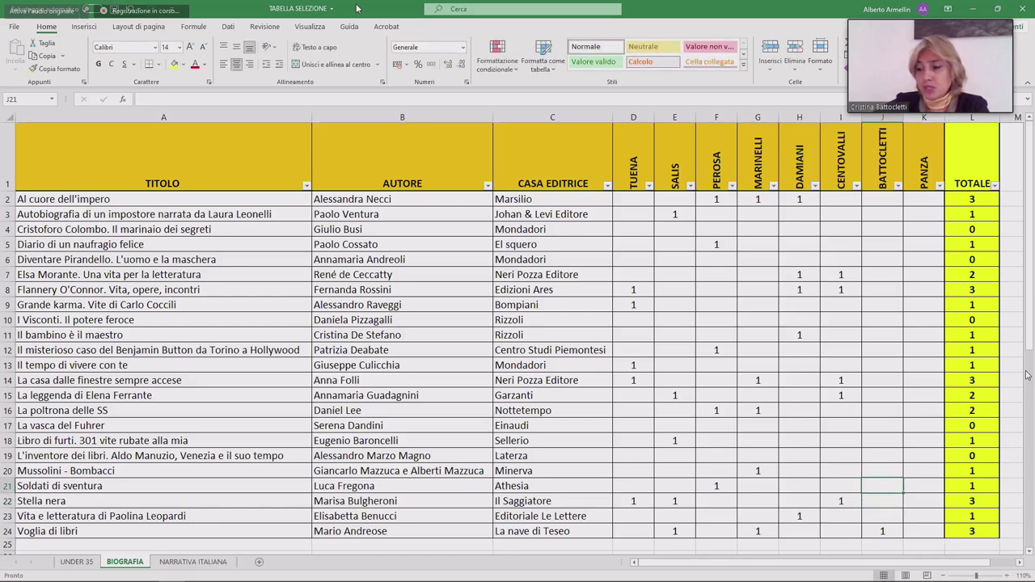
# Record a vote of 1 for Stella nera in column J, cell J22.
pyautogui.press('Down')
pyautogui.write('1')
pyautogui.press('Return')
pyautogui.write('1')
pyautogui.press('Escape')
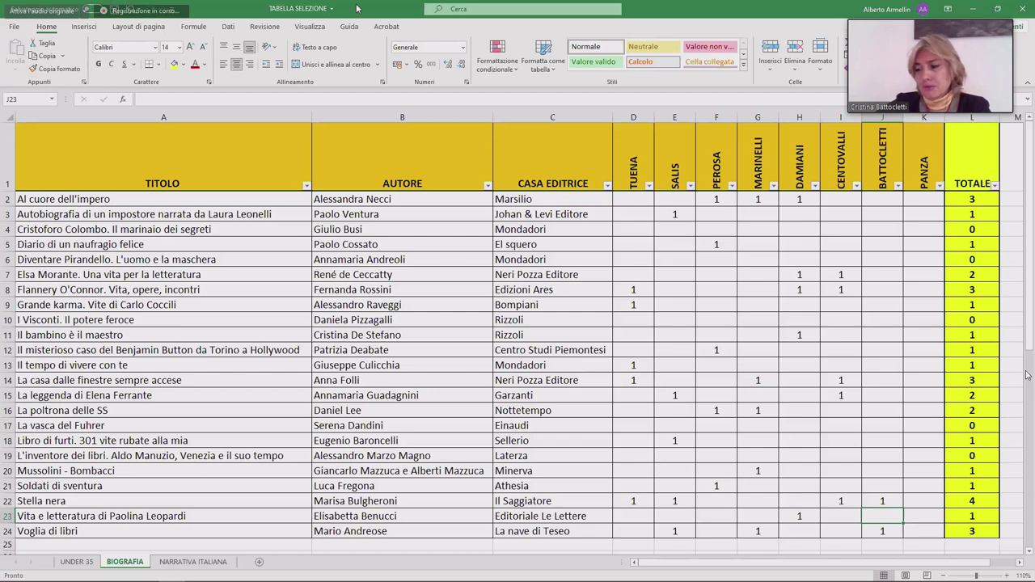
# Record a vote of 1 for Autobiografia di un impostore narrata da Laura Leonelli in column J, cell J3.
pyautogui.press('Up')
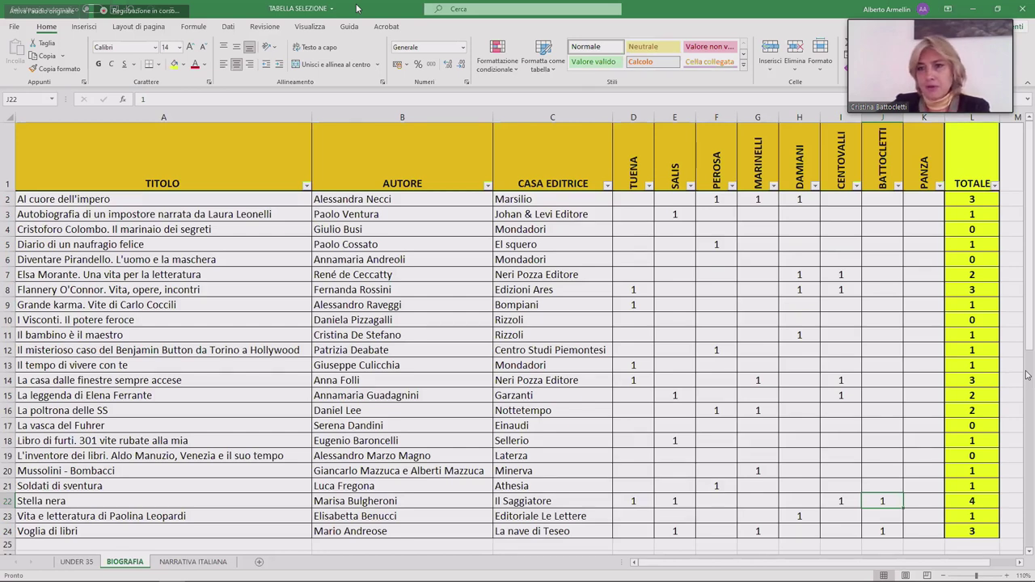
pyautogui.press('Up')
pyautogui.press('Up')
pyautogui.press('Up')
pyautogui.press('Up')
pyautogui.press('Up')
pyautogui.press('Up')
pyautogui.press('Up')
pyautogui.press('Up')
pyautogui.press('Up')
pyautogui.press('Up')
pyautogui.press('Up')
pyautogui.press('Up')
pyautogui.press('Up')
pyautogui.press('Up')
pyautogui.press('Up')
pyautogui.press('Up')
pyautogui.press('Up')
pyautogui.press('Up')
pyautogui.press('Up')
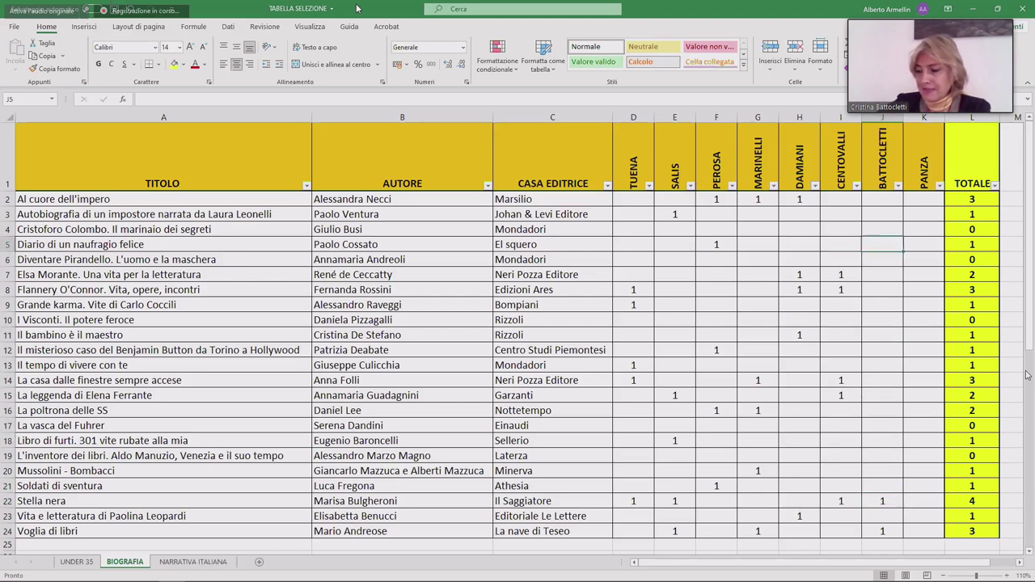
pyautogui.write('1')
pyautogui.press('Return')
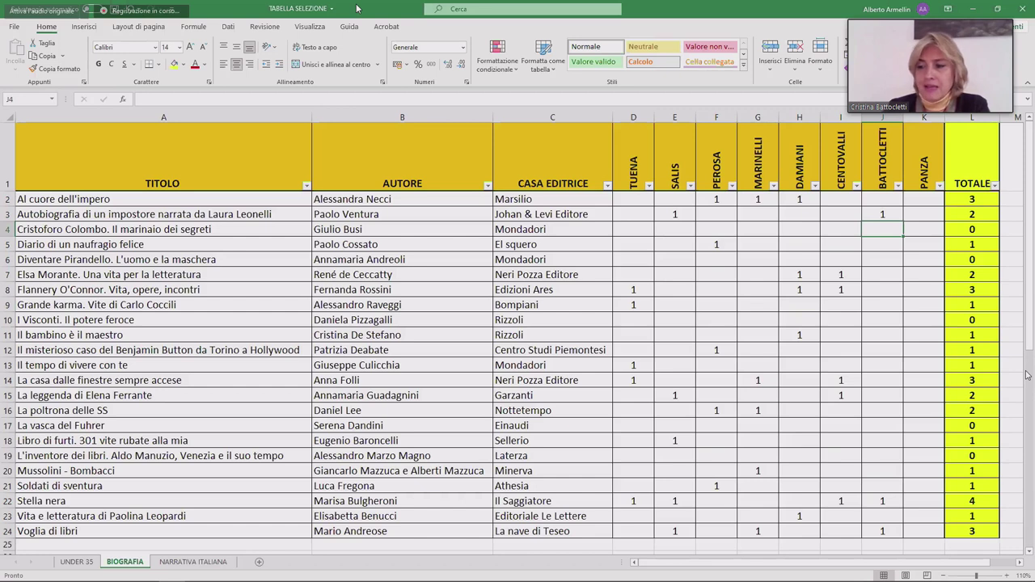
# Record a vote of 1 for Il bambino è il maestro in column J, cell J11.
pyautogui.press('Down')
pyautogui.press('Down')
pyautogui.press('Down')
pyautogui.press('Down')
pyautogui.press('Down')
pyautogui.press('Down')
pyautogui.press('Down')
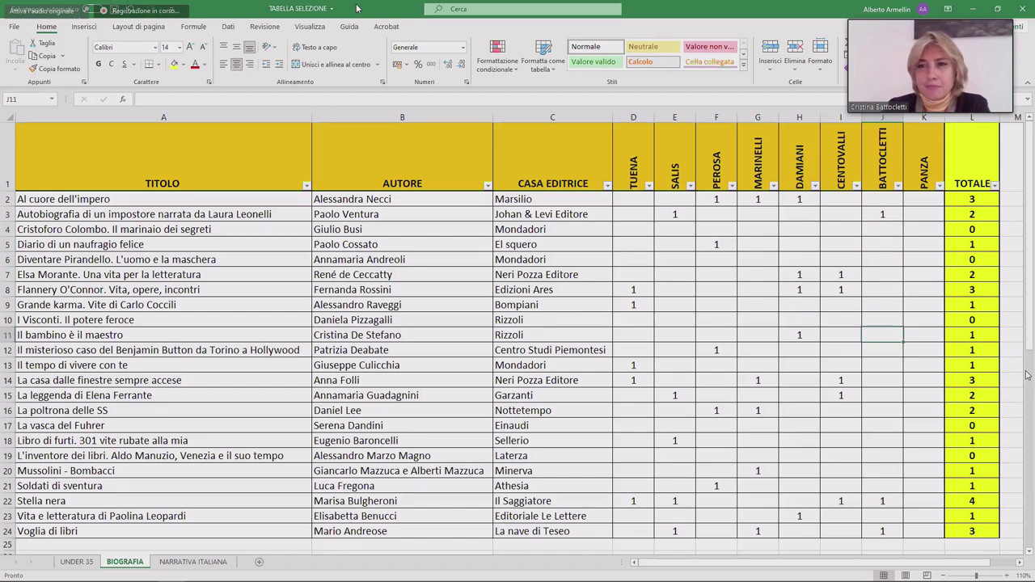
pyautogui.write('1')
pyautogui.press('Return')
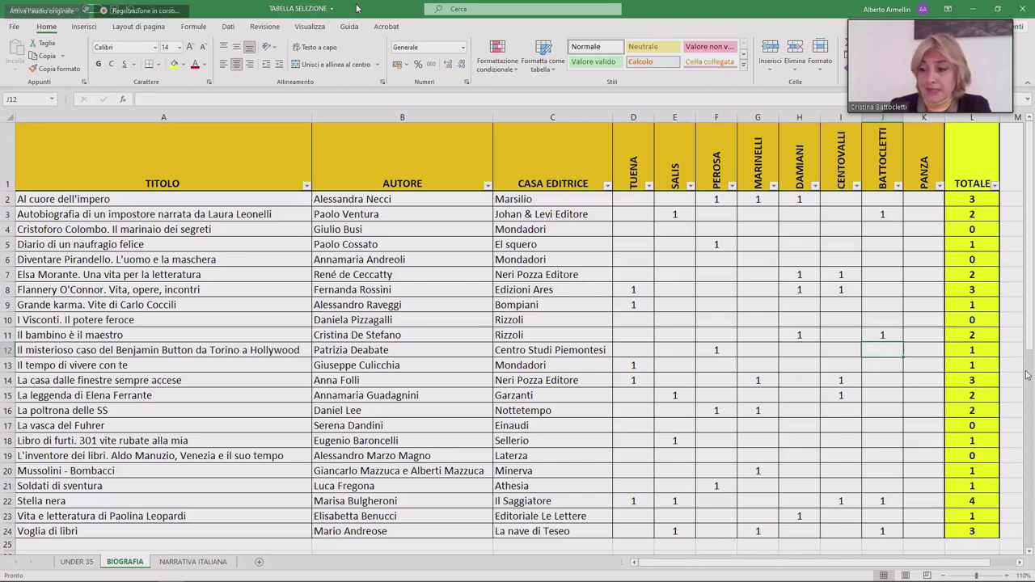
# Record a vote of 1 for La leggenda di Elena Ferrante in column J, cell J15.
pyautogui.press('Down')
pyautogui.press('Down')
pyautogui.press('Down')
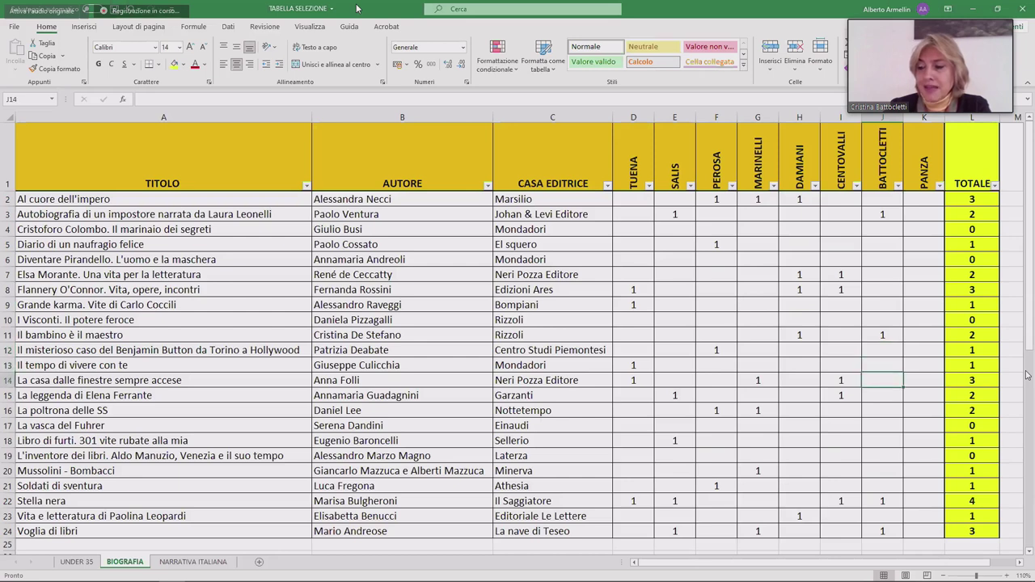
pyautogui.write('1')
pyautogui.press('Down')
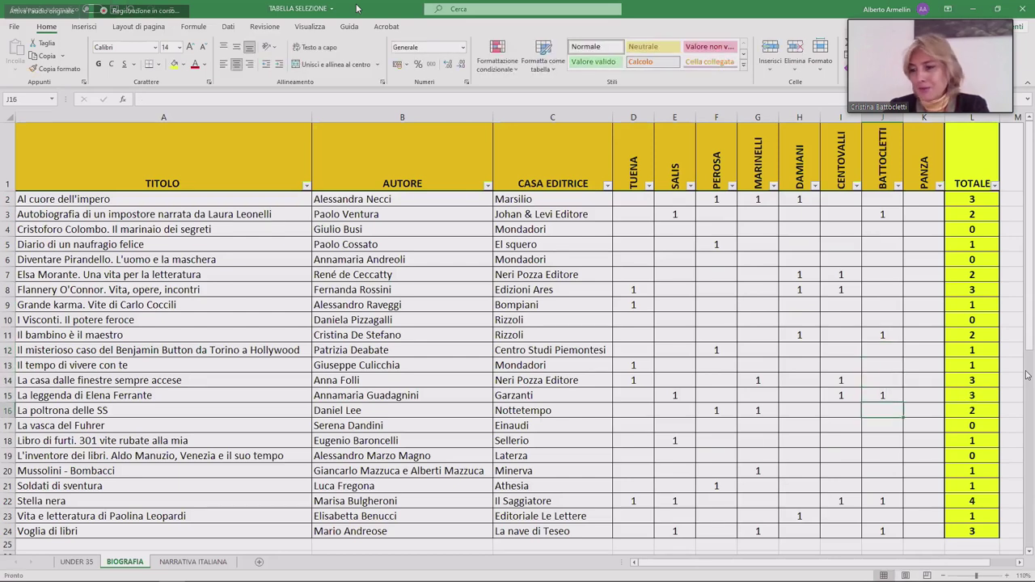
# Record a vote of 1 for Al cuore dell'impero in column K, cell K2.
pyautogui.press('Right')
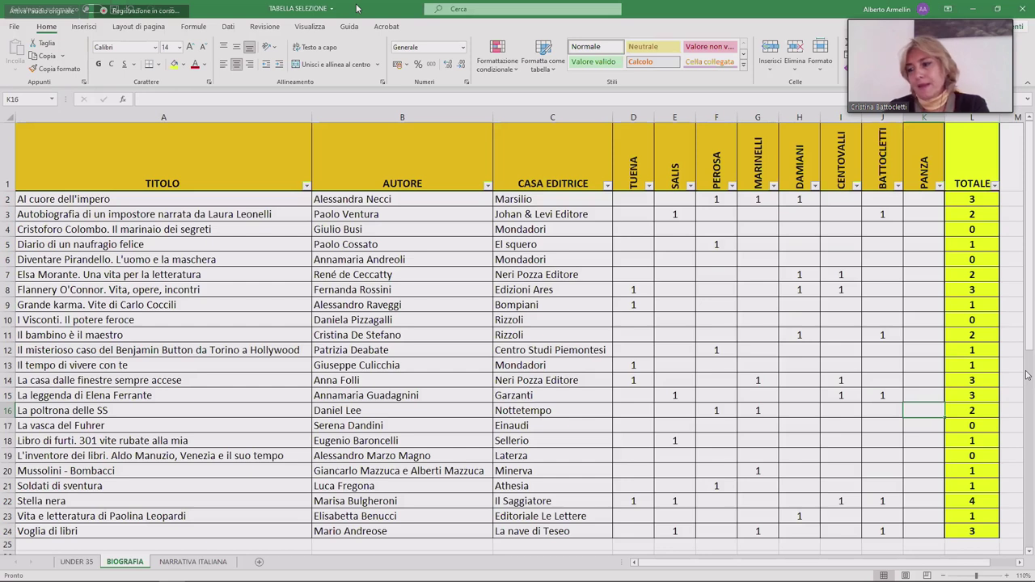
pyautogui.press('Up')
pyautogui.press('Up')
pyautogui.press('Up')
pyautogui.press('Up')
pyautogui.press('Up')
pyautogui.press('Up')
pyautogui.press('Up')
pyautogui.press('Up')
pyautogui.press('Up')
pyautogui.press('Up')
pyautogui.press('Up')
pyautogui.press('Up')
pyautogui.press('Up')
pyautogui.press('Up')
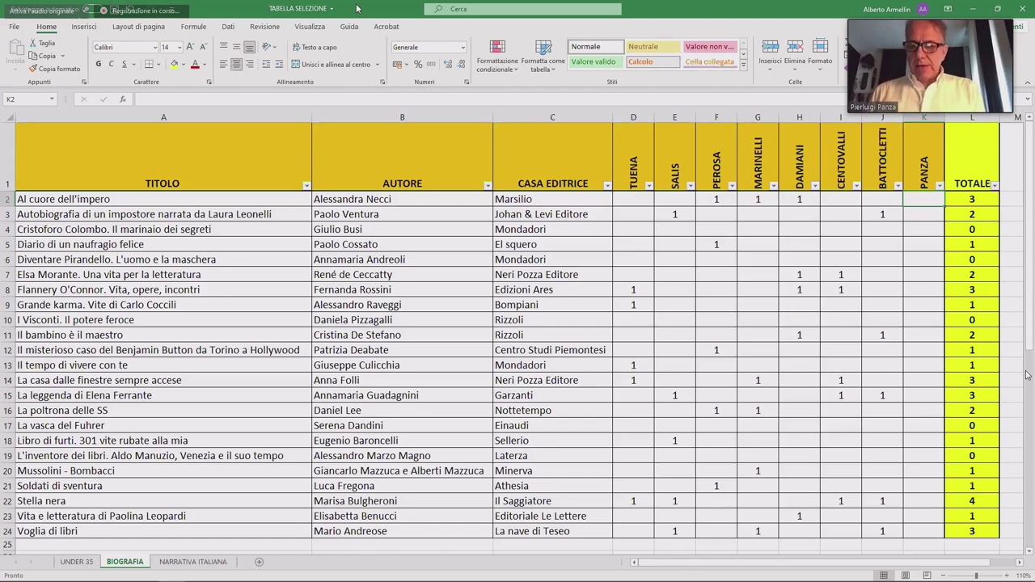
pyautogui.write('1')
pyautogui.press('Return')
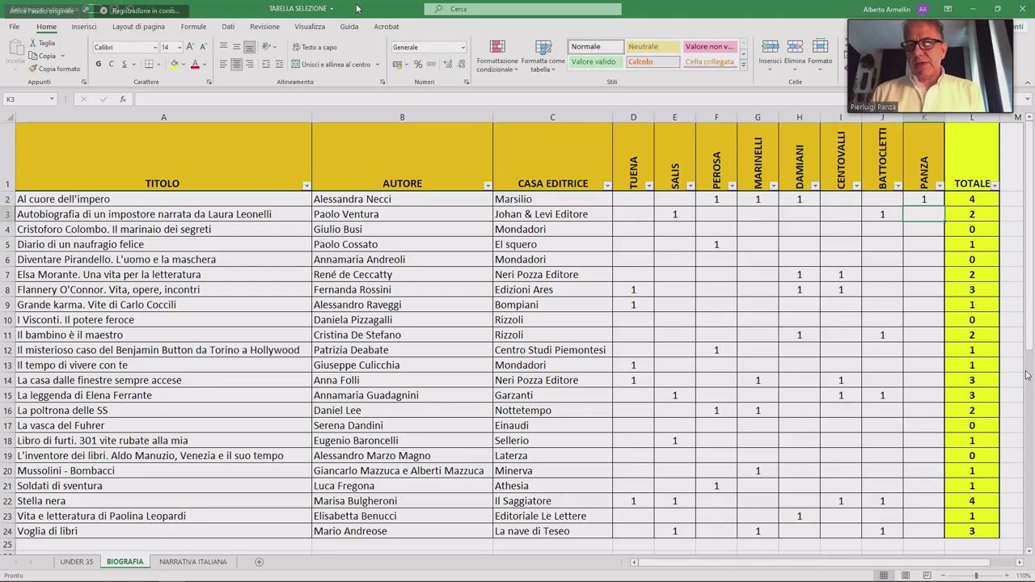
pyautogui.press('Return')
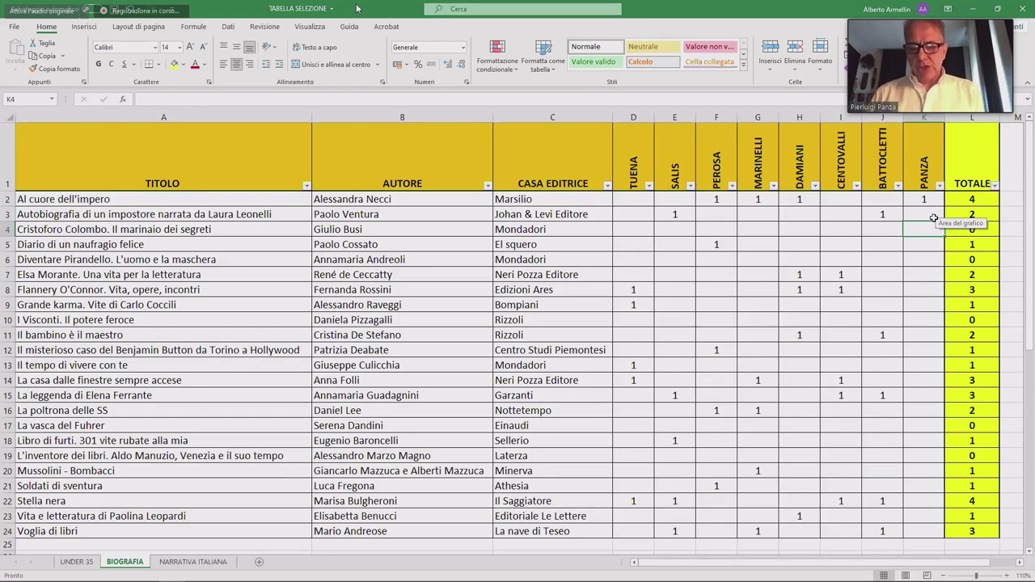
# Record a vote of 1 for Voglia di libri in column K, cell K24.
pyautogui.click(928, 213)
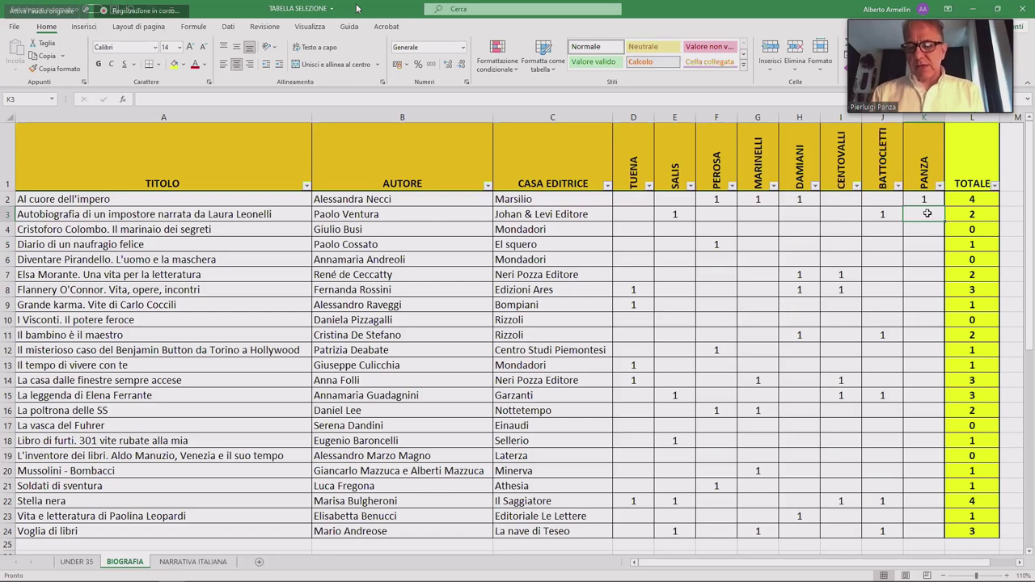
pyautogui.press('Down')
pyautogui.press('Down')
pyautogui.press('Down')
pyautogui.press('Down')
pyautogui.press('Down')
pyautogui.press('Down')
pyautogui.press('Down')
pyautogui.press('Down')
pyautogui.press('Down')
pyautogui.press('Down')
pyautogui.press('Down')
pyautogui.press('Down')
pyautogui.press('Down')
pyautogui.press('Down')
pyautogui.press('Down')
pyautogui.press('Down')
pyautogui.press('Down')
pyautogui.press('Down')
pyautogui.press('Down')
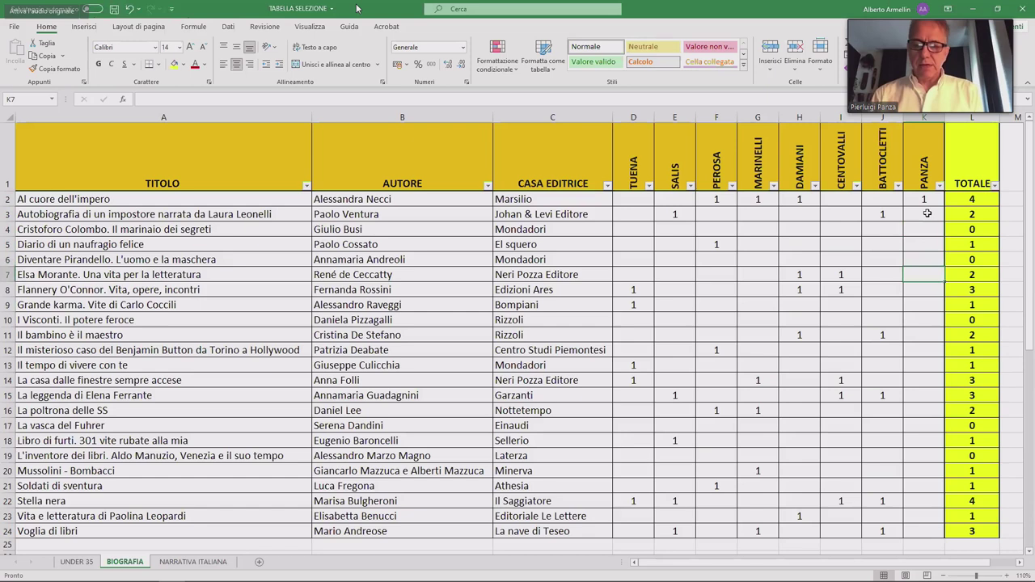
pyautogui.press('Down')
pyautogui.press('Down')
pyautogui.write('1')
pyautogui.press('Up')
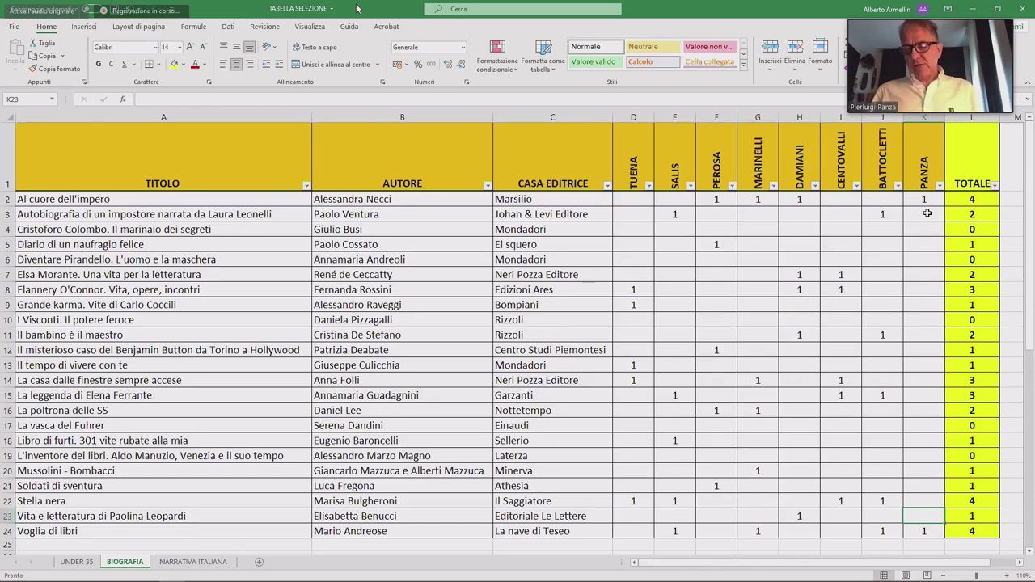
# Record a vote of 1 for L'inventore dei libri. Aldo Manuzio, Venezia e il suo tempo in column K, cell K19.
pyautogui.press('Up')
pyautogui.press('Up')
pyautogui.press('Up')
pyautogui.press('Up')
pyautogui.write('1')
pyautogui.press('Up')
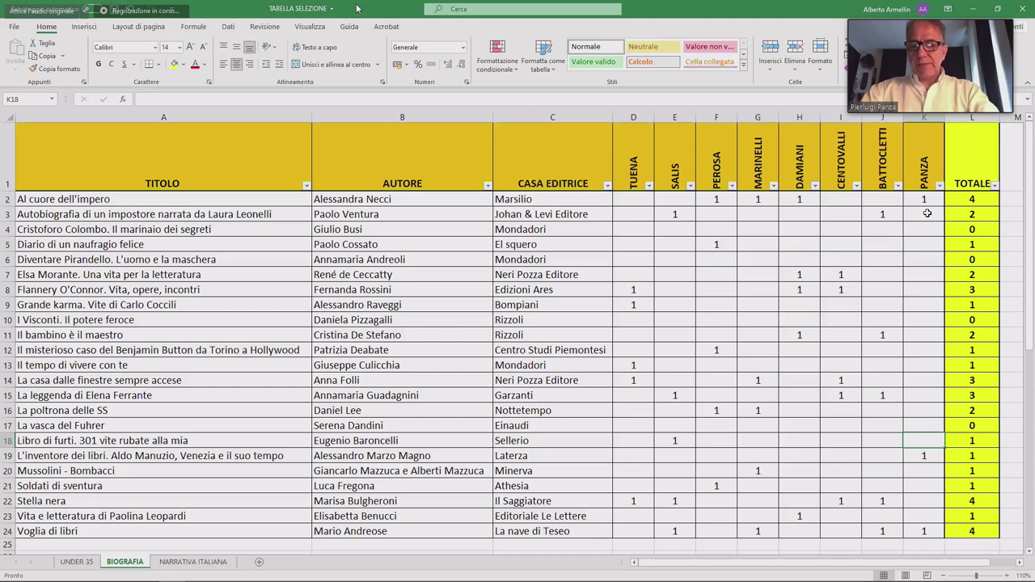
# Record a vote of 1 for Vita e letteratura di Paolina Leopardi in column K, cell K23.
pyautogui.press('Down')
pyautogui.press('Down')
pyautogui.press('Down')
pyautogui.press('Down')
pyautogui.press('Down')
pyautogui.write('1')
pyautogui.press('Up')
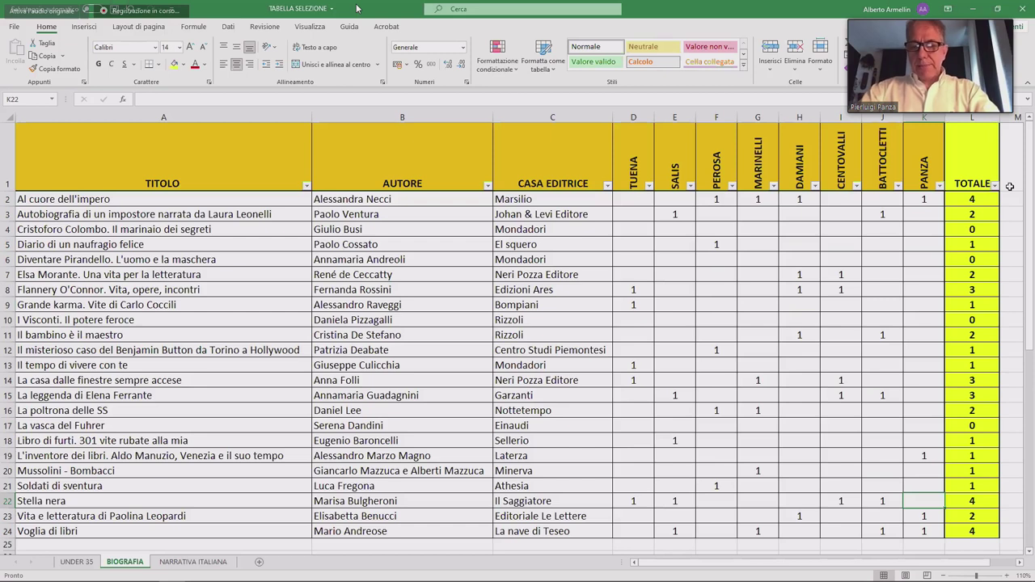
# Record a vote of 1 for La poltrona delle SS in column K, cell K16.
pyautogui.press('Up')
pyautogui.press('Up')
pyautogui.press('Up')
pyautogui.press('Up')
pyautogui.press('Up')
pyautogui.press('Up')
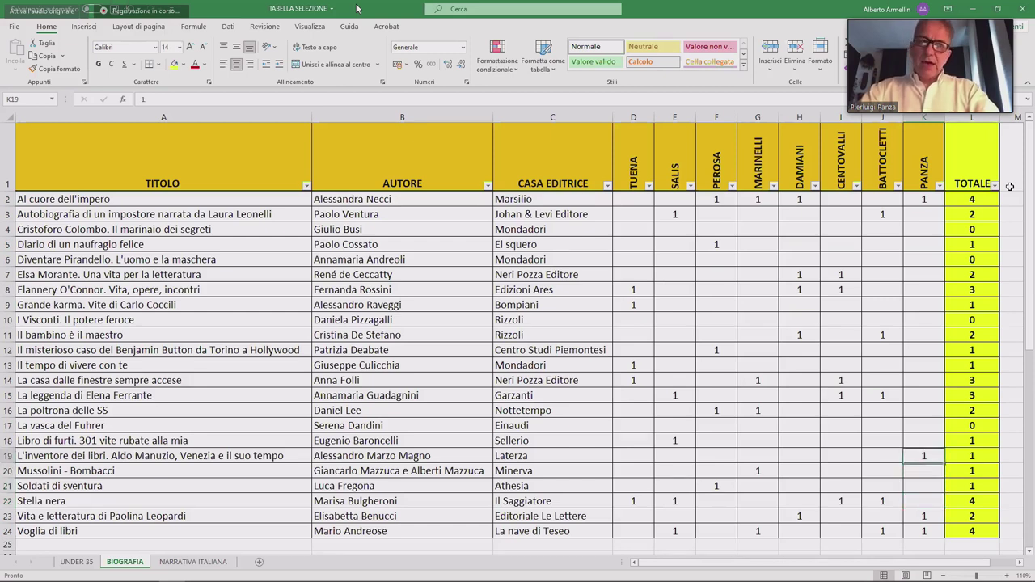
pyautogui.write('1')
pyautogui.press('Up')
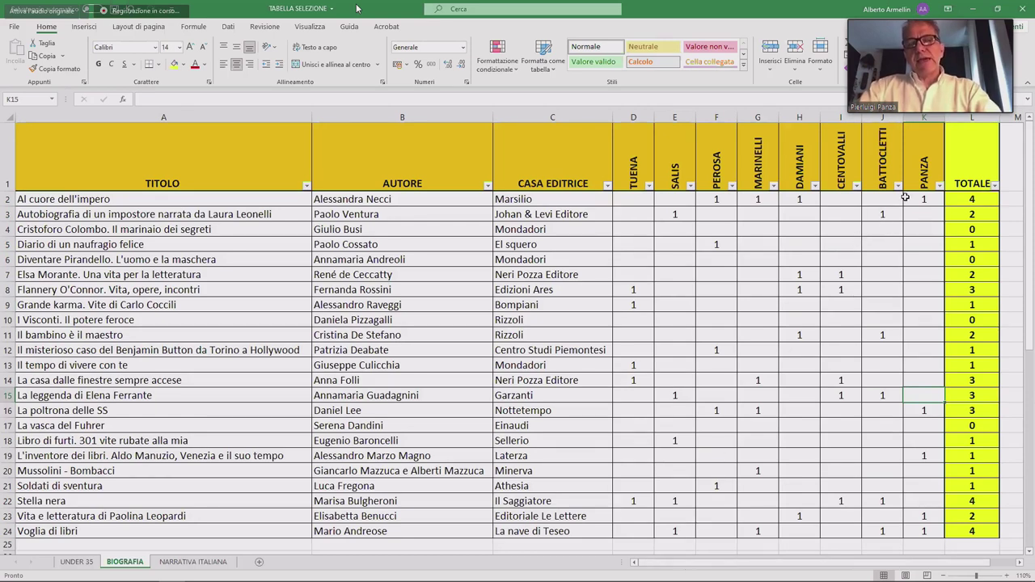
# Sort the BIOGRAFIA table by TOTALE from largest to smallest and view the vote chart beneath it.
pyautogui.click(925, 263)
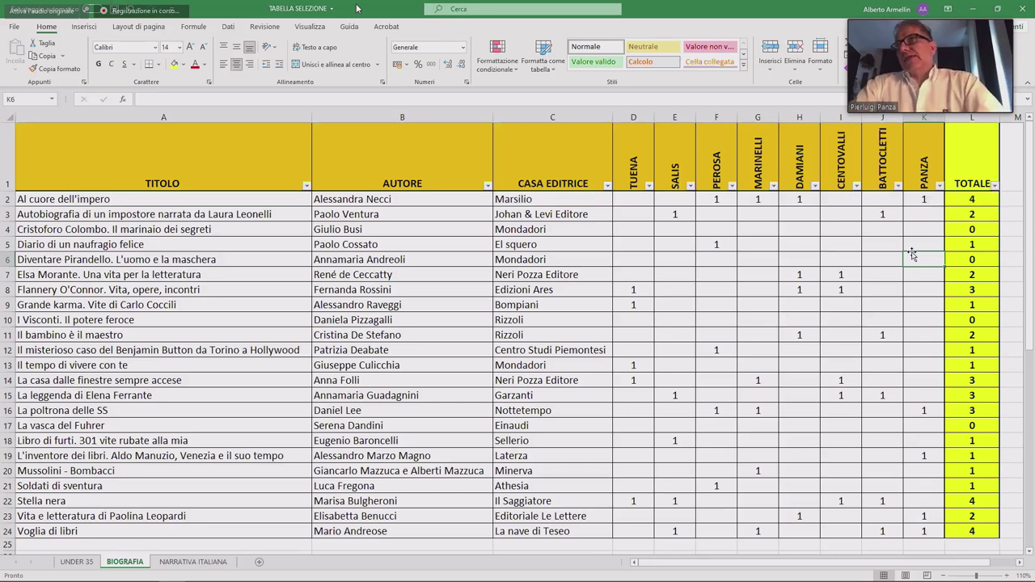
pyautogui.click(995, 186)
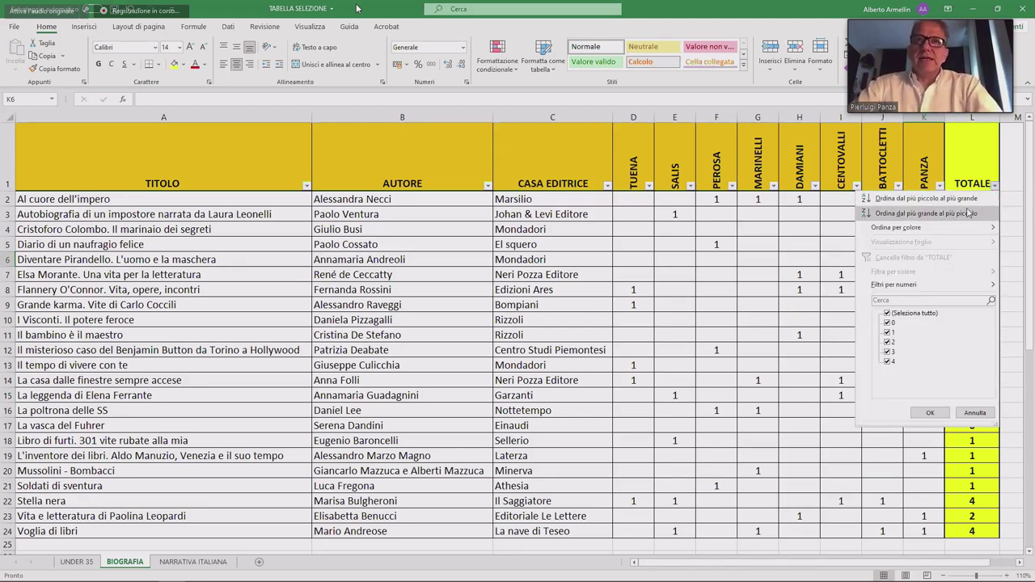
pyautogui.click(968, 213)
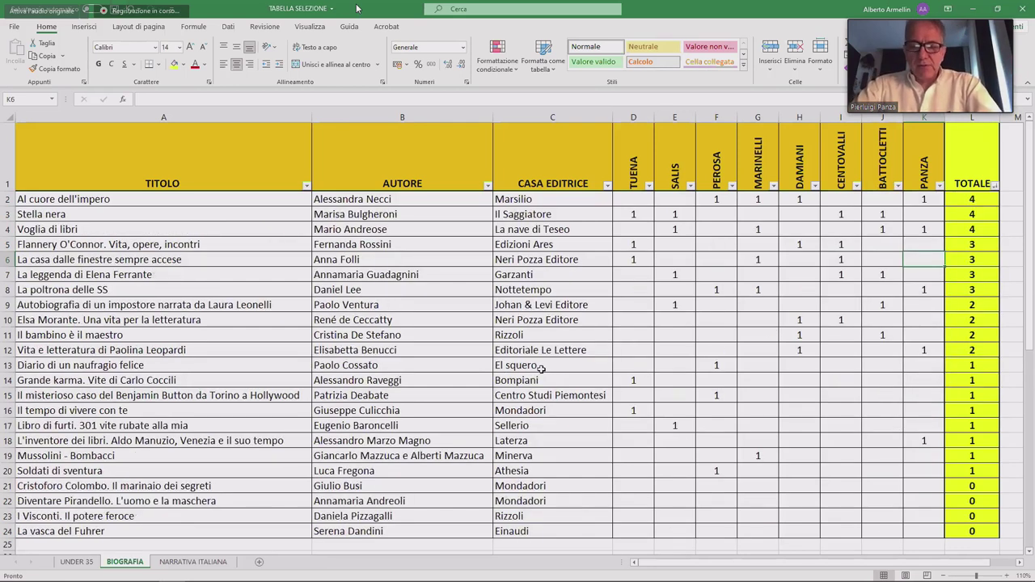
pyautogui.scroll(-1, 541, 368)
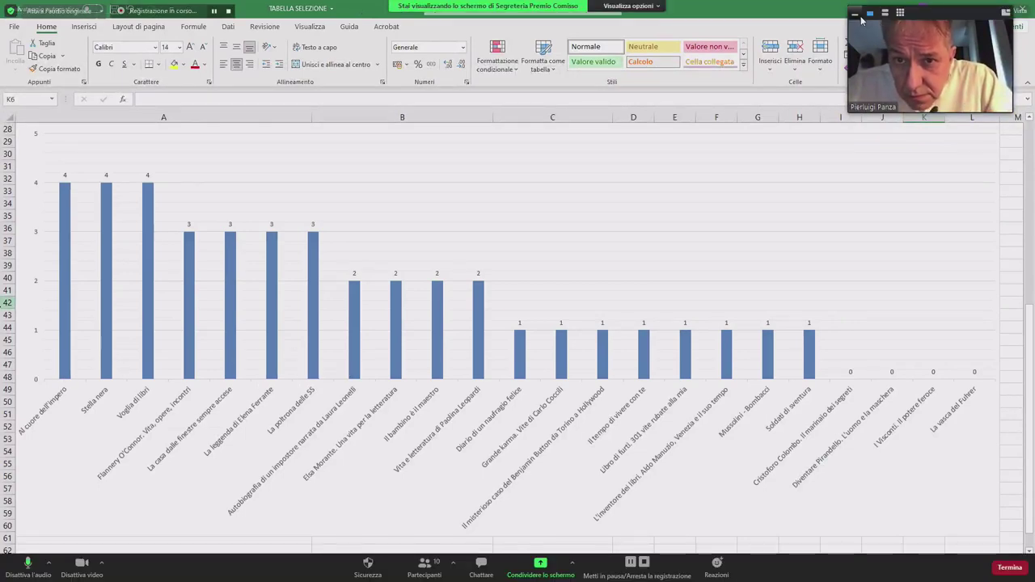
# Record a second-round vote of 1 for Stella nera in column D, cell D7.
pyautogui.click(858, 14)
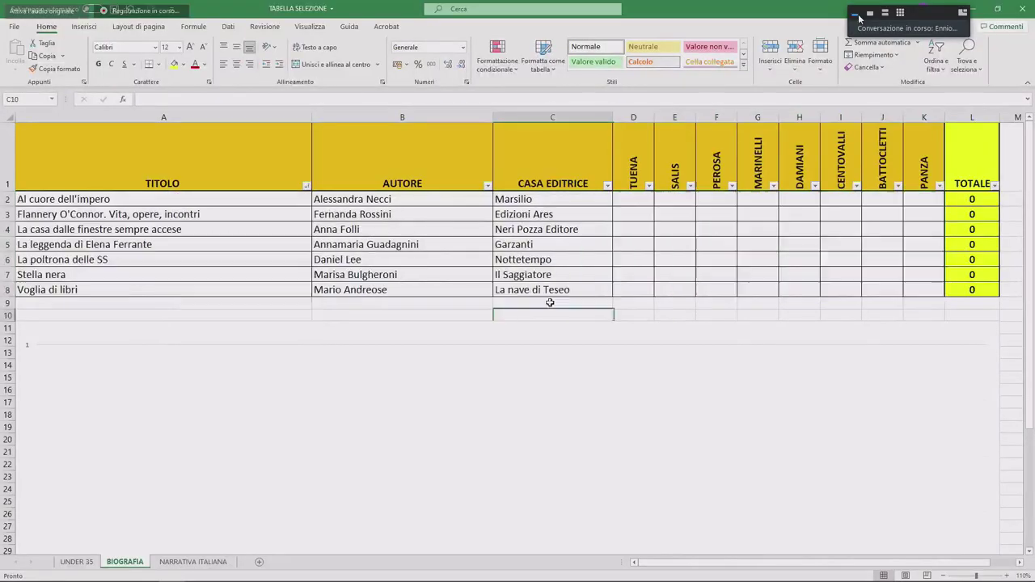
pyautogui.click(647, 197)
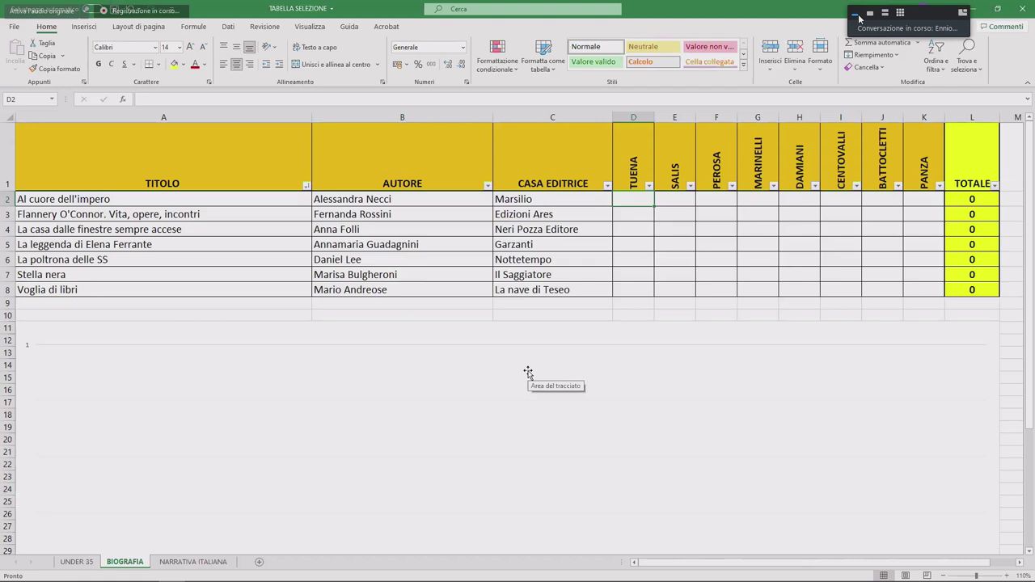
pyautogui.click(170, 215)
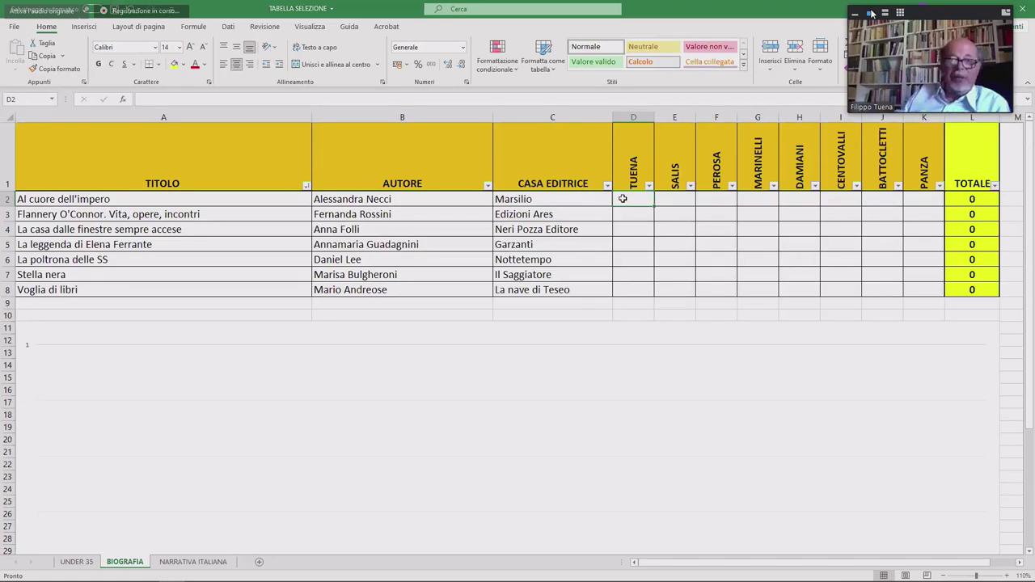
pyautogui.click(628, 272)
pyautogui.write('1')
pyautogui.click(638, 209)
pyautogui.click(638, 203)
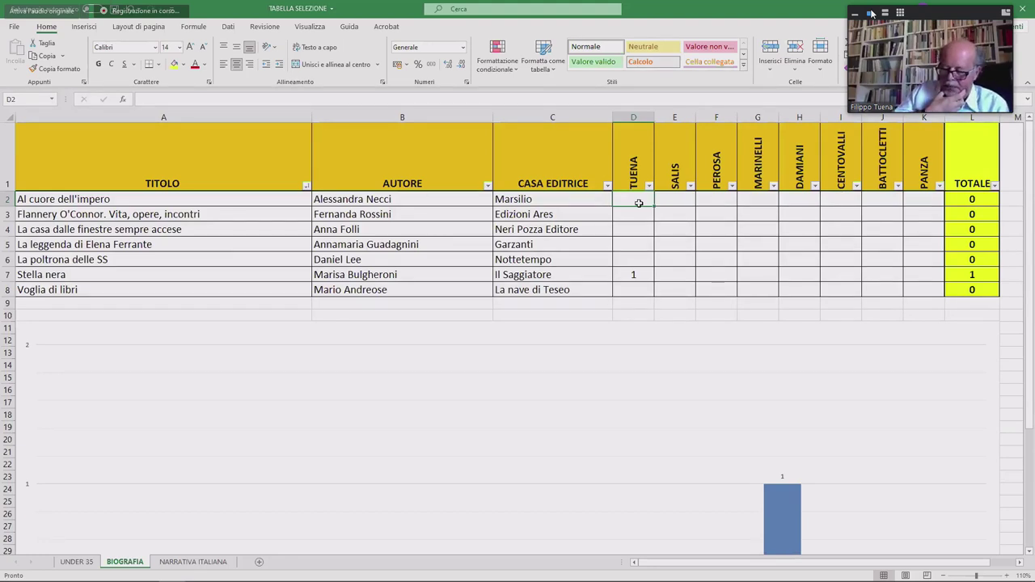
# Record votes of 1 for La casa dalle finestre sempre accese in D4 and Flannery O'Connor. Vita, opere, incontri in D3.
pyautogui.press('Down')
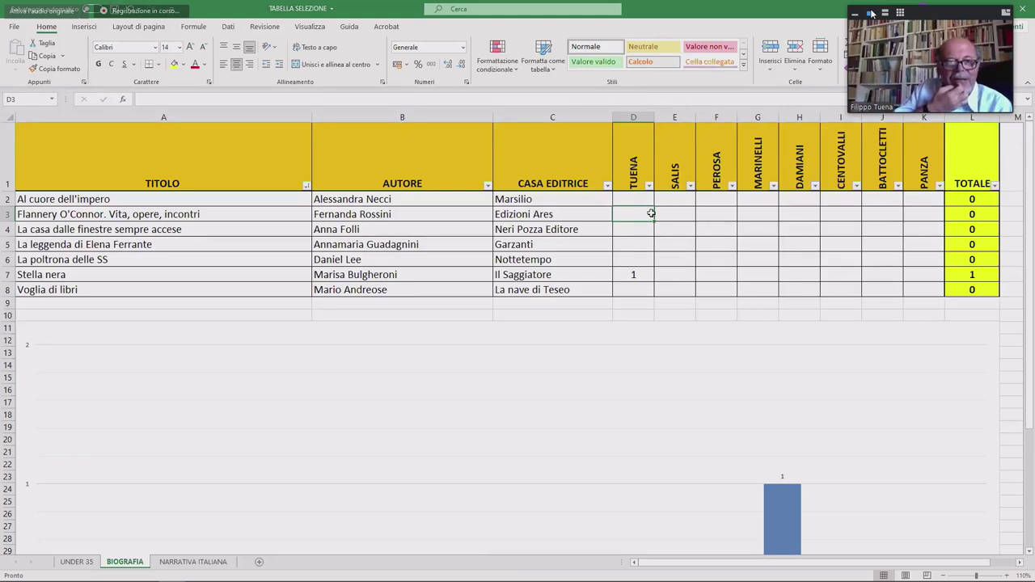
pyautogui.press('Down')
pyautogui.write('1')
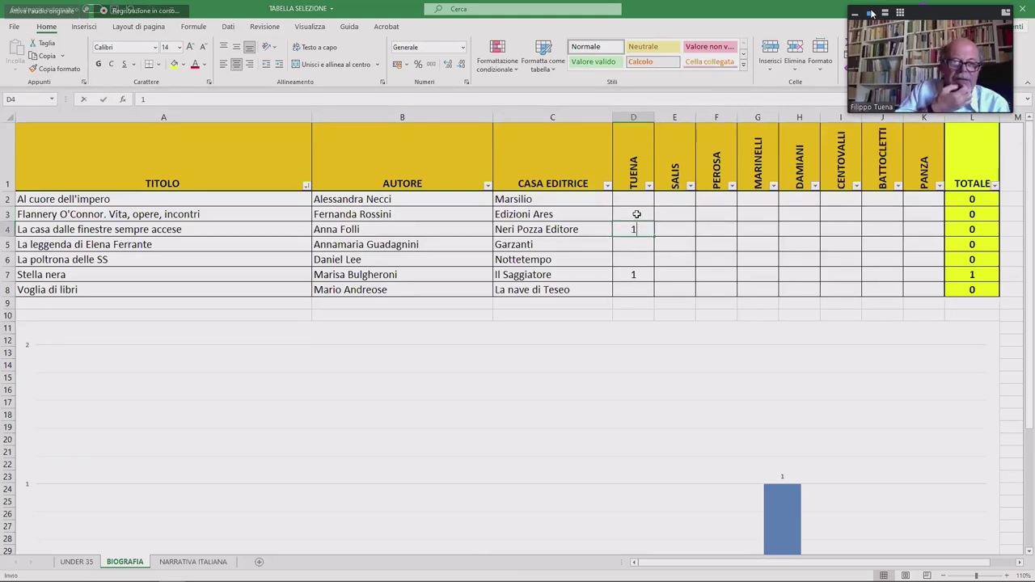
pyautogui.press('Return')
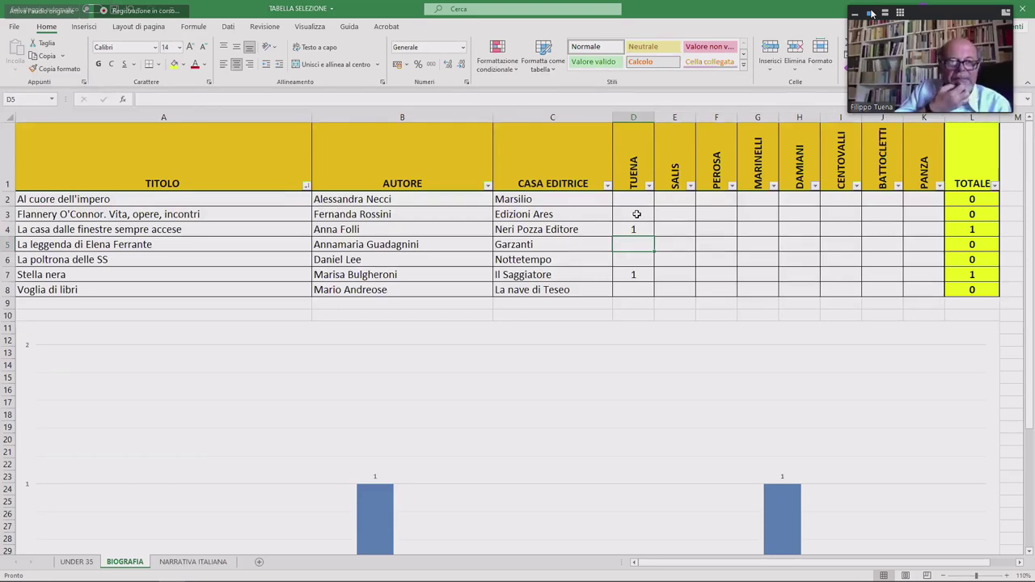
pyautogui.click(636, 214)
pyautogui.write('1')
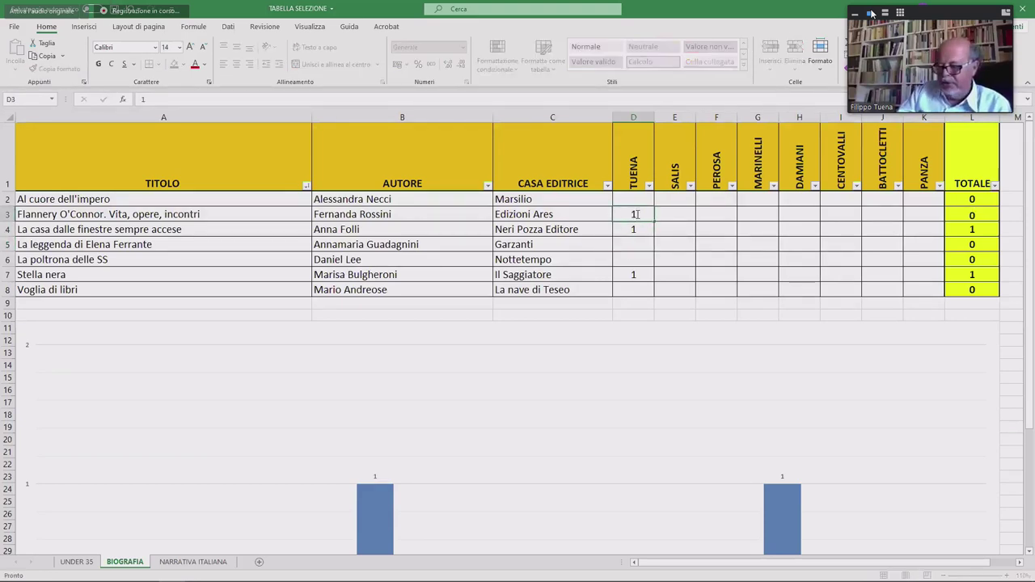
pyautogui.press('Tab')
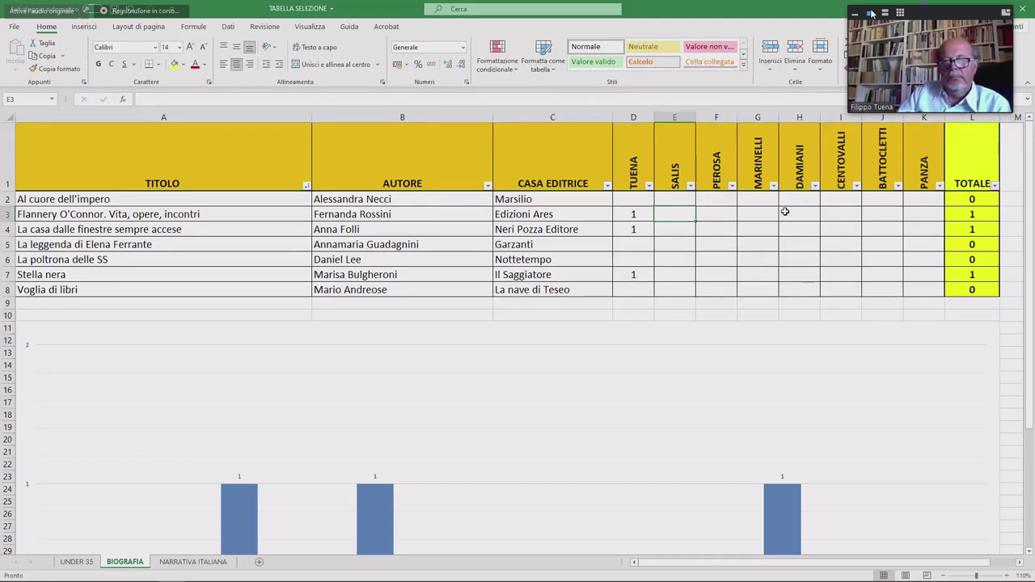
# Record votes of 1 in column E for Voglia di libri in E8 and Stella nera in E7.
pyautogui.press('Down')
pyautogui.press('Down')
pyautogui.press('Down')
pyautogui.press('Down')
pyautogui.press('Down')
pyautogui.write('1')
pyautogui.press('Up')
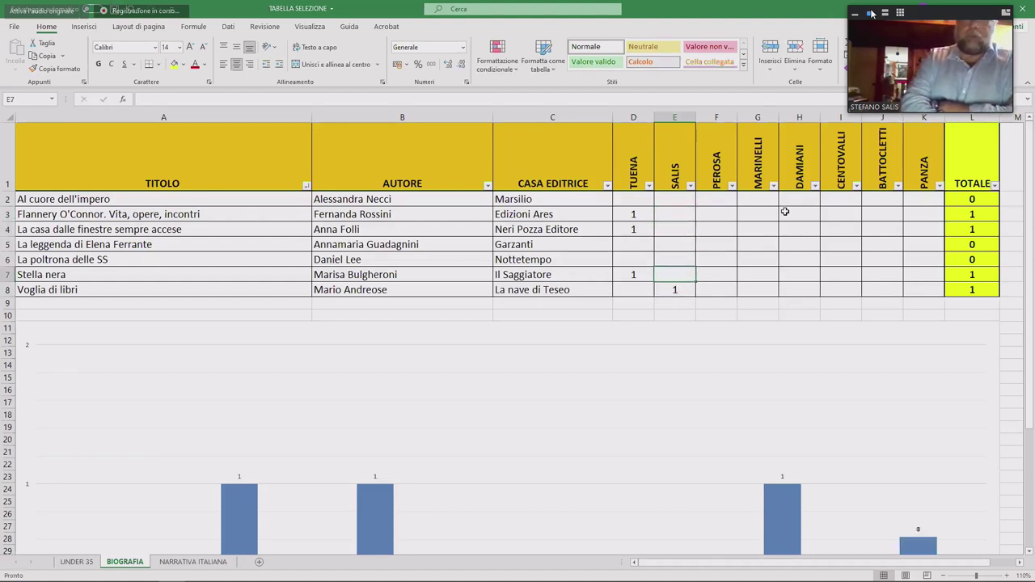
pyautogui.write('1')
# Record a vote of 1 for La leggenda di Elena Ferrante in column E, cell E5.
pyautogui.press('Up')
pyautogui.press('Up')
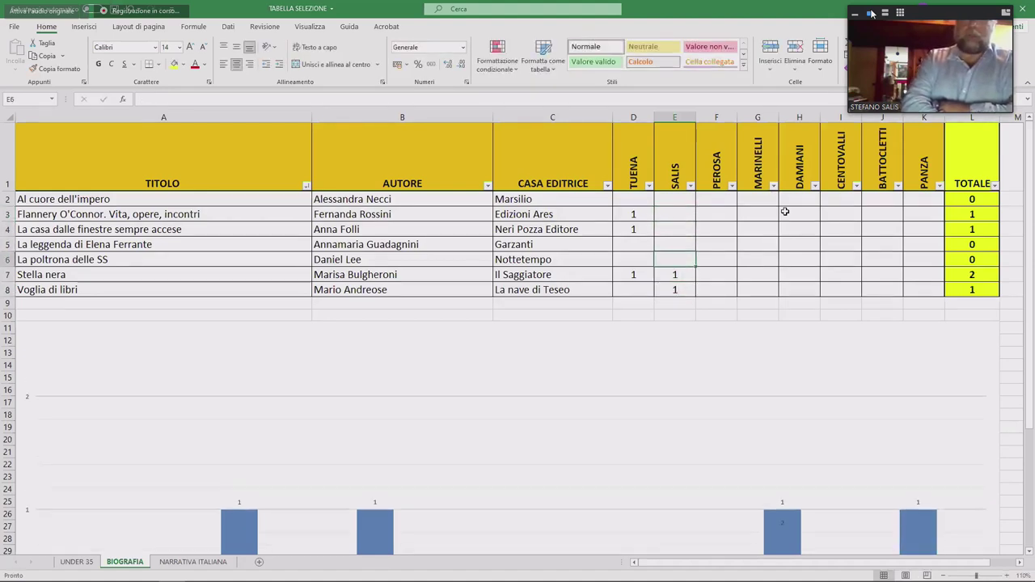
pyautogui.press('Up')
pyautogui.press('Right')
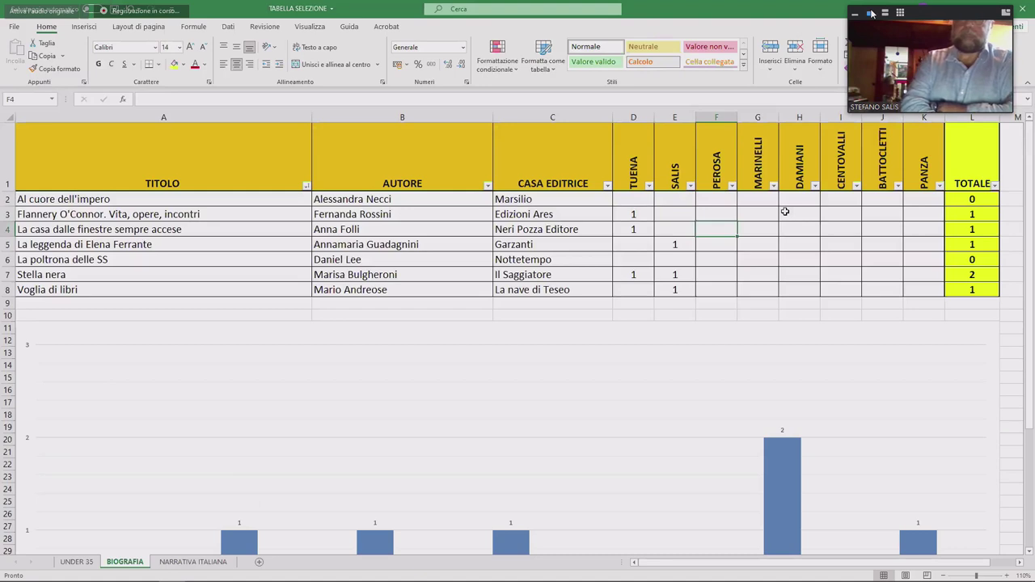
# Record a vote of 1 for La poltrona delle SS in column F, cell F6.
pyautogui.press('Down')
pyautogui.press('Down')
pyautogui.write('1')
pyautogui.press('Up')
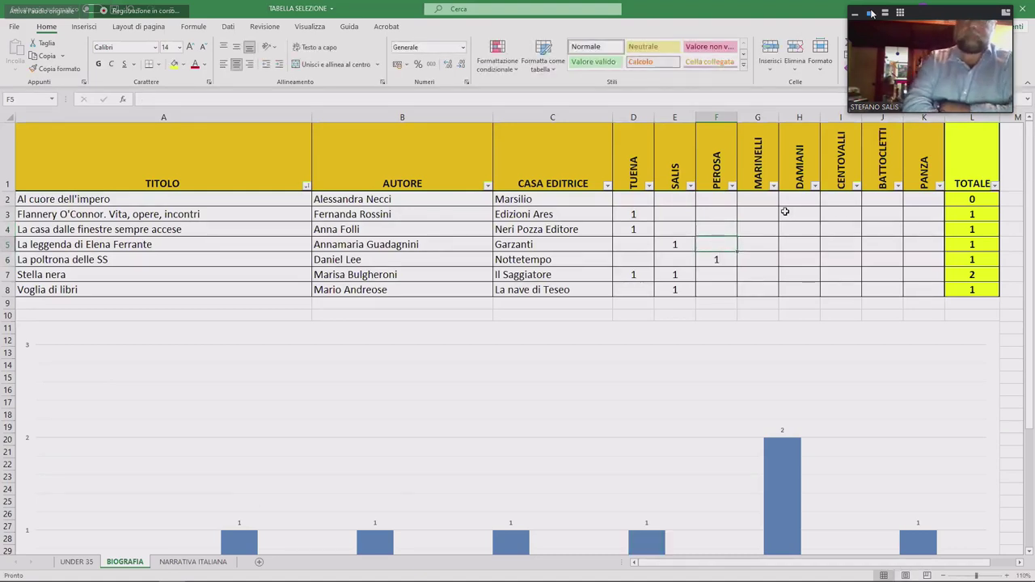
# Record a vote of 1 for Al cuore dell'impero in column F, cell F2.
pyautogui.press('Up')
pyautogui.press('Down')
pyautogui.press('Down')
pyautogui.press('Up')
pyautogui.press('Up')
pyautogui.press('Up')
pyautogui.press('Up')
pyautogui.write('1')
pyautogui.press('Return')
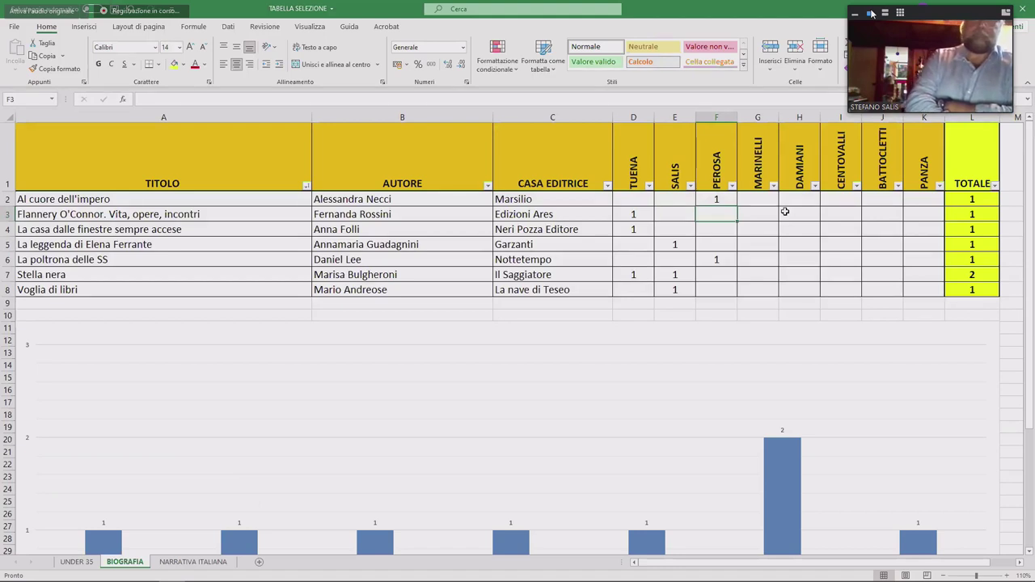
# Record a vote of 1 for Flannery O'Connor. Vita, opere, incontri in column F, cell F3.
pyautogui.press('Down')
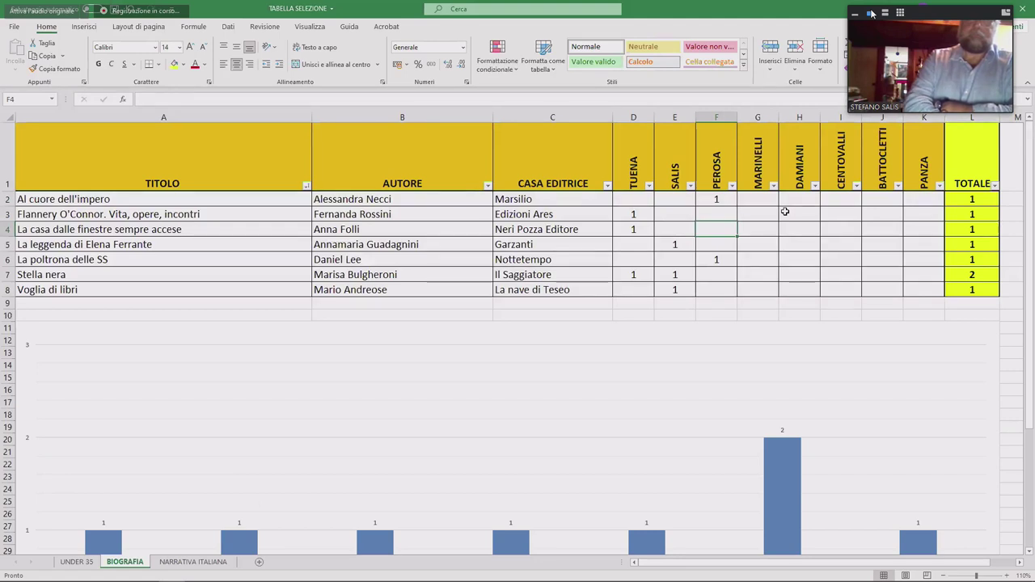
pyautogui.press('Down')
pyautogui.press('Down')
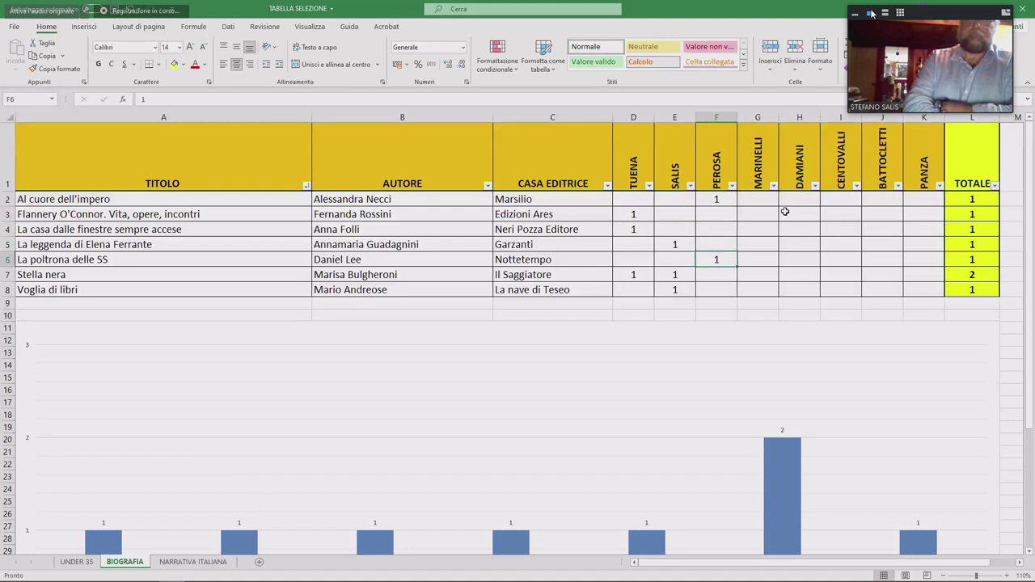
pyautogui.press('Up')
pyautogui.press('Up')
pyautogui.press('Up')
pyautogui.write('1')
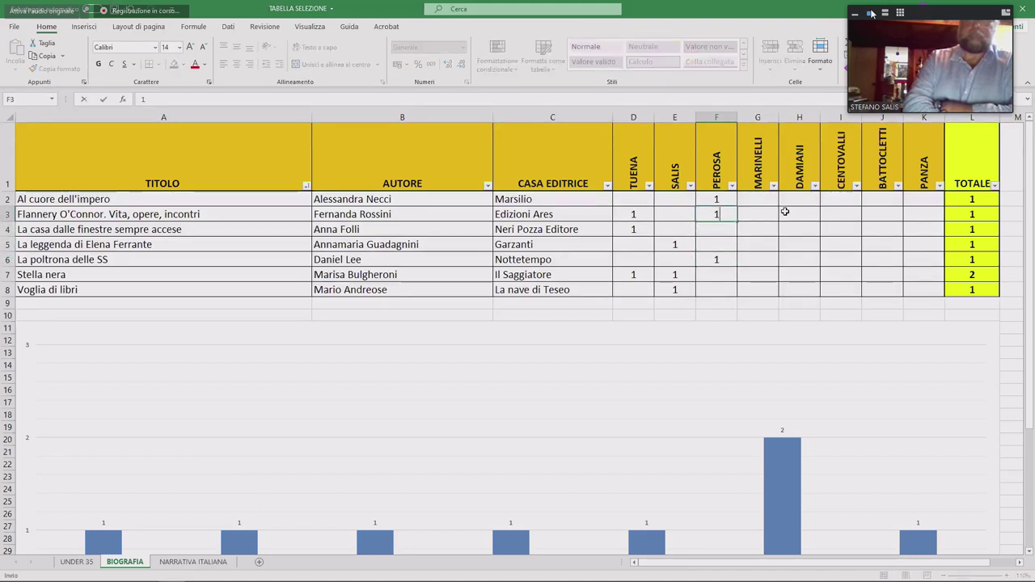
pyautogui.press('Tab')
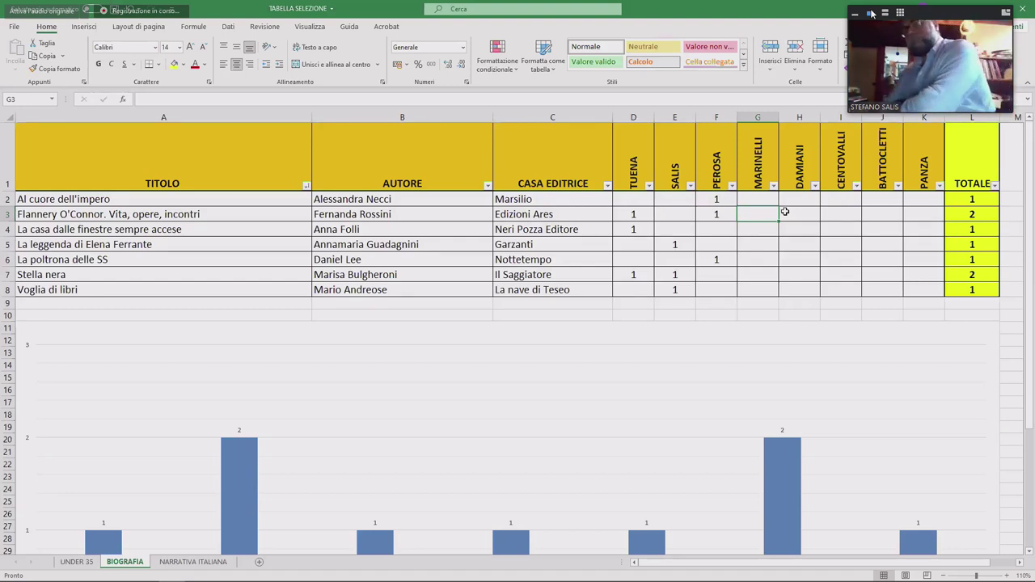
# Record votes of 1 in column G for Voglia di libri in G8 and La poltrona delle SS in G6.
pyautogui.press('Down')
pyautogui.press('Down')
pyautogui.press('Down')
pyautogui.press('Down')
pyautogui.press('Down')
pyautogui.write('1')
pyautogui.press('Up')
pyautogui.press('Up')
pyautogui.write('1')
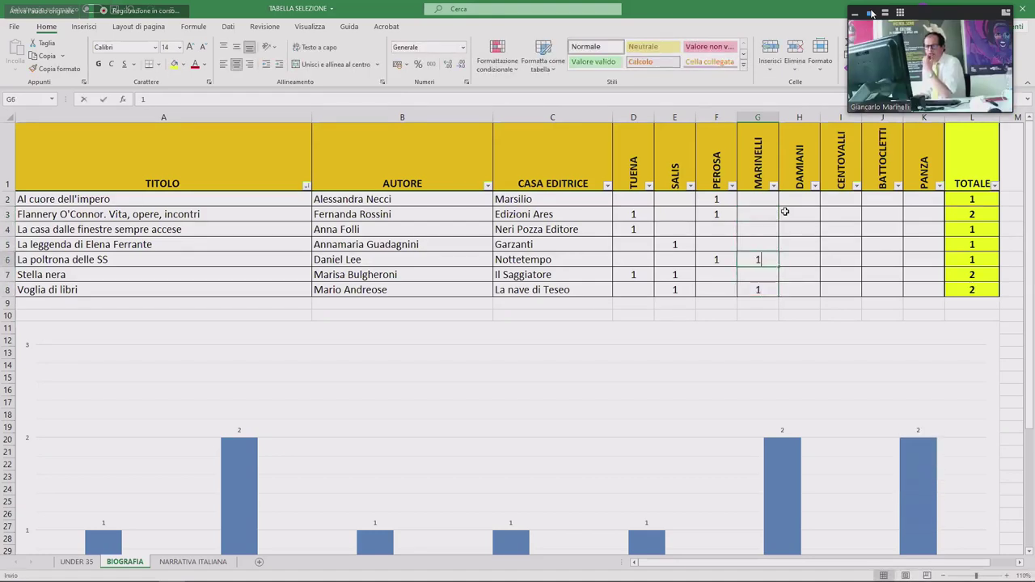
# Record a vote of 1 for Al cuore dell'impero in column G, cell G2.
pyautogui.press('Up')
pyautogui.press('Up')
pyautogui.press('Up')
pyautogui.press('Up')
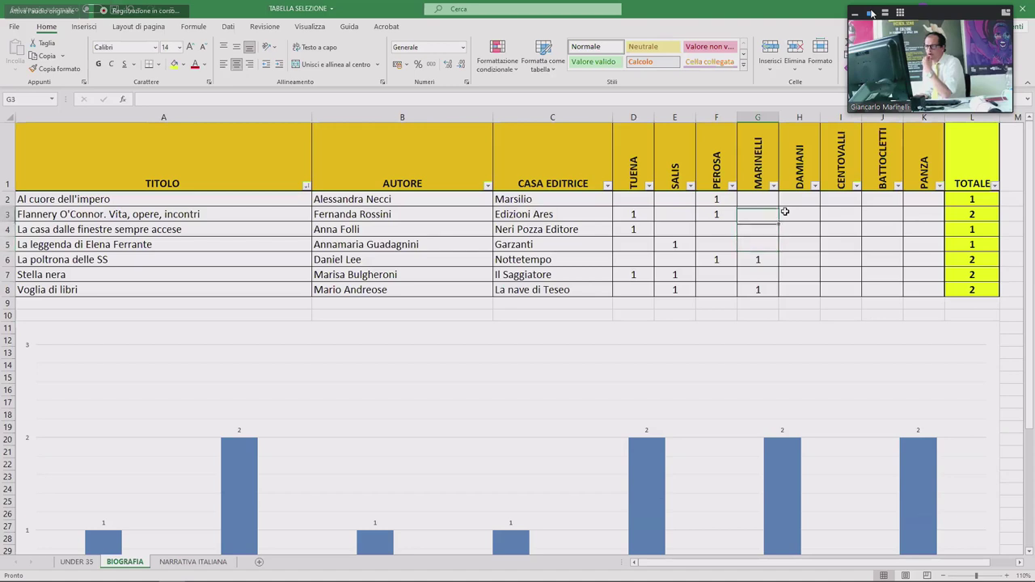
pyautogui.write('1')
pyautogui.press('Right')
# Record votes of 1 for Flannery O'Connor. Vita, opere, incontri in H3 and La casa dalle finestre sempre accese in H4.
pyautogui.press('Down')
pyautogui.press('Up')
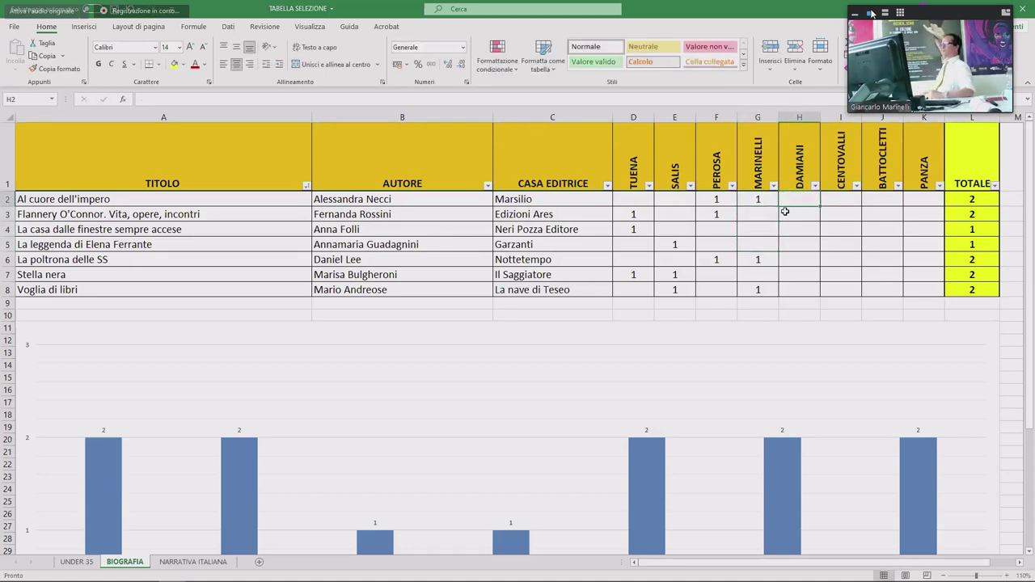
pyautogui.press('Down')
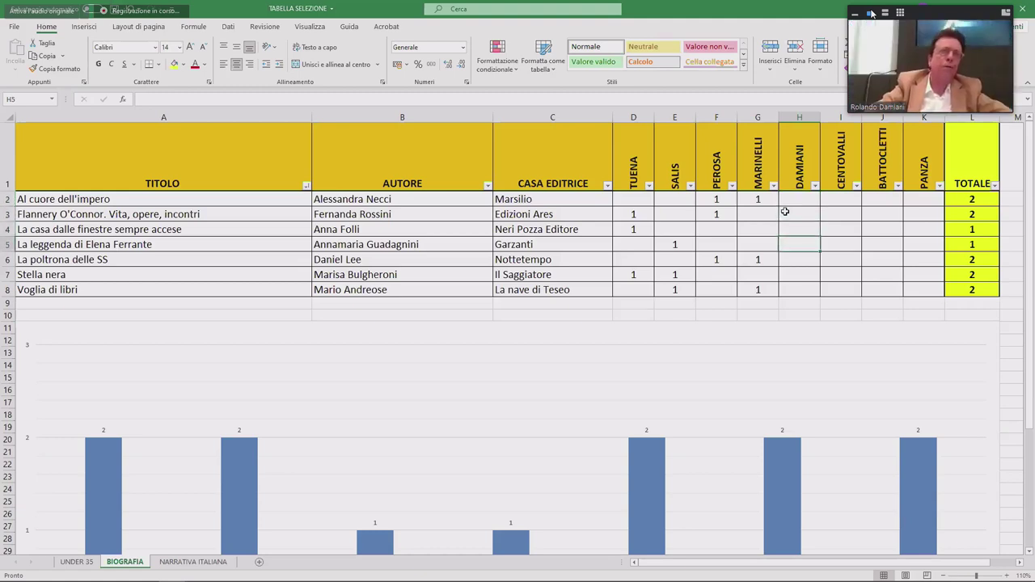
pyautogui.write('1')
pyautogui.press('Down')
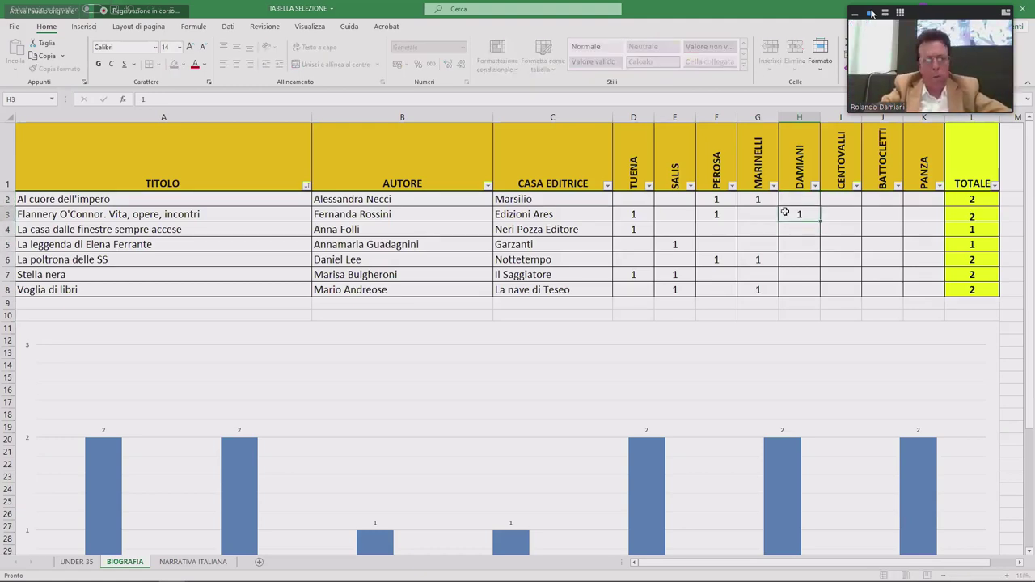
pyautogui.write('1')
# Record a vote of 1 for Al cuore dell'impero in column H, cell H2.
pyautogui.press('Up')
pyautogui.press('Up')
pyautogui.write('1')
pyautogui.press('Tab')
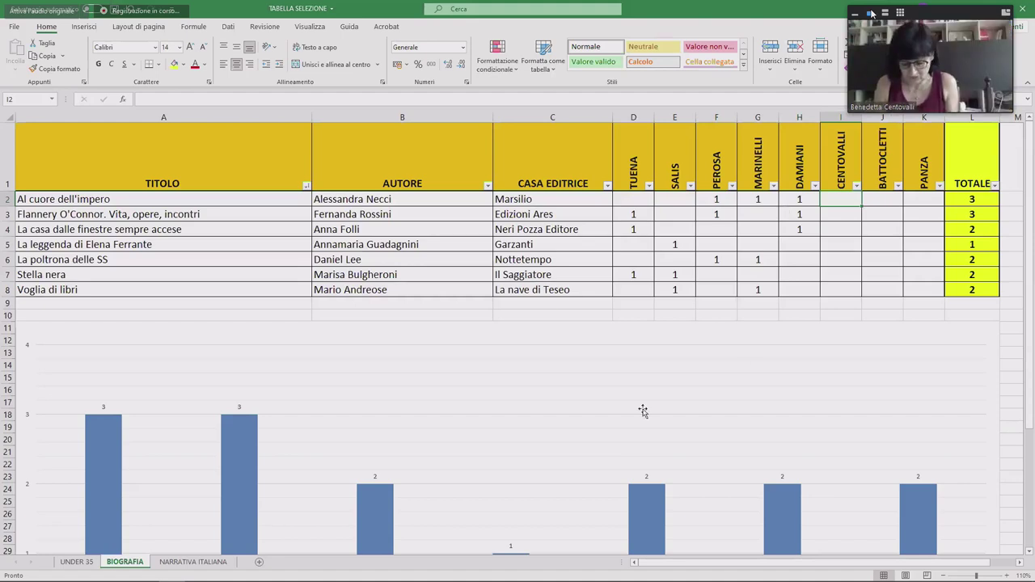
# Record votes of 1 in column I for Stella nera in I7 and Flannery O'Connor. Vita, opere, incontri in I3.
pyautogui.click(849, 279)
pyautogui.write('1')
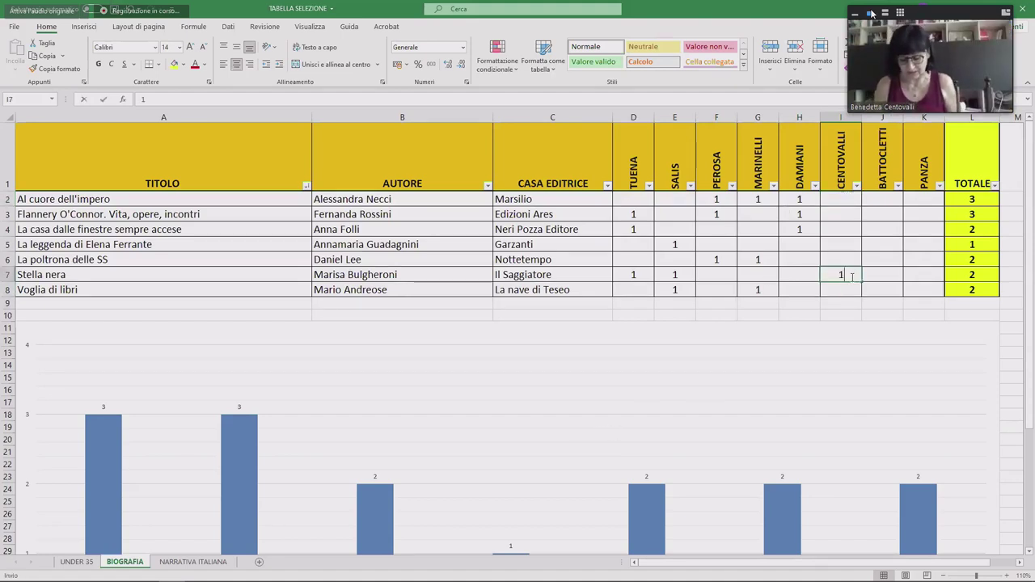
pyautogui.press('Up')
pyautogui.press('Up')
pyautogui.press('Up')
pyautogui.press('Up')
pyautogui.write('1')
pyautogui.press('Return')
# Record a vote of 1 for La leggenda di Elena Ferrante in column I, cell I5.
pyautogui.press('Down')
pyautogui.write('1')
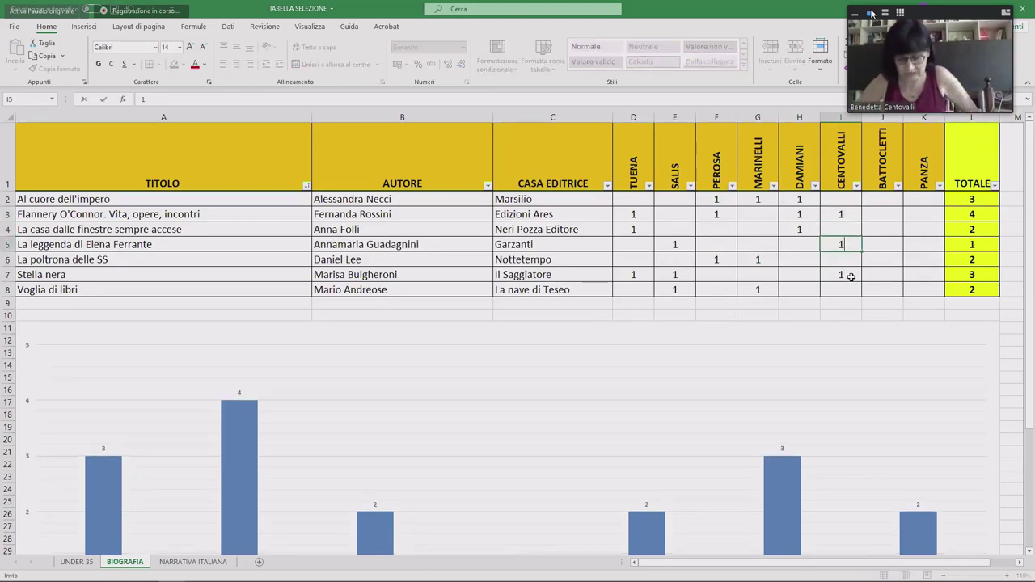
pyautogui.press('Tab')
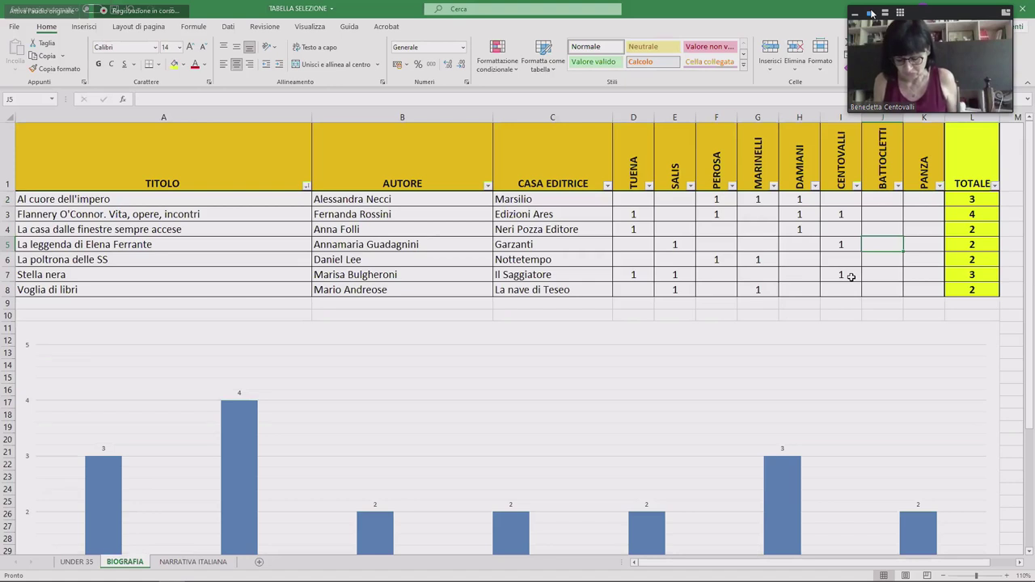
# Record votes of 1 in column J for Voglia di libri in J8 and Stella nera in J7.
pyautogui.press('Down')
pyautogui.press('Down')
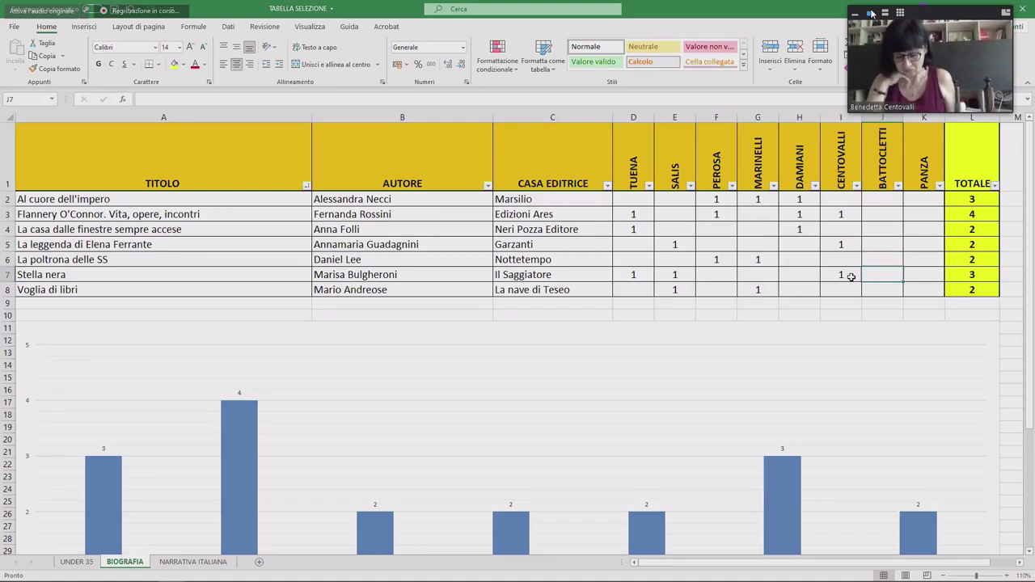
pyautogui.press('Down')
pyautogui.write('1')
pyautogui.press('Up')
pyautogui.write('1')
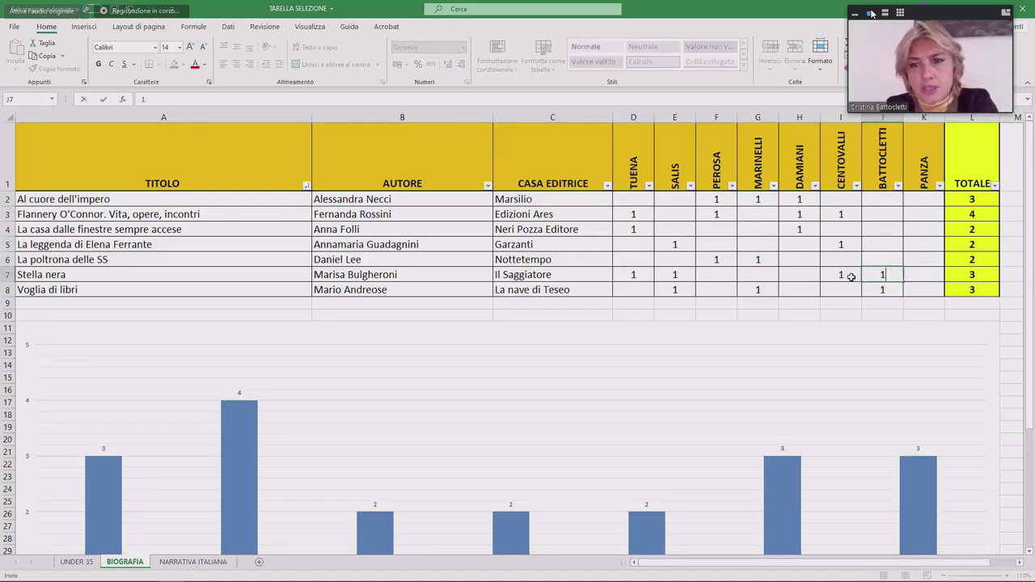
# Record a vote of 1 for La leggenda di Elena Ferrante in column J, cell J5.
pyautogui.press('Up')
pyautogui.press('Up')
pyautogui.write('1')
pyautogui.press('Right')
# Record a vote of 1 for Al cuore dell'impero in column K, cell K2.
pyautogui.press('Up')
pyautogui.press('Up')
pyautogui.press('Up')
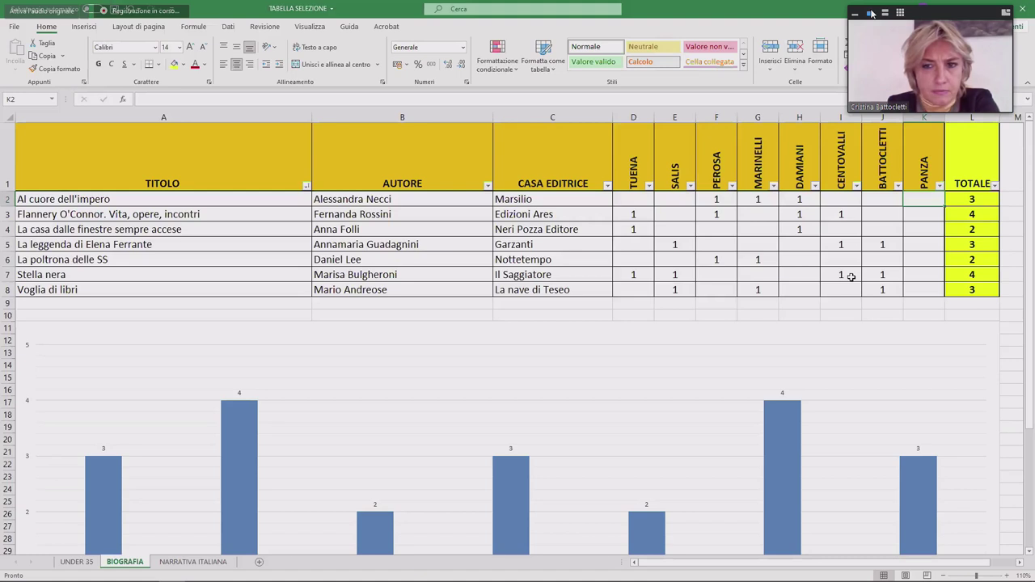
pyautogui.write('1')
pyautogui.press('Return')
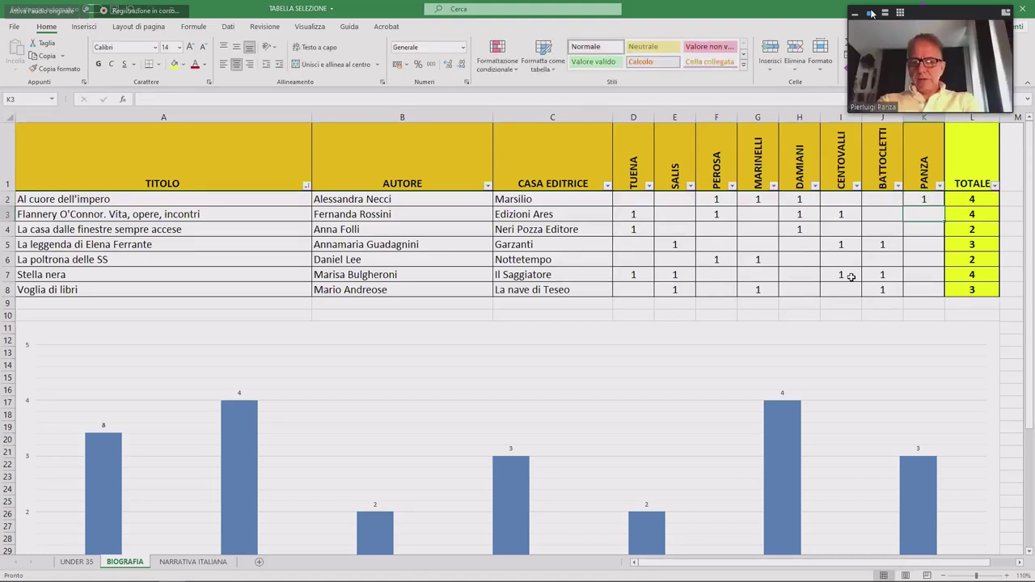
# Record votes of 1 in column K for Voglia di libri in K8 and La poltrona delle SS in K6.
pyautogui.press('Down')
pyautogui.press('Down')
pyautogui.press('Down')
pyautogui.press('Down')
pyautogui.press('Down')
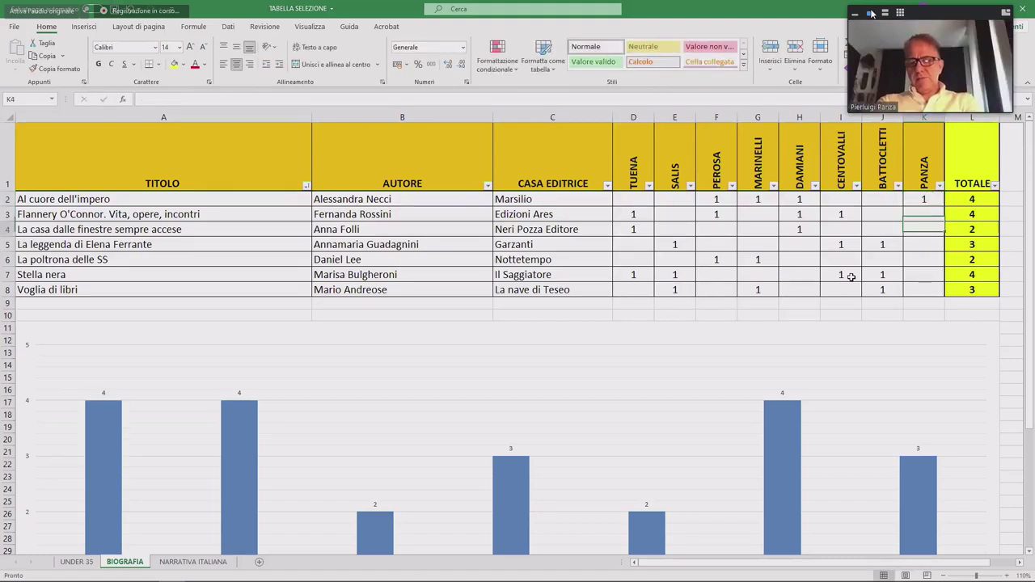
pyautogui.write('1')
pyautogui.press('Up')
pyautogui.press('Up')
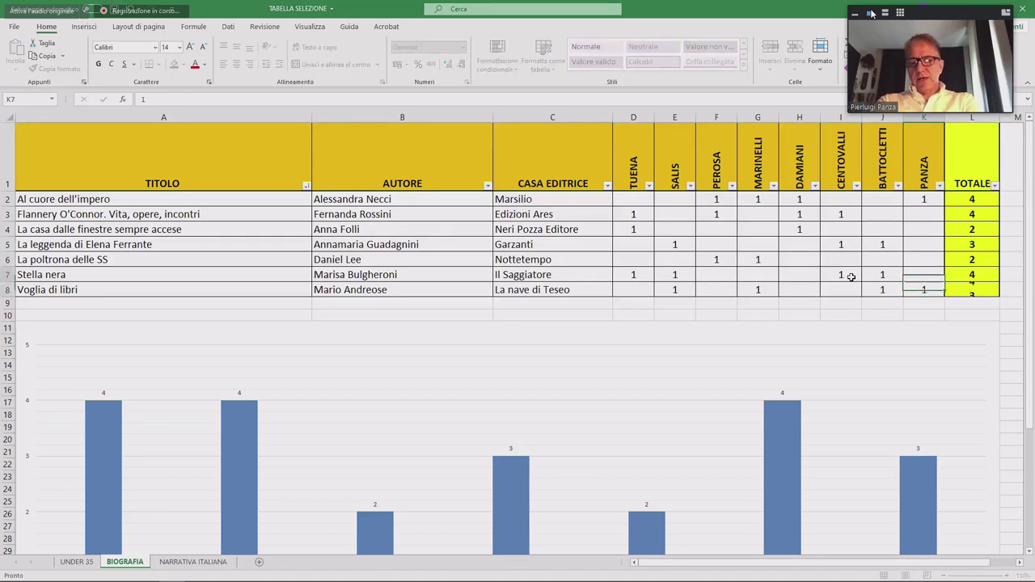
pyautogui.write('1')
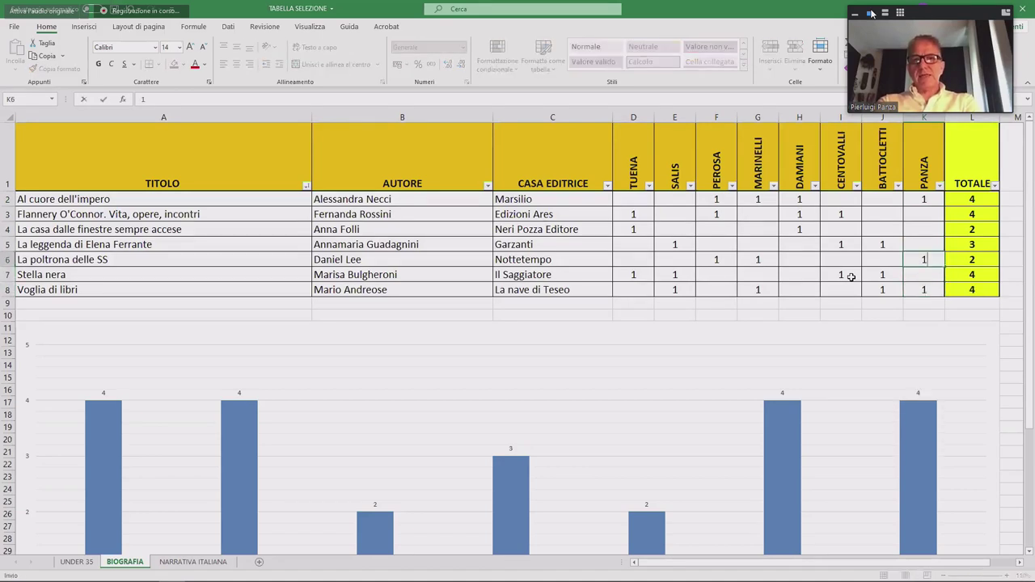
pyautogui.press('Up')
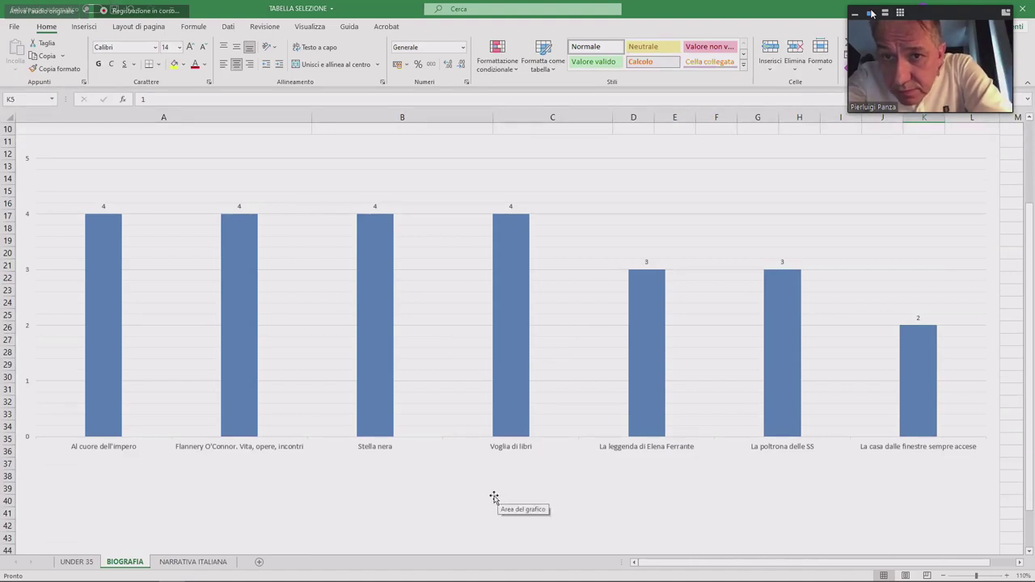
# Select the entire row 6 of the BIOGRAFIA sheet, containing La leggenda di Elena Ferrante.
pyautogui.scroll(2, 496, 497)
pyautogui.scroll(1, 475, 513)
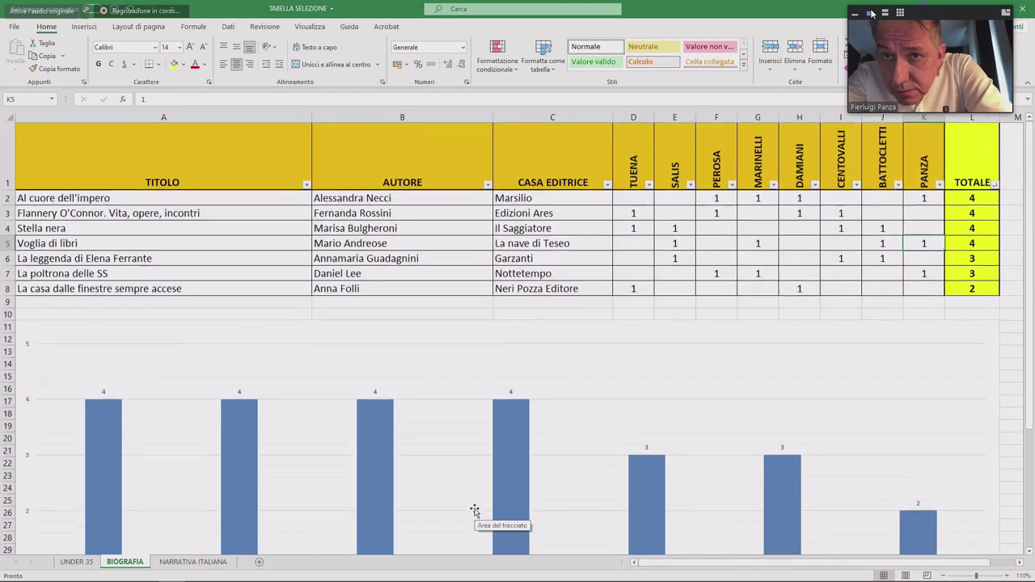
pyautogui.click(8, 259)
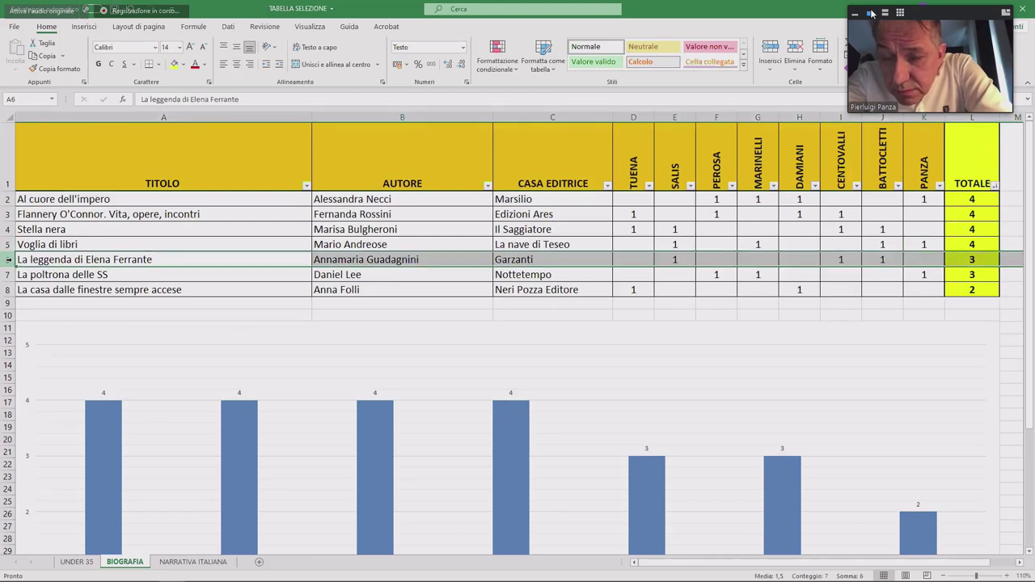
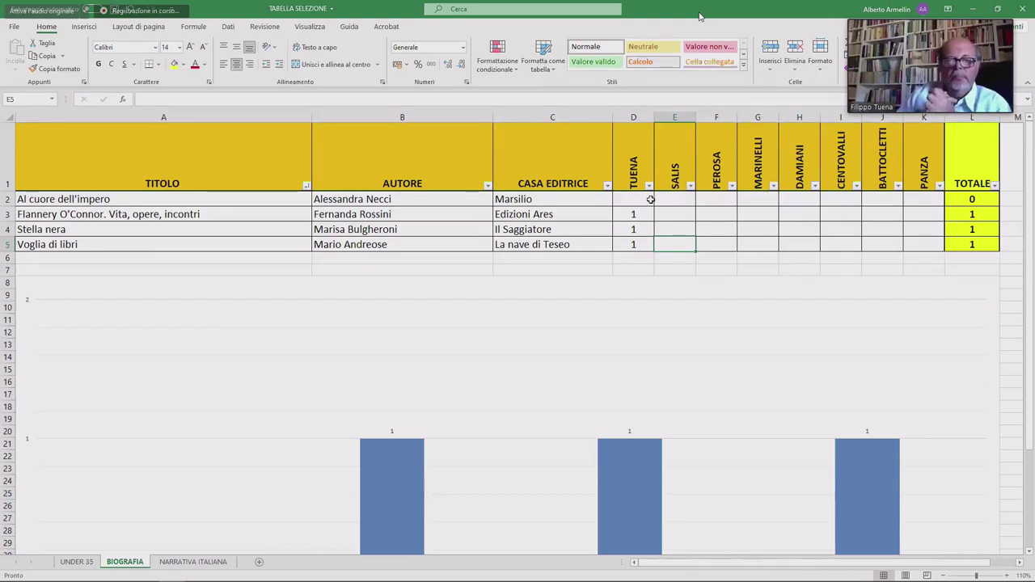
# Record votes of 1 in column E for Voglia di libri in E5 and Stella nera in E4.
pyautogui.write('1')
pyautogui.press('Up')
pyautogui.write('1')
pyautogui.press('Up')
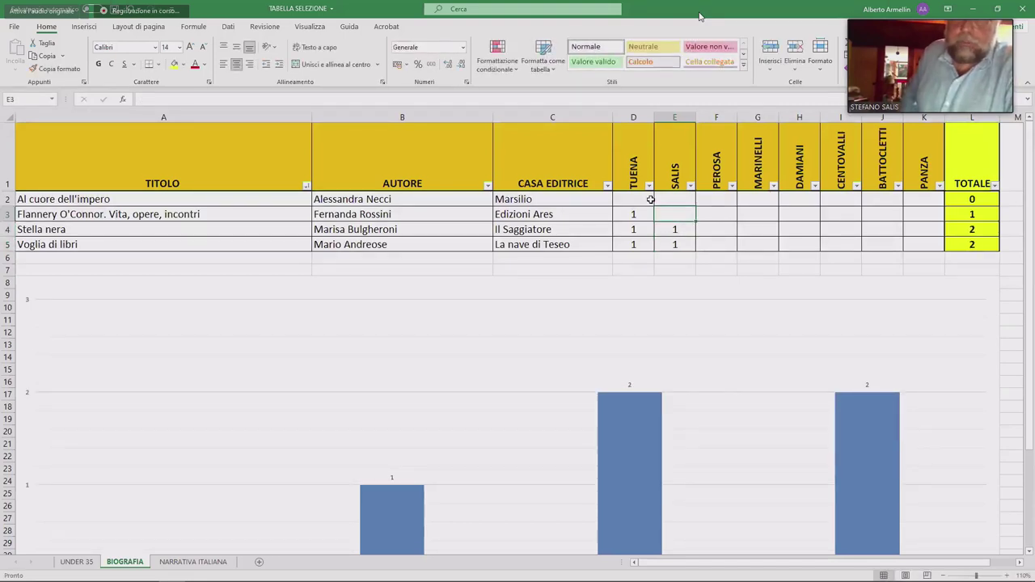
# Record a vote of 1 for Al cuore dell'impero in column F, cell F2.
pyautogui.press('Right')
pyautogui.press('Up')
pyautogui.write('1')
pyautogui.press('Return')
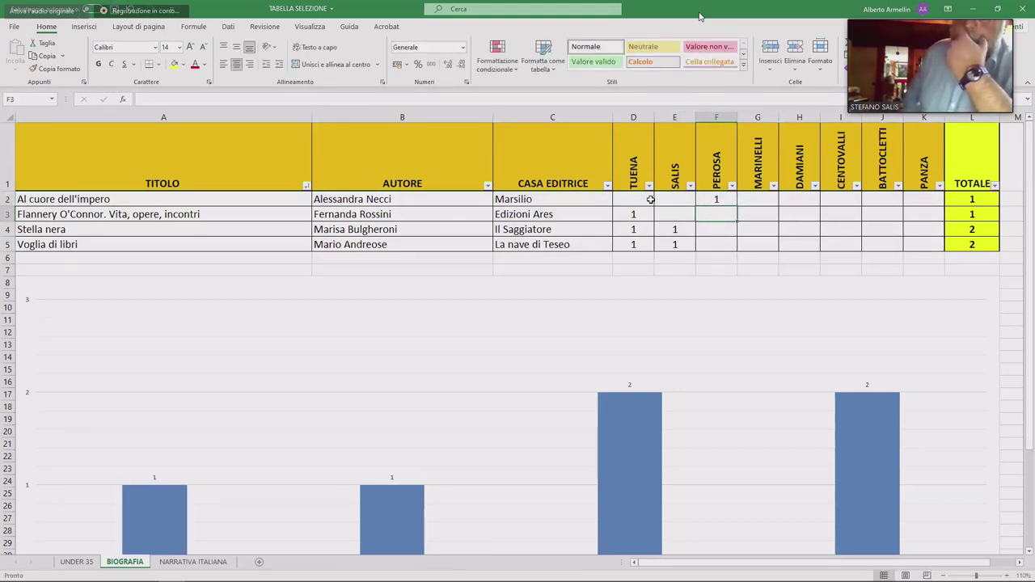
# Record a vote of 1 for Al cuore dell'impero in E2 and clear the vote in F2.
pyautogui.press('Up')
pyautogui.press('Left')
pyautogui.write('1')
pyautogui.press('Right')
pyautogui.press('Delete')
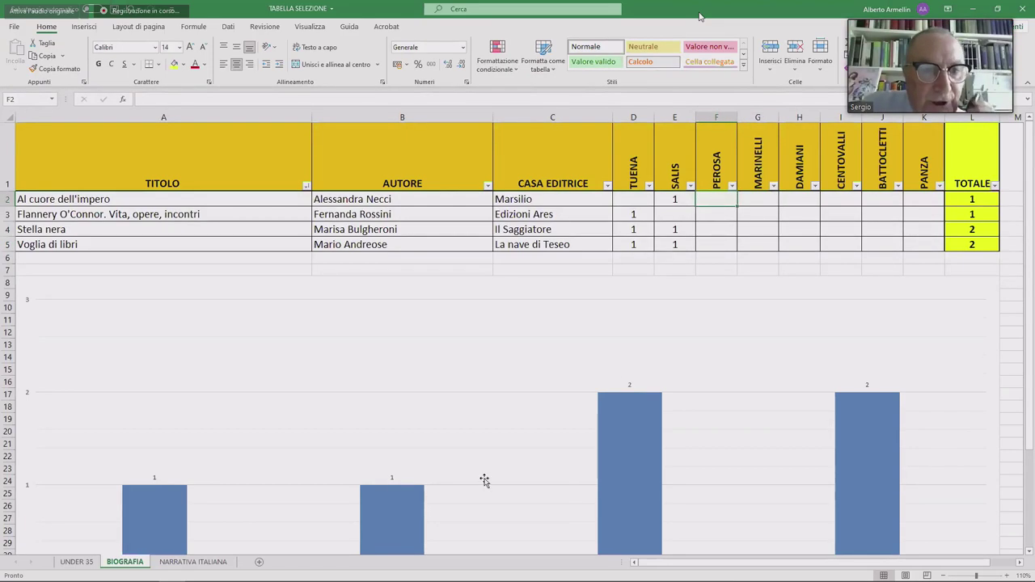
# Record votes of 1 in column F for Al cuore dell'impero in F2, Flannery O'Connor in F3 and Voglia di libri in F5.
pyautogui.write('1')
pyautogui.press('Return')
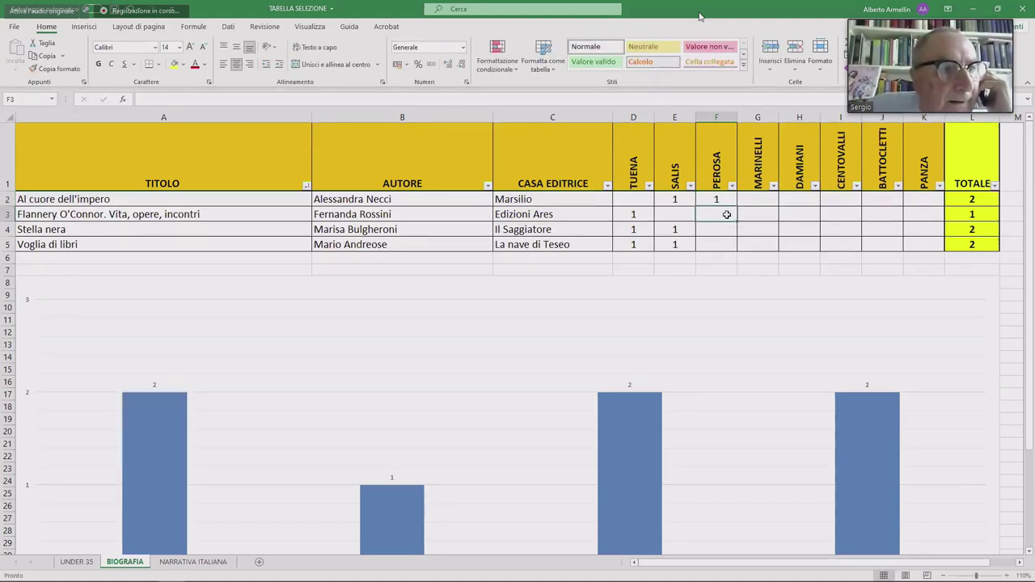
pyautogui.write('1')
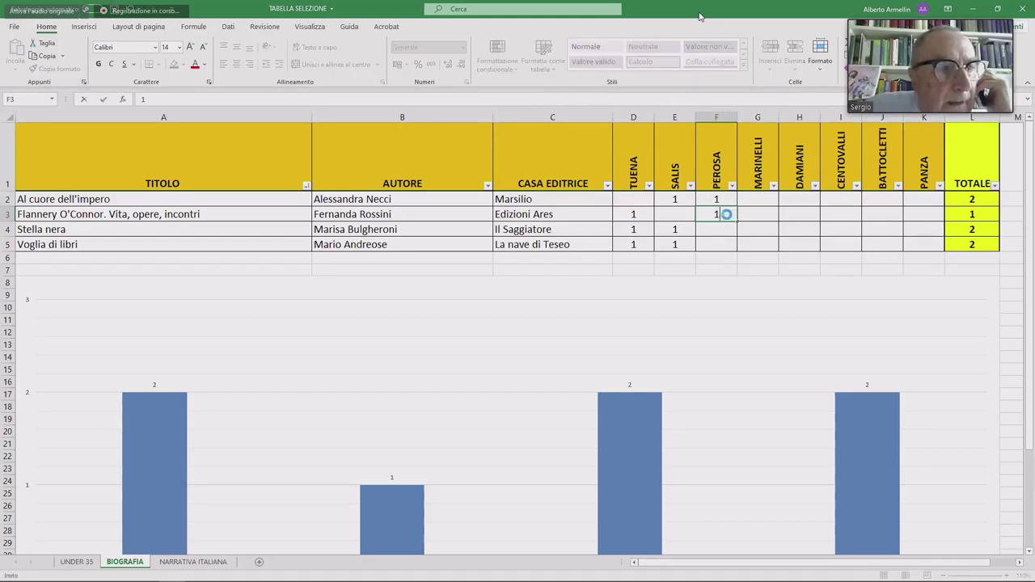
pyautogui.press('Return')
pyautogui.press('Down')
pyautogui.write('1')
pyautogui.press('Tab')
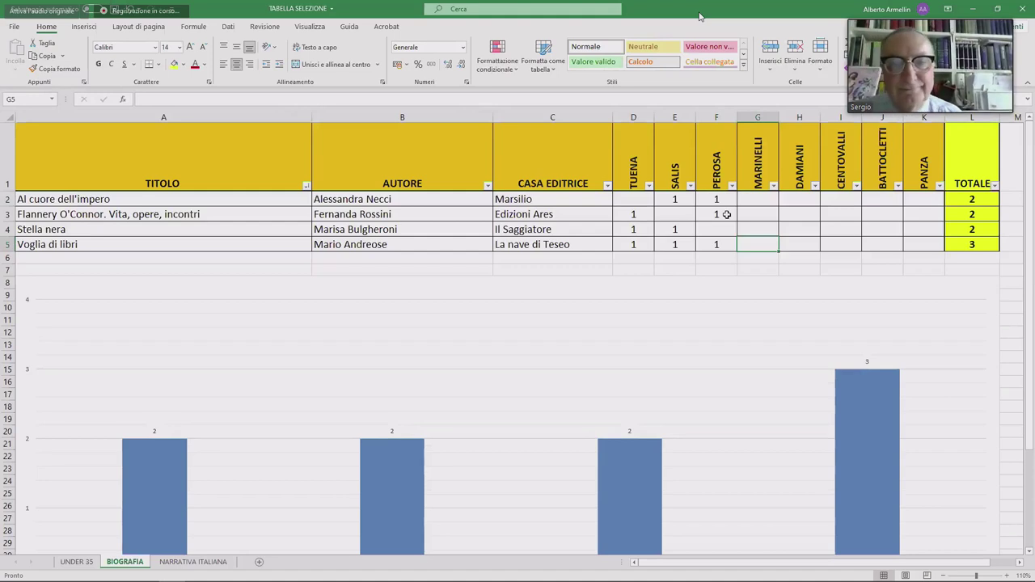
pyautogui.press('Left')
pyautogui.press('Right')
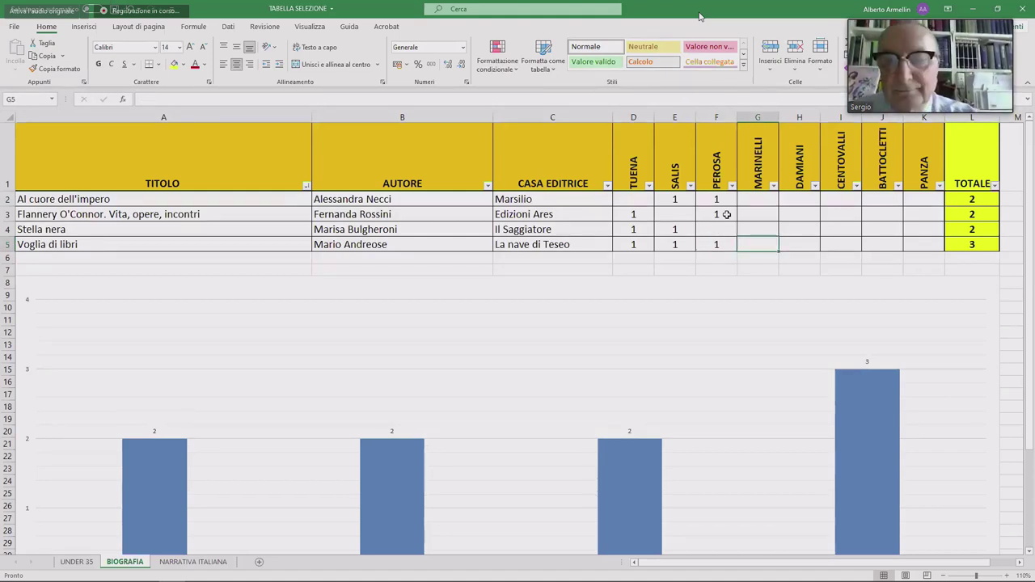
pyautogui.press('Up')
pyautogui.press('Up')
pyautogui.press('Up')
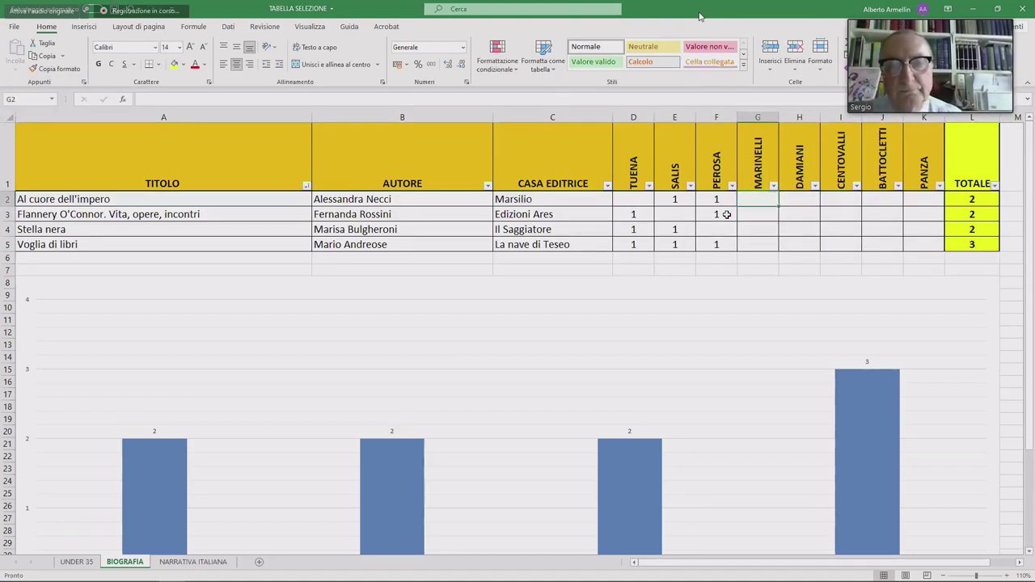
pyautogui.press('Down')
pyautogui.press('Down')
pyautogui.press('Down')
# Record votes of 1 in column G for Voglia di libri in G5, Stella nera in G4 and Al cuore dell'impero in G2.
pyautogui.write('1')
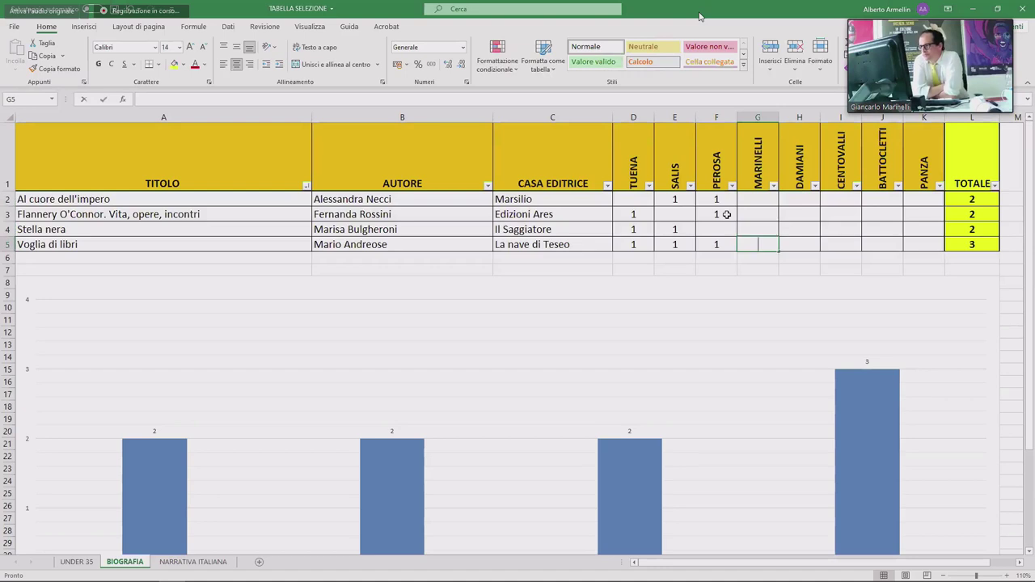
pyautogui.press('Up')
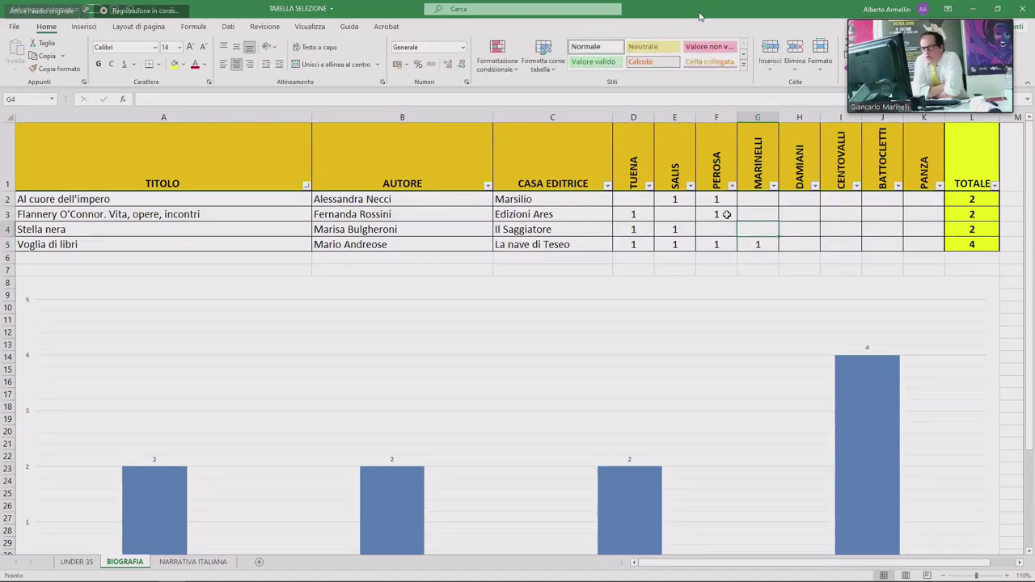
pyautogui.write('1')
pyautogui.press('Up')
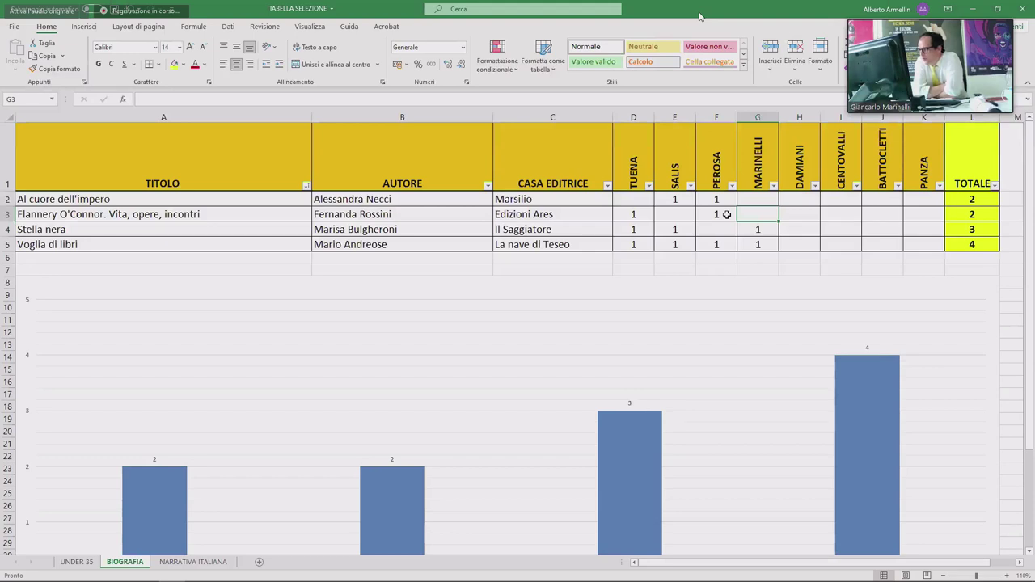
pyautogui.press('Up')
pyautogui.write('1')
pyautogui.press('Right')
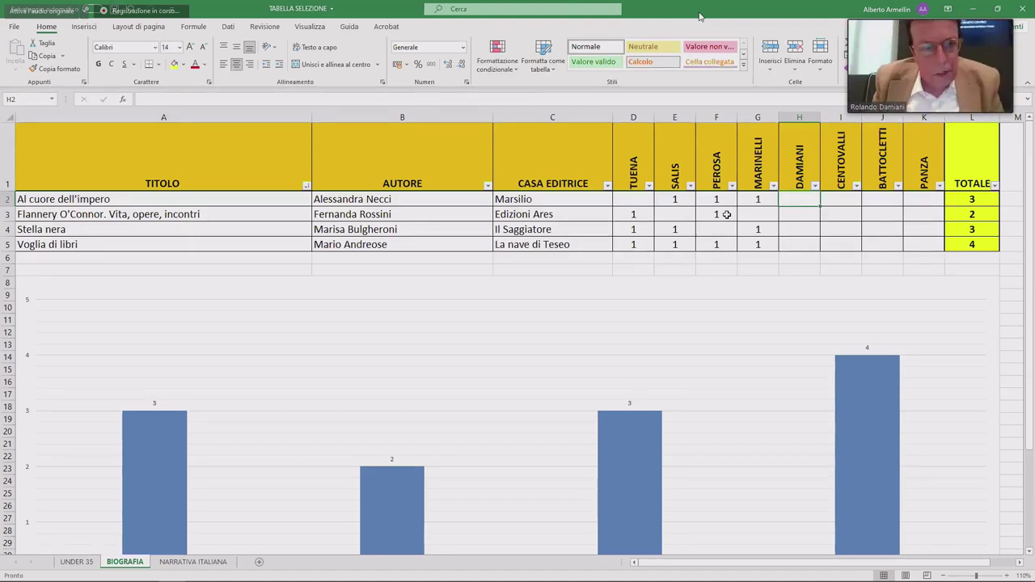
# Record votes of 1 in column H for Al cuore dell'impero in H2, Stella nera in H4 and Flannery O'Connor in H3.
pyautogui.write('1')
pyautogui.press('Return')
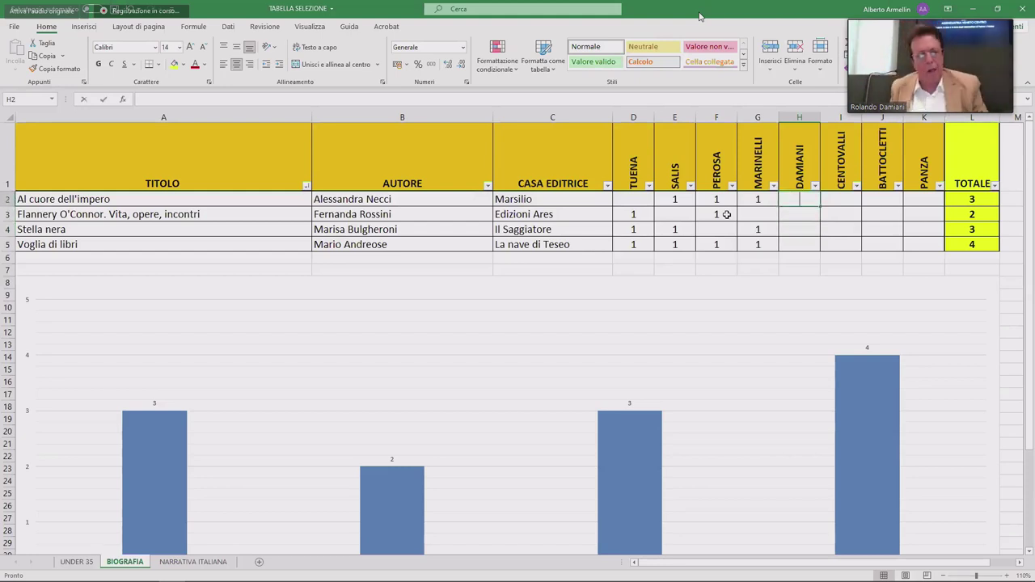
pyautogui.press('Down')
pyautogui.write('1')
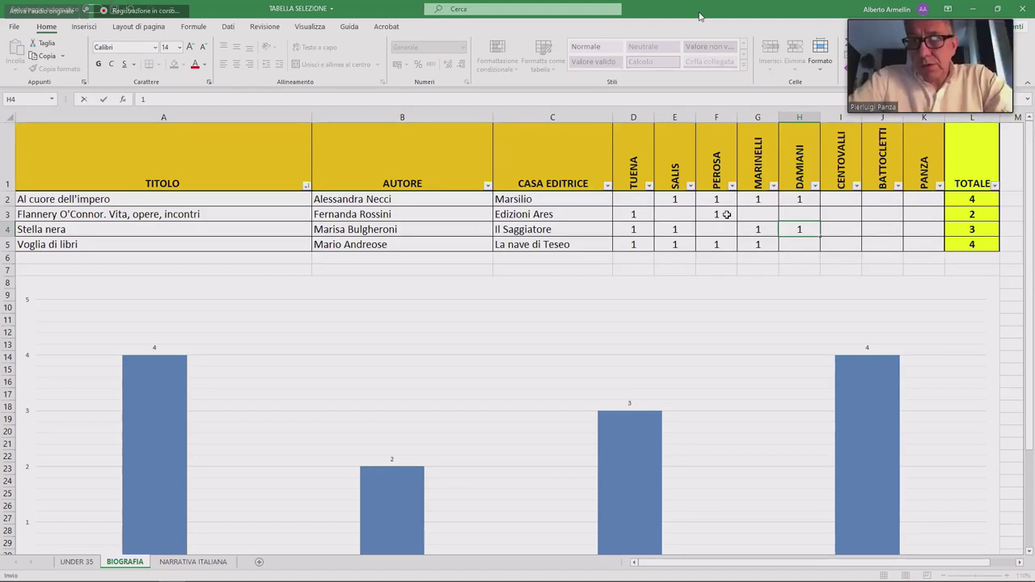
pyautogui.press('Up')
pyautogui.write('1')
pyautogui.press('Right')
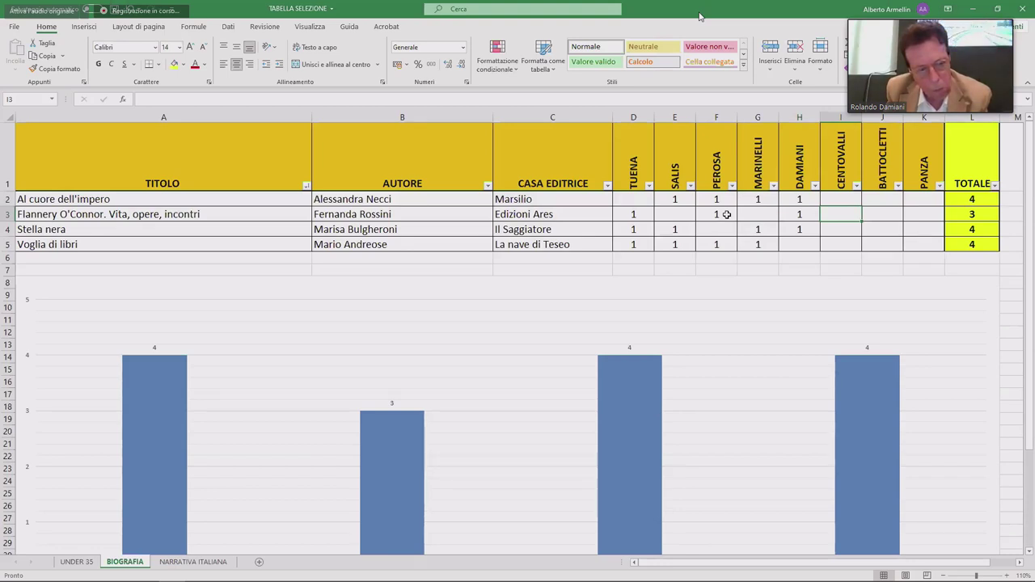
# Record votes of 1 in column I for Flannery O'Connor in I3, Stella nera in I4 and Voglia di libri in I5.
pyautogui.write('1')
pyautogui.press('Return')
pyautogui.write('1')
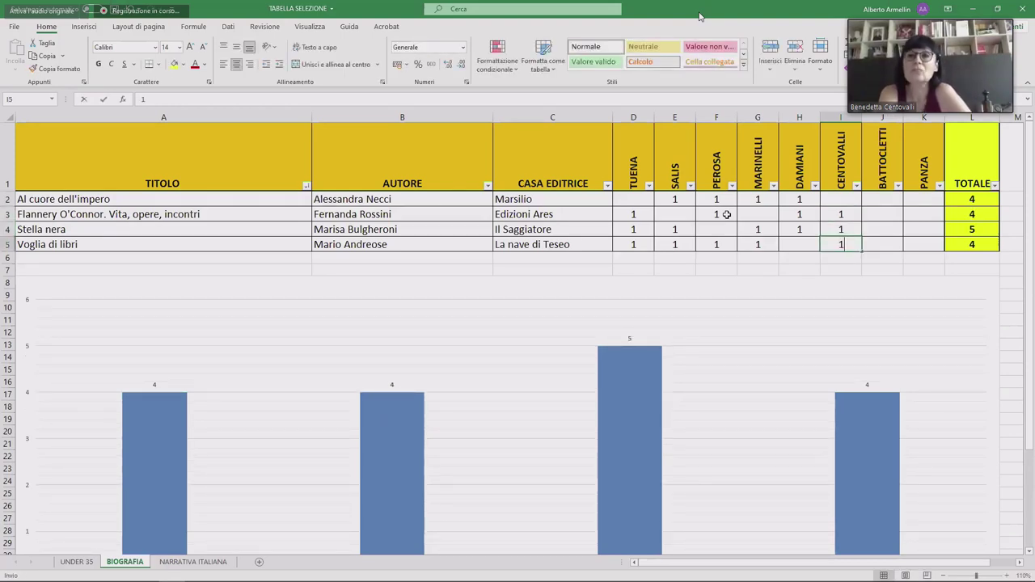
pyautogui.press('Tab')
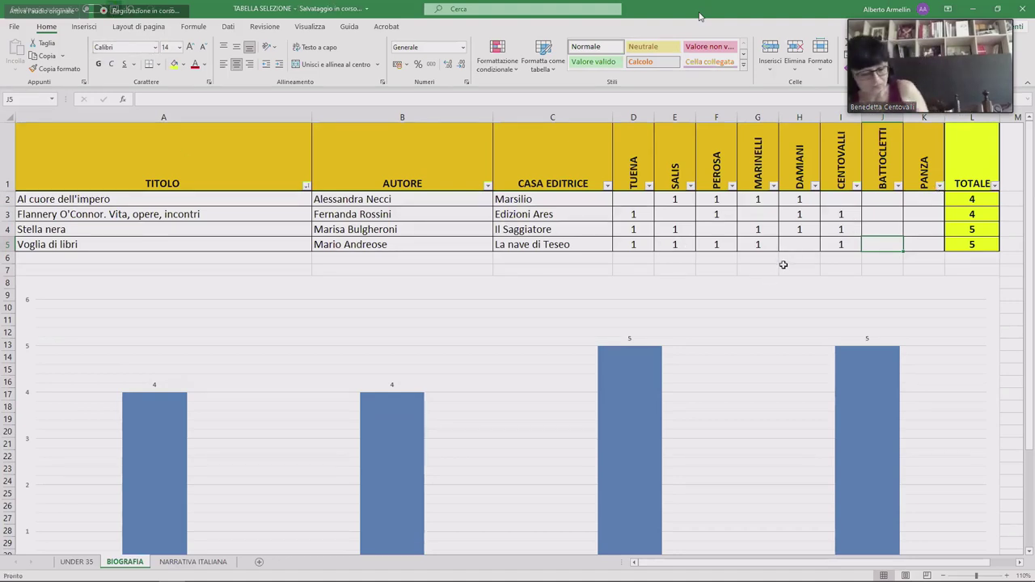
# Record votes of 1 in column J for Voglia di libri in J5, Stella nera in J4 and Flannery O'Connor in J3.
pyautogui.write('1')
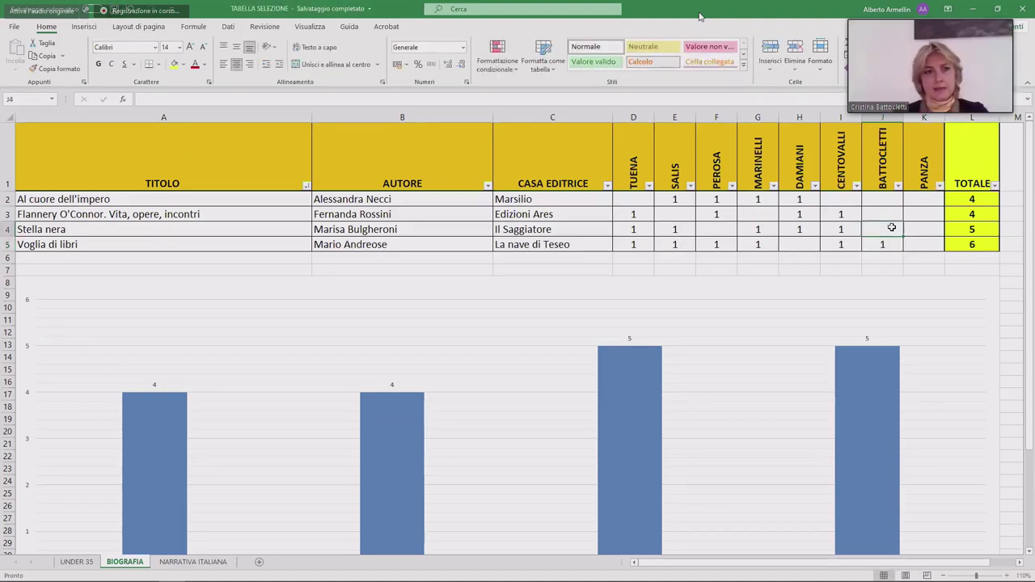
pyautogui.press('Up')
pyautogui.write('1')
pyautogui.press('Up')
pyautogui.write('1')
pyautogui.press('Right')
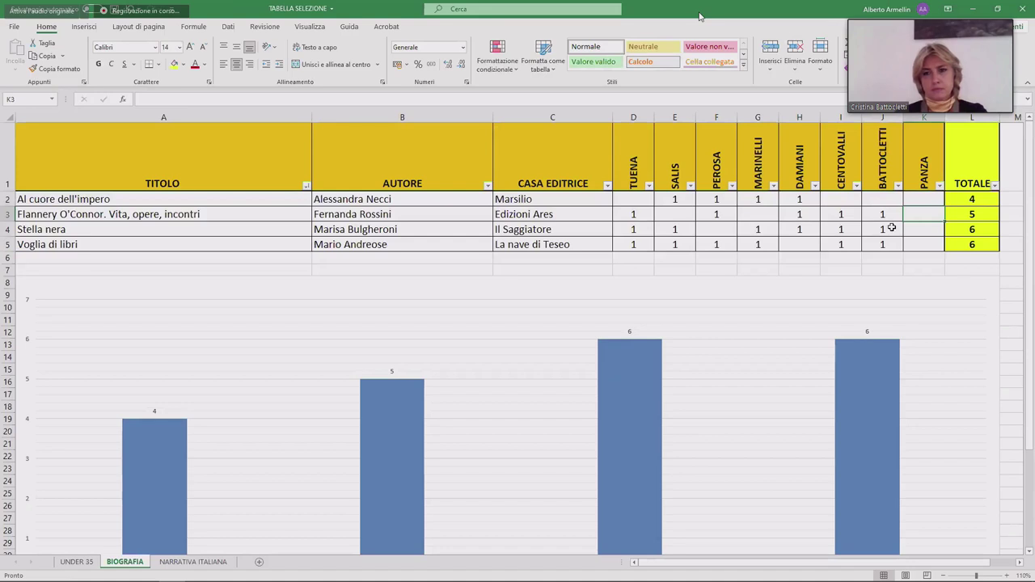
# Record votes of 1 in column K for Al cuore dell'impero in K2, Voglia di libri in K5 and Stella nera in K4.
pyautogui.press('Up')
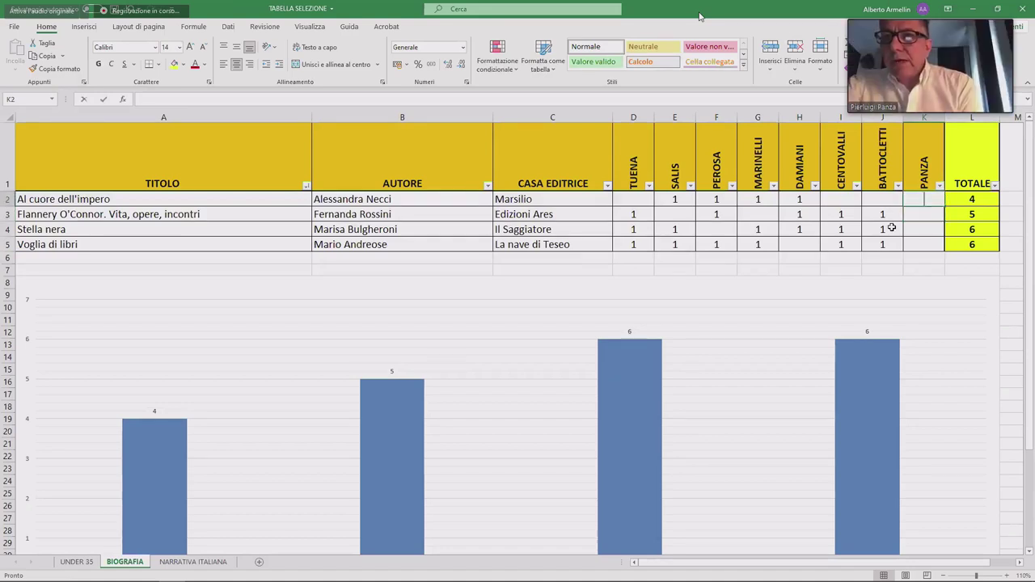
pyautogui.write('1')
pyautogui.press('Return')
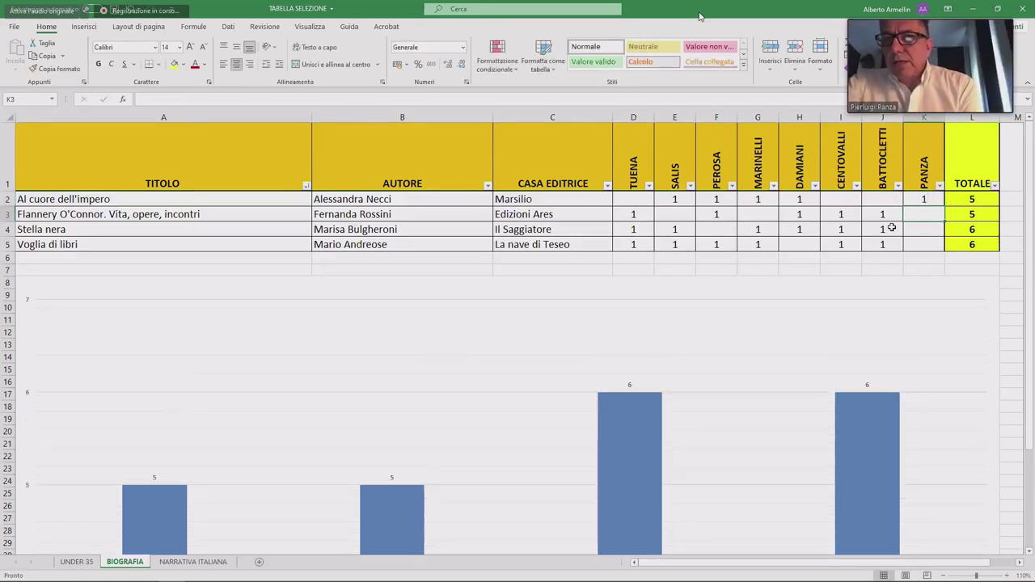
pyautogui.press('Down')
pyautogui.press('Down')
pyautogui.write('1')
pyautogui.press('Up')
pyautogui.write('1')
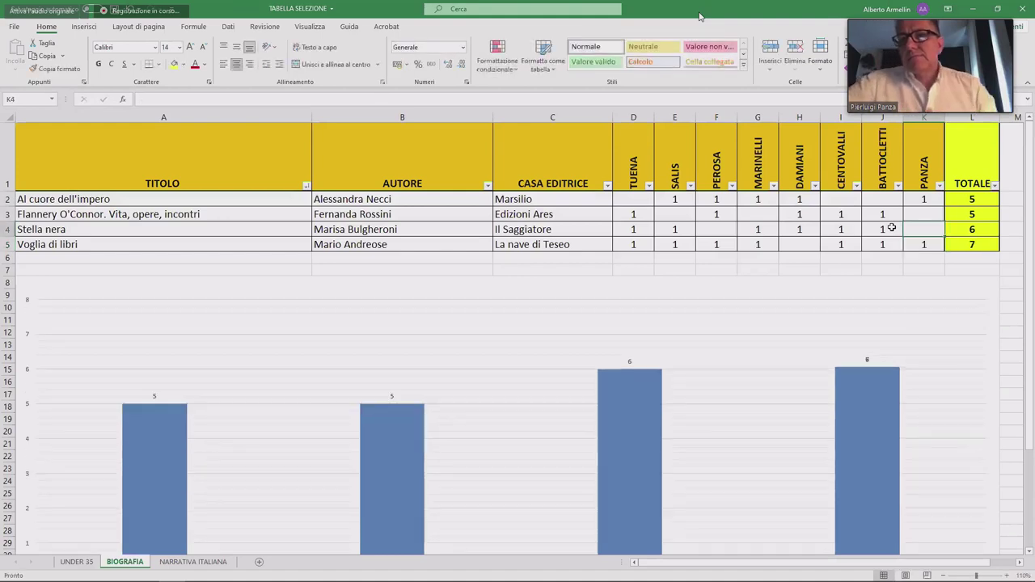
pyautogui.press('Up')
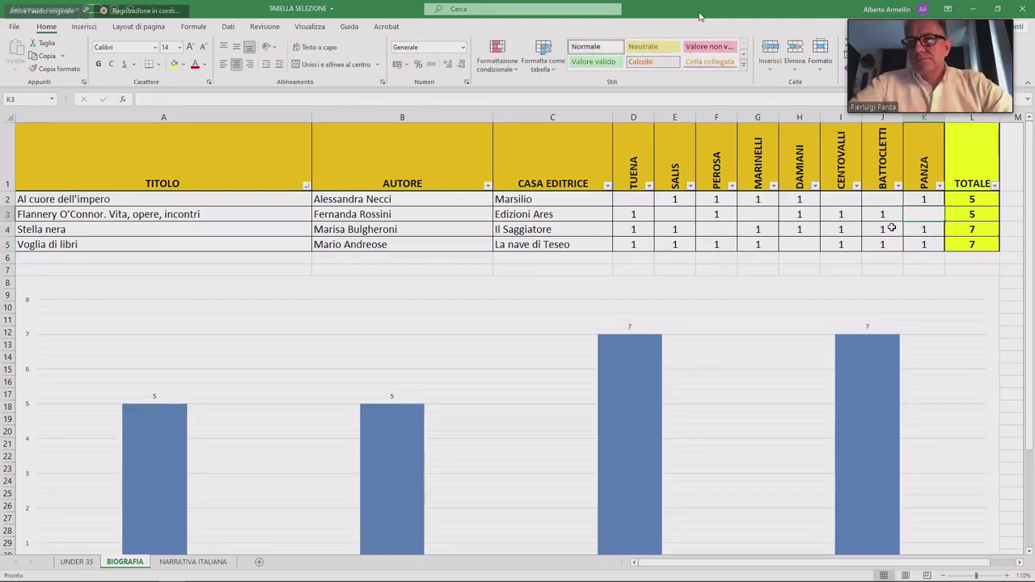
# Open the sort and filter options of the TOTALE column and dismiss them.
pyautogui.click(995, 185)
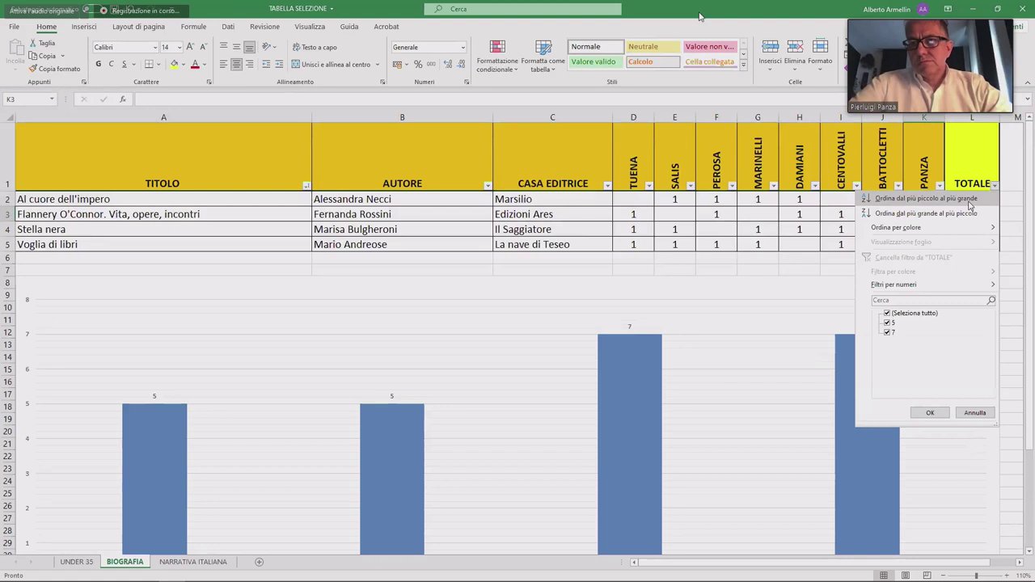
pyautogui.press('Escape')
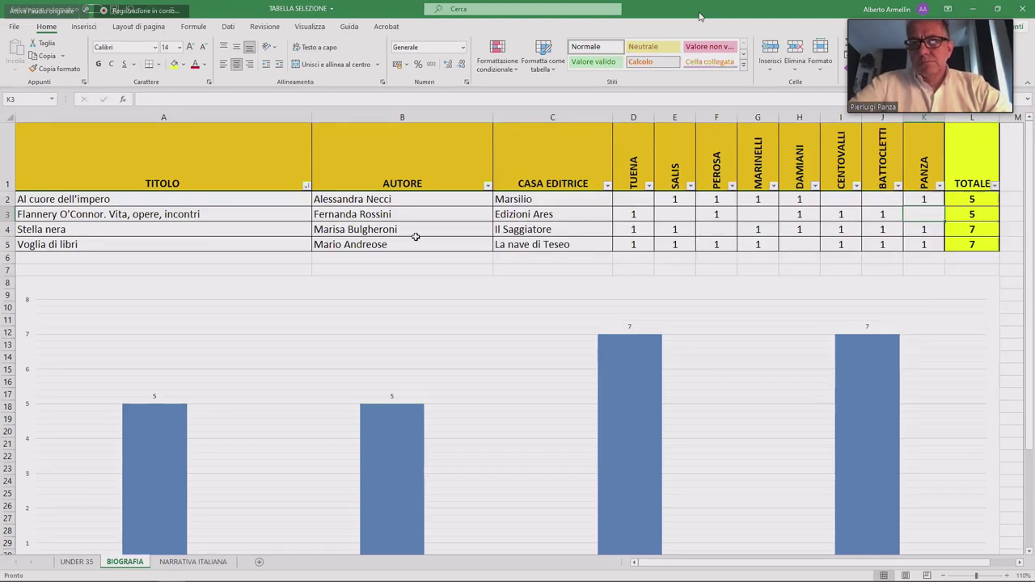
# Delete the entire rows for "Stella nera" and "Voglia di libri" from the BIOGRAFIA table.
pyautogui.click(8, 229)
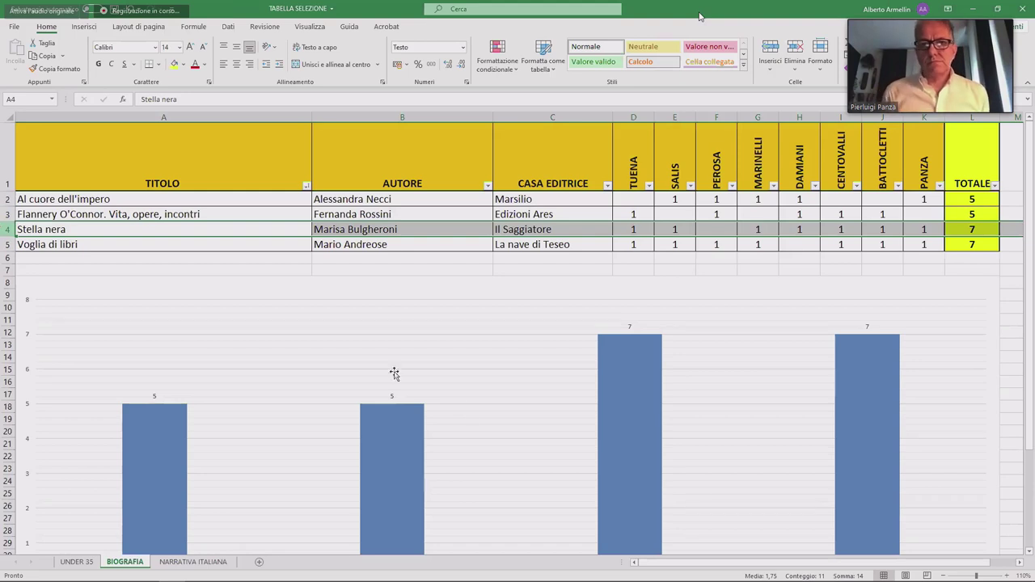
pyautogui.scroll(-2, 467, 415)
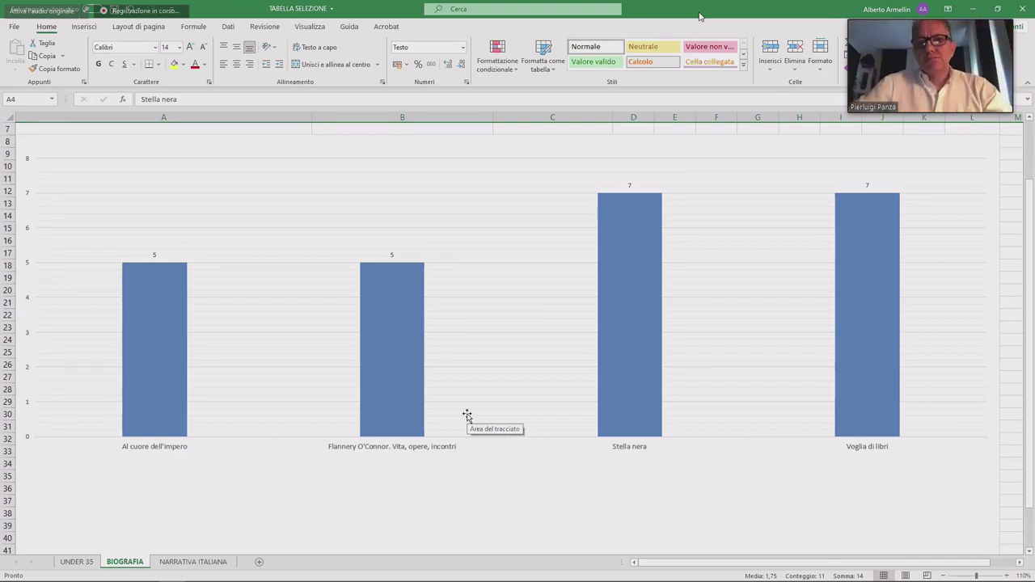
pyautogui.scroll(2, 465, 434)
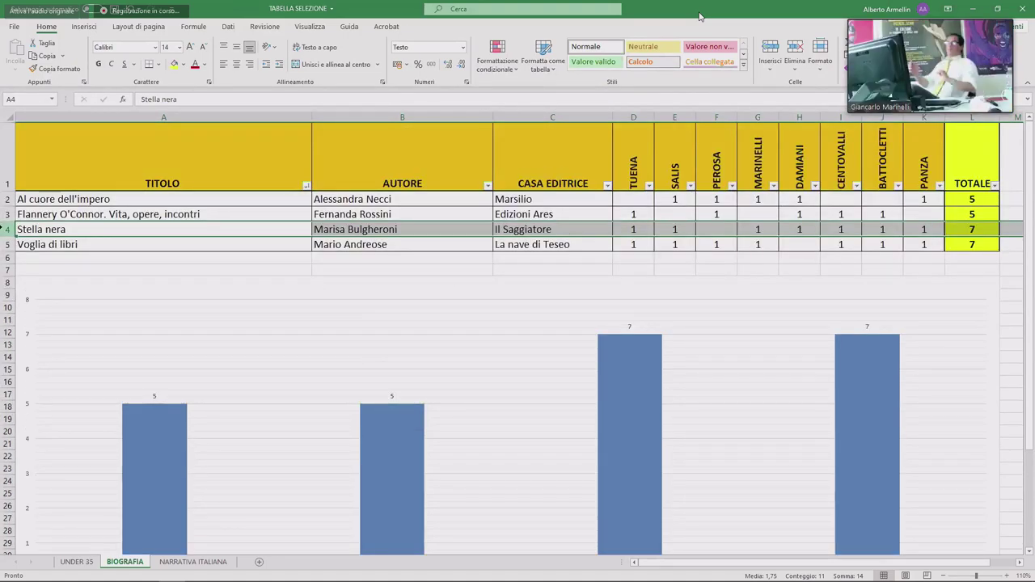
pyautogui.hotkey('shift', 'Down')
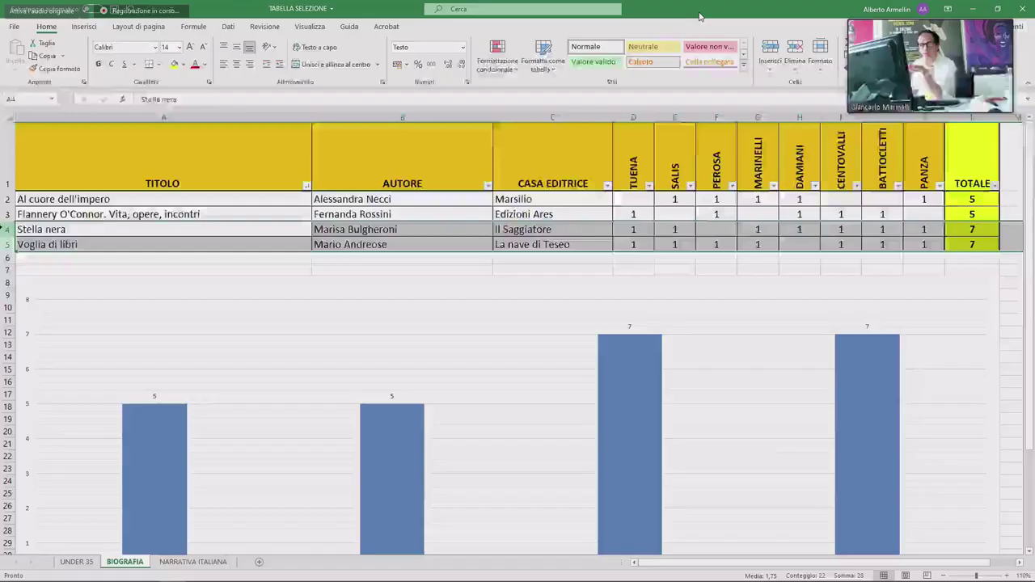
pyautogui.scroll(-1, 485, 408)
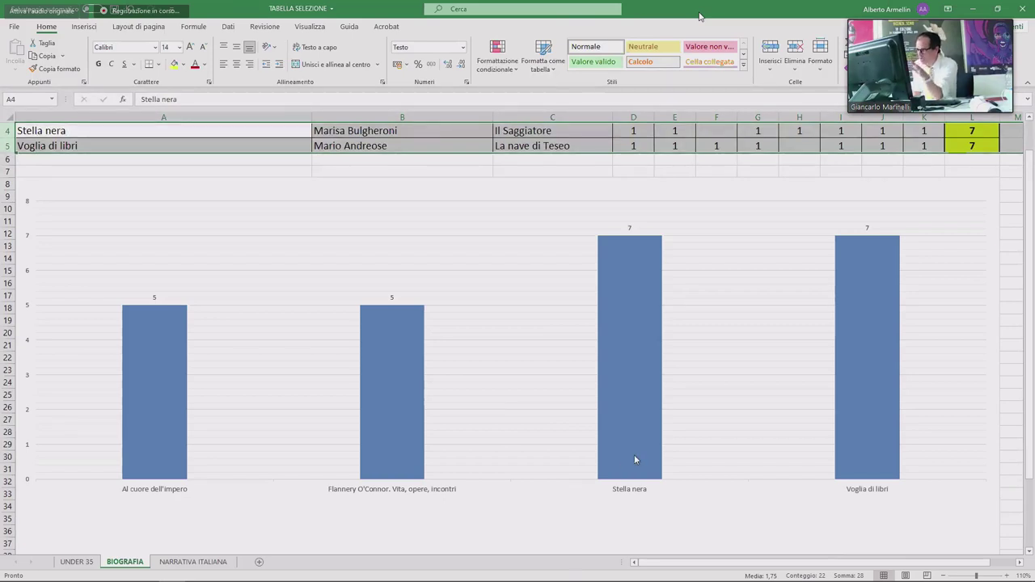
pyautogui.moveTo(634, 459)
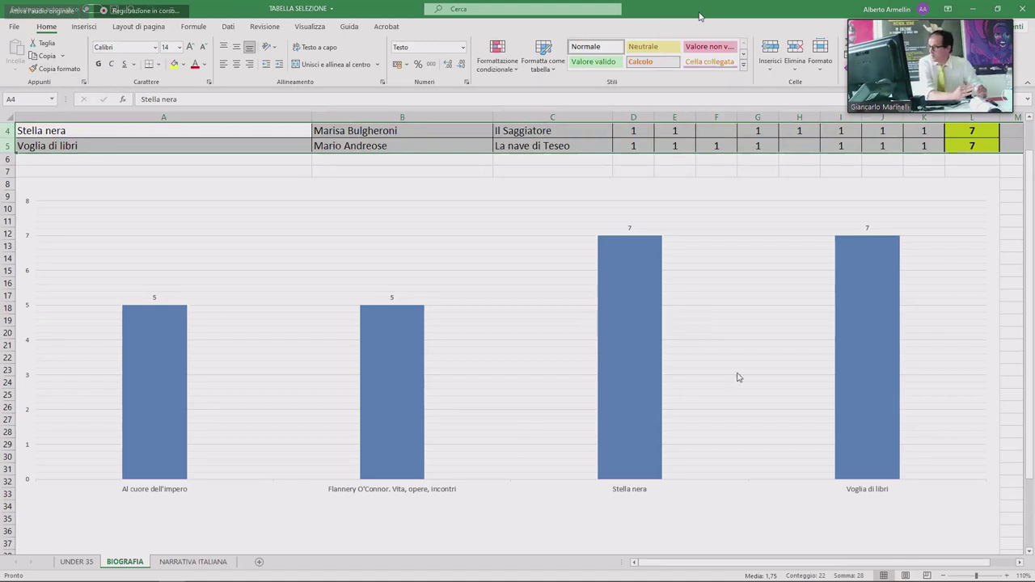
pyautogui.moveTo(884, 405)
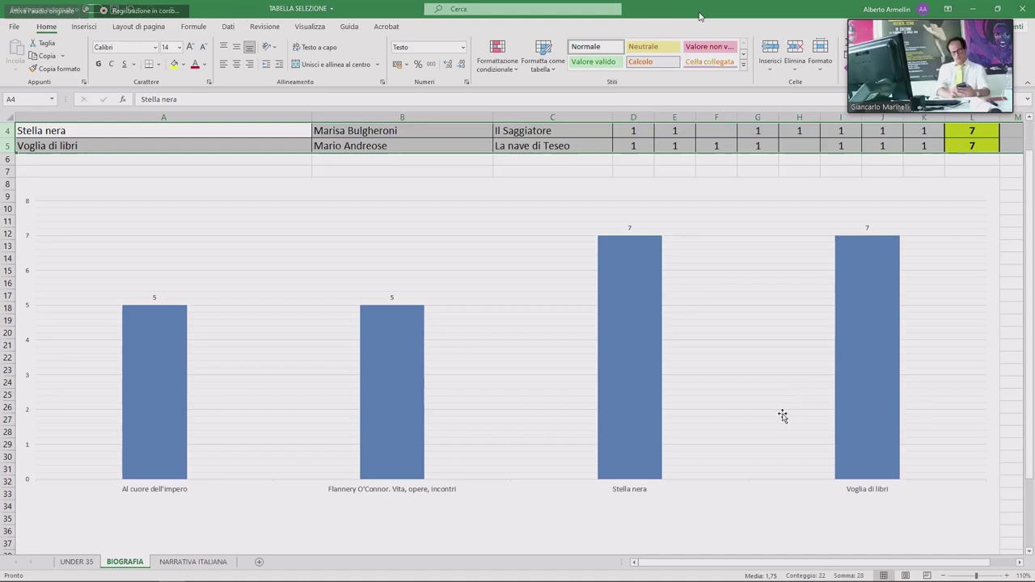
pyautogui.scroll(1, 782, 416)
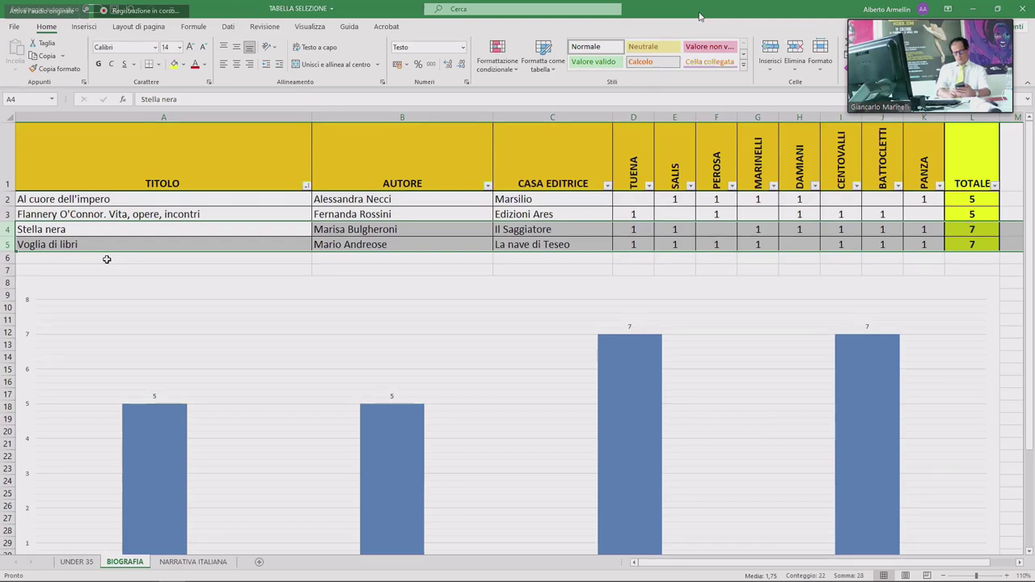
pyautogui.rightClick(7, 232)
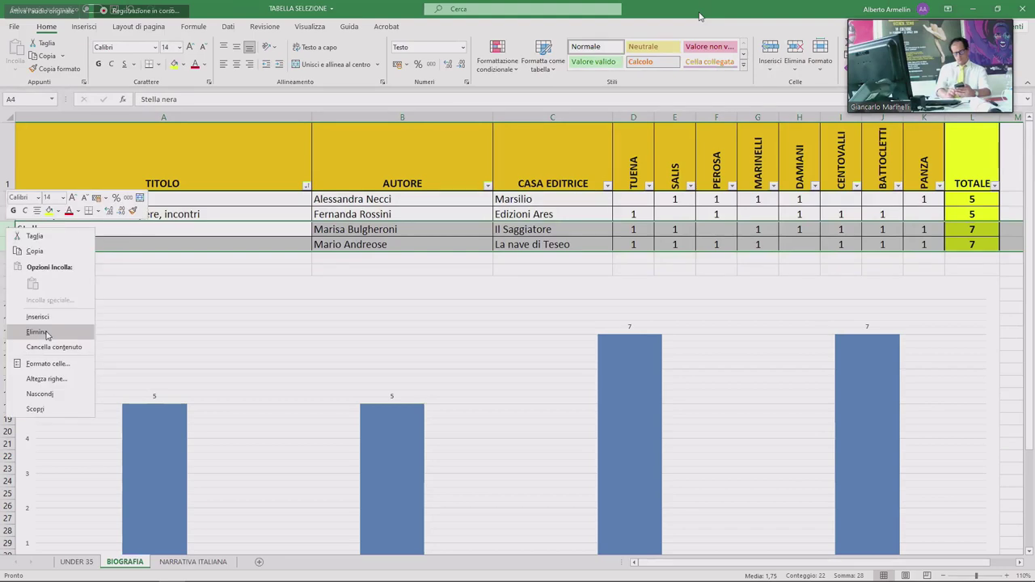
pyautogui.click(36, 332)
# Clear all juror votes for the two remaining biography titles in D2:K3.
pyautogui.moveTo(634, 199); pyautogui.dragTo(919, 211)
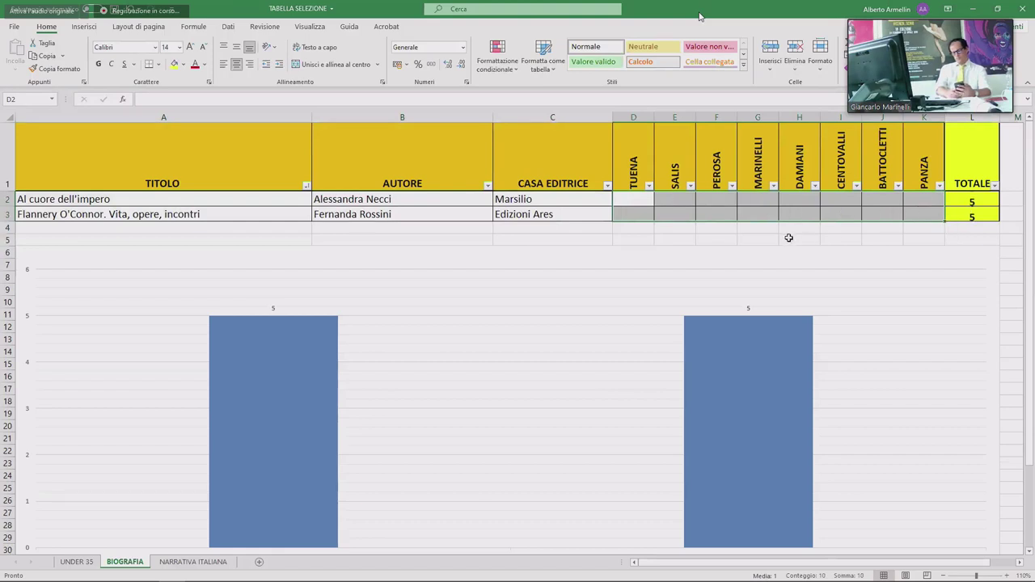
pyautogui.press('Delete')
pyautogui.click(658, 231)
# Record the first juror's vote as 1 for "Flannery O'Connor. Vita, opere, incontri" in cell D3.
pyautogui.click(633, 199)
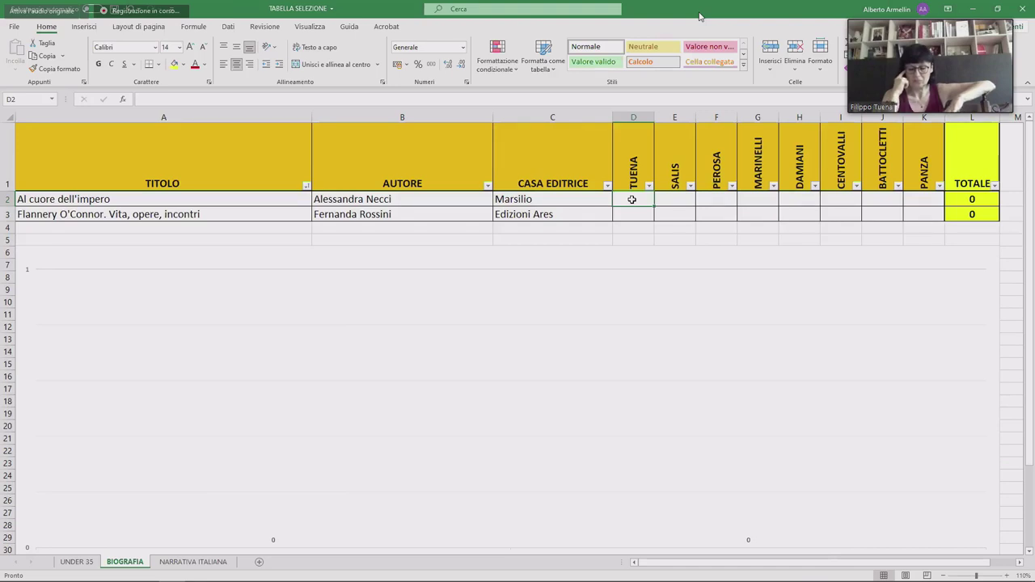
pyautogui.press('Down')
pyautogui.write('1')
pyautogui.press('Return')
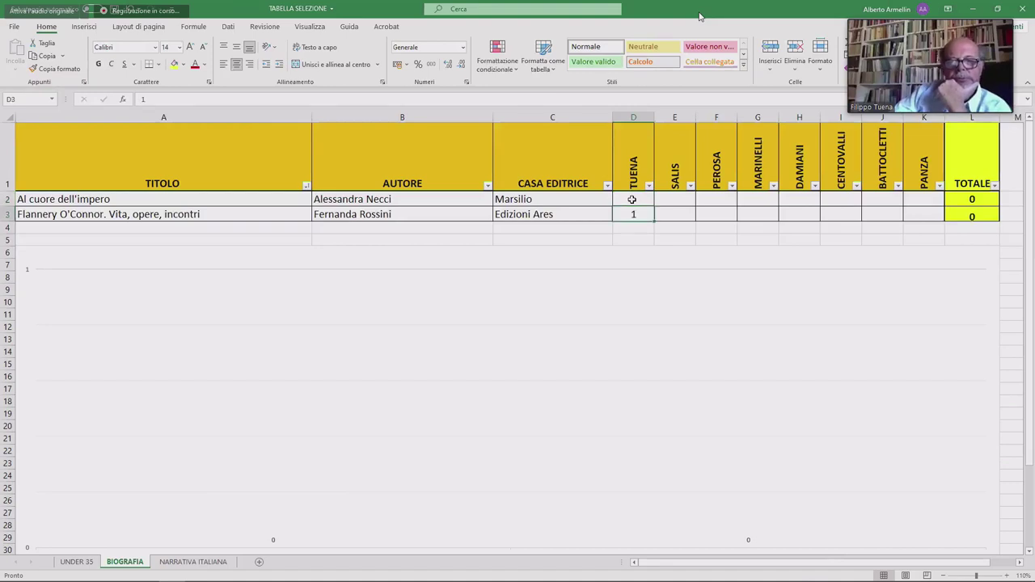
pyautogui.press('Tab')
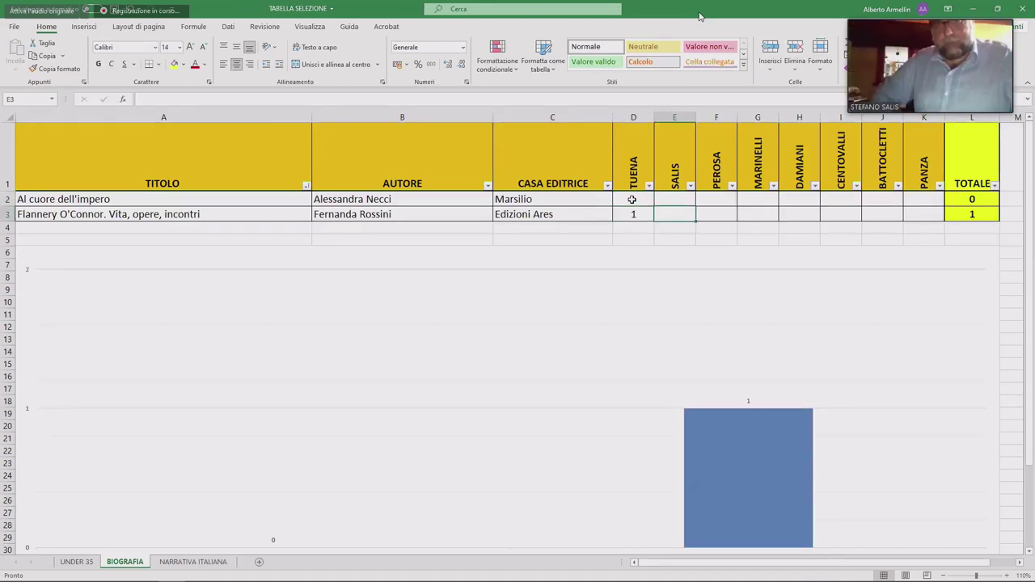
# Record votes of 1 from the next three jurors for "Al cuore dell'impero" in cells E2, F2 and G2.
pyautogui.press('Up')
pyautogui.write('1')
pyautogui.press('Tab')
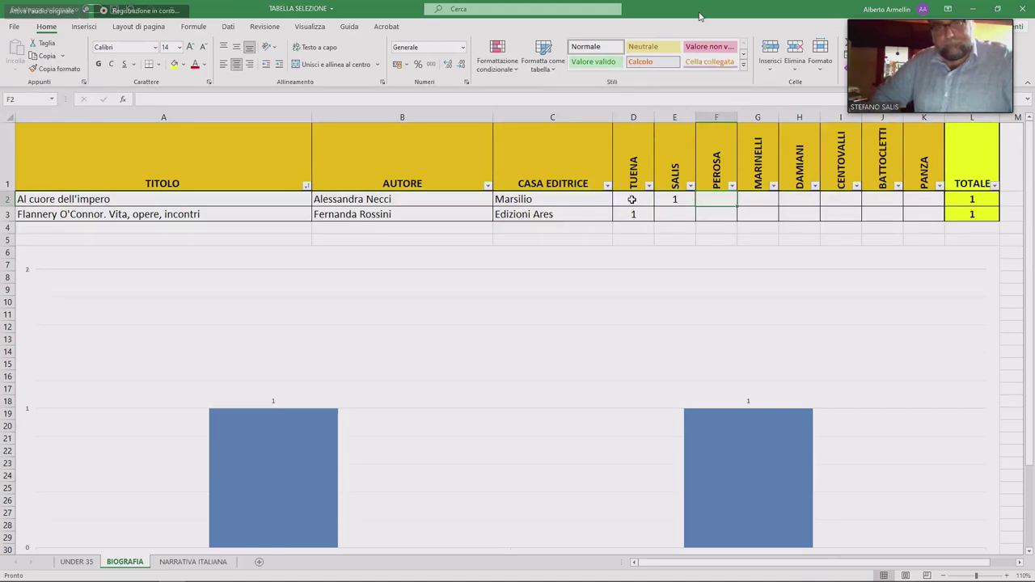
pyautogui.write('1')
pyautogui.press('Tab')
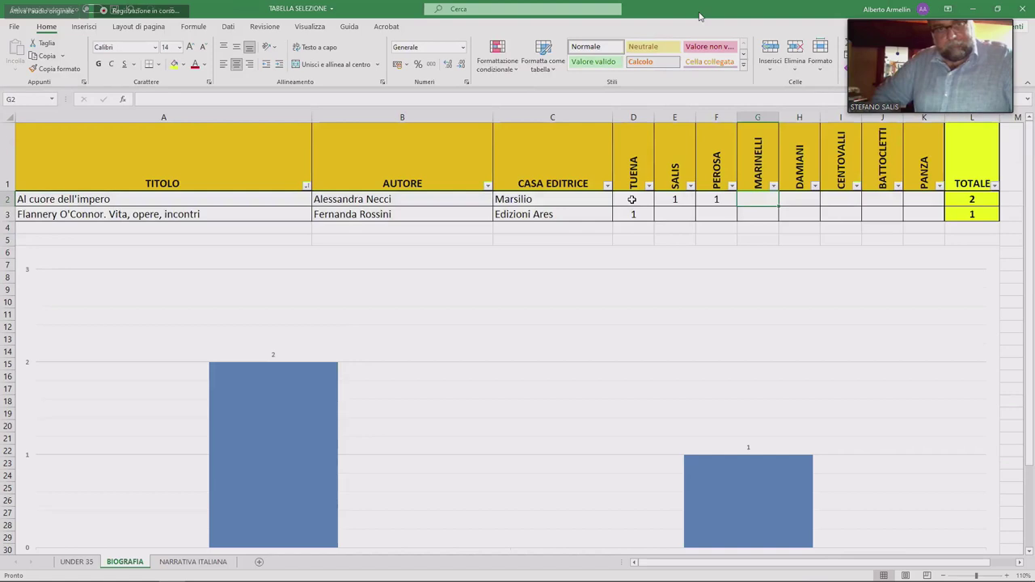
pyautogui.write('1')
pyautogui.press('Tab')
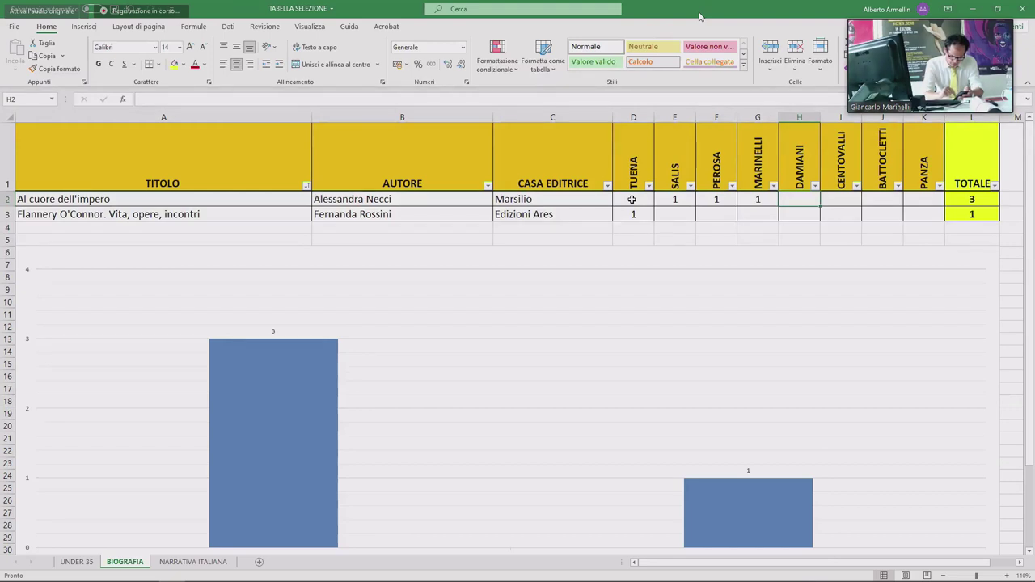
# Record the fifth juror's vote as 1 for "Flannery O'Connor. Vita, opere, incontri" in cell H3.
pyautogui.press('Down')
pyautogui.write('1')
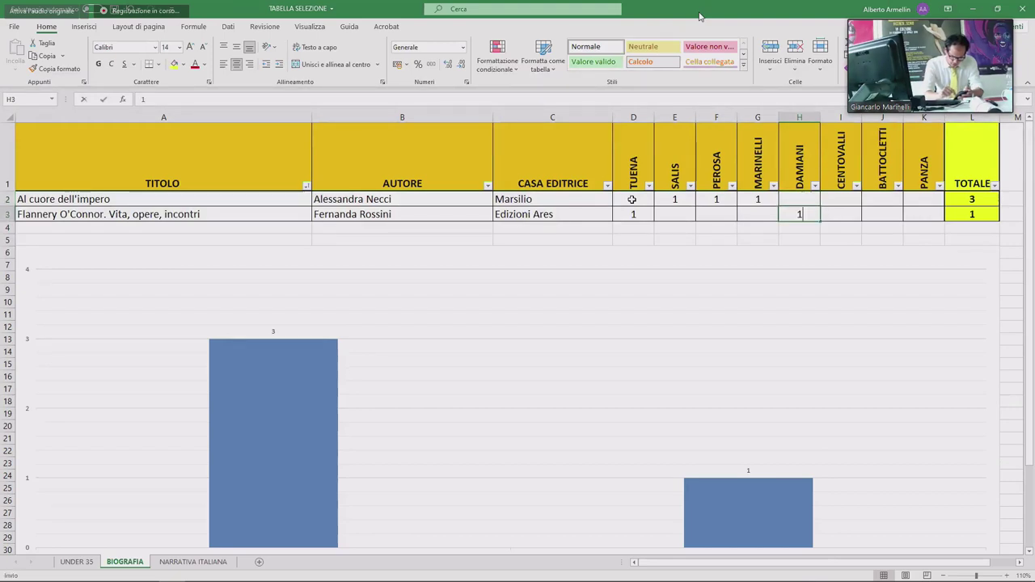
pyautogui.press('Tab')
pyautogui.press('Left')
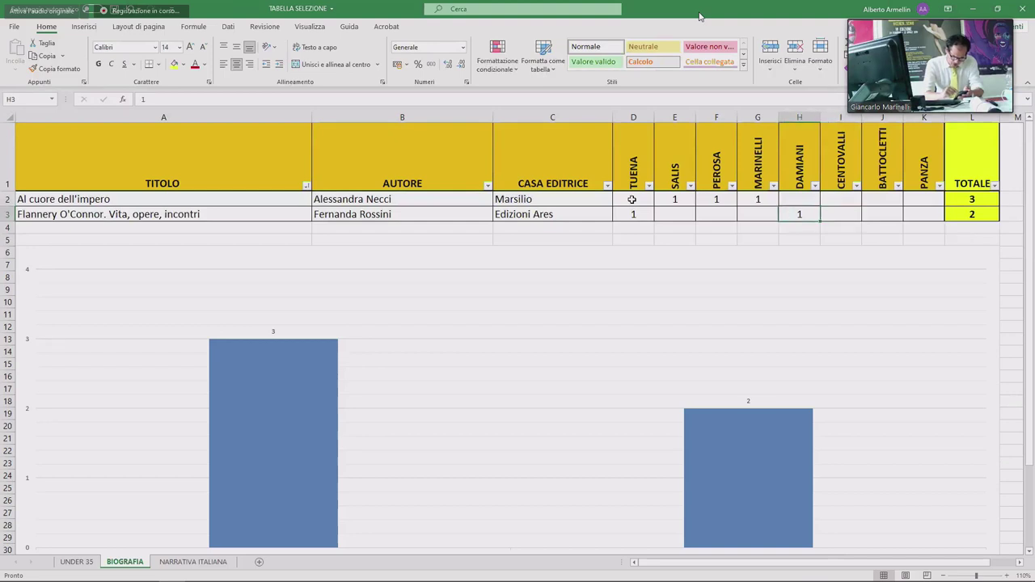
pyautogui.press('Right')
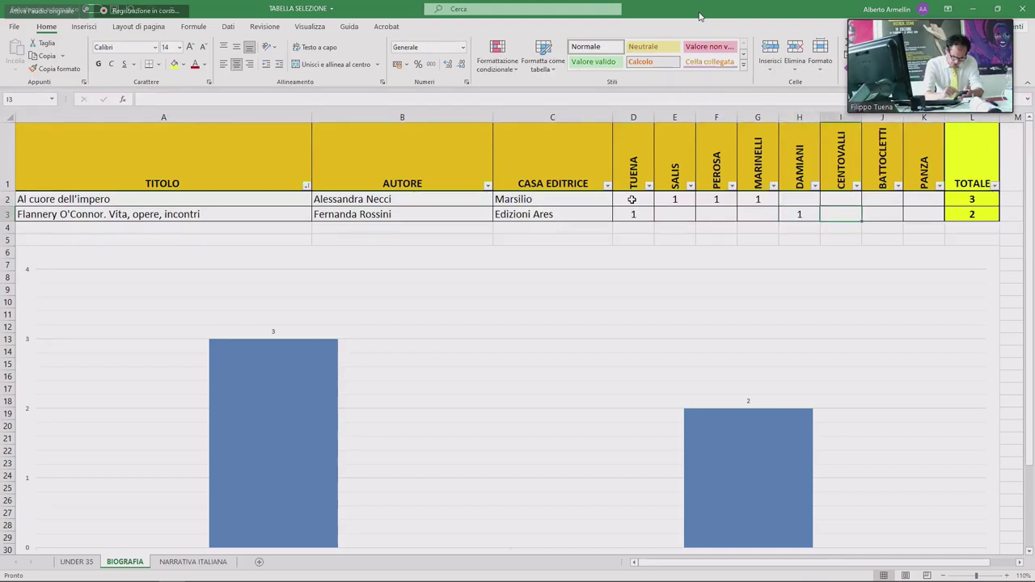
pyautogui.press('Up')
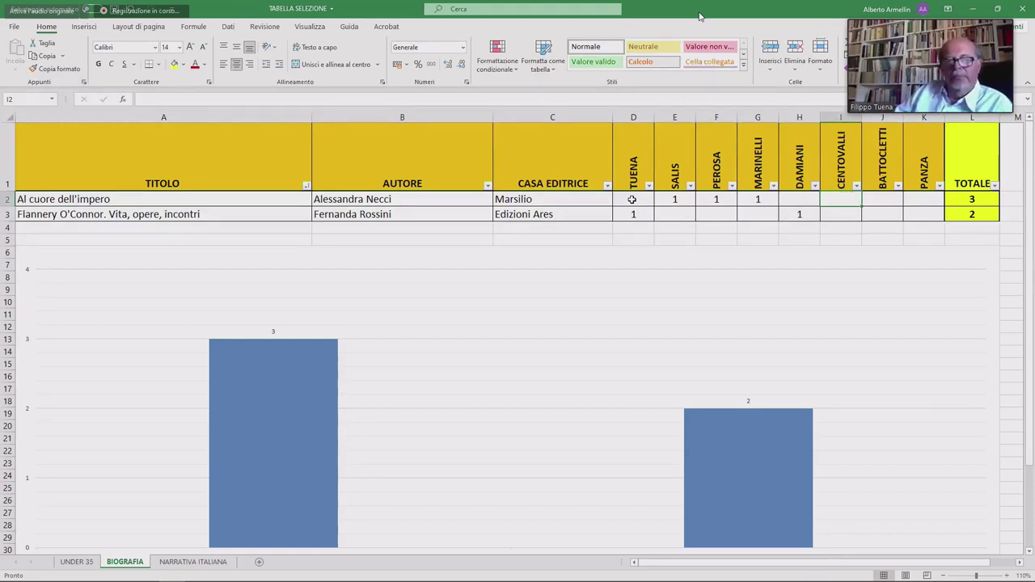
pyautogui.write('1')
pyautogui.press('Return')
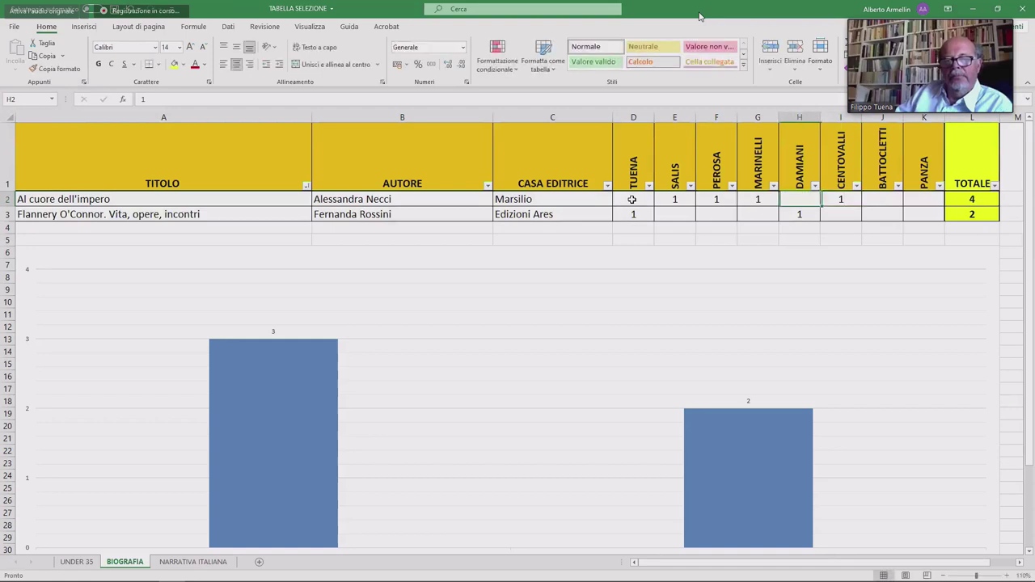
pyautogui.press('Delete')
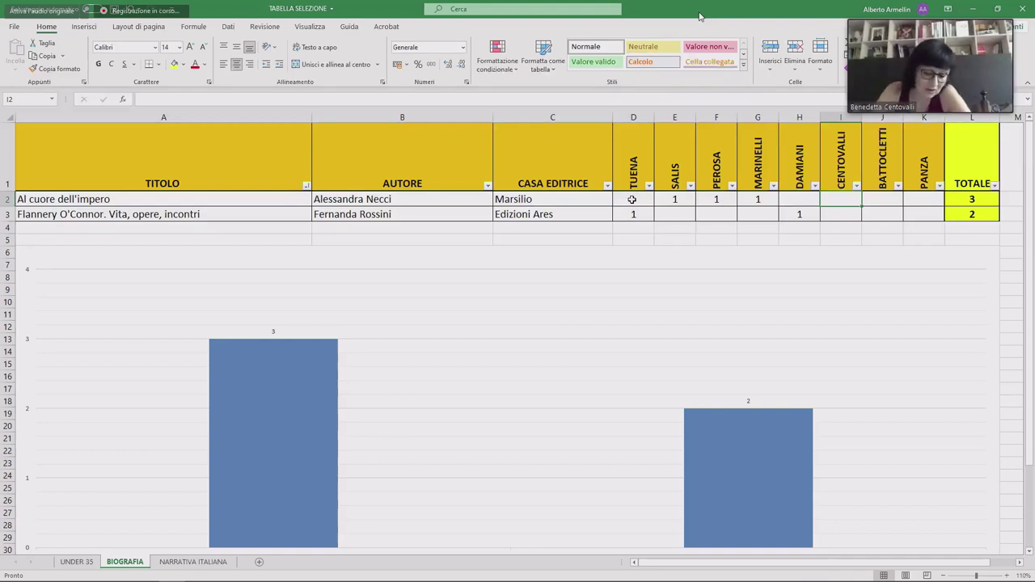
# Record votes of 1 from the sixth and seventh jurors for "Flannery O'Connor. Vita, opere, incontri" in cells I3 and J3.
pyautogui.press('Down')
pyautogui.write('1')
pyautogui.press('Tab')
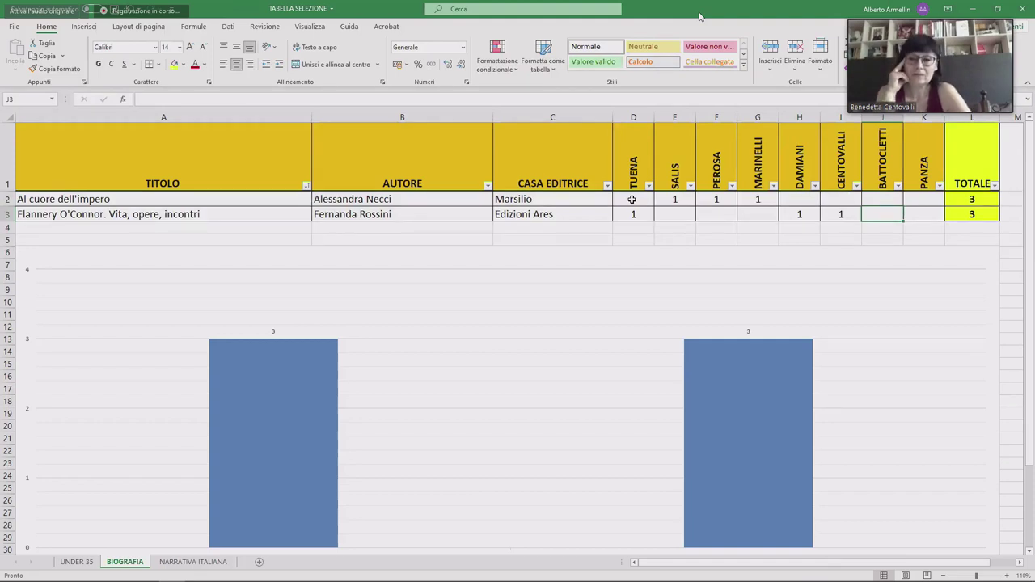
pyautogui.write('1')
pyautogui.press('Tab')
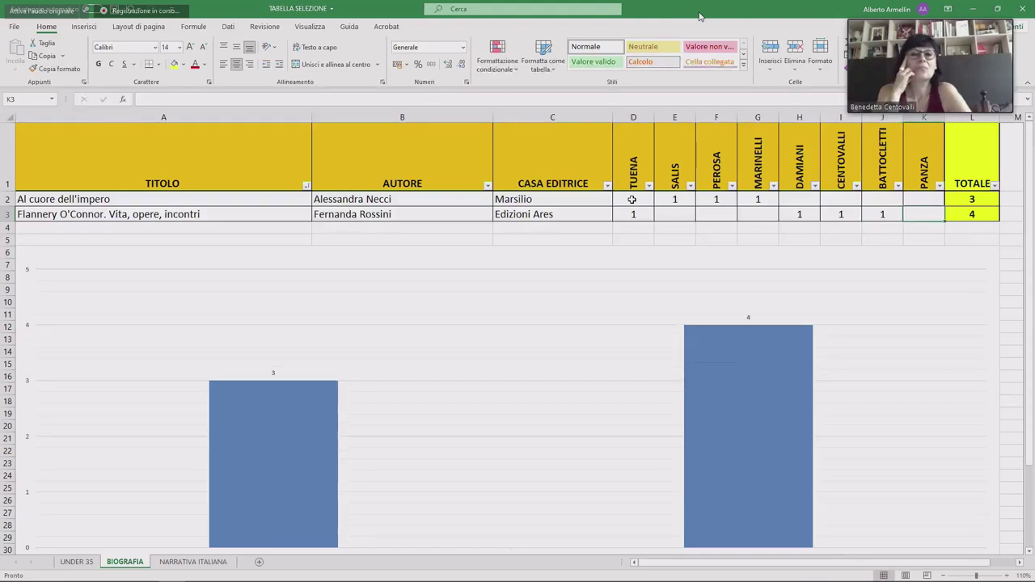
# Set the last juror's vote for "Al cuore dell'impero" in cell K2 to 2.
pyautogui.press('Up')
pyautogui.write('1')
pyautogui.press('Return')
pyautogui.press('Up')
pyautogui.write('2')
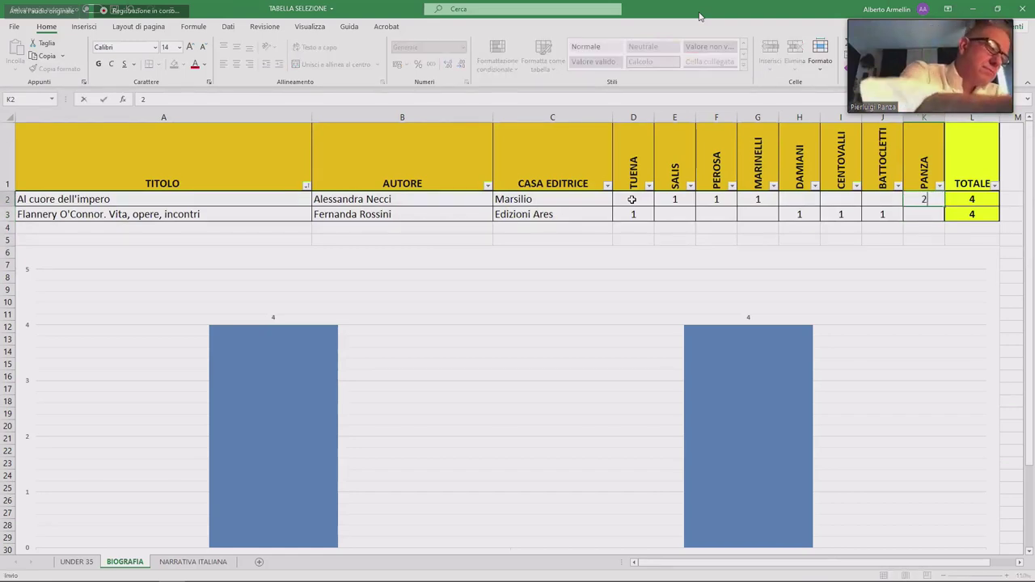
pyautogui.press('Return')
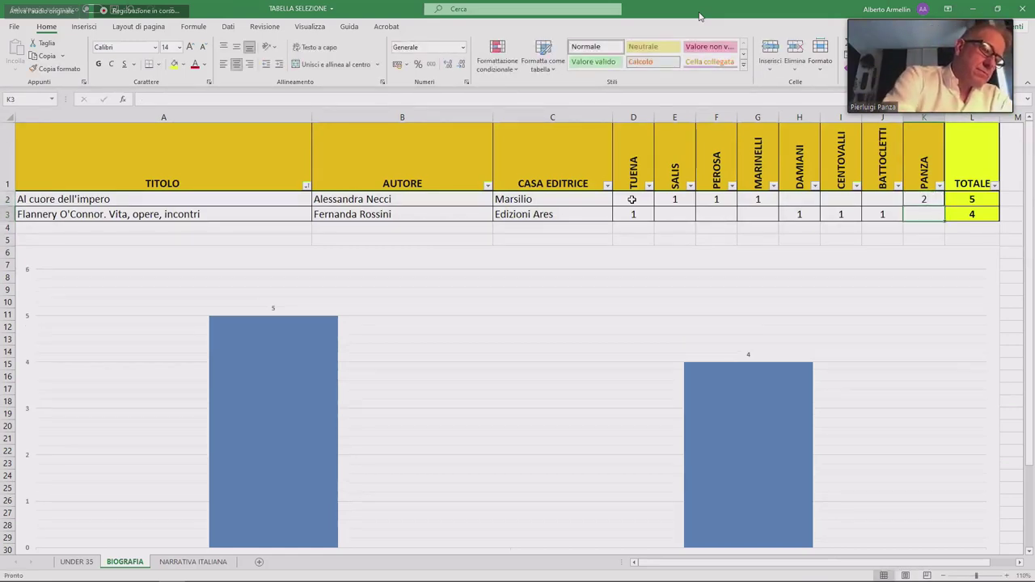
pyautogui.moveTo(224, 412)
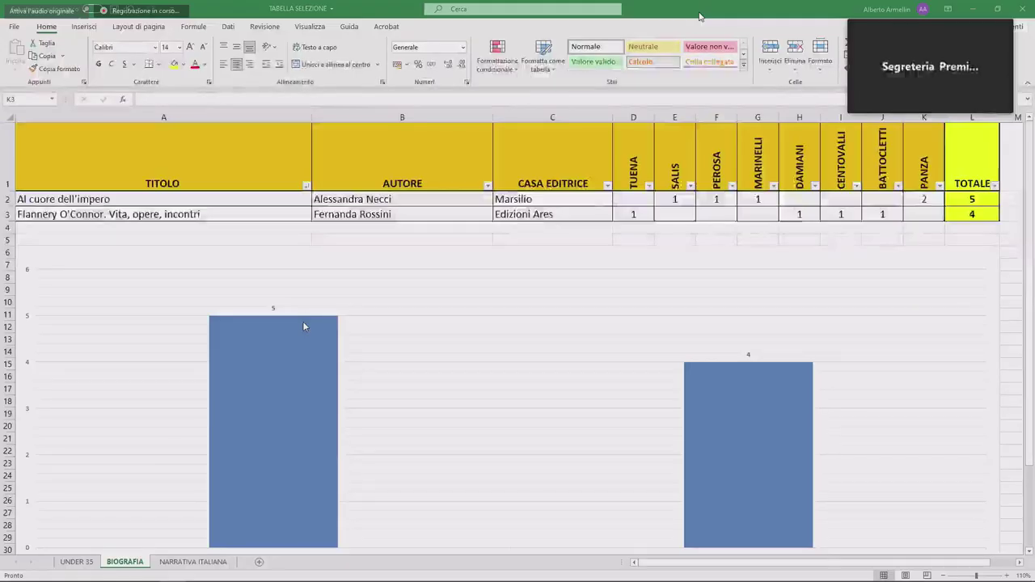
pyautogui.moveTo(304, 326)
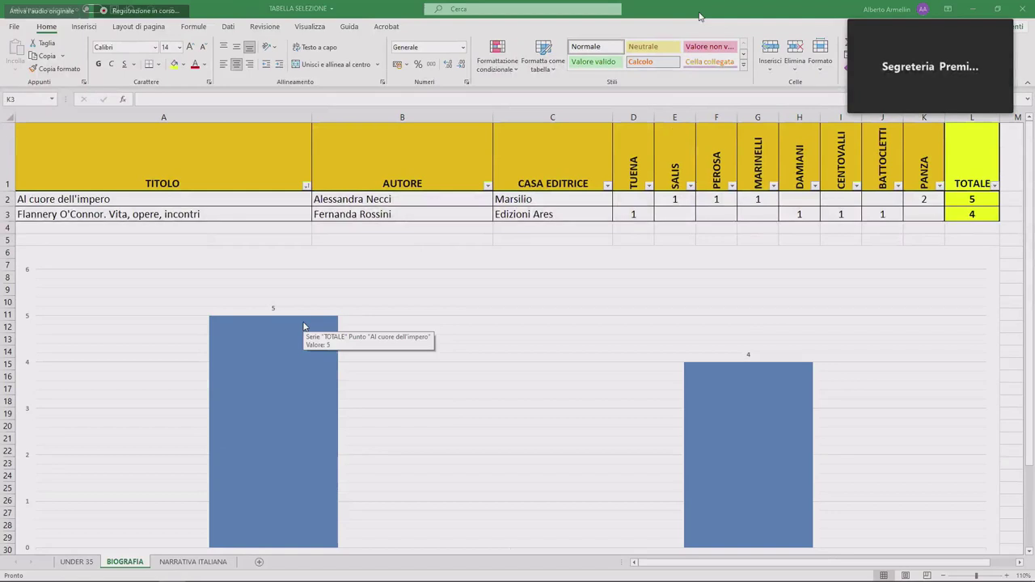
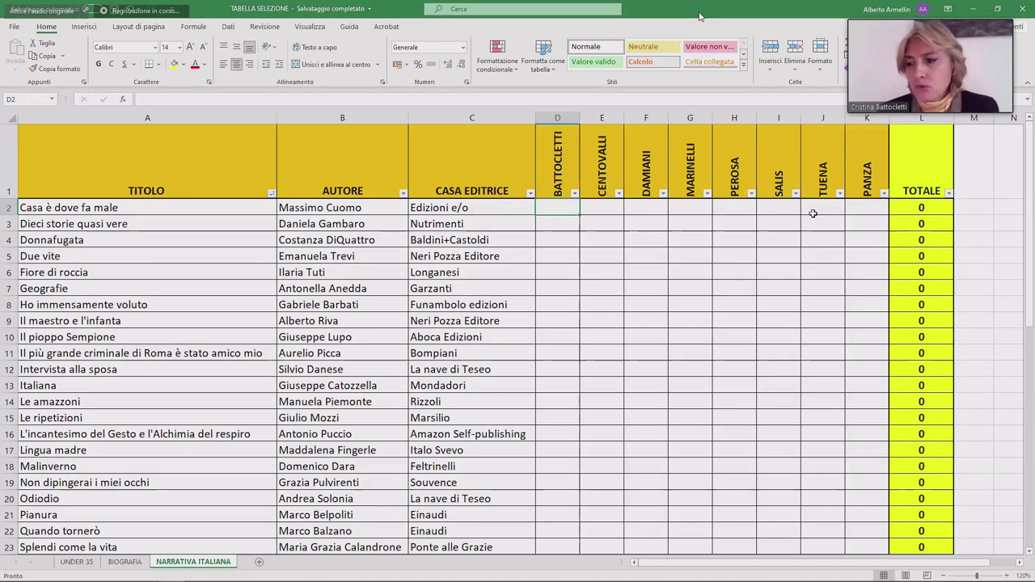
# On the NARRATIVA ITALIANA sheet, record the first juror's vote as 1 for "Pianura" in cell D21.
pyautogui.press('Down')
pyautogui.press('Down')
pyautogui.press('Down')
pyautogui.press('Down')
pyautogui.press('Down')
pyautogui.press('Down')
pyautogui.press('Down')
pyautogui.press('Down')
pyautogui.press('Down')
pyautogui.press('Down')
pyautogui.press('Down')
pyautogui.press('Down')
pyautogui.press('Down')
pyautogui.press('Down')
pyautogui.press('Down')
pyautogui.press('Down')
pyautogui.write('1')
pyautogui.press('Up')
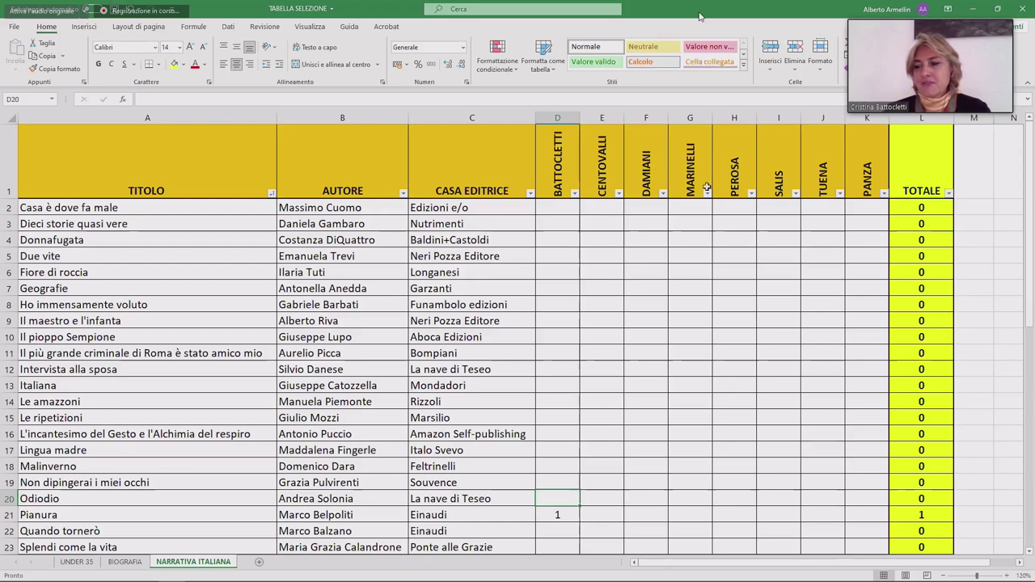
# Record the first juror's vote as 1 for "Splendi come la vita" in cell D23.
pyautogui.click(571, 533)
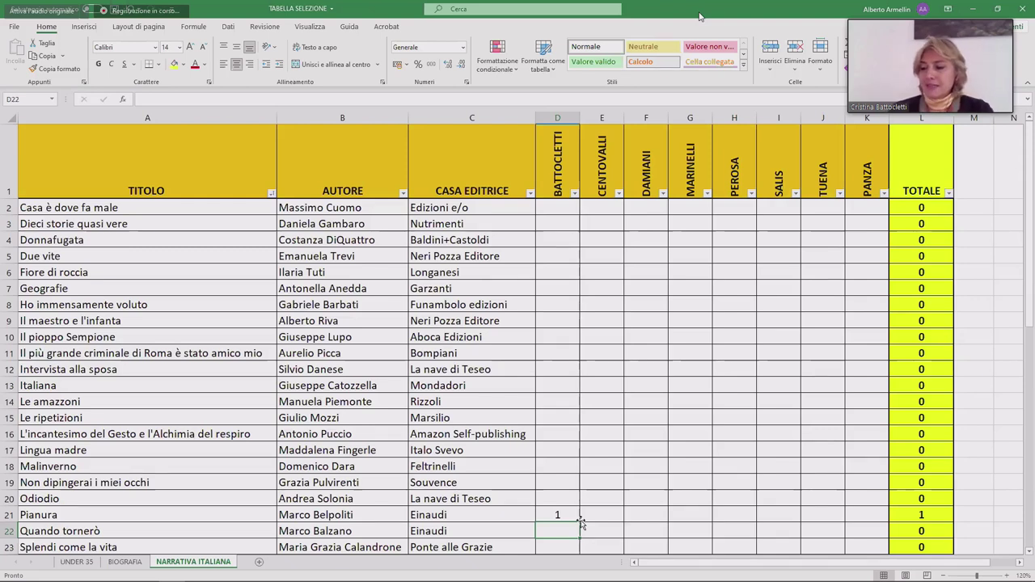
pyautogui.click(558, 543)
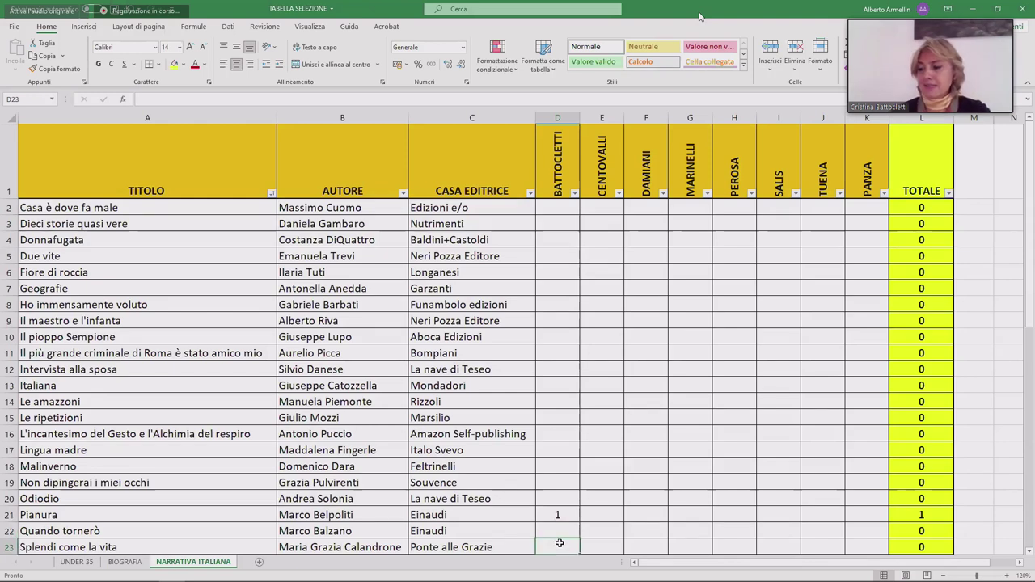
pyautogui.write('1')
# Record the first juror's vote as 1 for "Due vite" in cell D5.
pyautogui.click(566, 528)
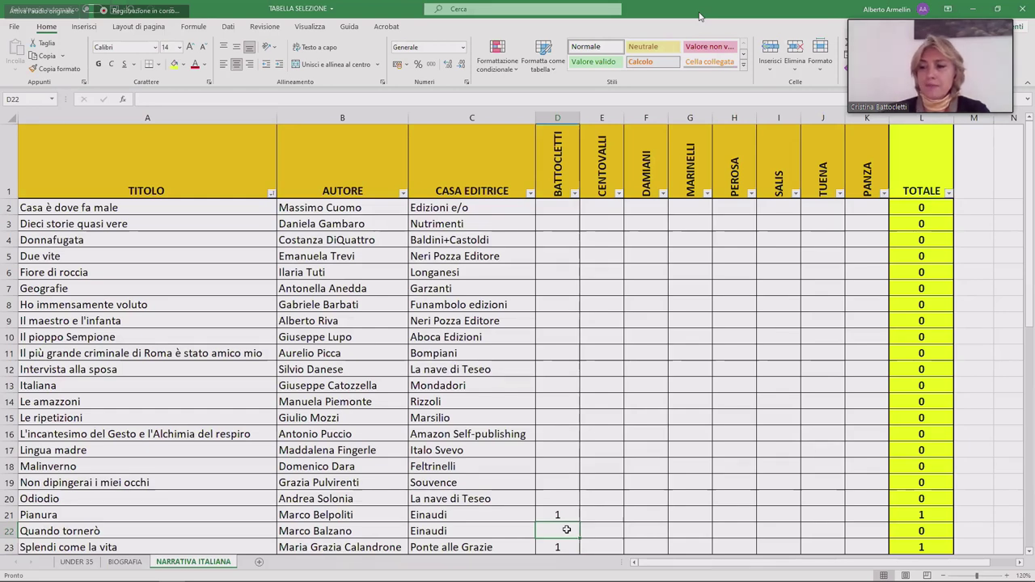
pyautogui.press('Up')
pyautogui.press('Up')
pyautogui.press('Up')
pyautogui.press('Up')
pyautogui.press('Up')
pyautogui.press('Up')
pyautogui.press('Up')
pyautogui.press('Up')
pyautogui.press('Up')
pyautogui.press('Up')
pyautogui.press('Up')
pyautogui.press('Up')
pyautogui.press('Up')
pyautogui.press('Up')
pyautogui.press('Up')
pyautogui.press('Up')
pyautogui.press('Up')
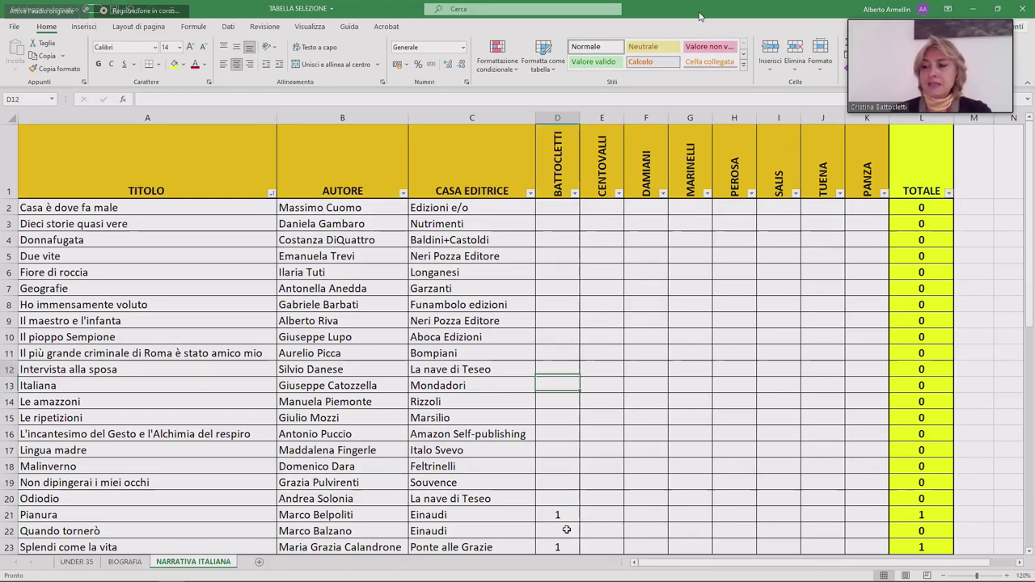
pyautogui.write('1')
pyautogui.press('Return')
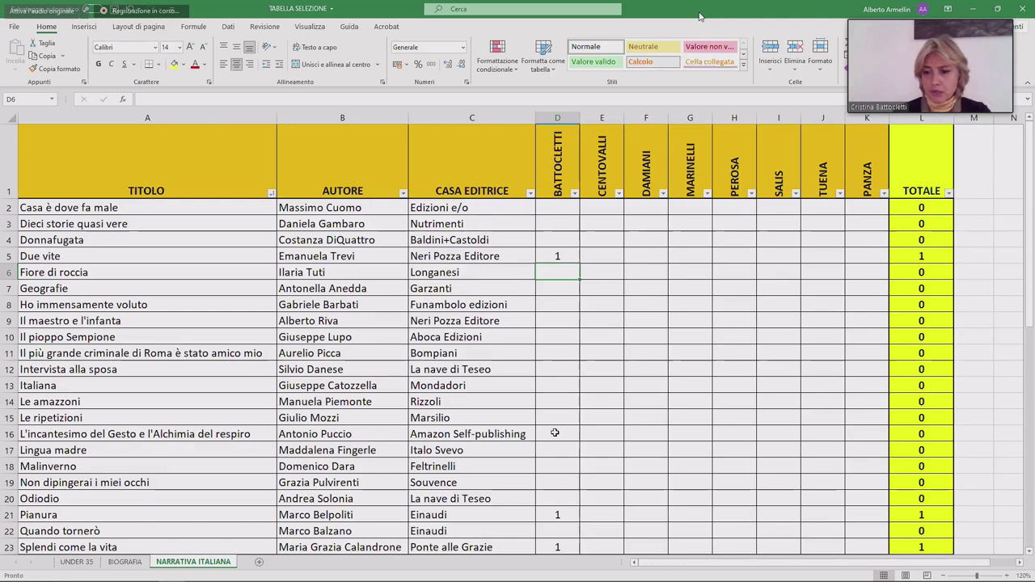
# Record the first juror's vote as 1 for "Intervista alla sposa" in cell D12.
pyautogui.click(564, 371)
pyautogui.write('1')
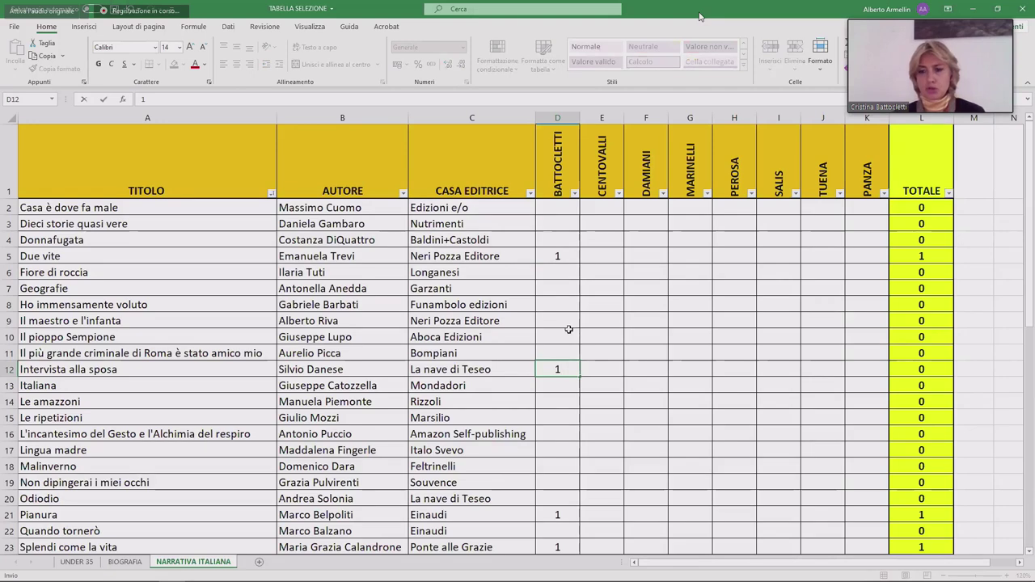
pyautogui.scroll(-1, 565, 338)
pyautogui.scroll(1, 565, 338)
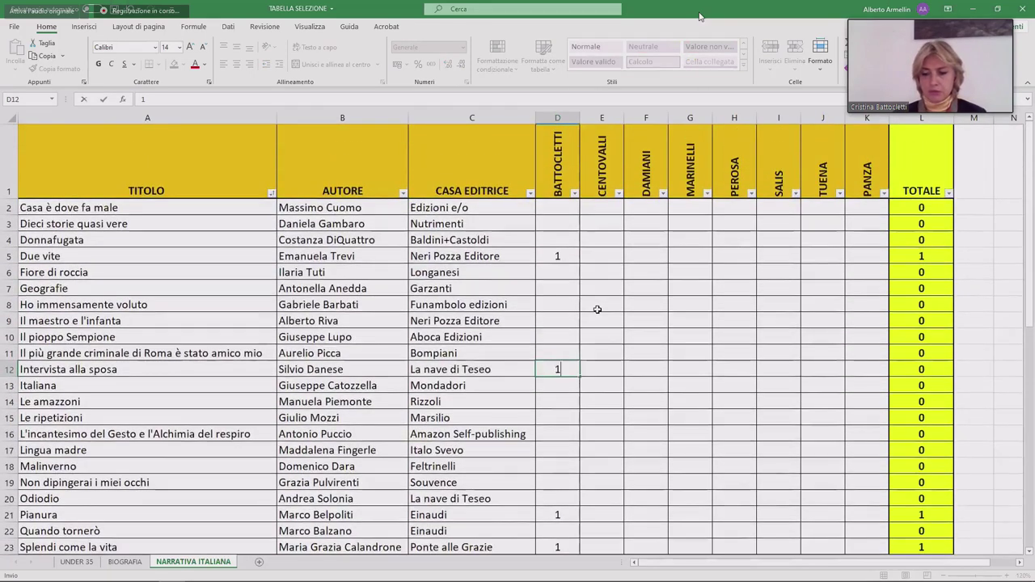
pyautogui.click(597, 310)
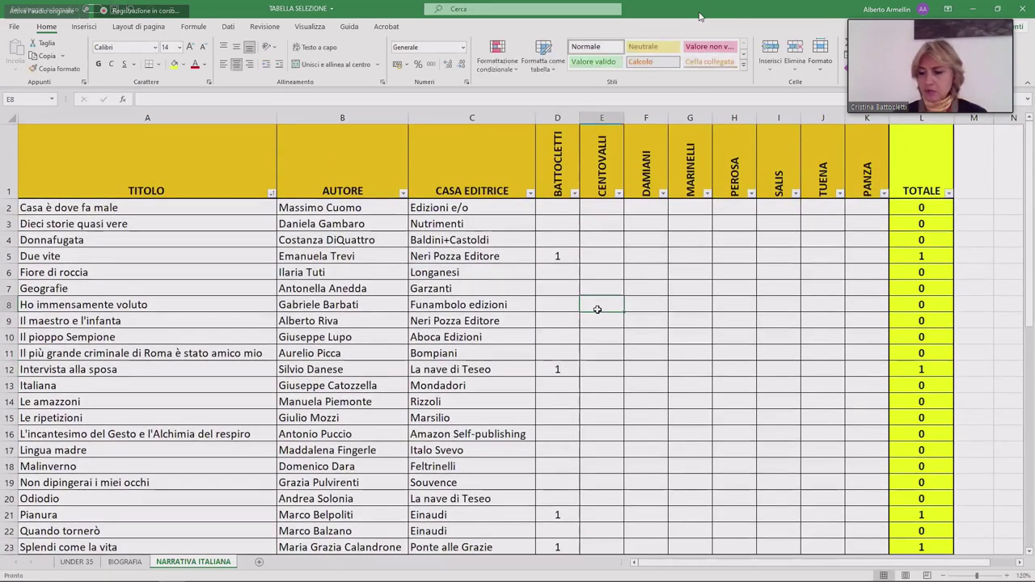
pyautogui.click(552, 273)
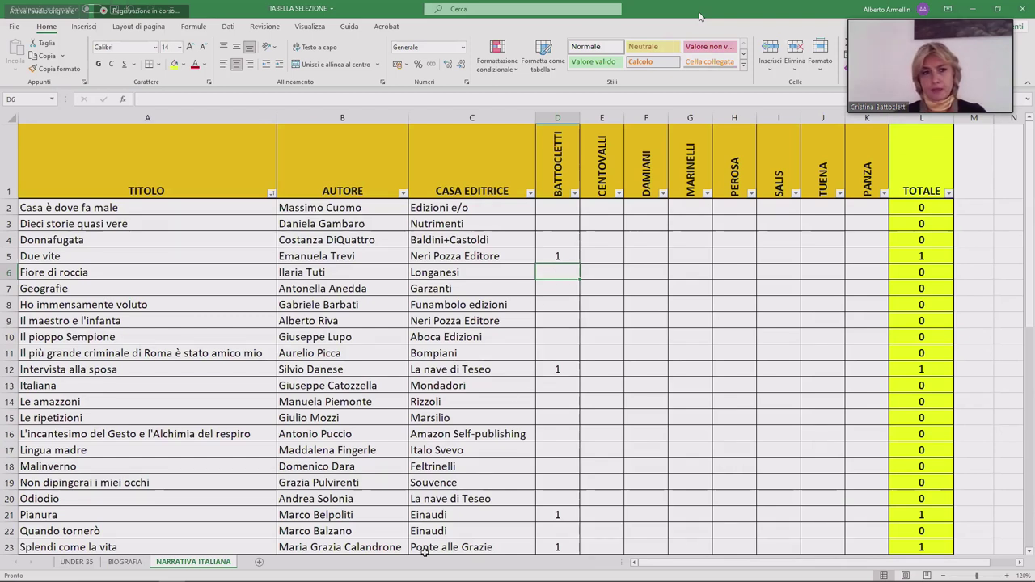
pyautogui.click(567, 307)
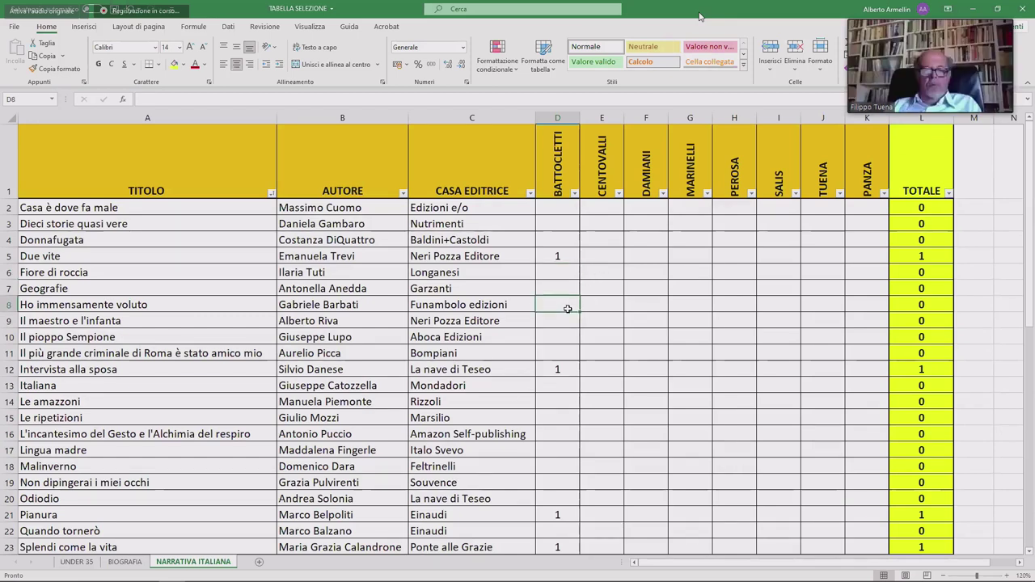
pyautogui.scroll(-2, 682, 439)
pyautogui.scroll(2, 587, 416)
pyautogui.scroll(1, 569, 418)
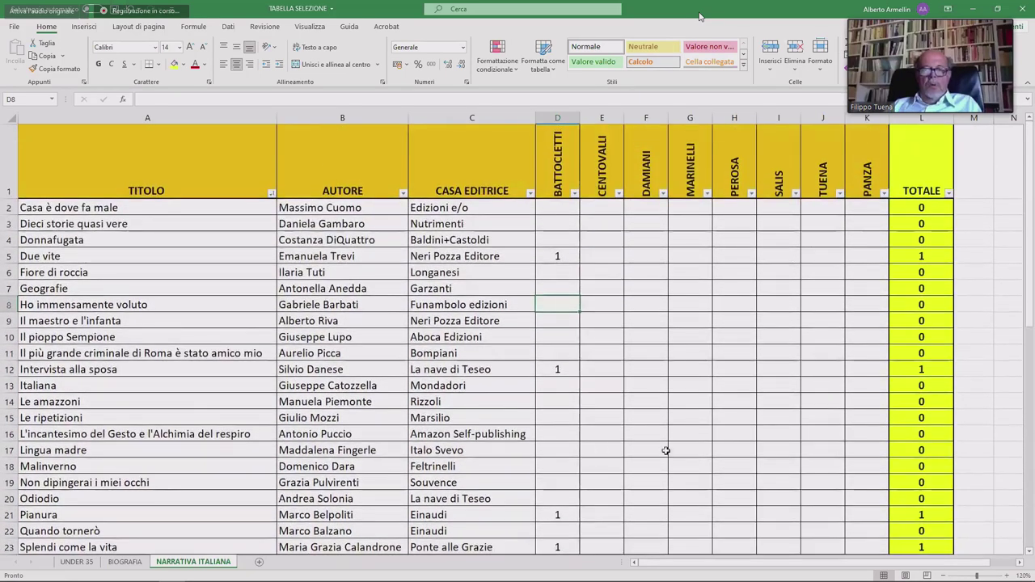
pyautogui.click(771, 429)
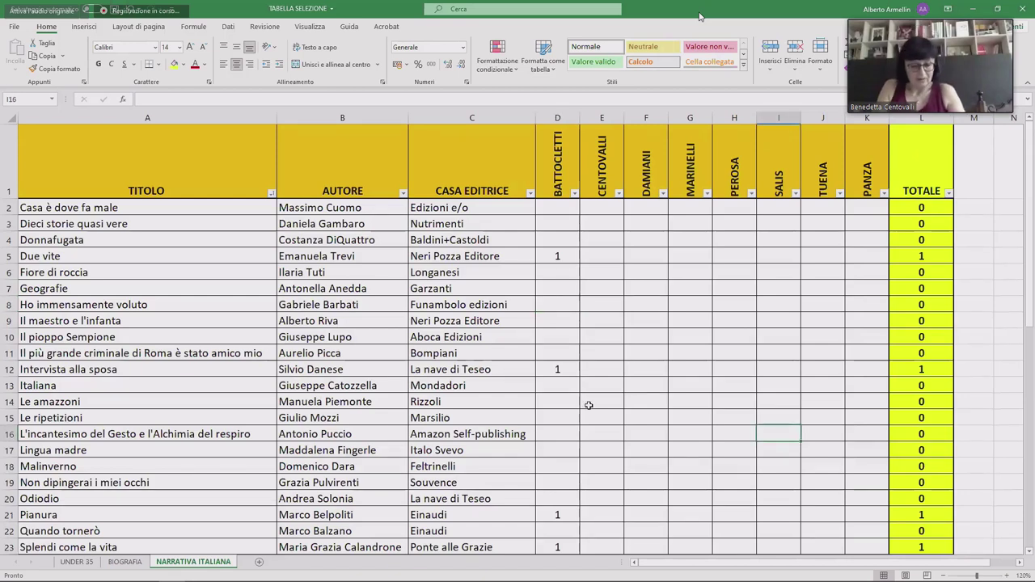
pyautogui.scroll(1, 569, 255)
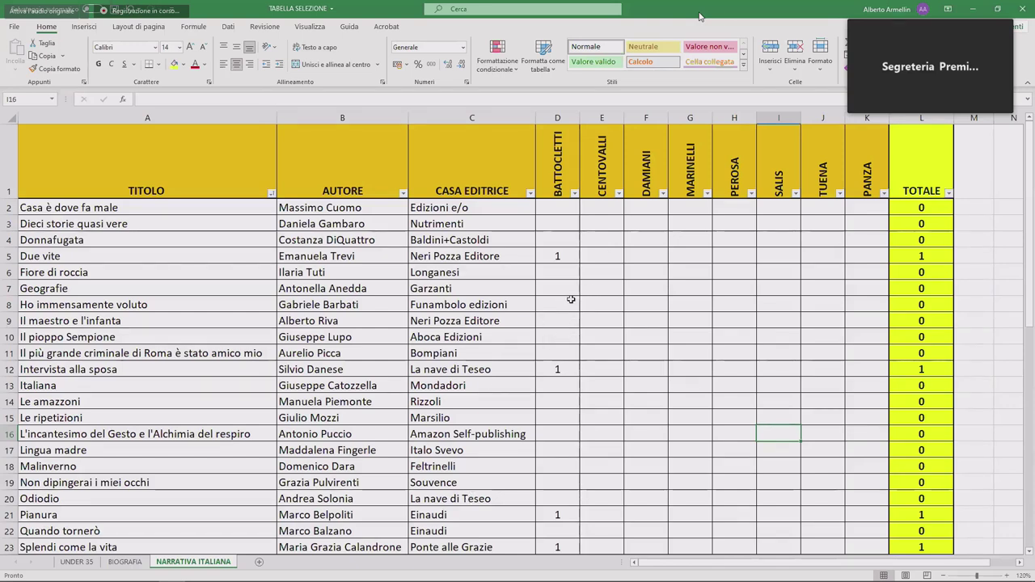
pyautogui.click(566, 256)
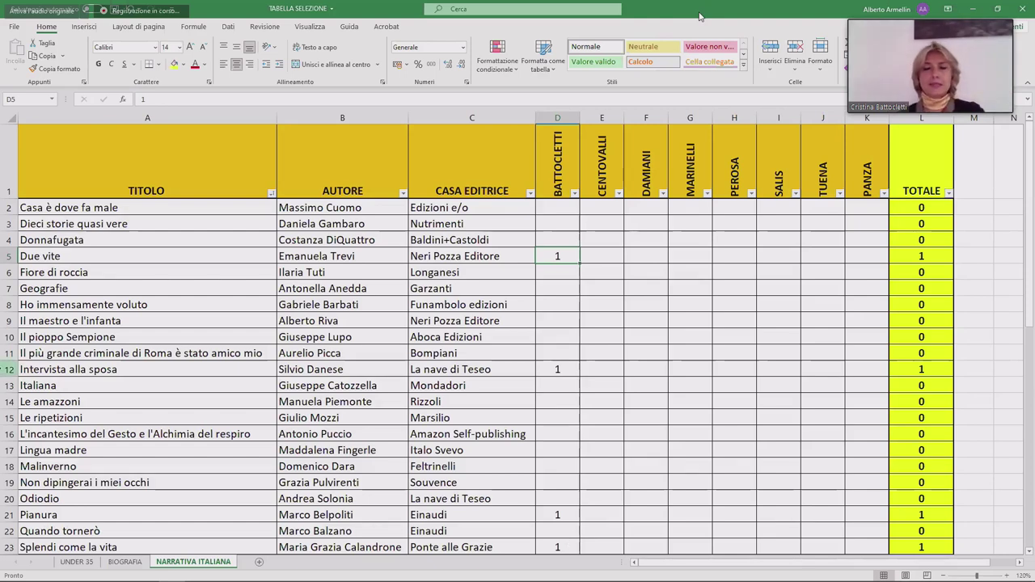
# Record the first juror's vote as 1 for "Il più grande criminale di Roma è stato amico mio" in cell D11.
pyautogui.click(10, 353)
pyautogui.click(569, 354)
pyautogui.write('1')
pyautogui.click(596, 354)
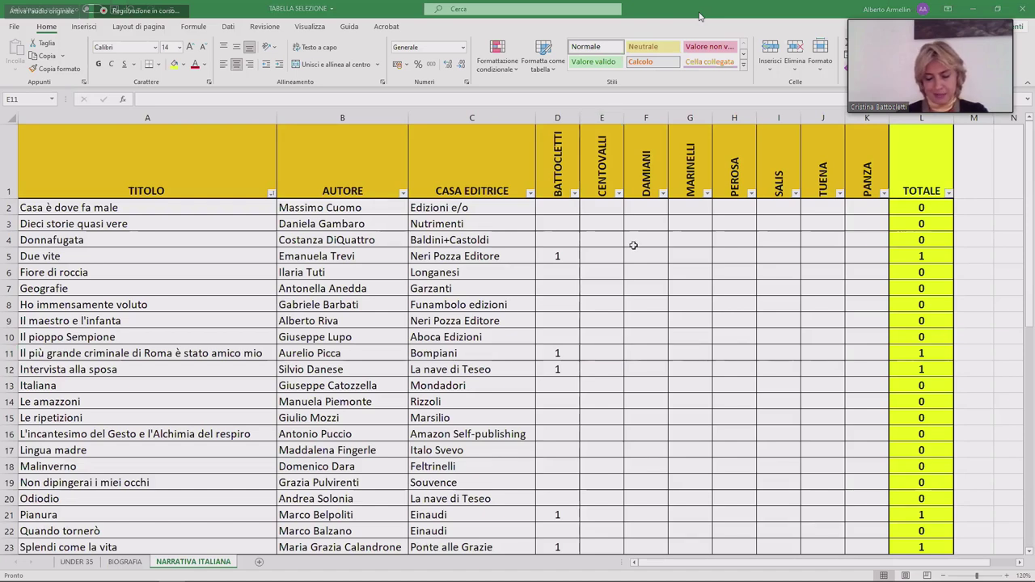
# Record the second juror's vote as 1 for "Splendi come la vita" in cell E23.
pyautogui.click(615, 209)
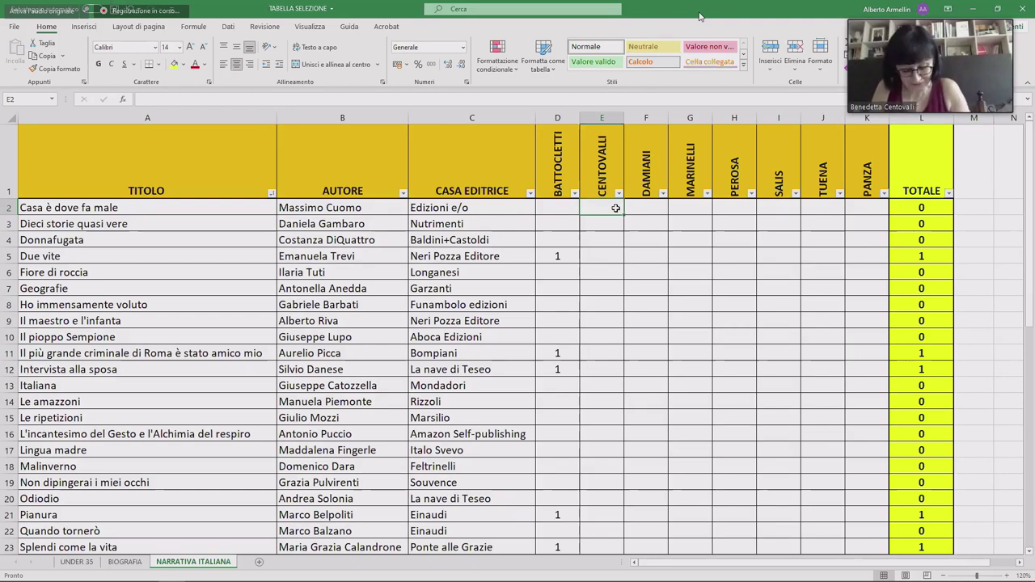
pyautogui.press('Down')
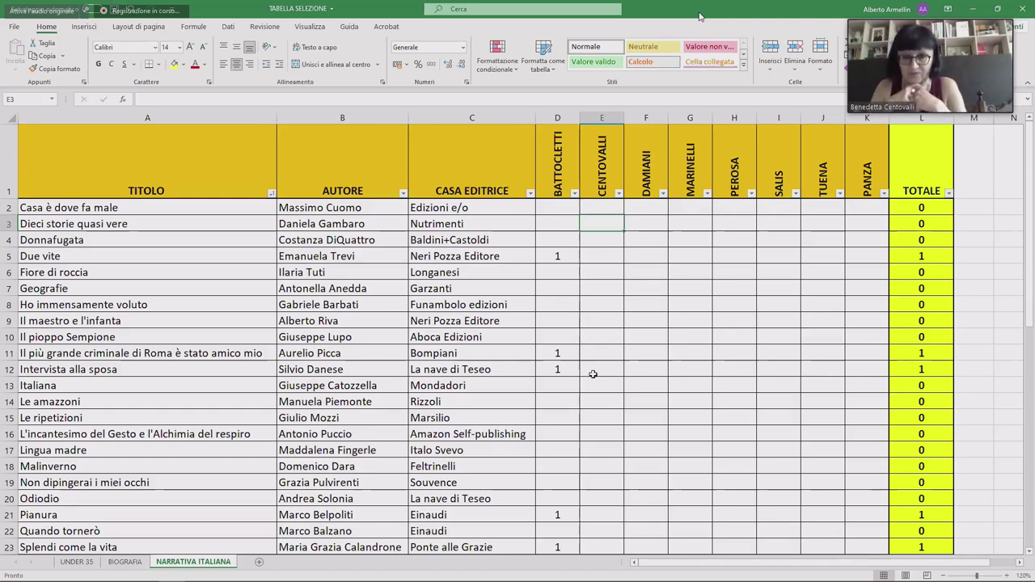
pyautogui.click(596, 542)
pyautogui.write('1')
pyautogui.click(603, 534)
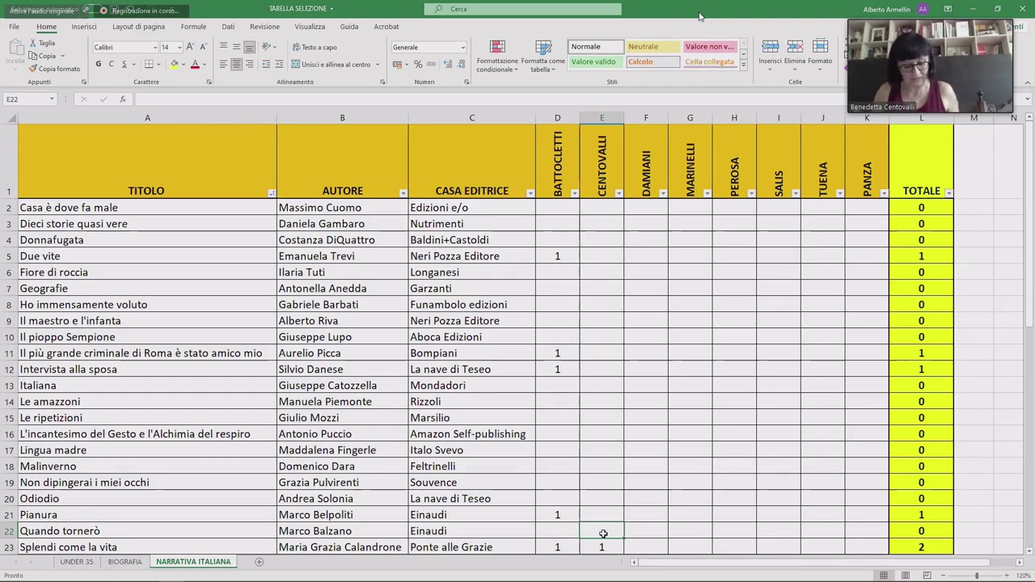
# Record the second juror's vote as 1 for "Geografie" in cell E7.
pyautogui.press('Up')
pyautogui.press('Up')
pyautogui.press('Up')
pyautogui.press('Up')
pyautogui.press('Up')
pyautogui.press('Up')
pyautogui.press('Up')
pyautogui.press('Up')
pyautogui.press('Up')
pyautogui.press('Up')
pyautogui.press('Up')
pyautogui.press('Up')
pyautogui.press('Up')
pyautogui.press('Up')
pyautogui.press('Up')
pyautogui.write('1')
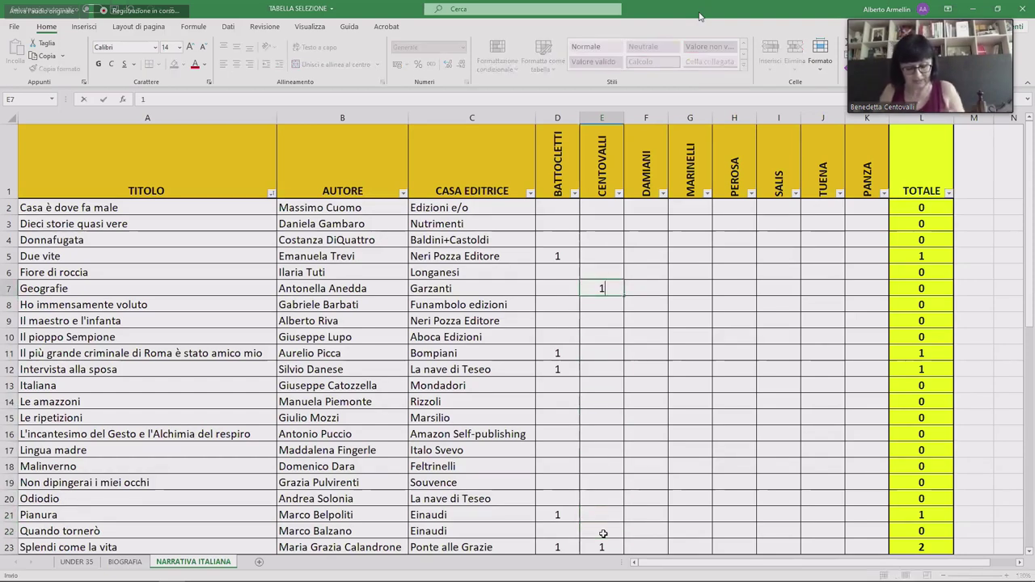
pyautogui.press('Up')
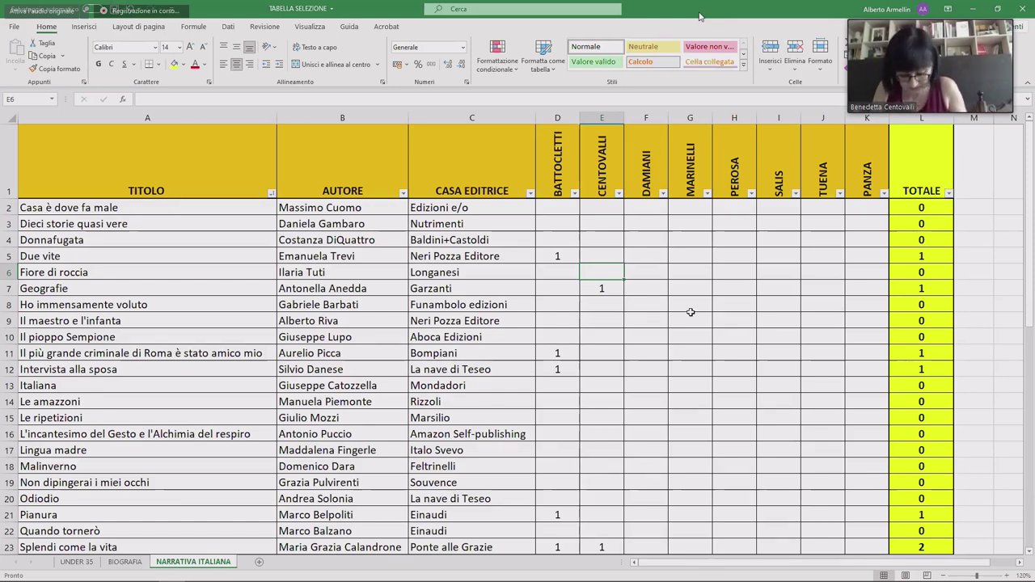
# Record the second juror's vote as 1 for "Due vite" in cell E5.
pyautogui.click(598, 256)
pyautogui.write('1')
pyautogui.click(597, 321)
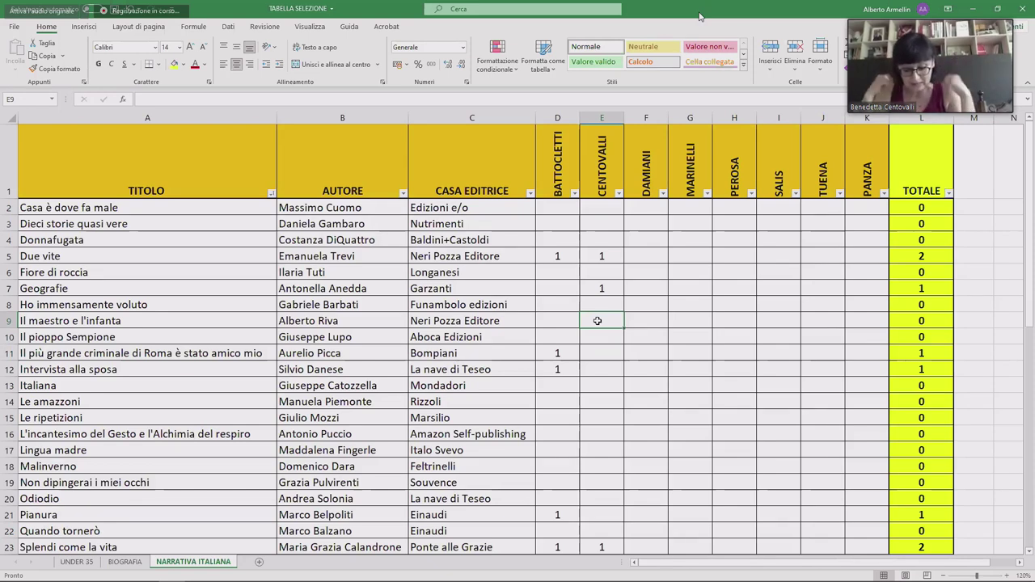
# Record the second juror's vote as 1 for "Il più grande criminale di Roma è stato amico mio" in cell E11.
pyautogui.press('Down')
pyautogui.press('Down')
pyautogui.write('1')
pyautogui.press('Return')
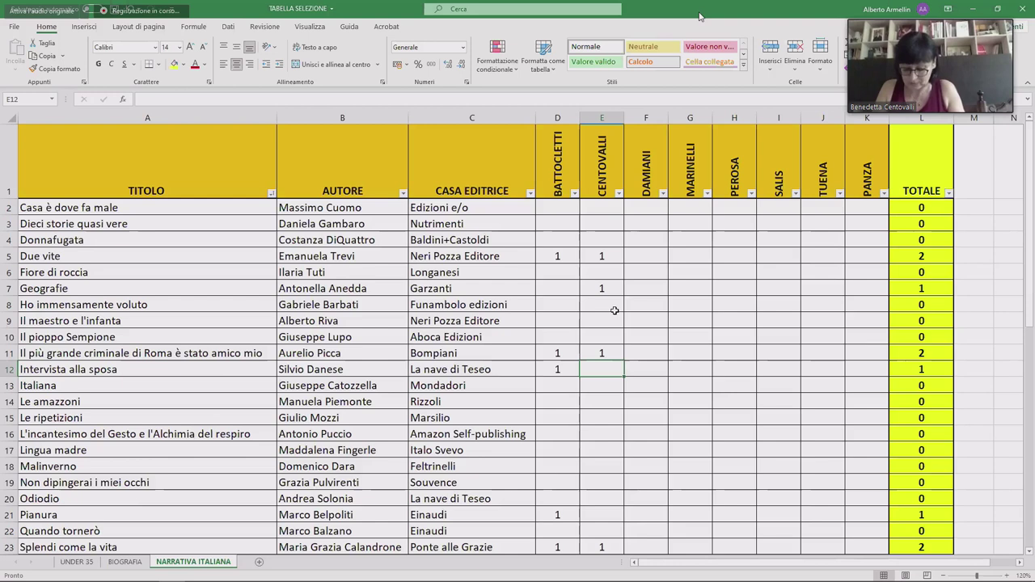
# Record the second juror's vote as 1 for "Il pioppo Sempione" in cell E10.
pyautogui.press('Down')
pyautogui.press('Down')
pyautogui.press('Down')
pyautogui.press('Down')
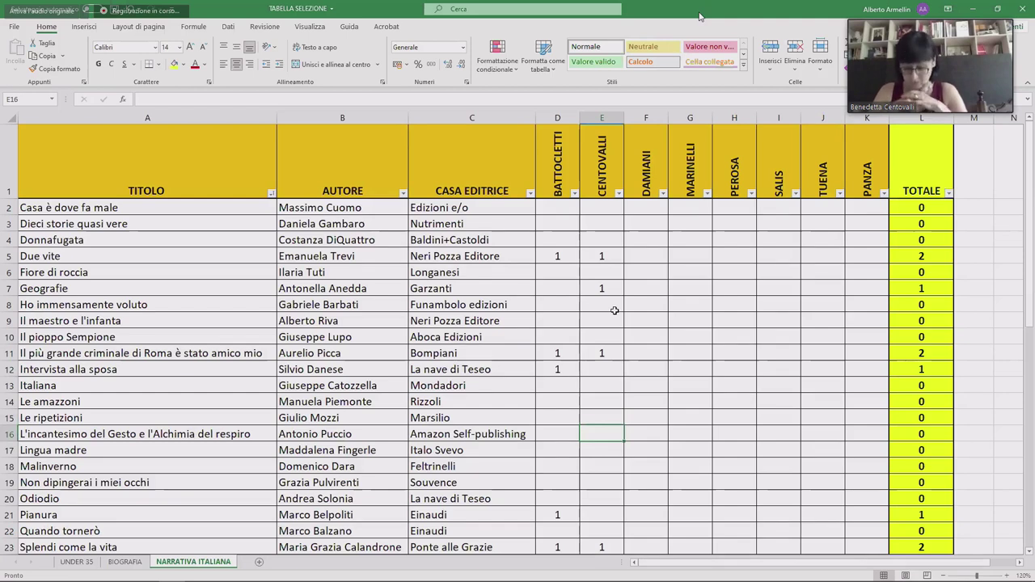
pyautogui.press('Up')
pyautogui.press('Up')
pyautogui.press('Up')
pyautogui.press('Up')
pyautogui.press('Up')
pyautogui.press('Up')
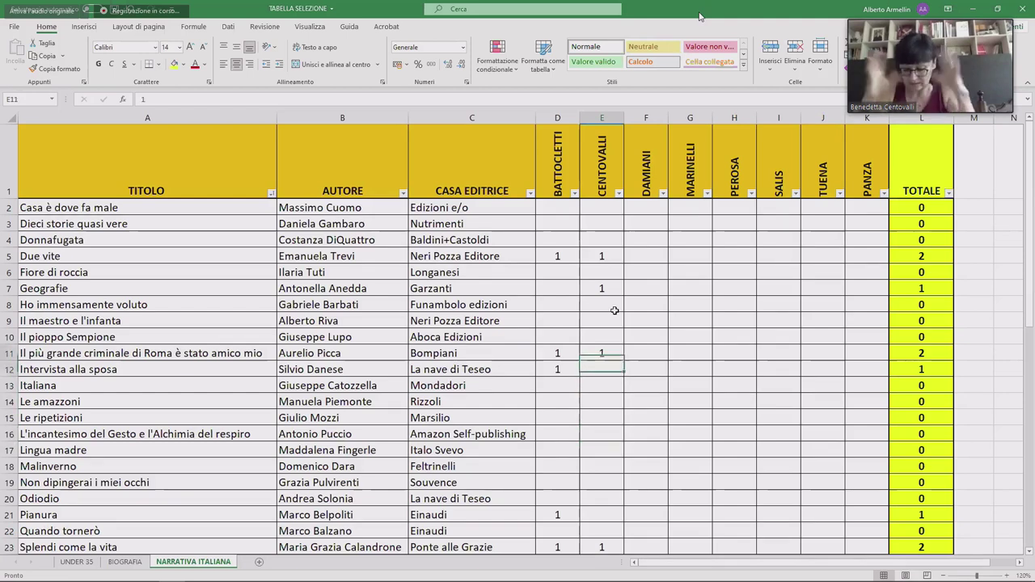
pyautogui.write('1')
pyautogui.press('Up')
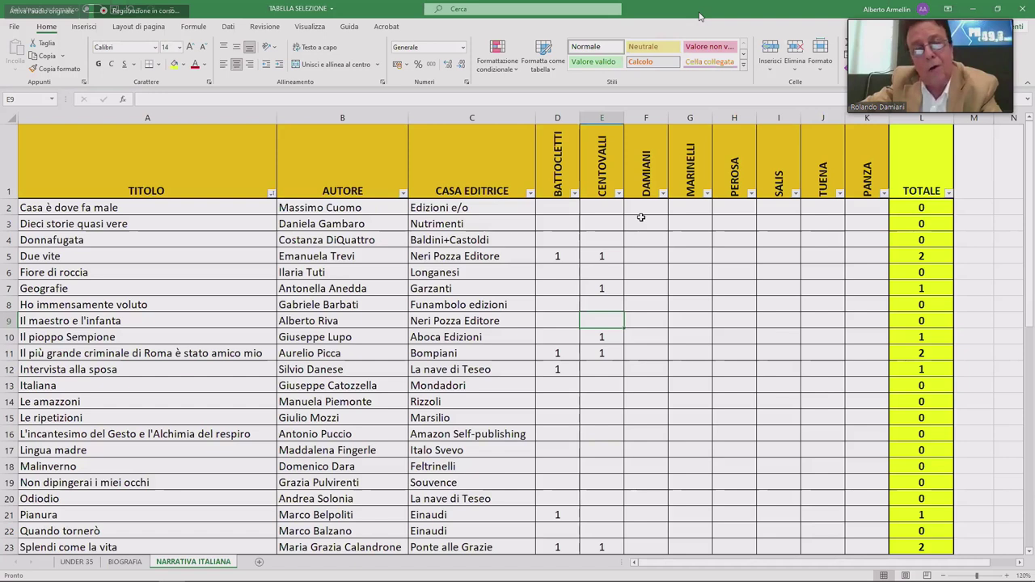
# Record the third juror's vote as 1 for "Odiodio" in cell F20.
pyautogui.click(647, 497)
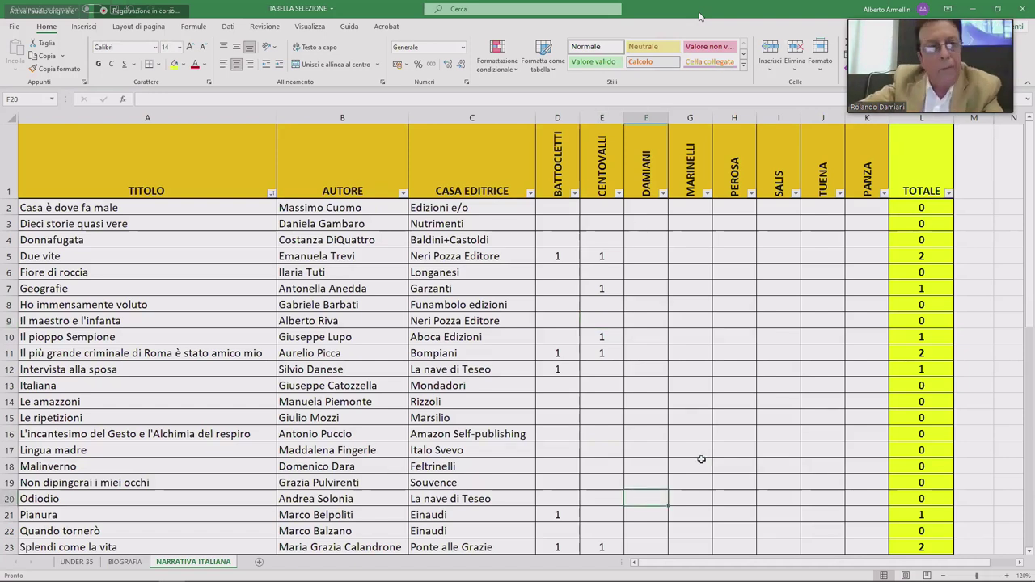
pyautogui.write('1')
pyautogui.press('Up')
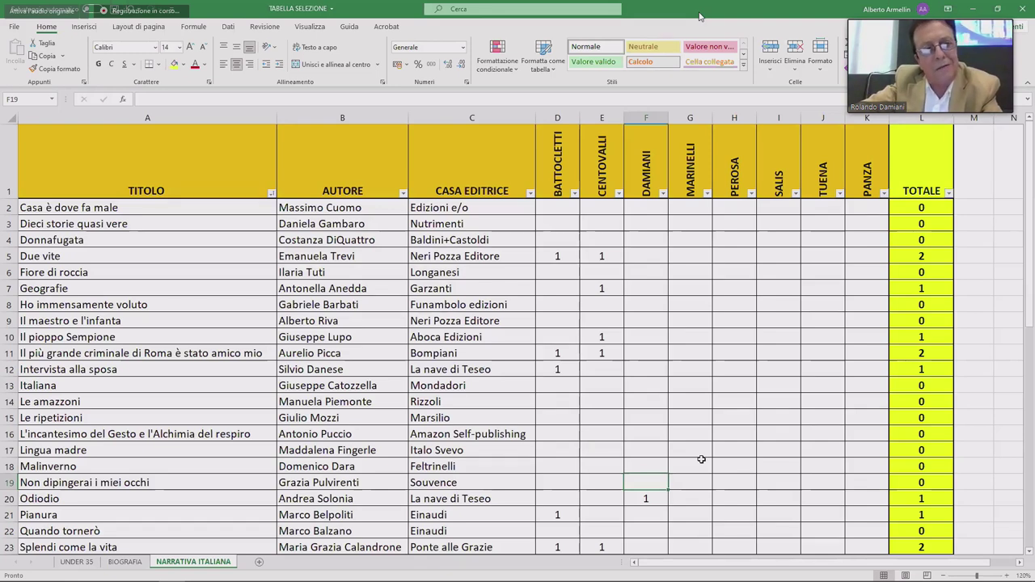
# Record the third juror's vote as 1 for "Italiana" in cell F13.
pyautogui.press('Down')
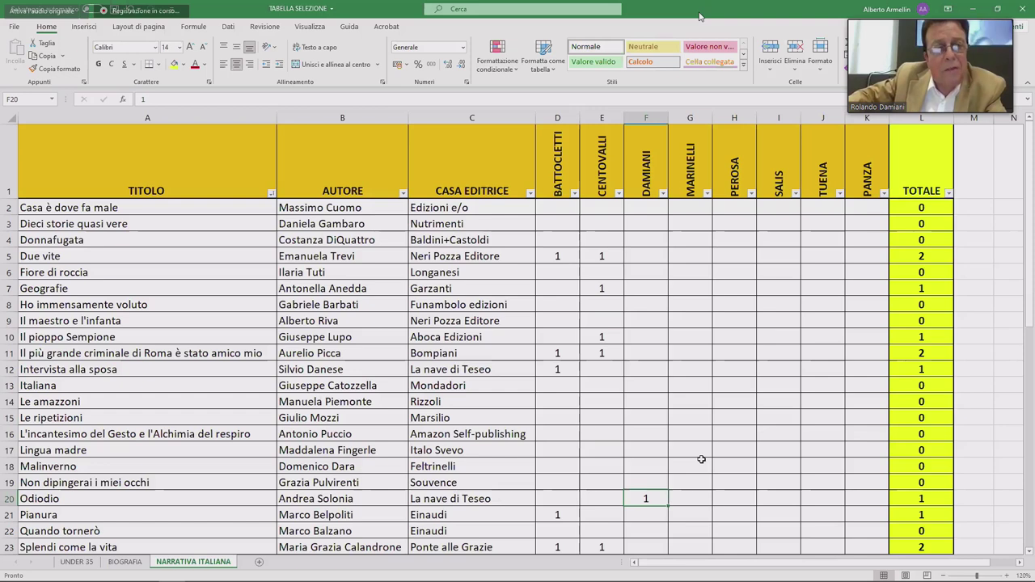
pyautogui.press('Down')
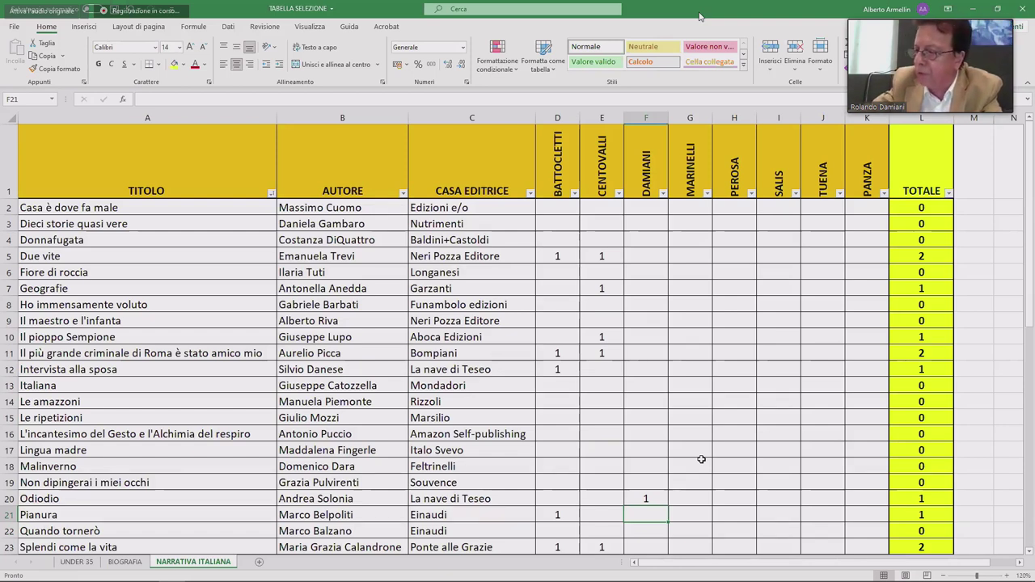
pyautogui.press('Up')
pyautogui.press('Up')
pyautogui.press('Up')
pyautogui.press('Up')
pyautogui.press('Up')
pyautogui.press('Up')
pyautogui.press('Up')
pyautogui.press('Up')
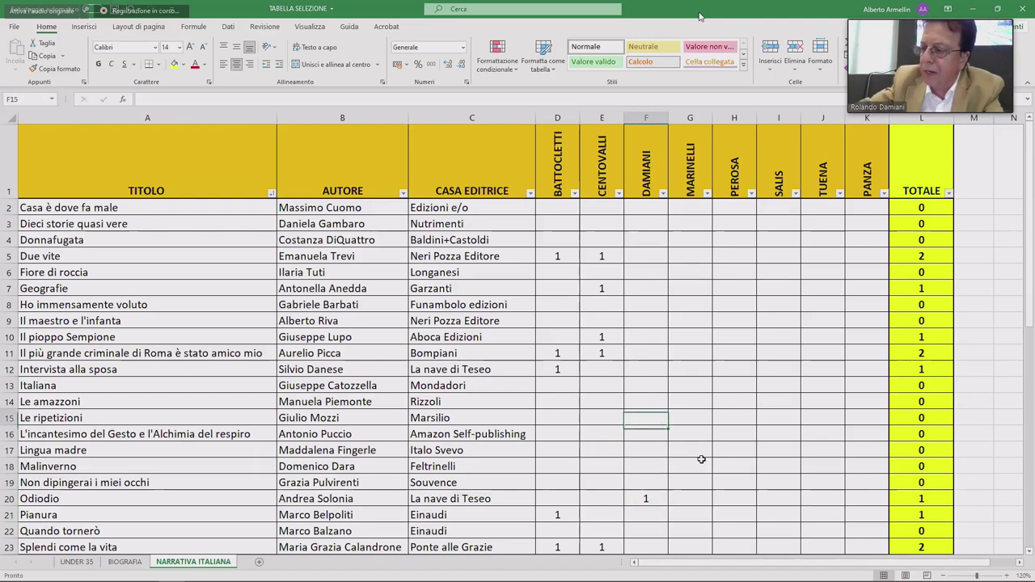
pyautogui.write('1')
pyautogui.press('Return')
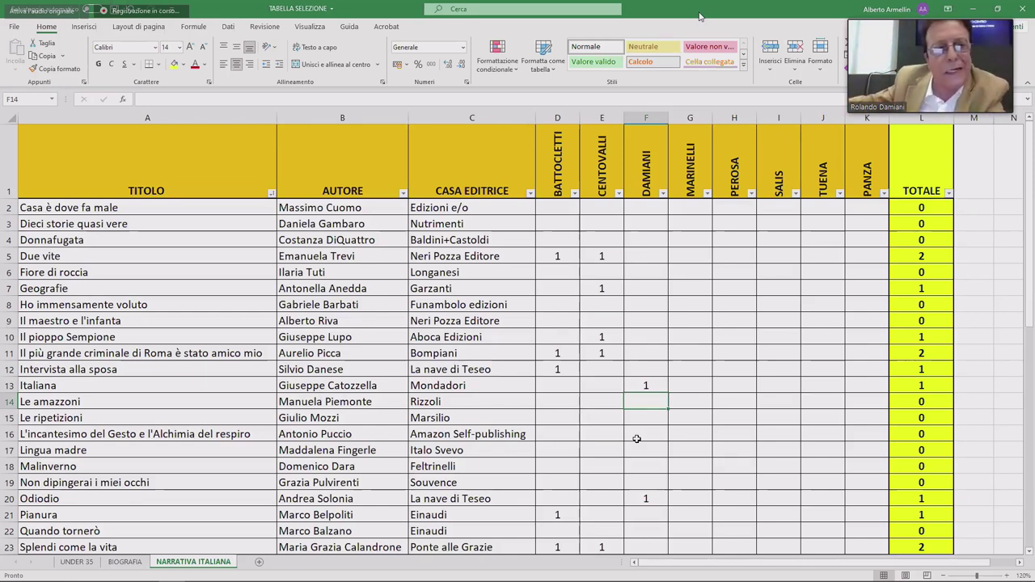
# Record the third juror's vote as 1 for "Malinverno" in cell F18.
pyautogui.press('Down')
pyautogui.press('Down')
pyautogui.press('Down')
pyautogui.press('Down')
pyautogui.write('1')
pyautogui.press('Up')
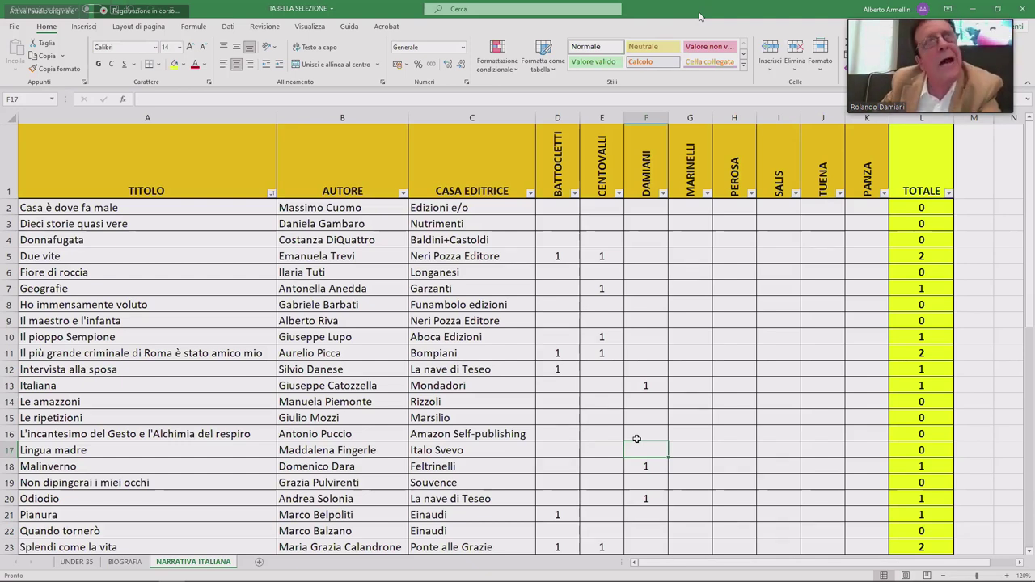
# Record the third juror's vote as 1 for "Quando tornerò" in cell F22.
pyautogui.press('Down')
pyautogui.press('Down')
pyautogui.press('Down')
pyautogui.press('Down')
pyautogui.press('Down')
pyautogui.write('1')
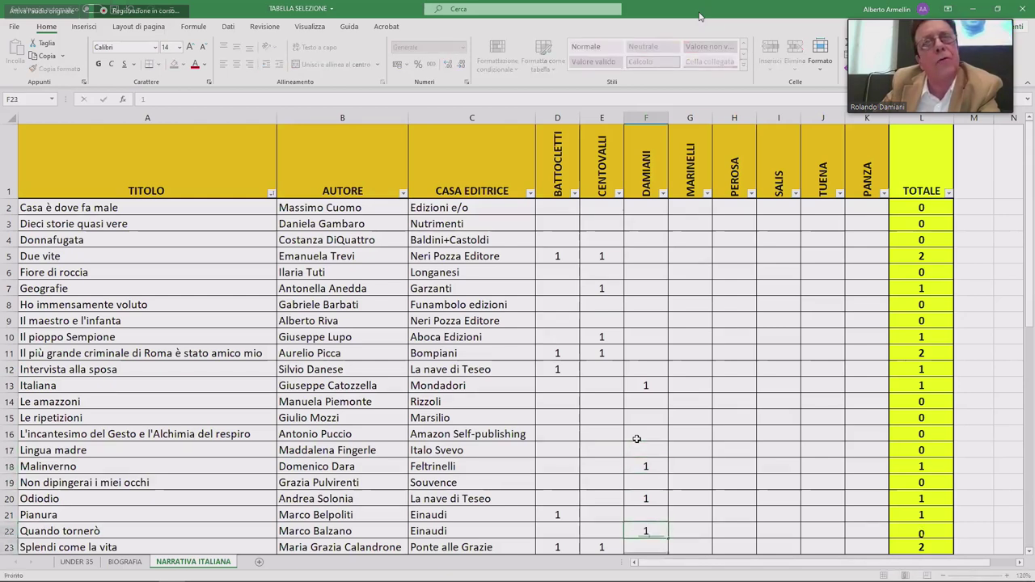
pyautogui.press('Return')
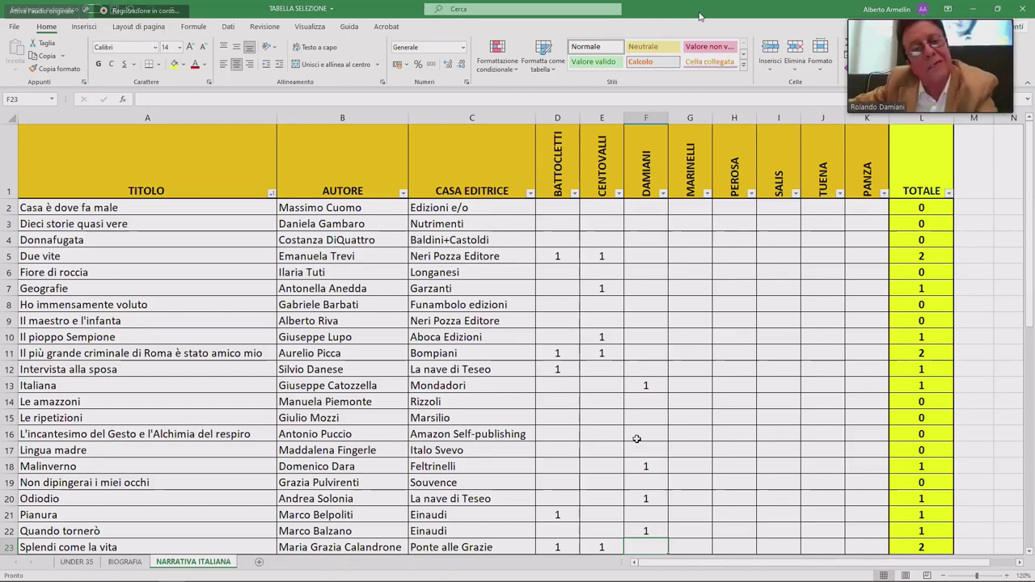
# Record the third juror's vote as 1 for "Due vite" in cell F5.
pyautogui.press('Up')
pyautogui.press('Up')
pyautogui.press('Up')
pyautogui.press('Up')
pyautogui.press('Up')
pyautogui.press('Up')
pyautogui.press('Up')
pyautogui.press('Up')
pyautogui.press('Up')
pyautogui.press('Up')
pyautogui.press('Up')
pyautogui.press('Up')
pyautogui.press('Up')
pyautogui.press('Up')
pyautogui.press('Up')
pyautogui.press('Up')
pyautogui.press('Up')
pyautogui.press('Up')
pyautogui.write('1')
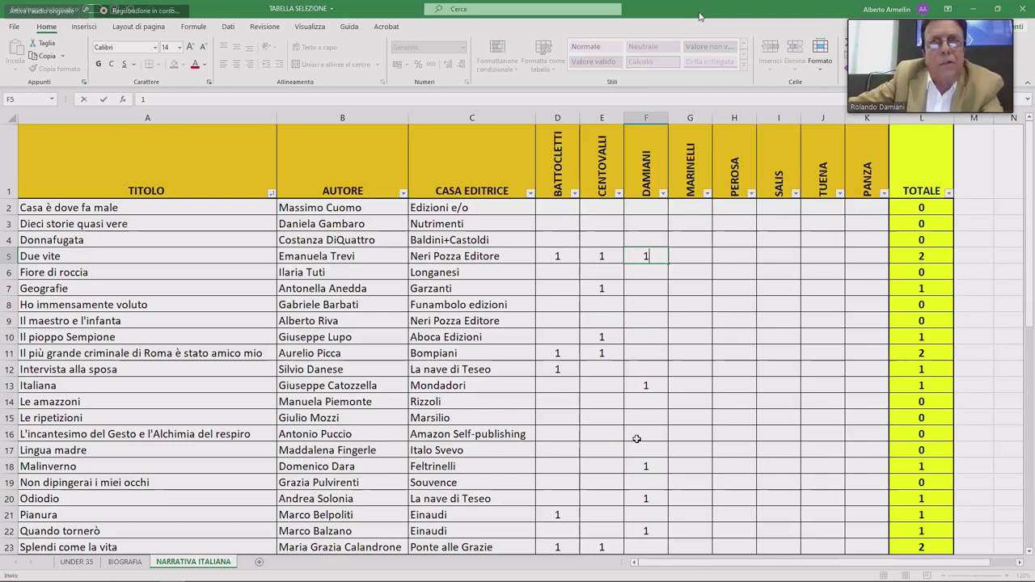
pyautogui.hotkey('ctrl', 'Return')
# Record the fourth juror's vote as 1 for "Il più grande criminale di Roma è stato amico mio" in cell G11.
pyautogui.press('Right')
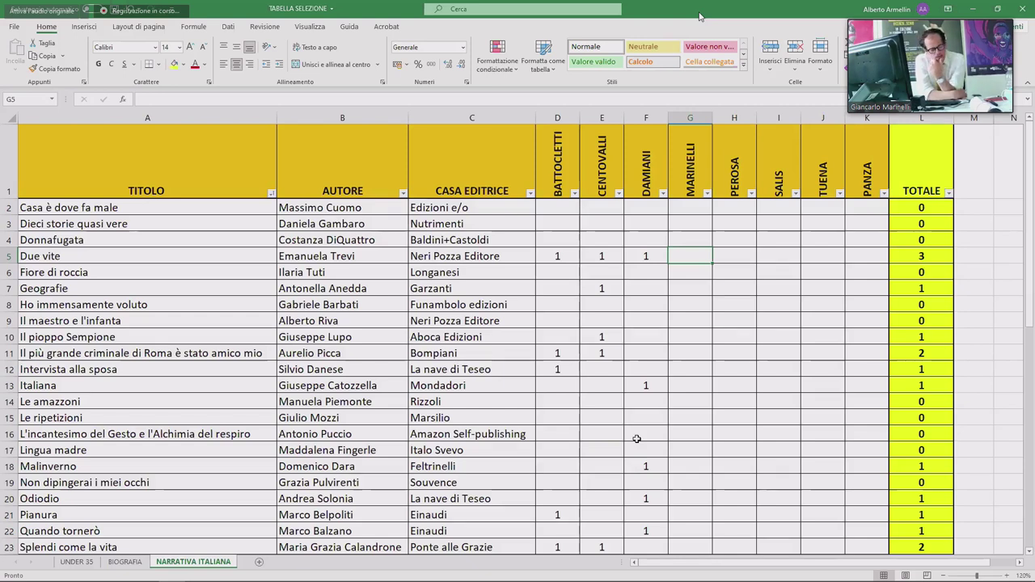
pyautogui.press('Down')
pyautogui.press('Down')
pyautogui.press('Down')
pyautogui.press('Down')
pyautogui.press('Down')
pyautogui.press('Down')
pyautogui.write('1')
pyautogui.press('Return')
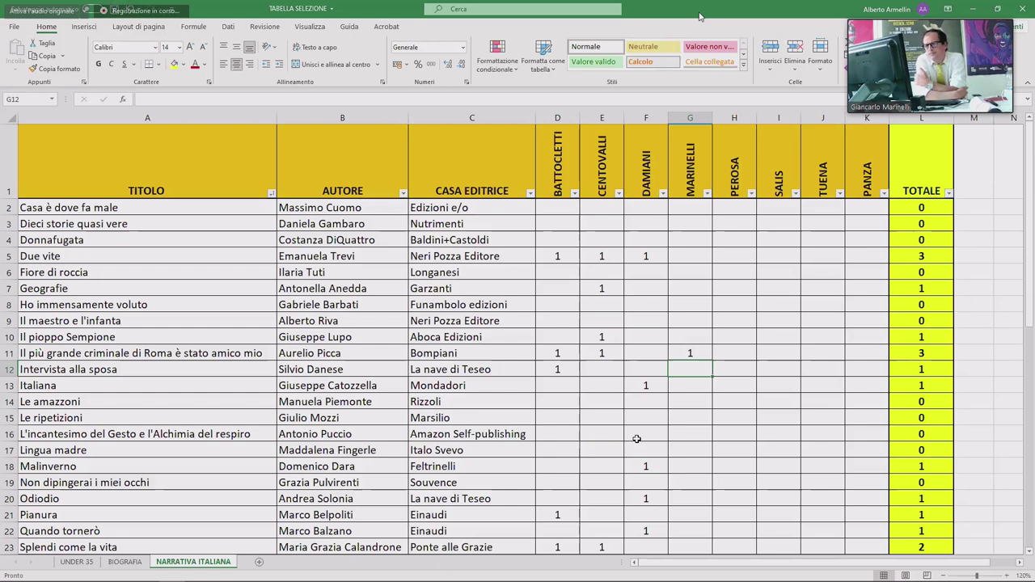
# Record the fourth juror's vote as 1 for "Ho immensamente voluto" in cell G8.
pyautogui.press('Up')
pyautogui.press('Up')
pyautogui.press('Up')
pyautogui.press('Up')
pyautogui.write('1')
pyautogui.press('Up')
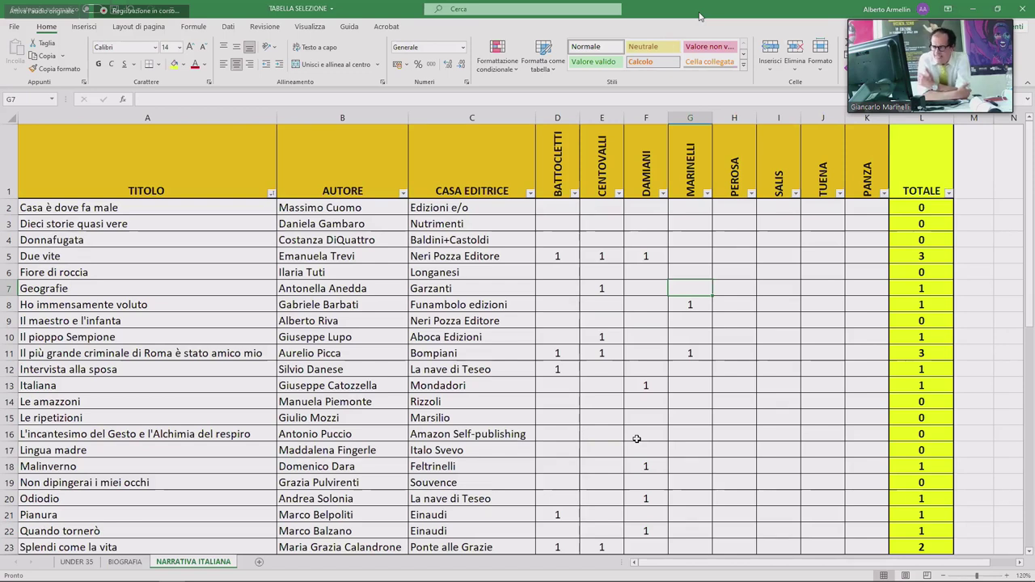
# Record the fourth juror's vote as 1 for "Intervista alla sposa" in cell G12.
pyautogui.press('Down')
pyautogui.press('Down')
pyautogui.press('Down')
pyautogui.press('Down')
pyautogui.press('Down')
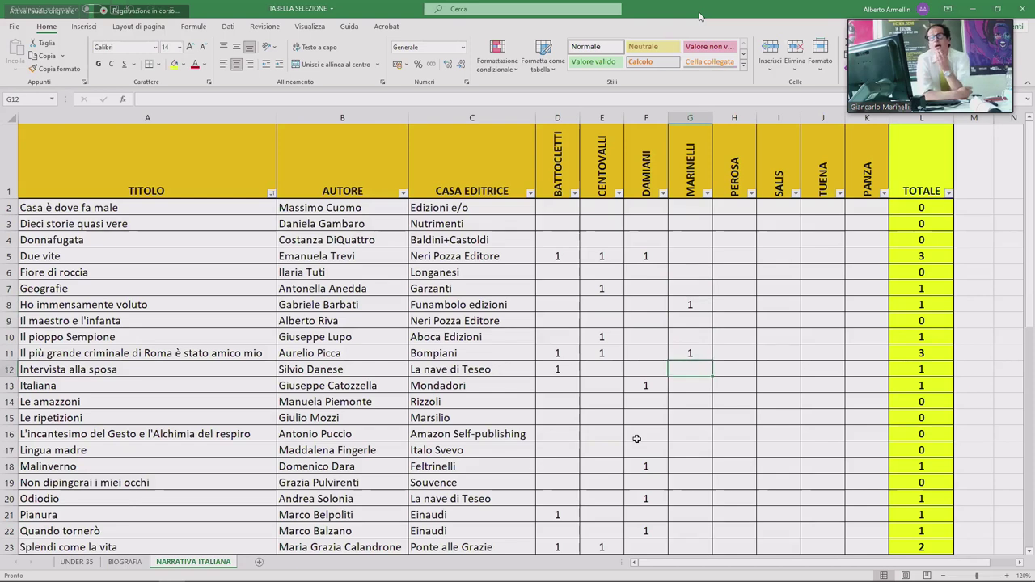
pyautogui.write('1')
pyautogui.press('Return')
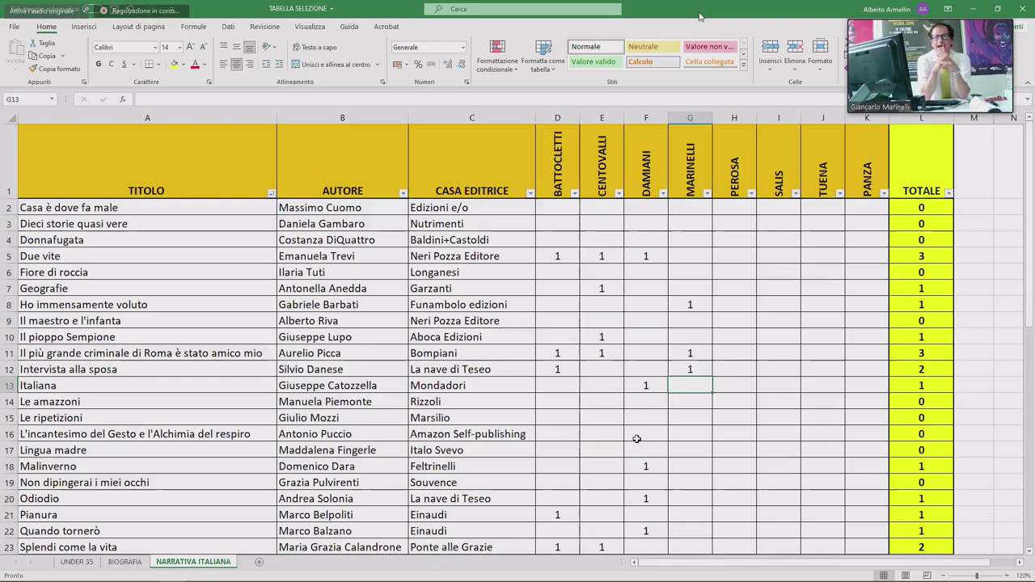
# Record the fourth juror's vote as 1 for "Italiana" in cell G13.
pyautogui.press('Down')
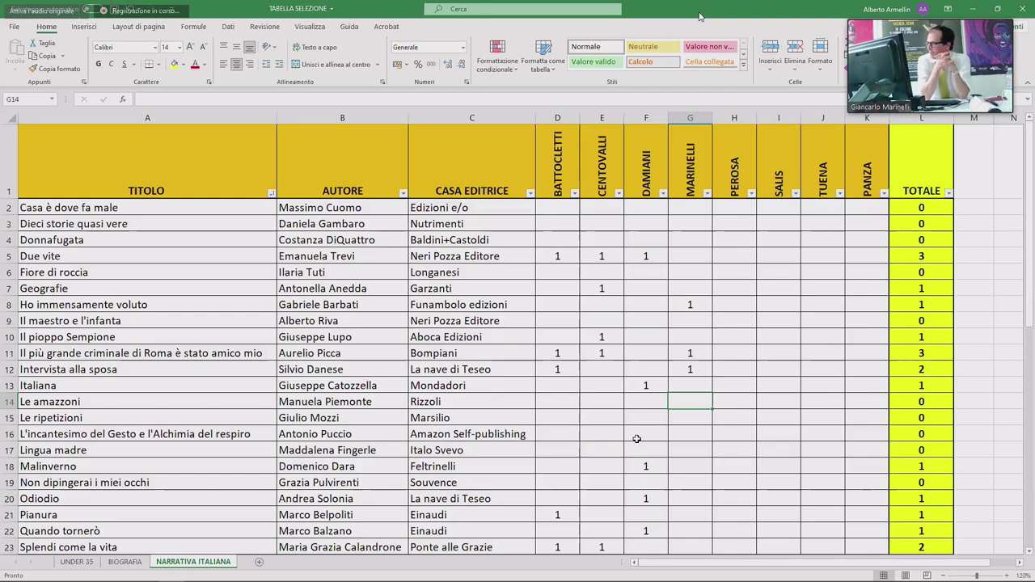
pyautogui.press('Down')
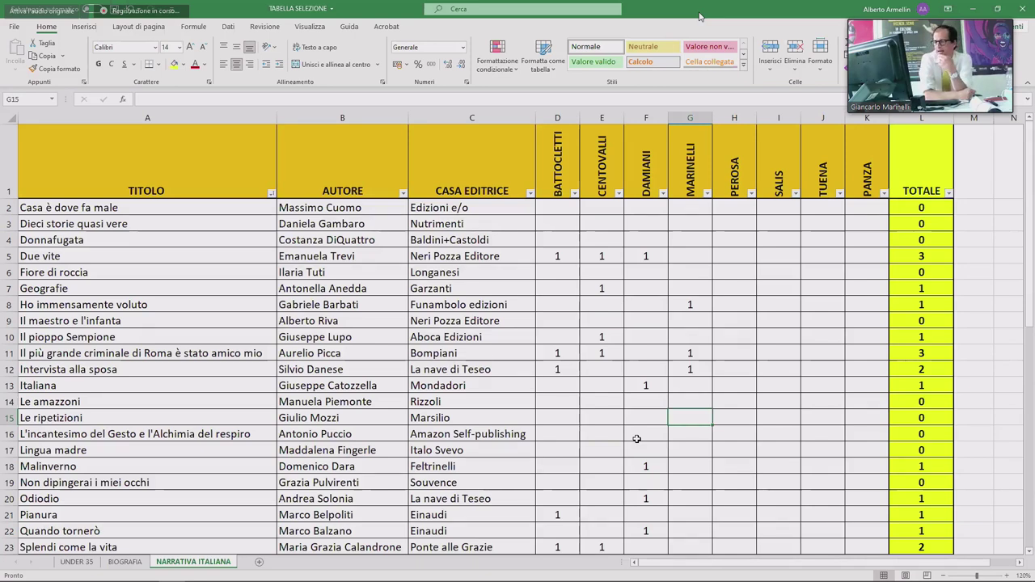
pyautogui.press('Up')
pyautogui.press('Up')
pyautogui.write('1')
pyautogui.press('Return')
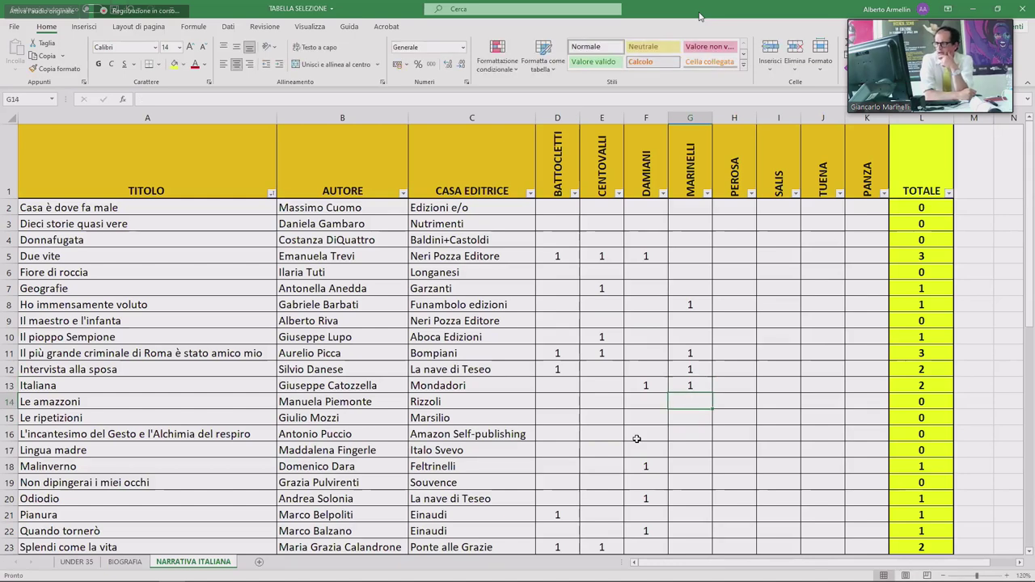
# Record the fourth juror's vote as 1 for "Fiore di roccia" in cell G6.
pyautogui.press('Down')
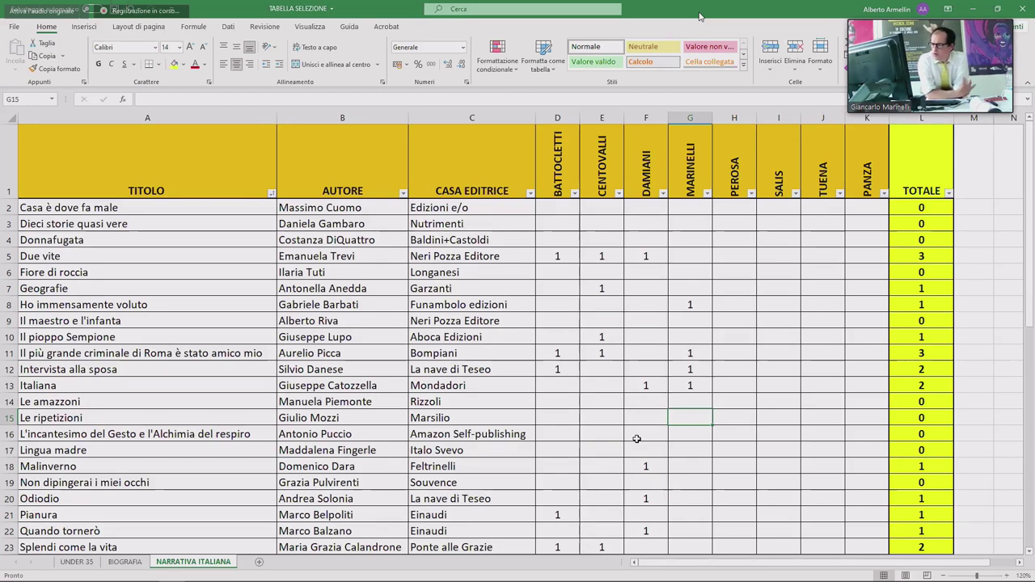
pyautogui.press('Up')
pyautogui.press('Up')
pyautogui.press('Up')
pyautogui.press('Up')
pyautogui.press('Up')
pyautogui.press('Up')
pyautogui.press('Up')
pyautogui.press('Up')
pyautogui.press('Up')
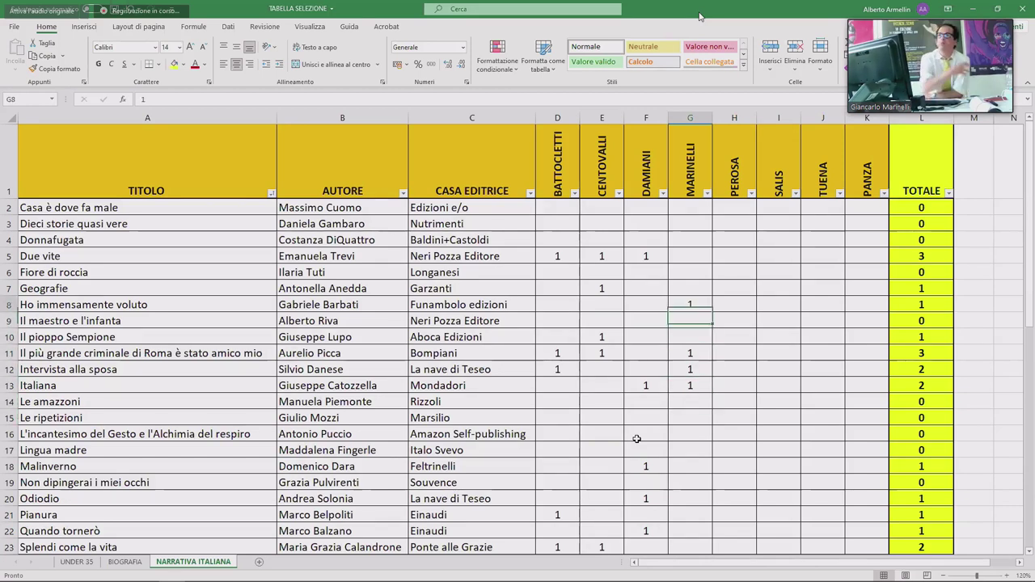
pyautogui.write('1')
pyautogui.press('Tab')
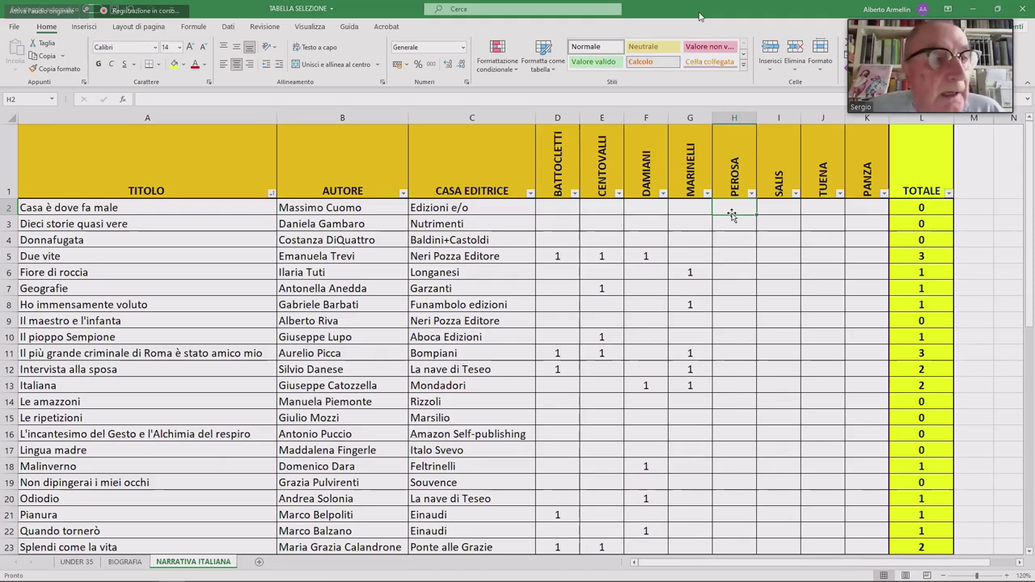
# Record the fifth juror's votes as 1 for "Casa è dove fa male" in H2 and "L'incantesimo del Gesto e l'Alchimia del respiro" in H16.
pyautogui.write('1')
pyautogui.press('Return')
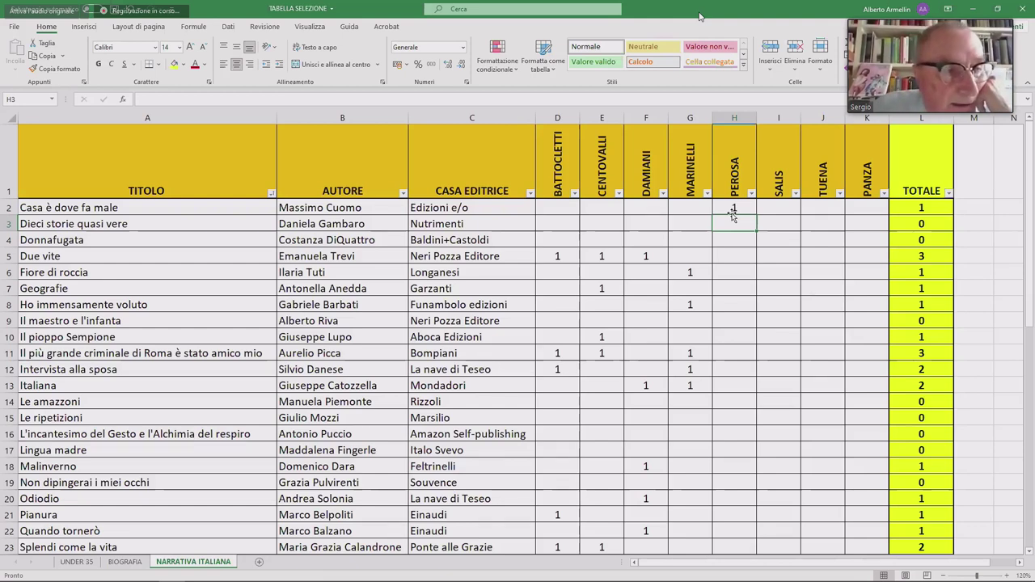
pyautogui.press('Down')
pyautogui.press('Down')
pyautogui.press('Down')
pyautogui.press('Down')
pyautogui.press('Down')
pyautogui.press('Down')
pyautogui.press('Down')
pyautogui.press('Down')
pyautogui.press('Down')
pyautogui.press('Down')
pyautogui.press('Down')
pyautogui.press('Down')
pyautogui.press('Down')
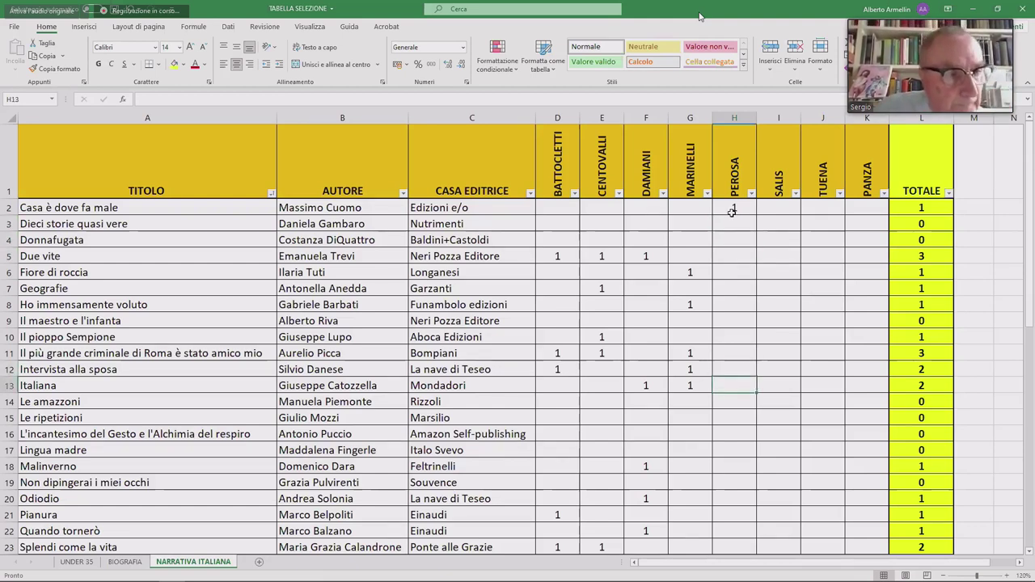
pyautogui.write('1')
pyautogui.press('Up')
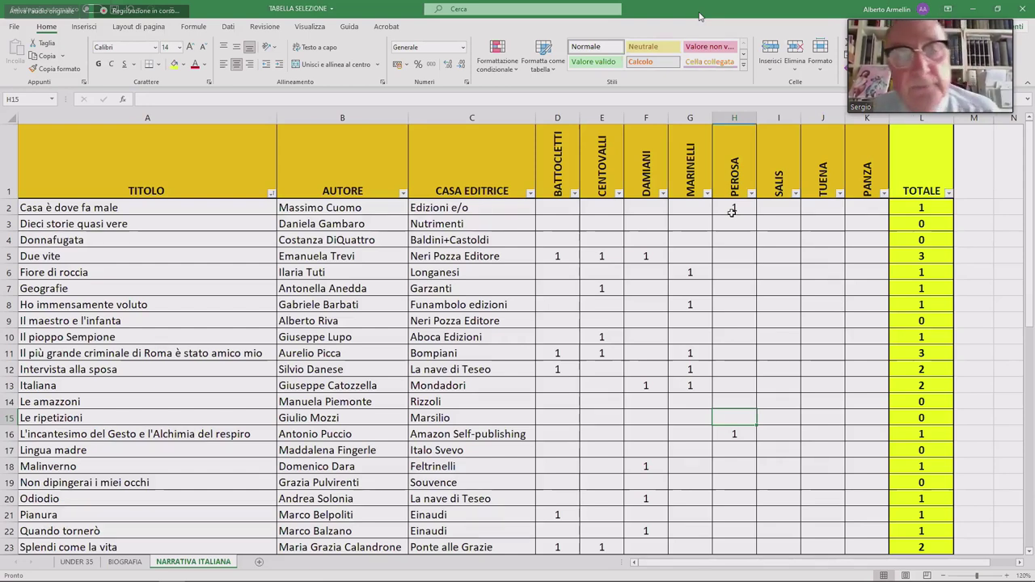
# Record the fifth juror's votes as 1 for "Due vite" in H5 and "Fiore di roccia" in H6.
pyautogui.press('Up')
pyautogui.press('Up')
pyautogui.press('Up')
pyautogui.press('Up')
pyautogui.press('Up')
pyautogui.press('Up')
pyautogui.press('Up')
pyautogui.press('Up')
pyautogui.press('Up')
pyautogui.press('Up')
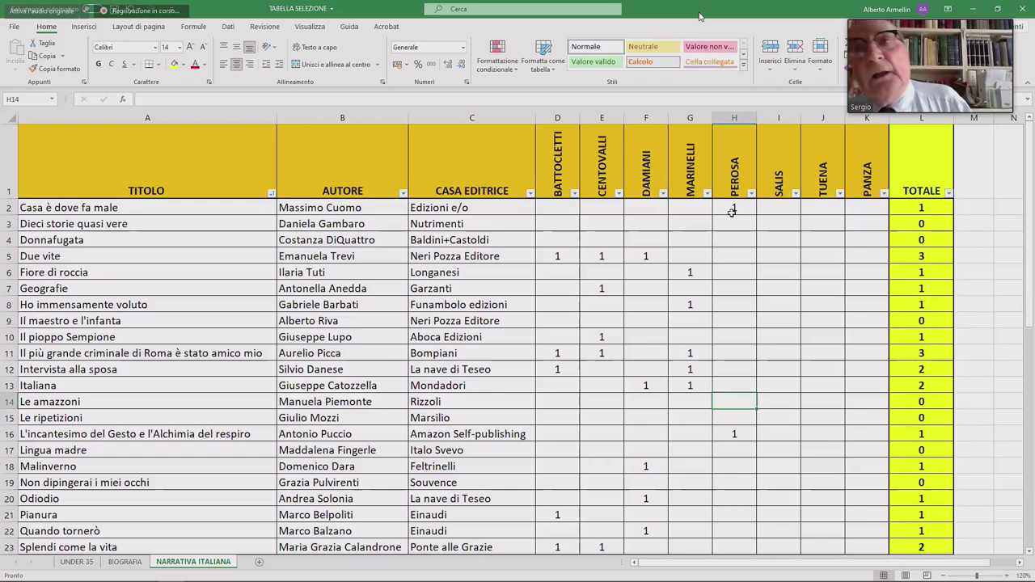
pyautogui.write('1')
pyautogui.press('Return')
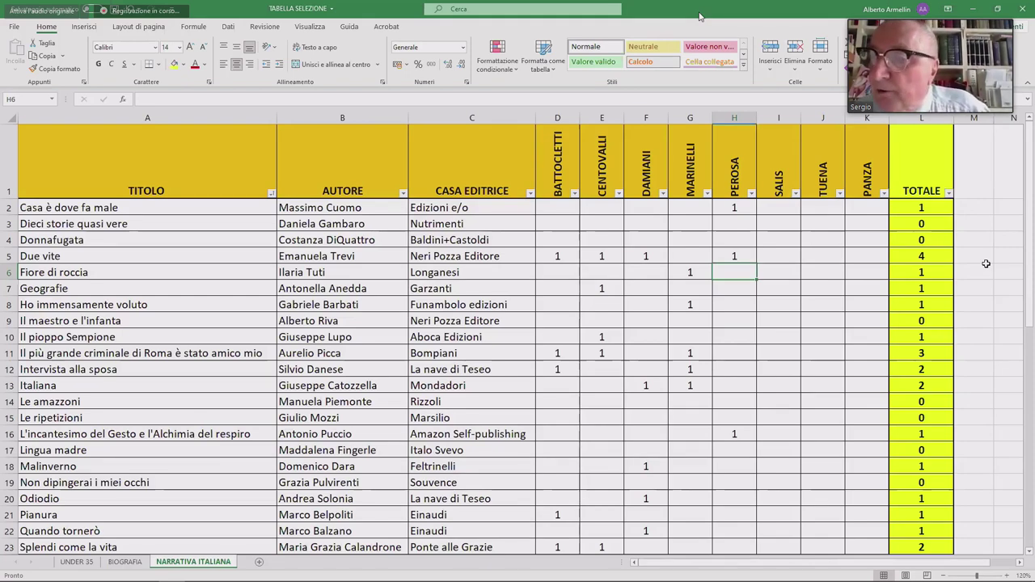
pyautogui.write('1')
pyautogui.press('Return')
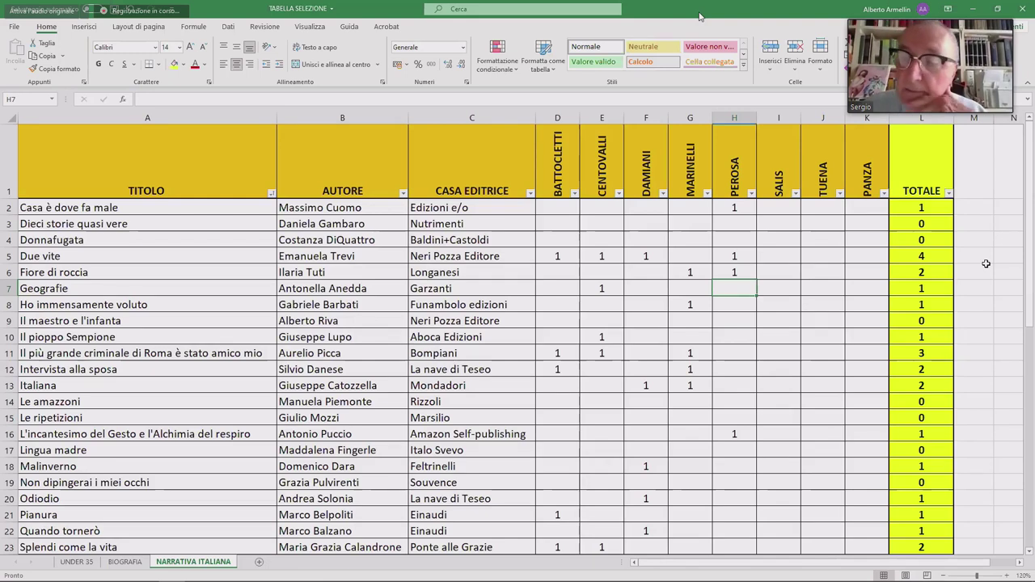
# Record the fifth juror's vote as 1 for "Pianura" in cell H21.
pyautogui.press('Down')
pyautogui.press('Down')
pyautogui.press('Down')
pyautogui.press('Down')
pyautogui.press('Down')
pyautogui.press('Down')
pyautogui.press('Down')
pyautogui.press('Down')
pyautogui.press('Down')
pyautogui.press('Down')
pyautogui.press('Down')
pyautogui.press('Down')
pyautogui.press('Down')
pyautogui.press('Down')
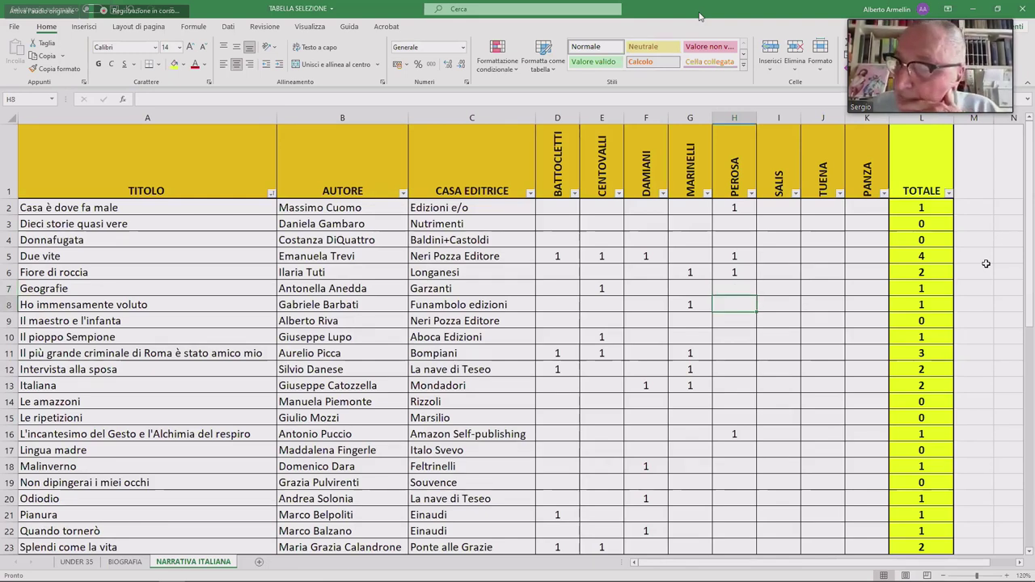
pyautogui.write('1')
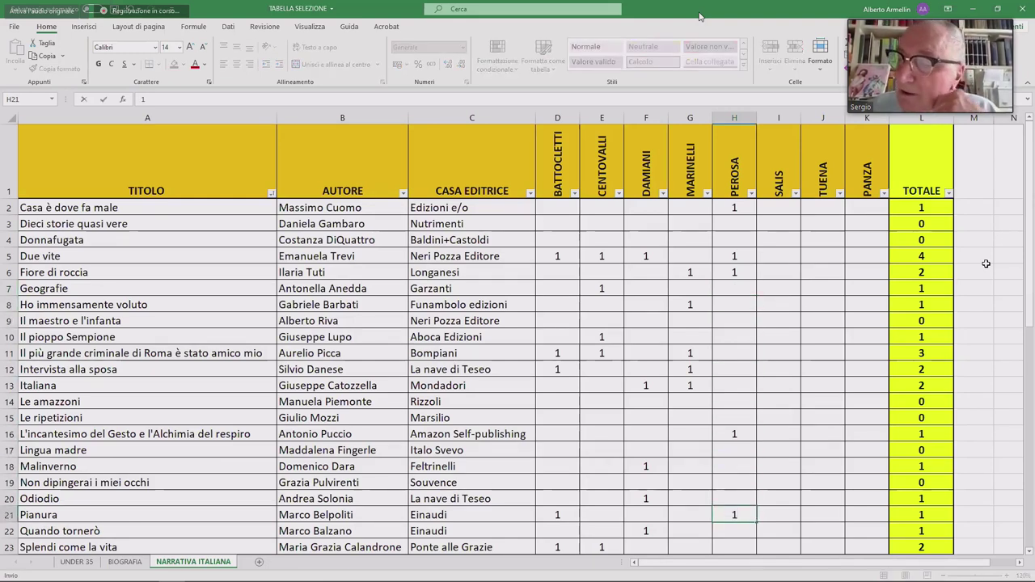
pyautogui.press('Tab')
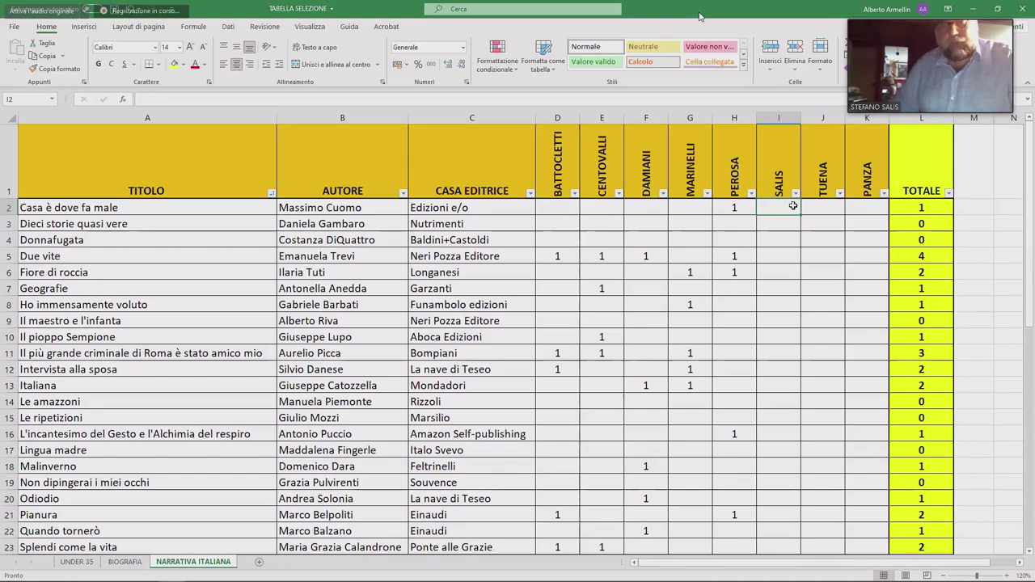
# Record the sixth juror's vote as 1 for "Geografie" in cell I7.
pyautogui.press('Down')
pyautogui.press('Down')
pyautogui.press('Down')
pyautogui.press('Down')
pyautogui.press('Down')
pyautogui.write('1')
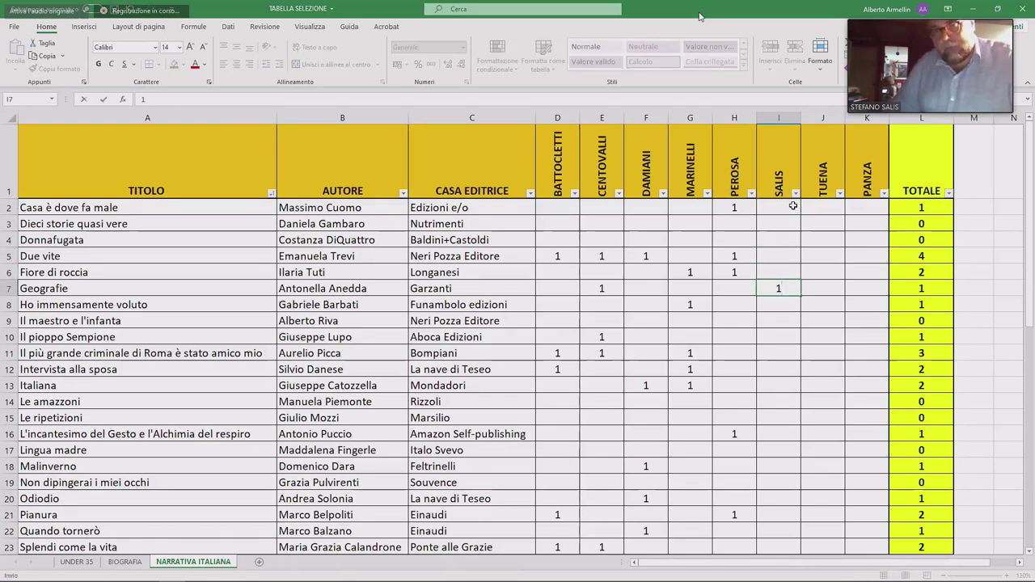
pyautogui.press('Return')
# Record the sixth juror's vote as 1 for "Pianura" in cell I21.
pyautogui.press('Down')
pyautogui.press('Down')
pyautogui.press('Down')
pyautogui.press('Down')
pyautogui.press('Down')
pyautogui.press('Down')
pyautogui.press('Down')
pyautogui.press('Down')
pyautogui.press('Down')
pyautogui.press('Down')
pyautogui.press('Down')
pyautogui.press('Down')
pyautogui.press('Down')
pyautogui.press('Down')
pyautogui.press('Up')
pyautogui.write('1')
pyautogui.press('Up')
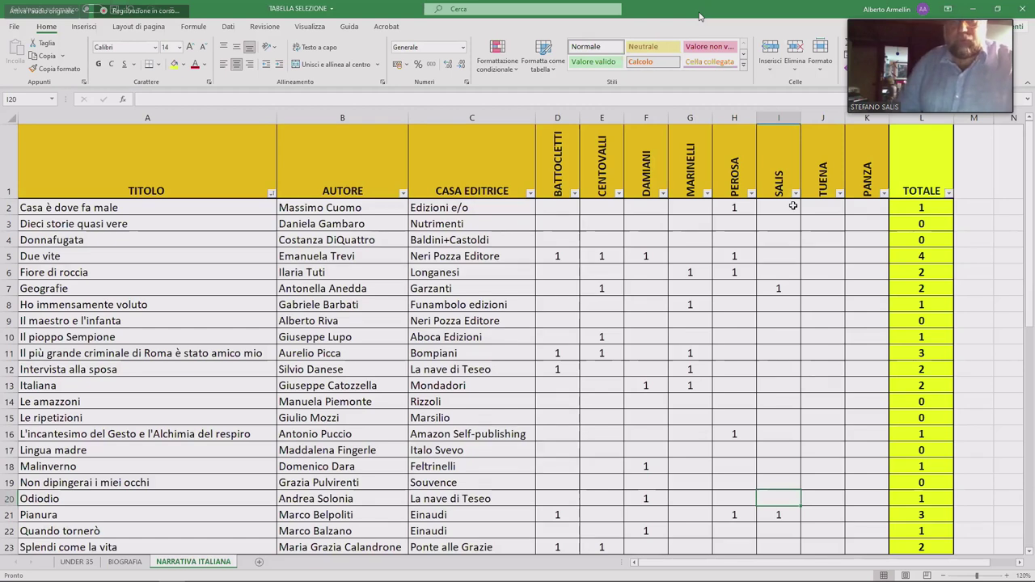
# Record the sixth juror's vote as 1 for "Le ripetizioni" in cell I15.
pyautogui.press('Up')
pyautogui.press('Up')
pyautogui.press('Up')
pyautogui.press('Up')
pyautogui.press('Up')
pyautogui.write('1')
pyautogui.press('Up')
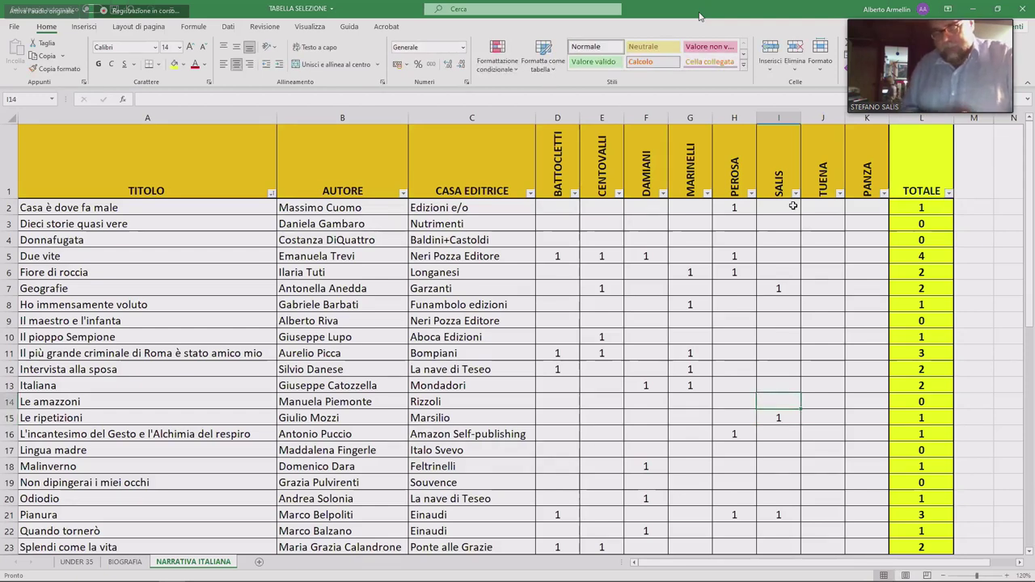
pyautogui.press('Down')
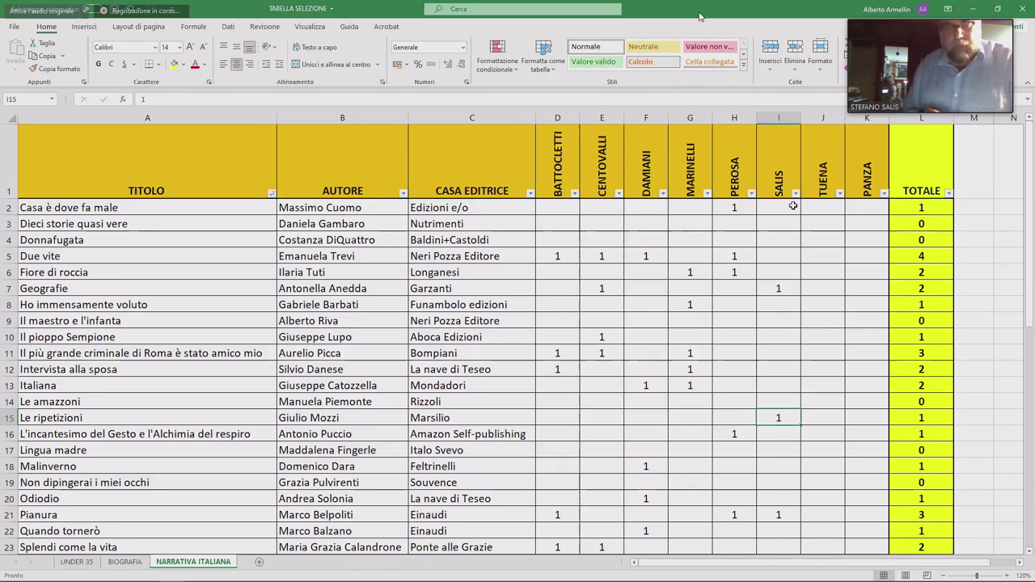
pyautogui.press('Up')
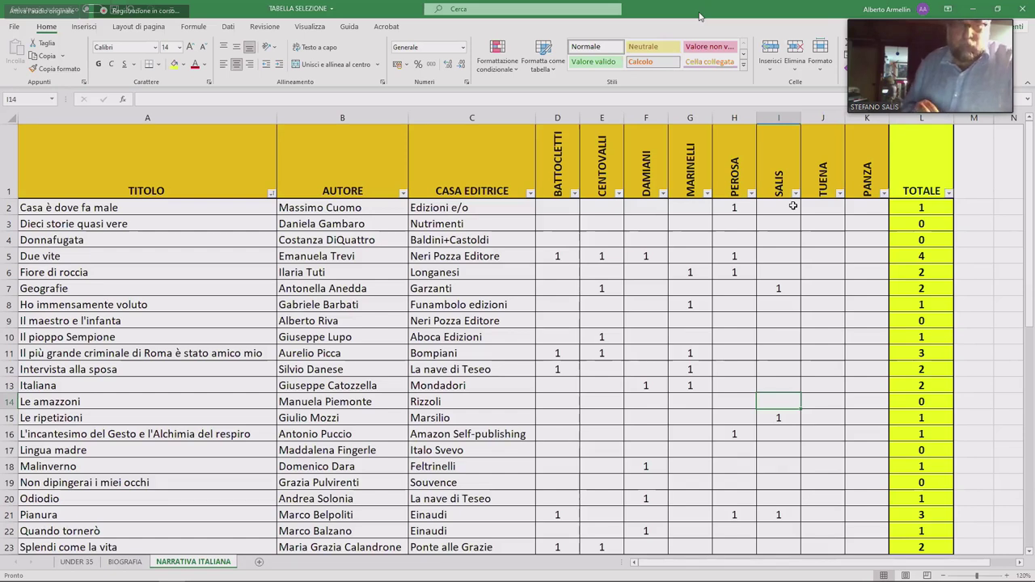
# Record the sixth juror's votes as 1 for "Il pioppo Sempione" in I10 and "Il più grande criminale di Roma è stato amico mio" in I11.
pyautogui.press('Up')
pyautogui.press('Up')
pyautogui.press('Up')
pyautogui.press('Up')
pyautogui.write('1')
pyautogui.press('Return')
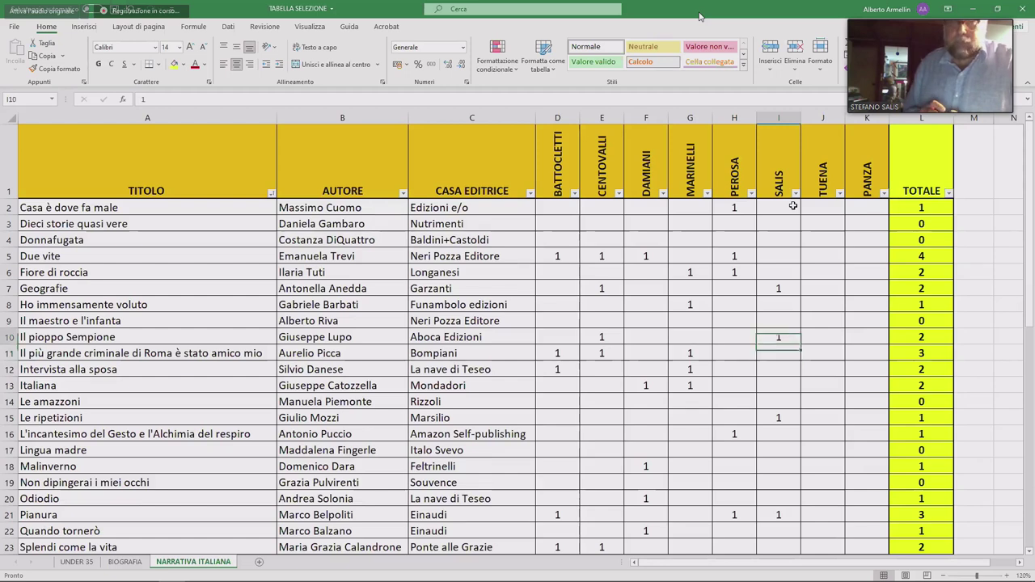
pyautogui.write('1')
pyautogui.press('Tab')
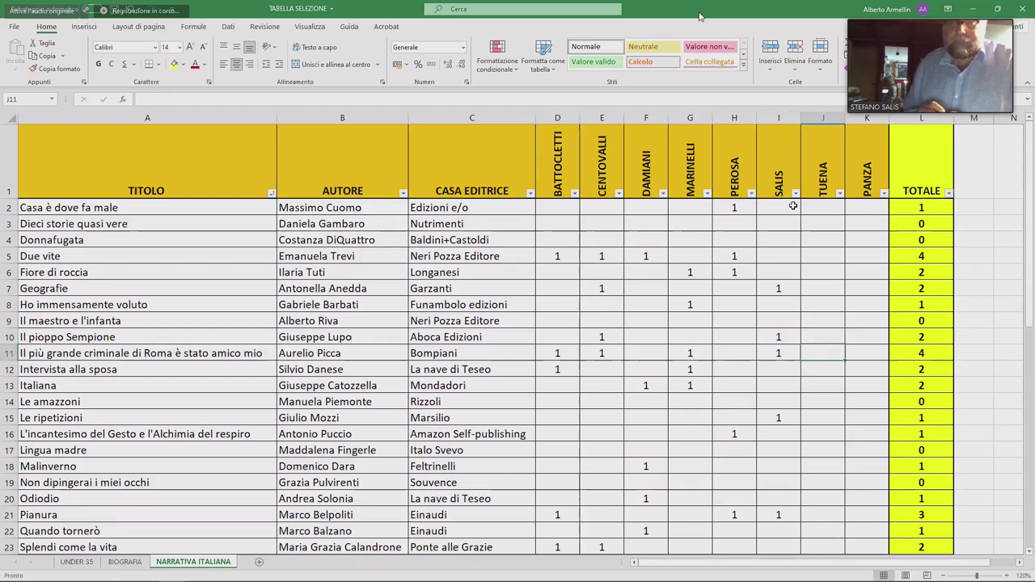
# Record the seventh juror's vote as 1 for "Splendi come la vita" in cell J23.
pyautogui.press('Up')
pyautogui.press('Up')
pyautogui.press('Up')
pyautogui.press('Up')
pyautogui.press('Up')
pyautogui.press('Up')
pyautogui.press('Up')
pyautogui.press('Up')
pyautogui.press('Up')
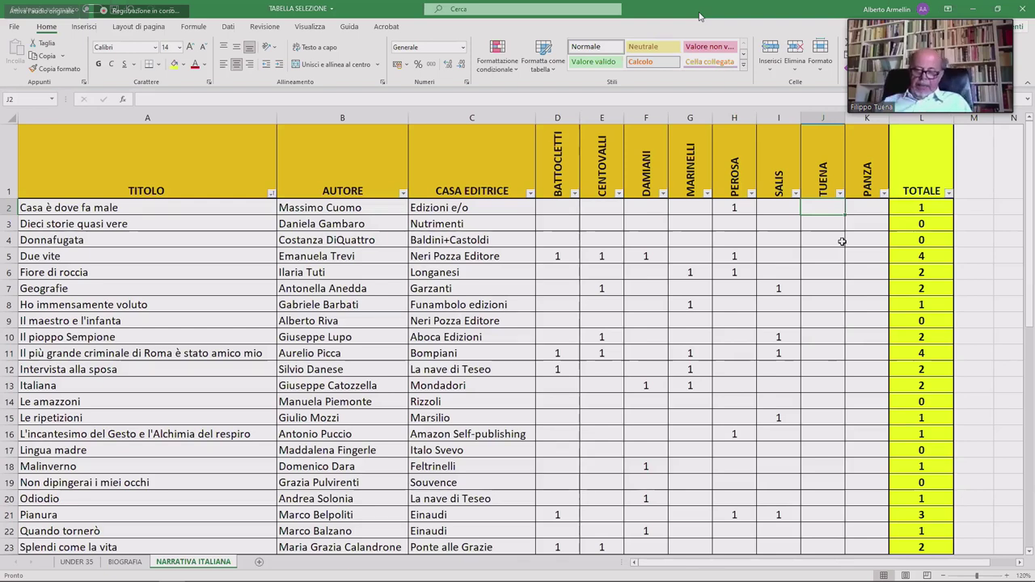
pyautogui.press('Down')
pyautogui.press('Down')
pyautogui.press('Down')
pyautogui.press('Down')
pyautogui.press('Down')
pyautogui.press('Down')
pyautogui.press('Down')
pyautogui.press('Down')
pyautogui.press('Down')
pyautogui.press('Down')
pyautogui.press('Down')
pyautogui.press('Down')
pyautogui.press('Down')
pyautogui.press('Down')
pyautogui.press('Down')
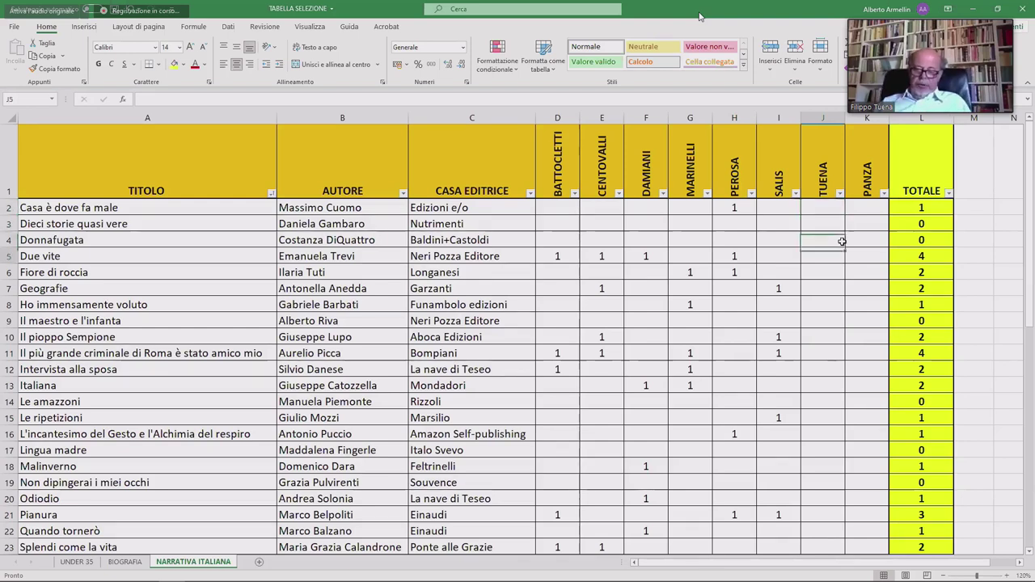
pyautogui.press('Down')
pyautogui.press('Down')
pyautogui.press('Down')
pyautogui.press('Down')
pyautogui.press('Down')
pyautogui.press('Down')
pyautogui.write('1')
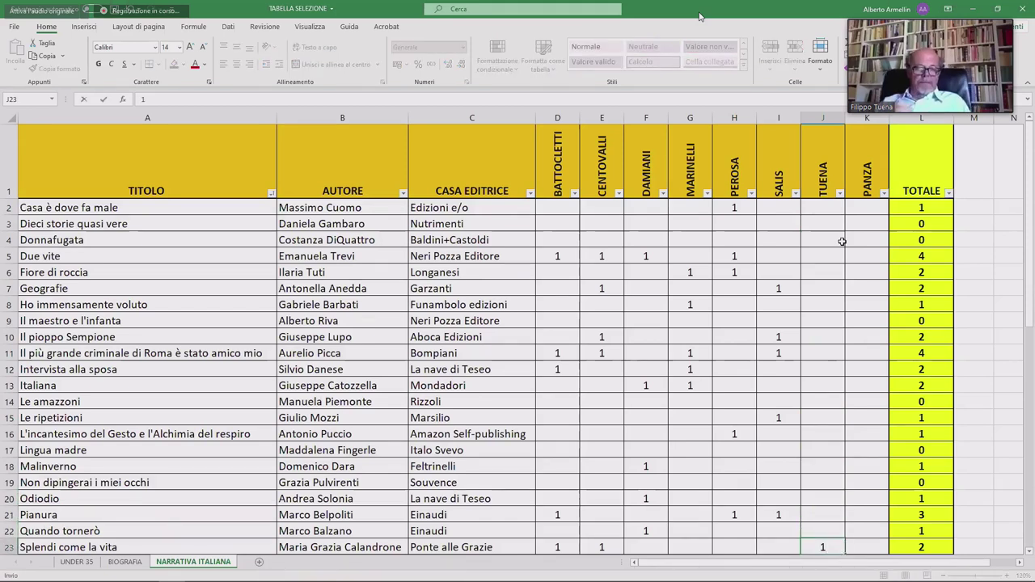
# Record the seventh juror's vote as 1 for "Geografie" in cell J7.
pyautogui.press('Up')
pyautogui.press('Up')
pyautogui.press('Up')
pyautogui.press('Up')
pyautogui.press('Up')
pyautogui.press('Up')
pyautogui.press('Up')
pyautogui.press('Up')
pyautogui.press('Up')
pyautogui.press('Up')
pyautogui.press('Up')
pyautogui.press('Up')
pyautogui.press('Up')
pyautogui.press('Up')
pyautogui.press('Up')
pyautogui.press('Up')
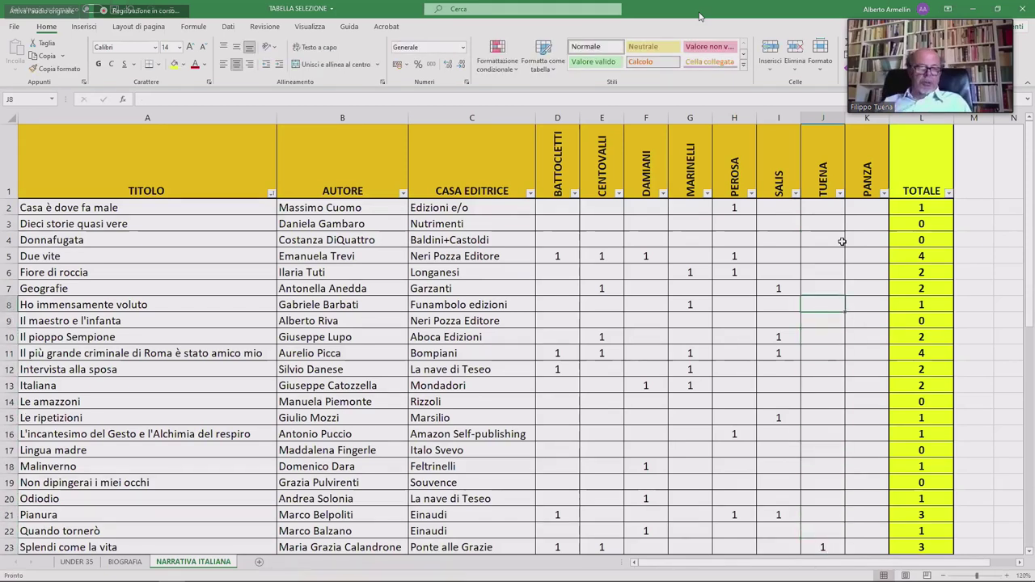
pyautogui.write('1')
pyautogui.press('Up')
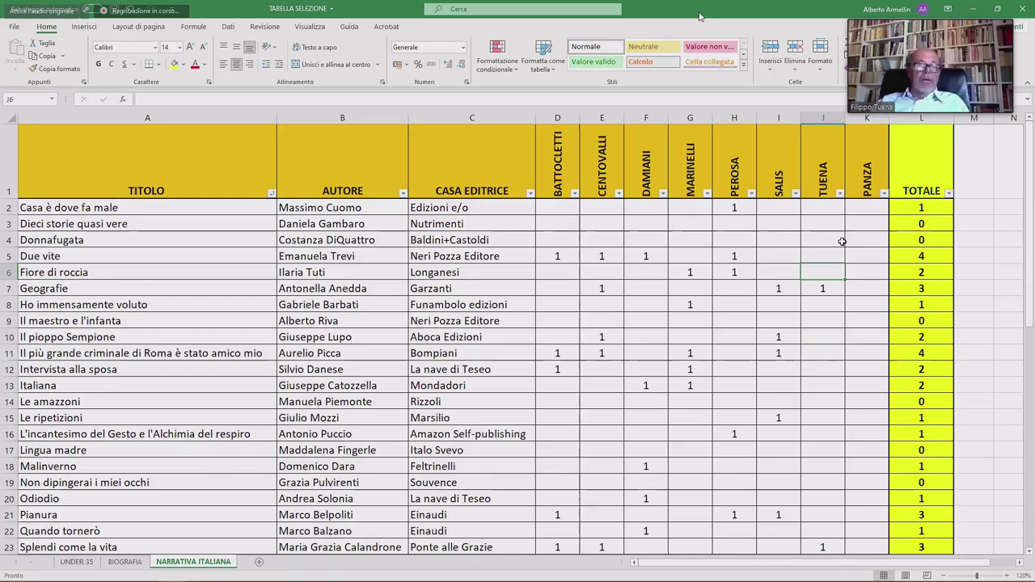
# Record the seventh juror's vote as 1 for "Pianura" in cell J21.
pyautogui.press('Down')
pyautogui.press('Down')
pyautogui.press('Down')
pyautogui.press('Down')
pyautogui.press('Down')
pyautogui.press('Down')
pyautogui.press('Down')
pyautogui.press('Down')
pyautogui.press('Down')
pyautogui.press('Down')
pyautogui.press('Down')
pyautogui.press('Down')
pyautogui.press('Down')
pyautogui.press('Down')
pyautogui.press('Down')
pyautogui.write('1')
pyautogui.press('Up')
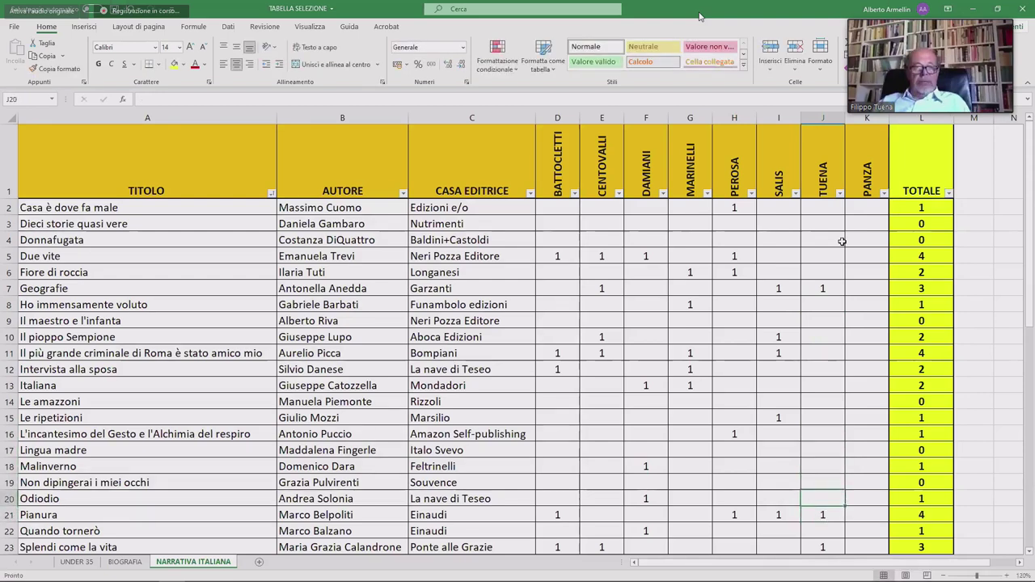
# Record the seventh juror's vote as 1 for "Due vite" in cell J5.
pyautogui.press('Up')
pyautogui.press('Up')
pyautogui.press('Up')
pyautogui.press('Up')
pyautogui.press('Up')
pyautogui.press('Up')
pyautogui.press('Up')
pyautogui.press('Up')
pyautogui.press('Up')
pyautogui.press('Up')
pyautogui.press('Up')
pyautogui.press('Up')
pyautogui.press('Up')
pyautogui.press('Up')
pyautogui.press('Up')
pyautogui.write('1')
pyautogui.press('Return')
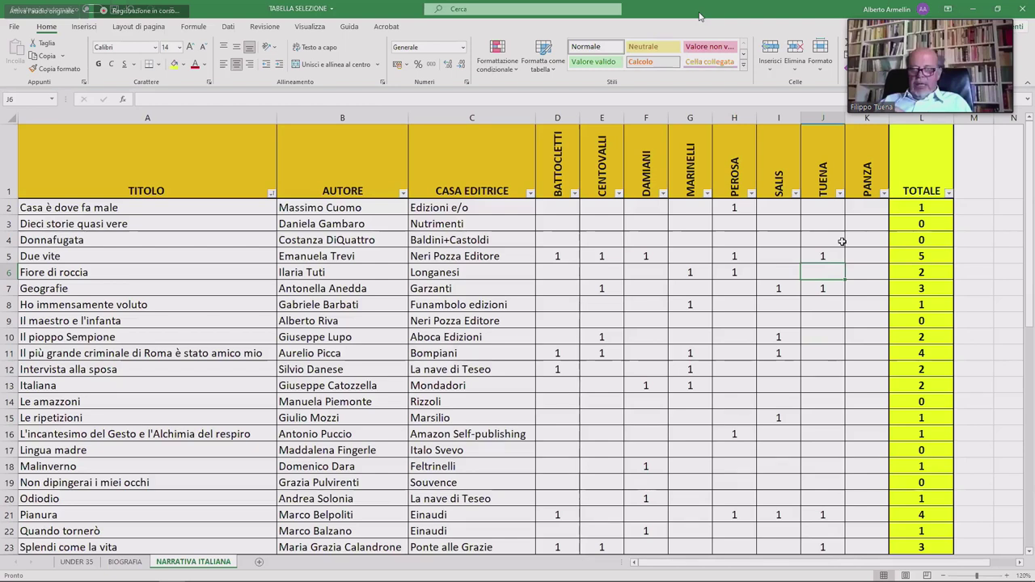
# Record the seventh juror's vote as 1 for "Il maestro e l'infanta" in cell J9.
pyautogui.press('Down')
pyautogui.press('Down')
pyautogui.press('Down')
pyautogui.press('Down')
pyautogui.press('Down')
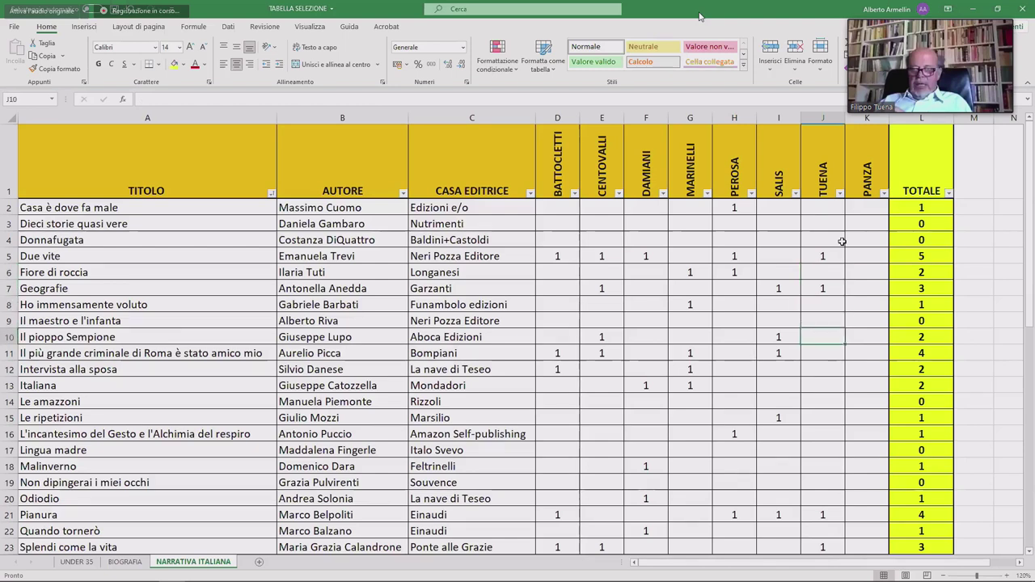
pyautogui.press('Up')
pyautogui.press('Up')
pyautogui.write('1')
pyautogui.press('Return')
# Record the eighth juror's vote as 1 for "Italiana" in cell K13.
pyautogui.press('Right')
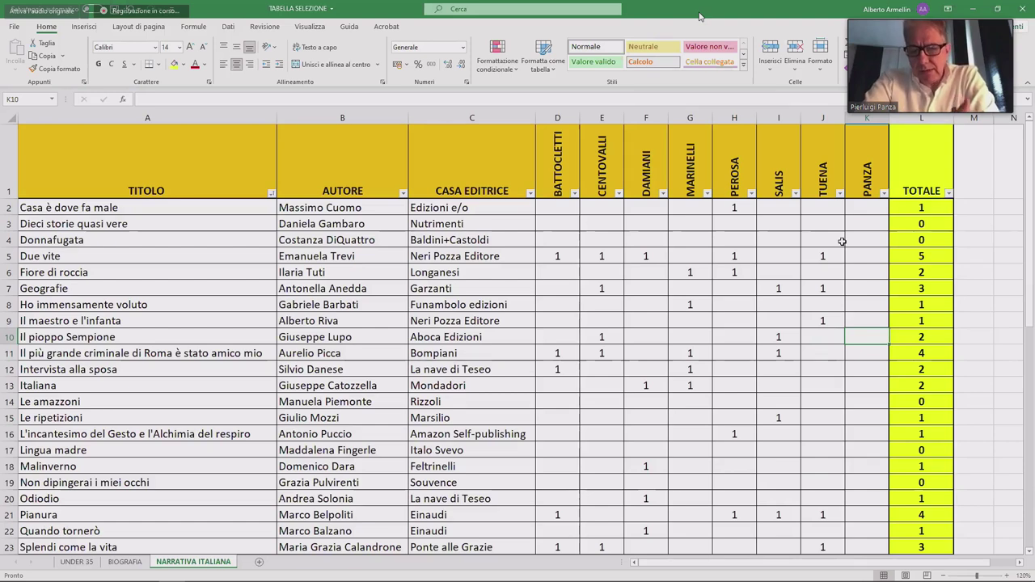
pyautogui.press('Up')
pyautogui.press('Up')
pyautogui.press('Up')
pyautogui.press('Up')
pyautogui.press('Up')
pyautogui.press('Up')
pyautogui.press('Up')
pyautogui.press('Up')
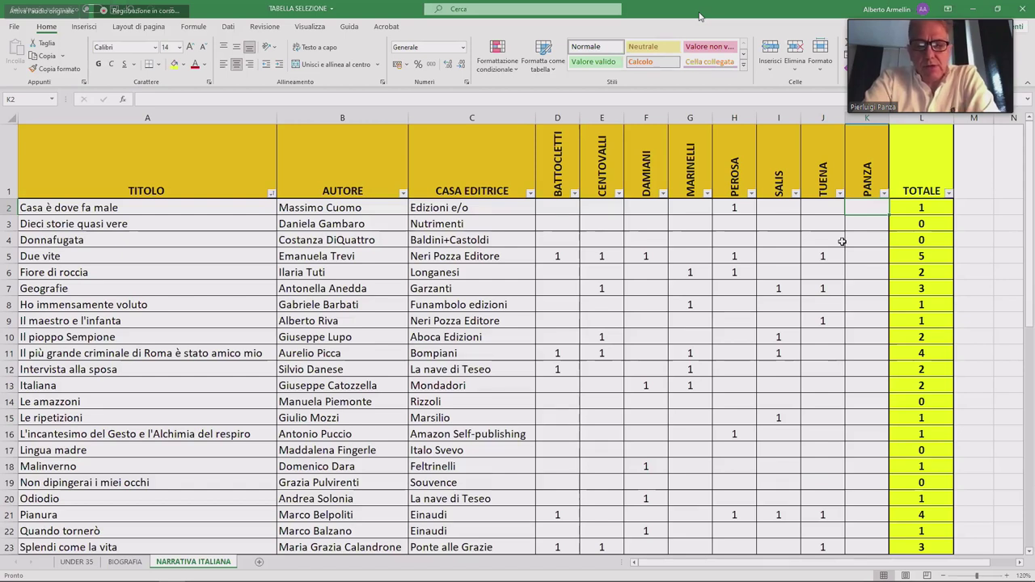
pyautogui.press('Down')
pyautogui.press('Down')
pyautogui.press('Down')
pyautogui.press('Down')
pyautogui.press('Down')
pyautogui.press('Down')
pyautogui.press('Down')
pyautogui.press('Down')
pyautogui.press('Down')
pyautogui.press('Down')
pyautogui.press('Down')
pyautogui.write('1')
pyautogui.press('Return')
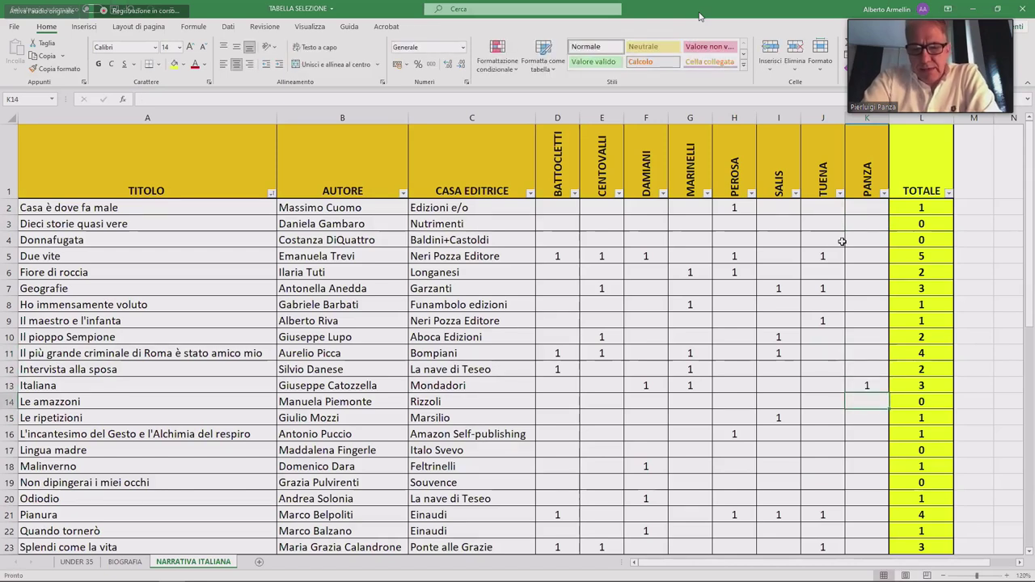
# Record the eighth juror's vote as 1 for "Il più grande criminale di Roma è stato amico mio" in cell K11.
pyautogui.press('Up')
pyautogui.press('Up')
pyautogui.press('Up')
pyautogui.write('1')
pyautogui.press('Up')
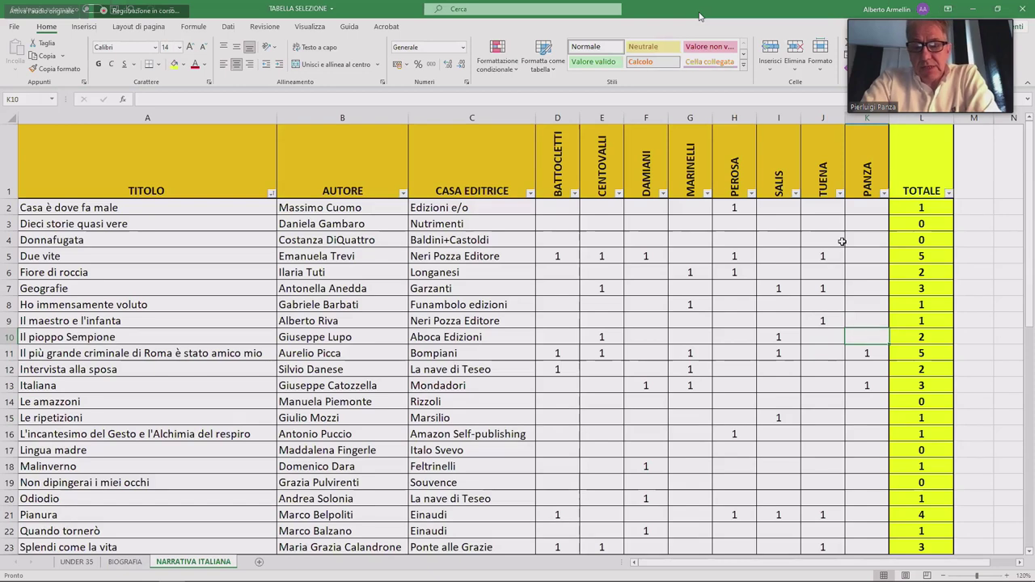
# Record the eighth juror's vote as 1 for "Casa è dove fa male" in cell K2.
pyautogui.press('Up')
pyautogui.press('Up')
pyautogui.press('Up')
pyautogui.press('Up')
pyautogui.press('Up')
pyautogui.press('Up')
pyautogui.press('Up')
pyautogui.press('Up')
pyautogui.write('1')
pyautogui.press('Return')
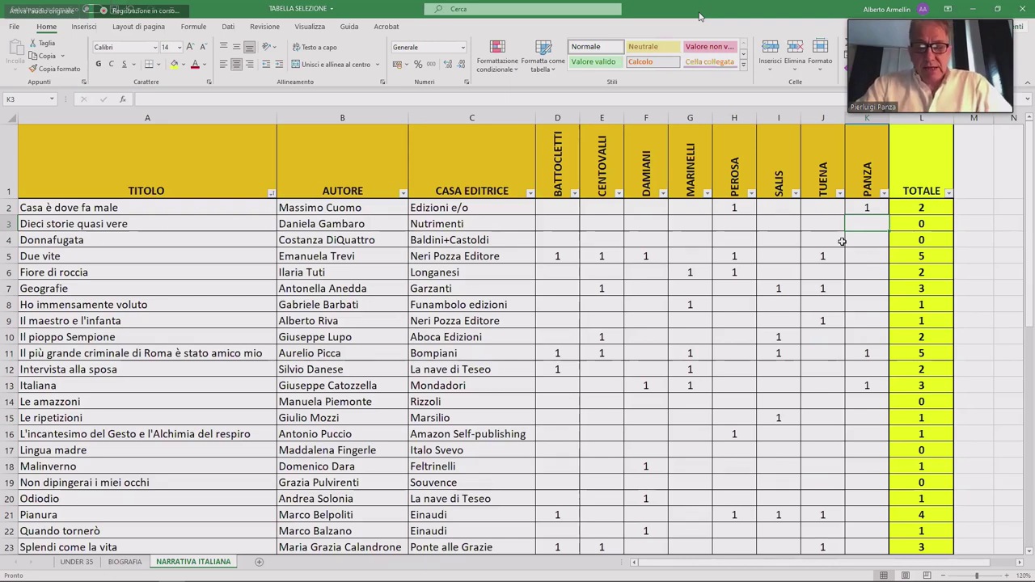
# Record the eighth juror's vote as 1 for "Fiore di roccia" in cell K6.
pyautogui.press('Down')
pyautogui.press('Down')
pyautogui.press('Down')
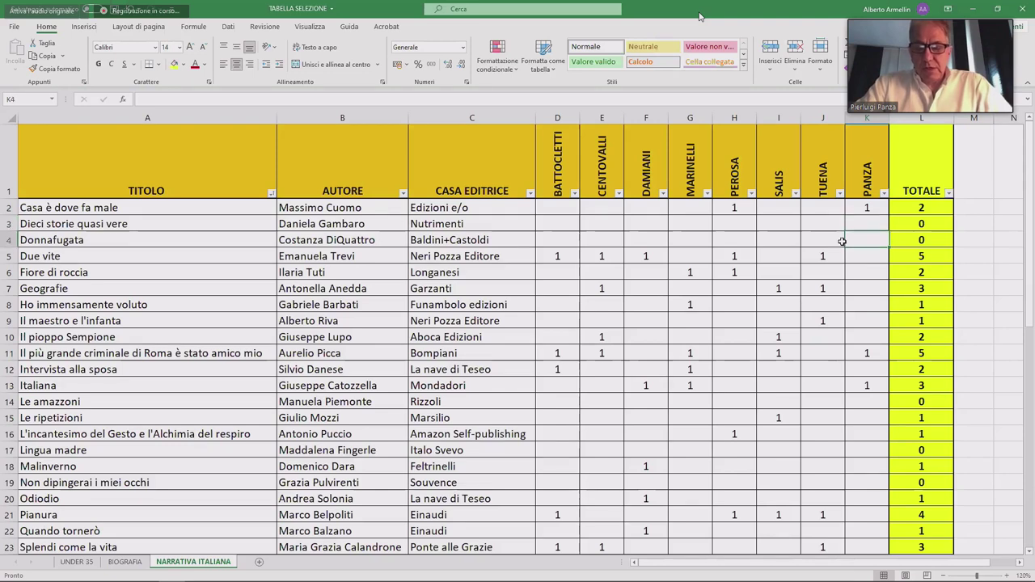
pyautogui.write('1')
pyautogui.press('Return')
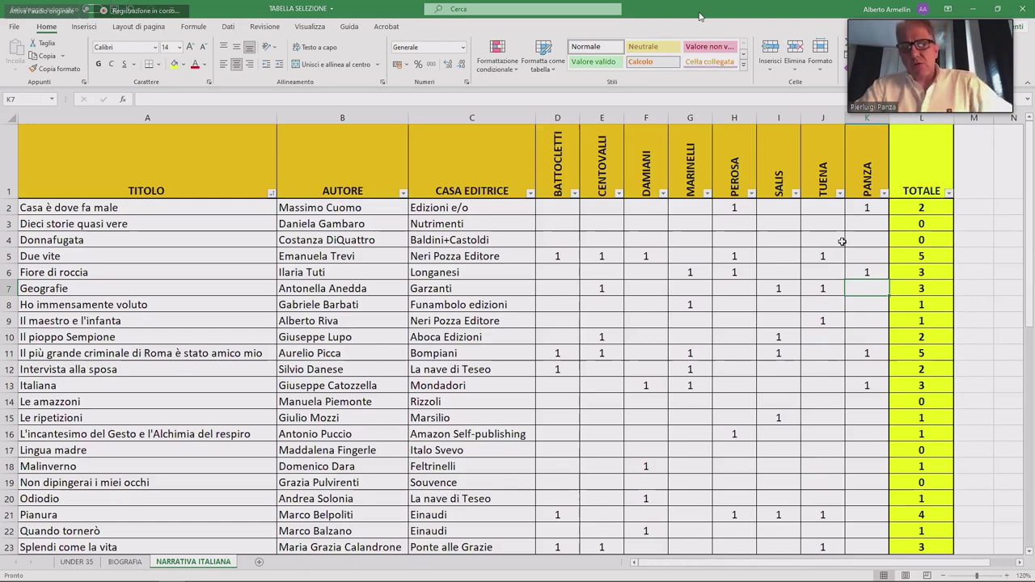
# Record the eighth juror's vote as 1 for "Quando tornerò" in cell K22.
pyautogui.press('Down')
pyautogui.press('Down')
pyautogui.press('Down')
pyautogui.press('Down')
pyautogui.press('Down')
pyautogui.press('Down')
pyautogui.press('Down')
pyautogui.press('Down')
pyautogui.press('Down')
pyautogui.press('Down')
pyautogui.press('Down')
pyautogui.press('Down')
pyautogui.press('Down')
pyautogui.press('Down')
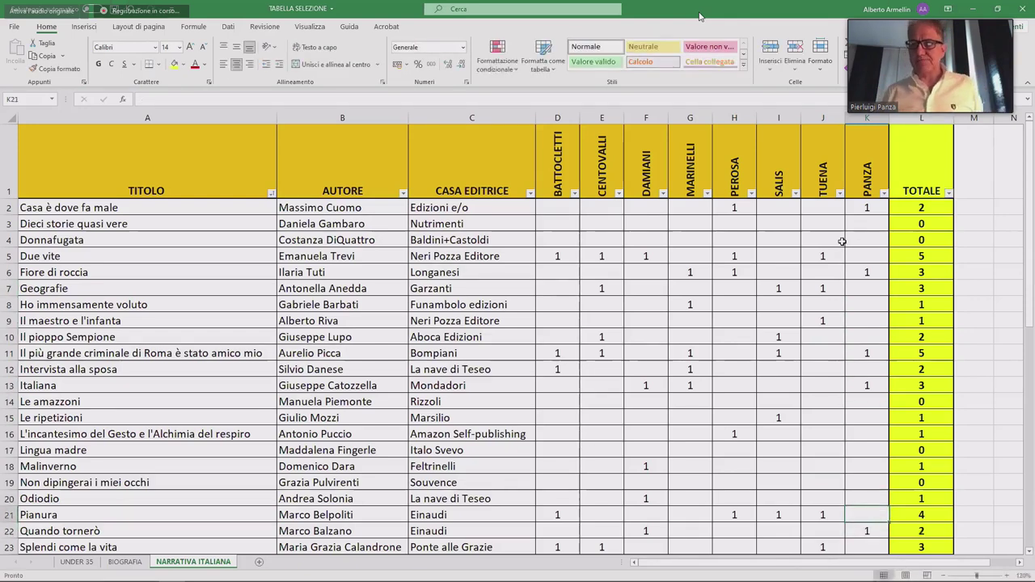
# Sort the table by TOTALE from largest to smallest and review the vote chart below it.
pyautogui.click(948, 192)
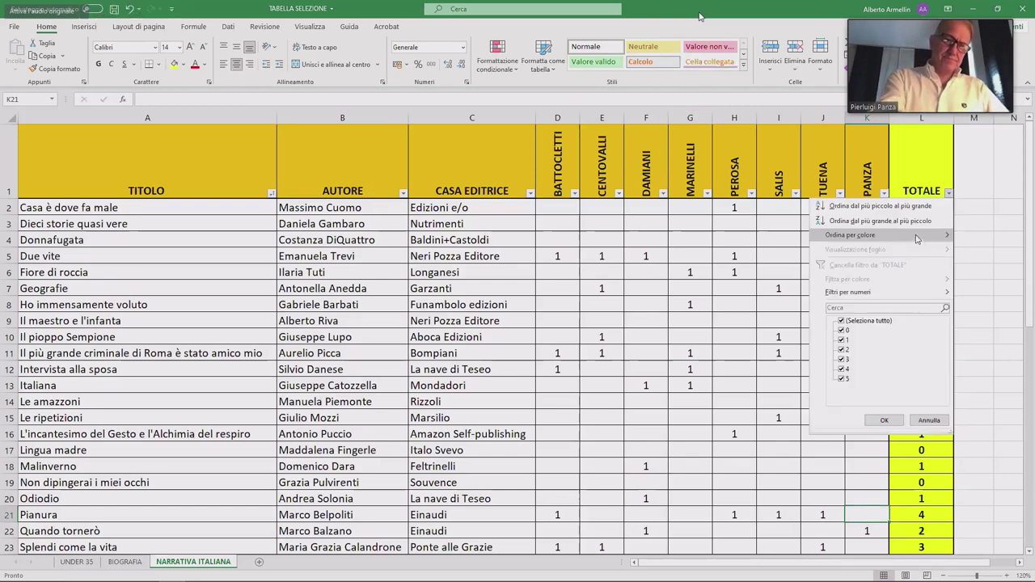
pyautogui.click(909, 221)
pyautogui.scroll(-10, 560, 336)
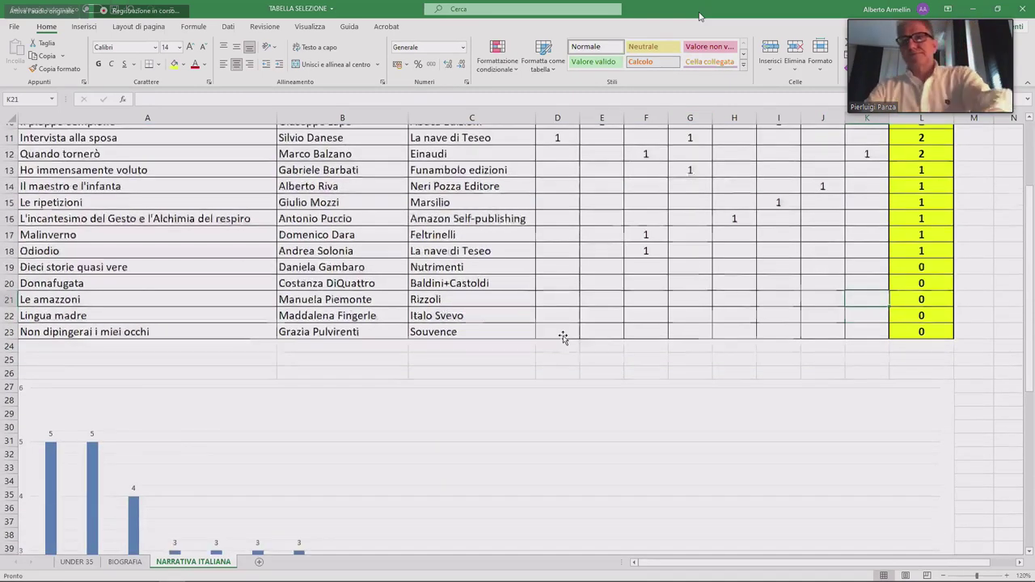
pyautogui.scroll(1, 561, 336)
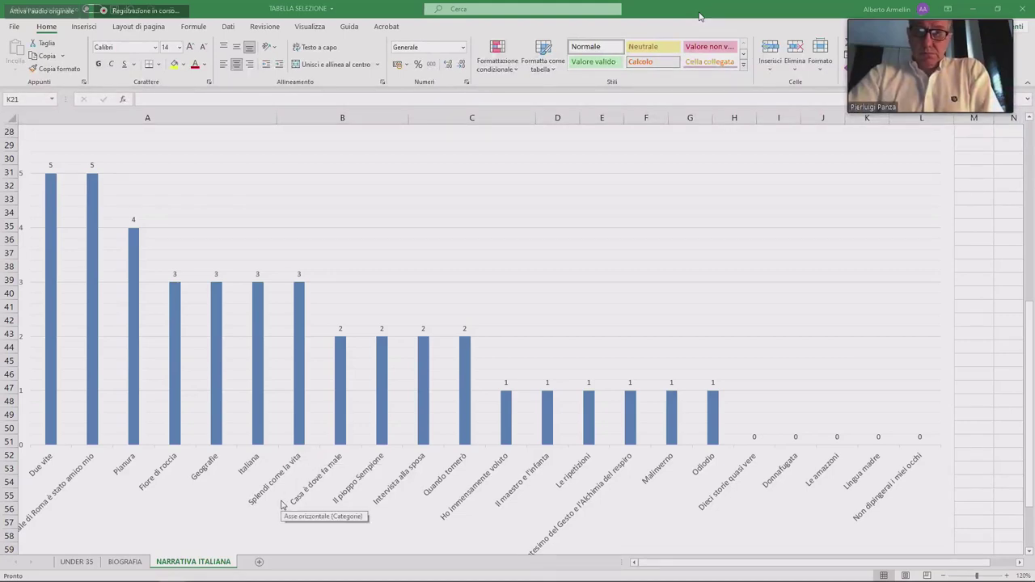
pyautogui.scroll(5, 405, 440)
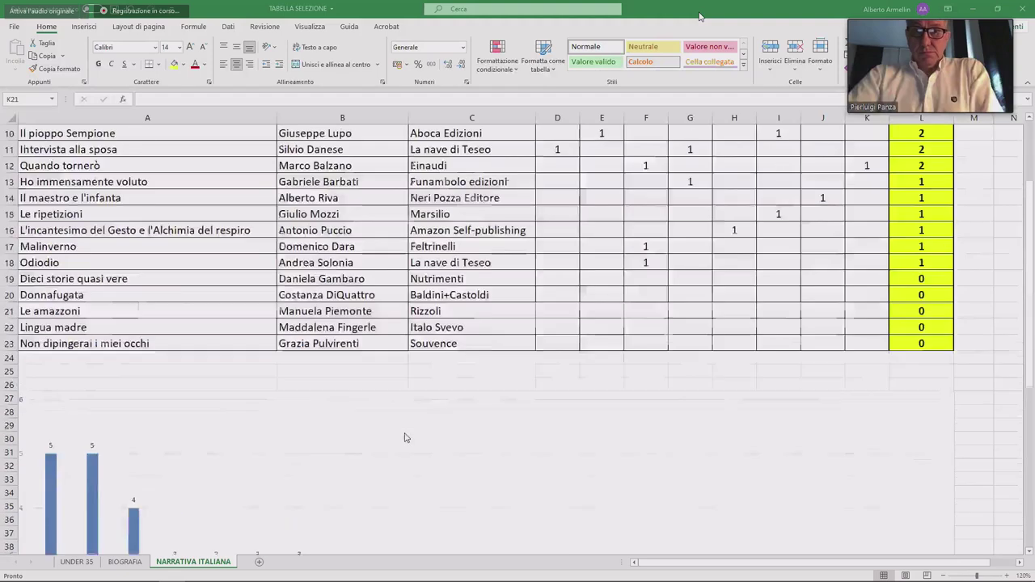
pyautogui.scroll(4, 406, 437)
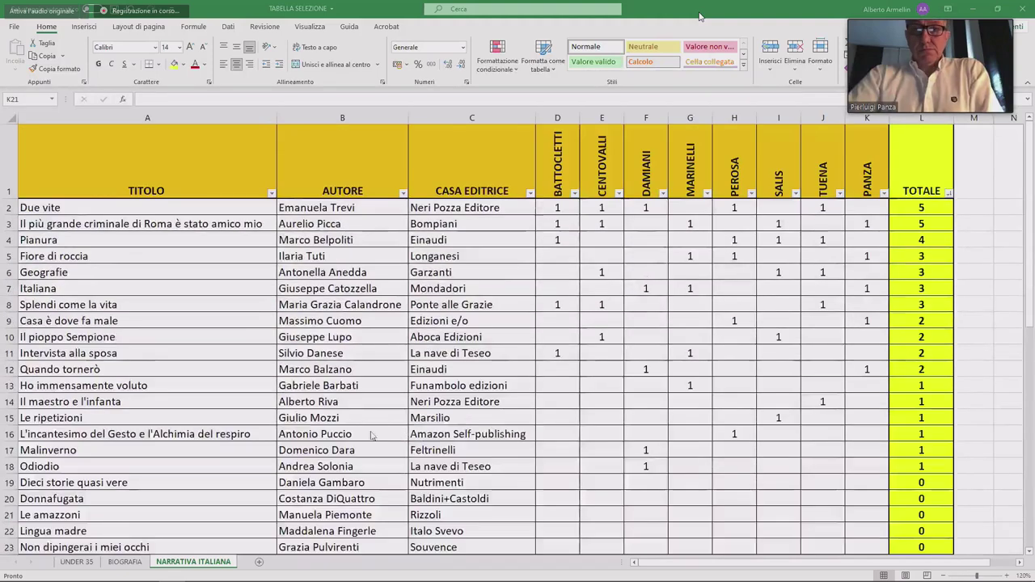
# Delete rows 9 to 23, from "Casa è dove fa male" down to "Non dipingerai i miei occhi".
pyautogui.click(6, 320)
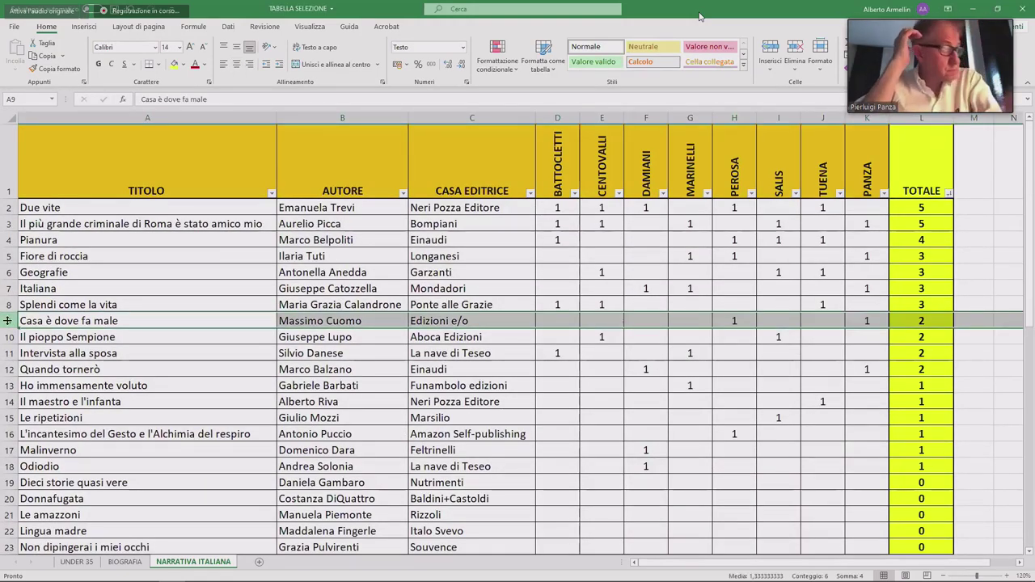
pyautogui.hotkey('ctrl', 'shift', 'Down')
pyautogui.rightClick(12, 299)
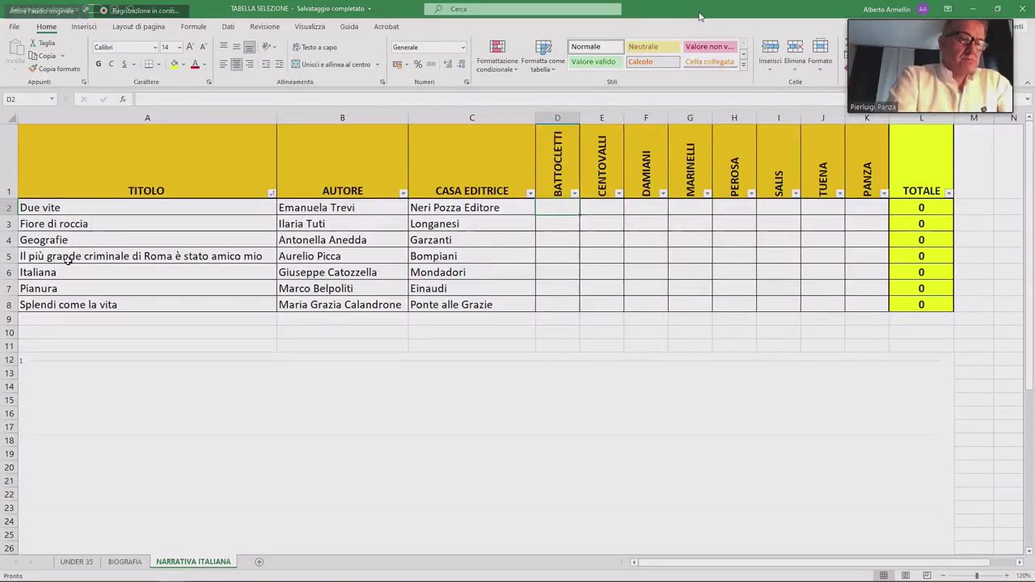
# Record the first juror's second-round vote as 1 for "Due vite" in cell D2.
pyautogui.click(604, 233)
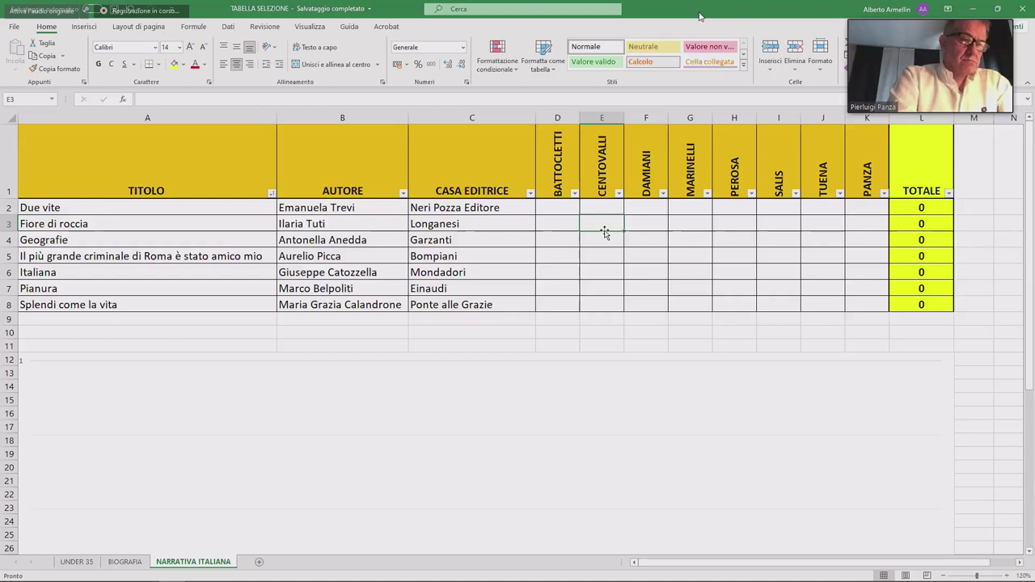
pyautogui.click(553, 220)
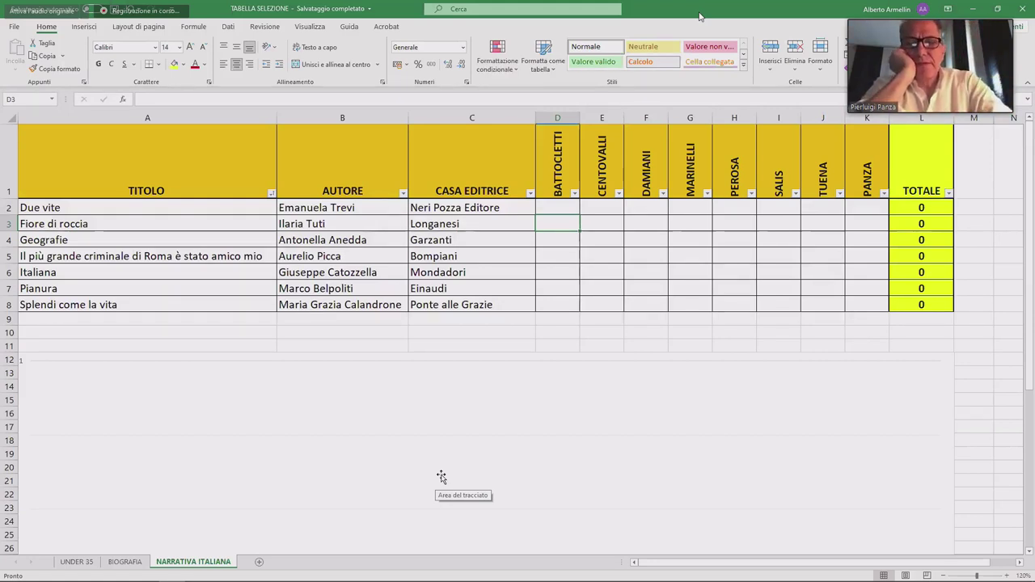
pyautogui.click(558, 206)
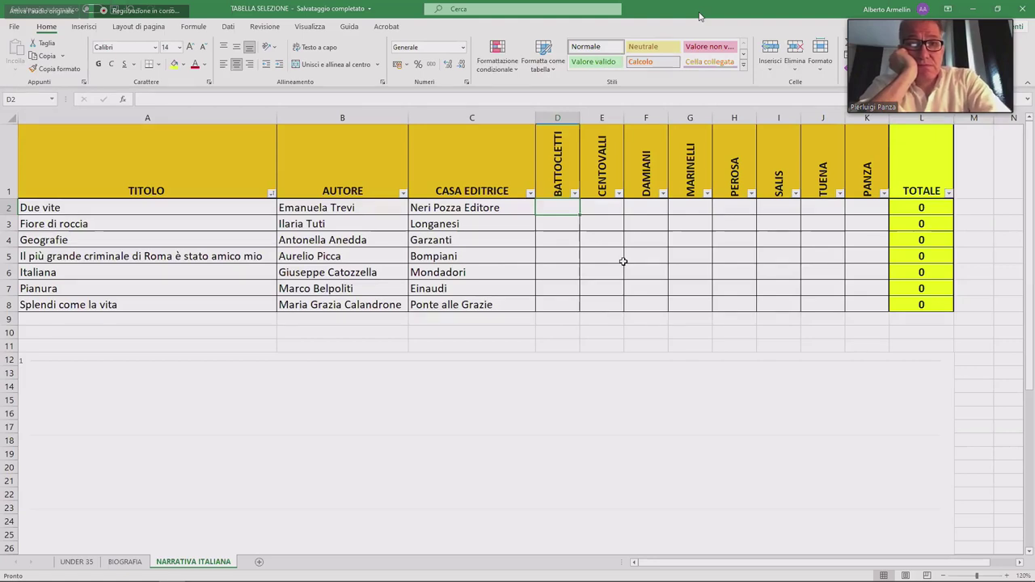
pyautogui.write('1')
pyautogui.press('Return')
# Record the first juror's second-round votes as 1 for "Pianura" in D7 and "Splendi come la vita" in D8.
pyautogui.press('Down')
pyautogui.press('Down')
pyautogui.press('Down')
pyautogui.press('Down')
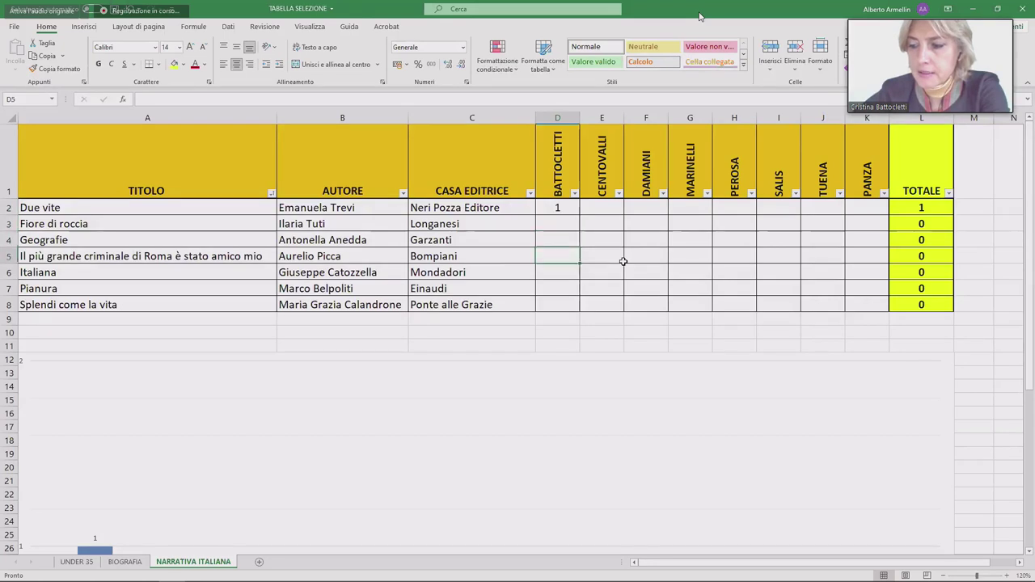
pyautogui.write('1')
pyautogui.press('Return')
pyautogui.write('1')
pyautogui.press('Tab')
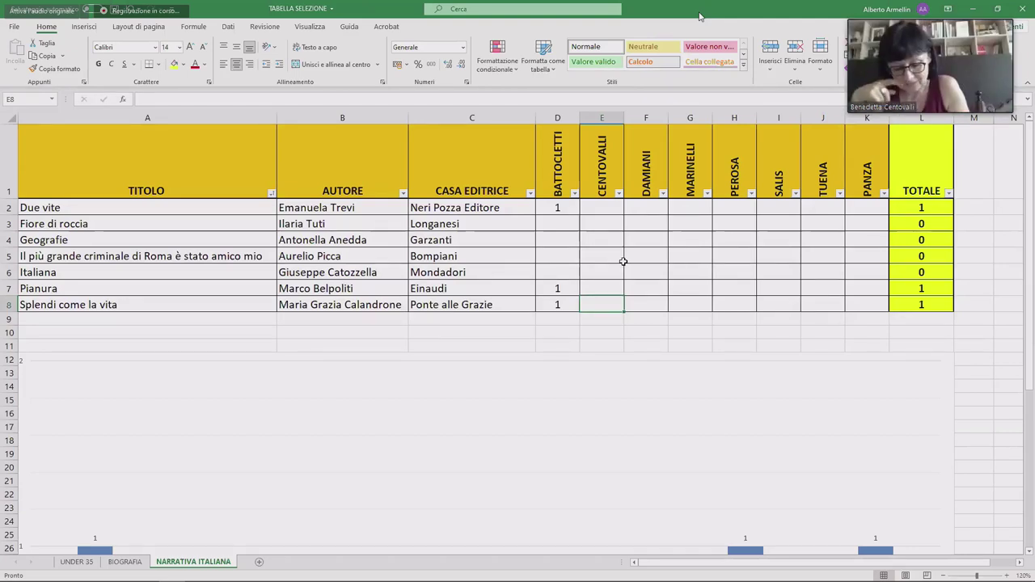
# Record the second juror's second-round votes as 1 for "Pianura" in E7 and "Geografie" in E4.
pyautogui.press('Up')
pyautogui.write('1')
pyautogui.press('Up')
pyautogui.press('Up')
pyautogui.press('Up')
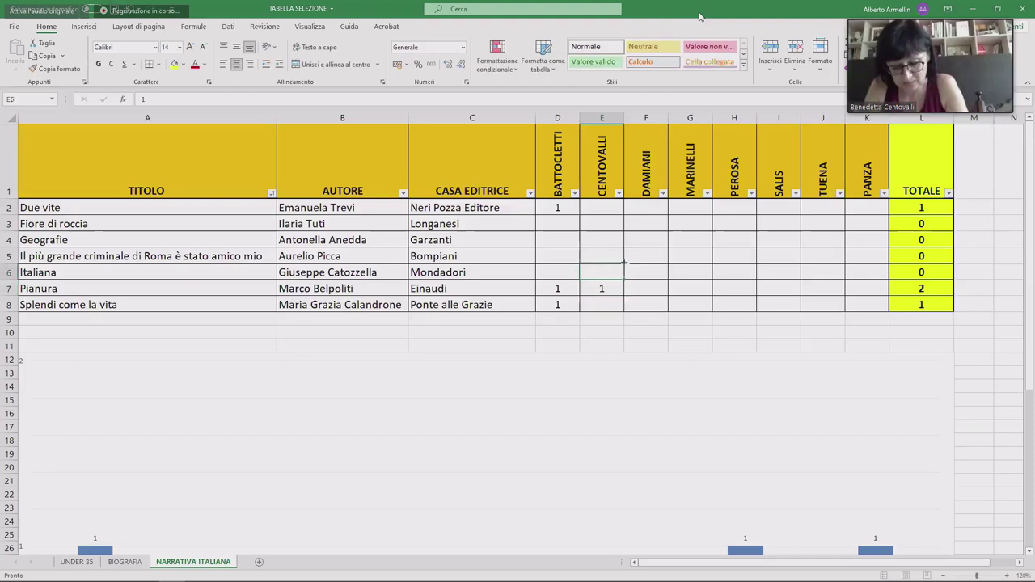
pyautogui.write('1')
# Record the second juror's second-round vote as 1 for "Splendi come la vita" in cell E8.
pyautogui.press('Down')
pyautogui.press('Down')
pyautogui.press('Down')
pyautogui.press('Down')
pyautogui.write('1')
pyautogui.press('Right')
pyautogui.press('Up')
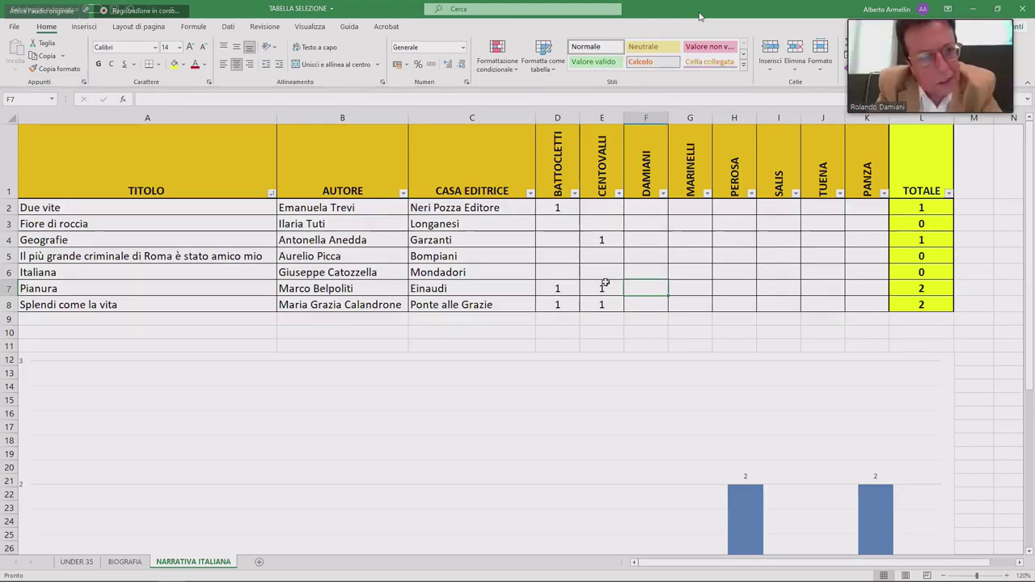
# Record the third juror's second-round votes as 1 for "Italiana" in F6, "Due vite" in F2 and "Pianura" in F7.
pyautogui.click(632, 271)
pyautogui.write('1')
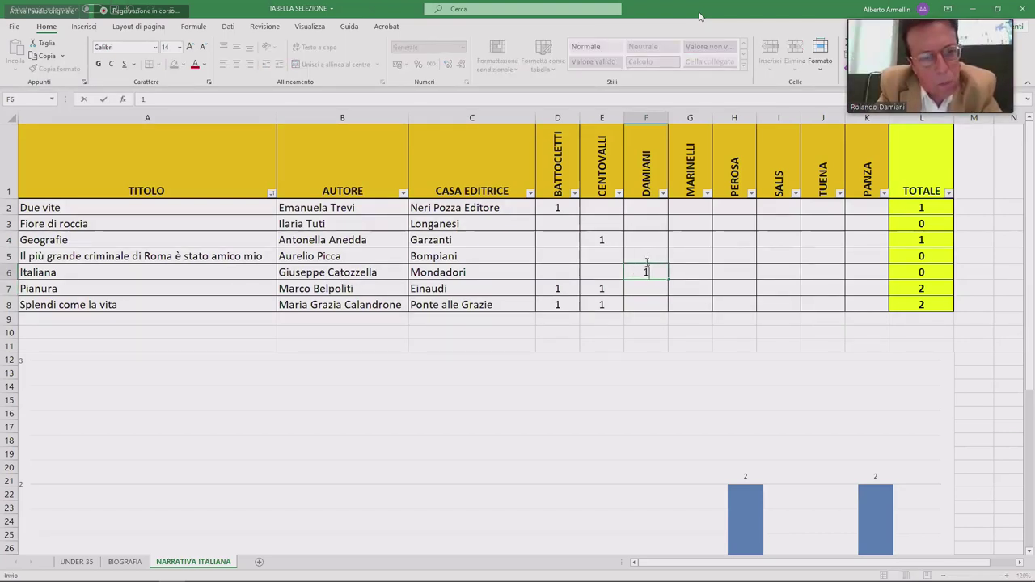
pyautogui.click(656, 209)
pyautogui.write('1')
pyautogui.click(643, 289)
pyautogui.write('1')
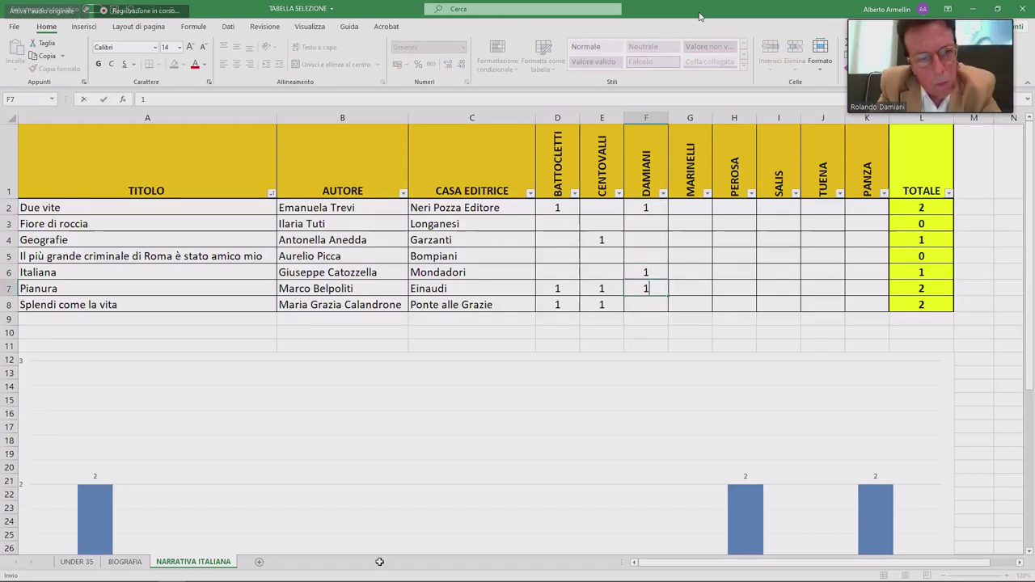
pyautogui.click(700, 207)
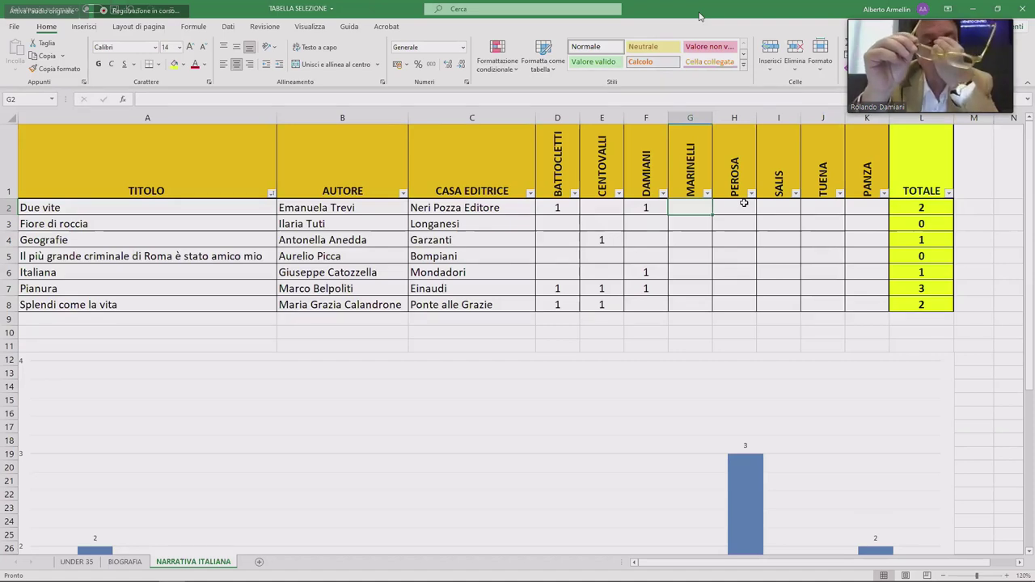
pyautogui.click(699, 238)
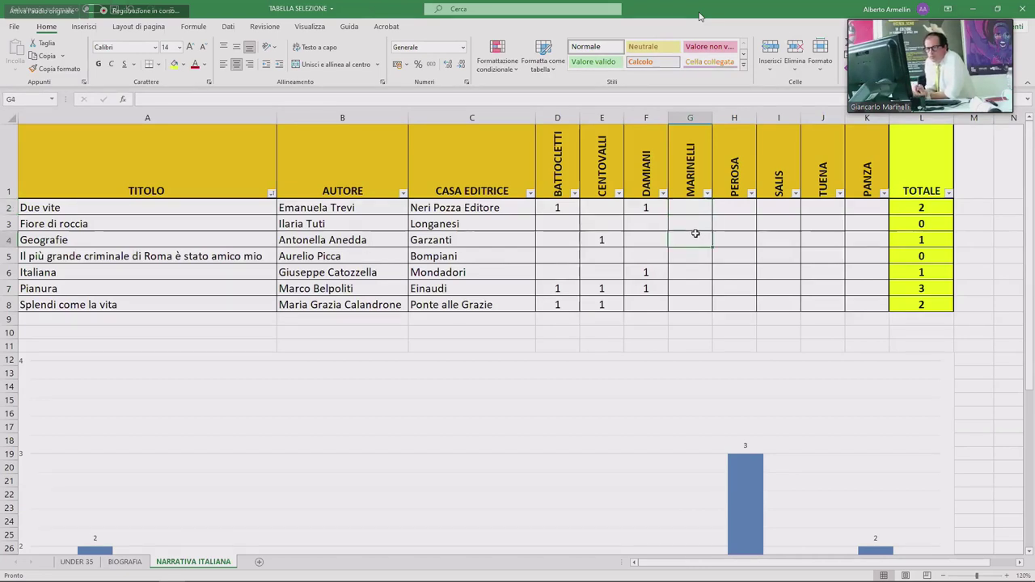
pyautogui.write('1')
pyautogui.press('Escape')
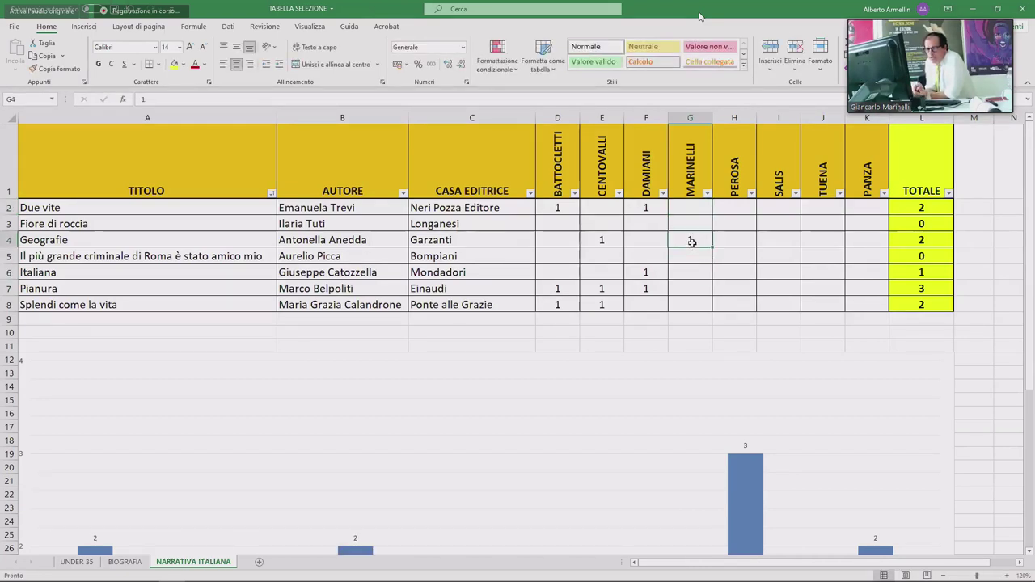
# Record the fourth juror's second-round votes as 1 for "Fiore di roccia" in G3 and "Italiana" in G6.
pyautogui.click(691, 223)
pyautogui.write('1')
pyautogui.press('Return')
pyautogui.press('Down')
pyautogui.press('Down')
pyautogui.write('1')
pyautogui.press('Return')
# Record the fourth juror's second-round vote as 1 for "Il più grande criminale di Roma è stato amico mio" in cell G5.
pyautogui.press('Up')
pyautogui.press('Up')
pyautogui.write('1')
pyautogui.press('Return')
pyautogui.click(746, 235)
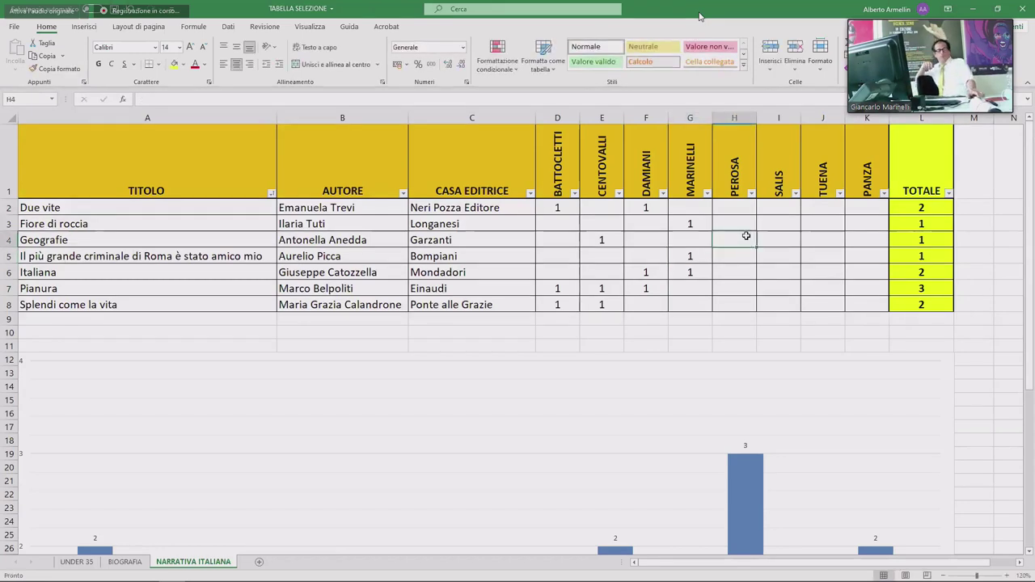
# Record the fifth juror's second-round votes as 1 for "Due vite" in H2, "Fiore di roccia" in H3 and "Pianura" in H7.
pyautogui.press('Up')
pyautogui.press('Up')
pyautogui.write('1')
pyautogui.press('Return')
pyautogui.write('1')
pyautogui.press('Return')
pyautogui.press('Down')
pyautogui.press('Down')
pyautogui.press('Down')
pyautogui.write('1')
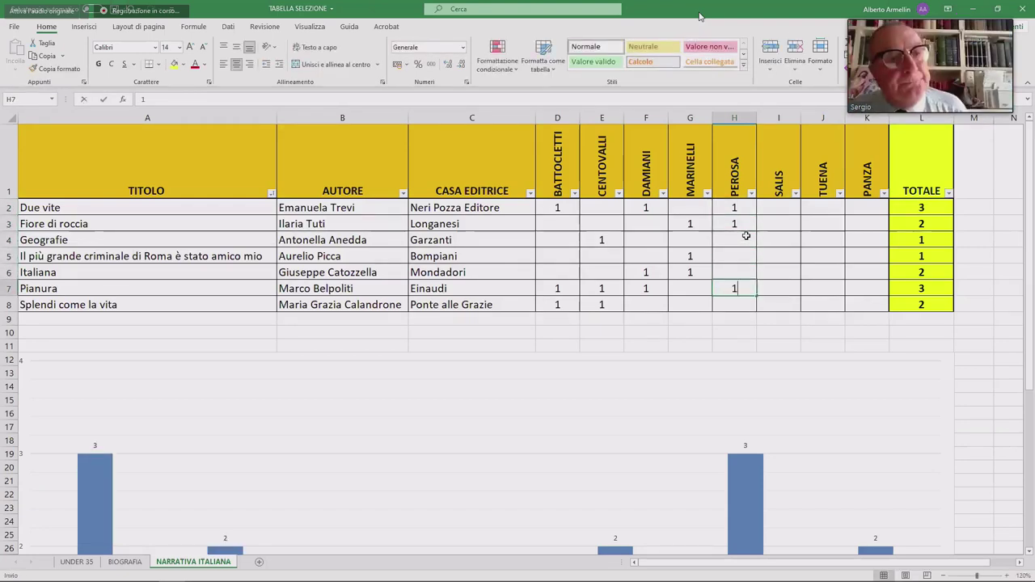
pyautogui.press('Tab')
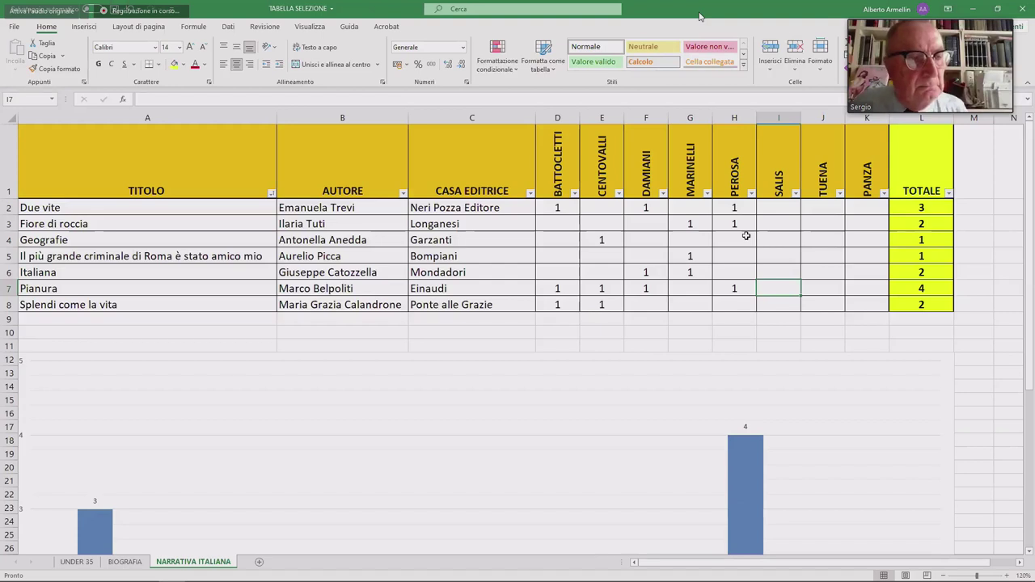
# Record the sixth juror's second-round vote as 1 for "Pianura" in cell I7.
pyautogui.press('Up')
pyautogui.press('Up')
pyautogui.press('Up')
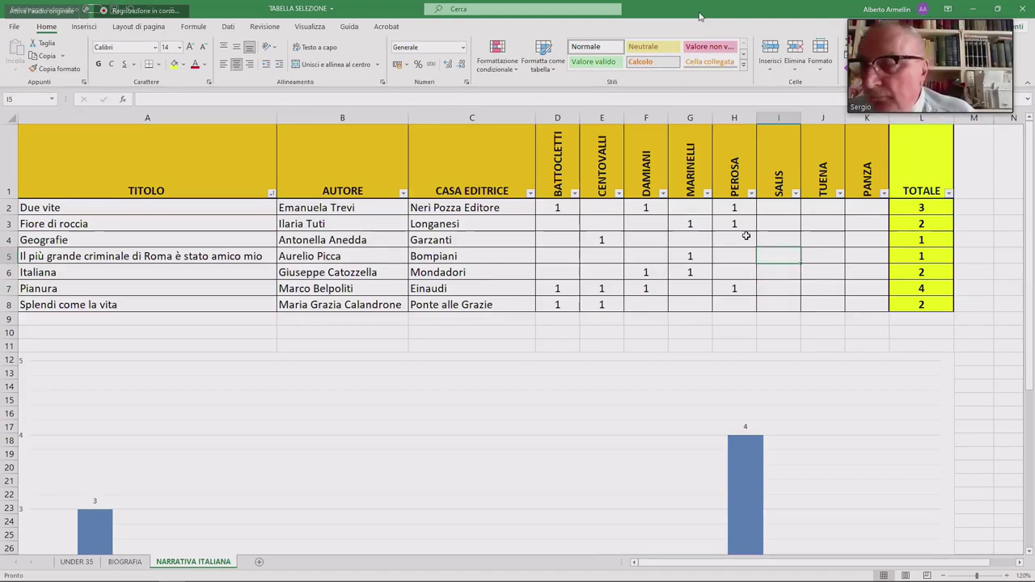
pyautogui.press('Down')
pyautogui.press('Down')
pyautogui.press('Down')
pyautogui.write('1')
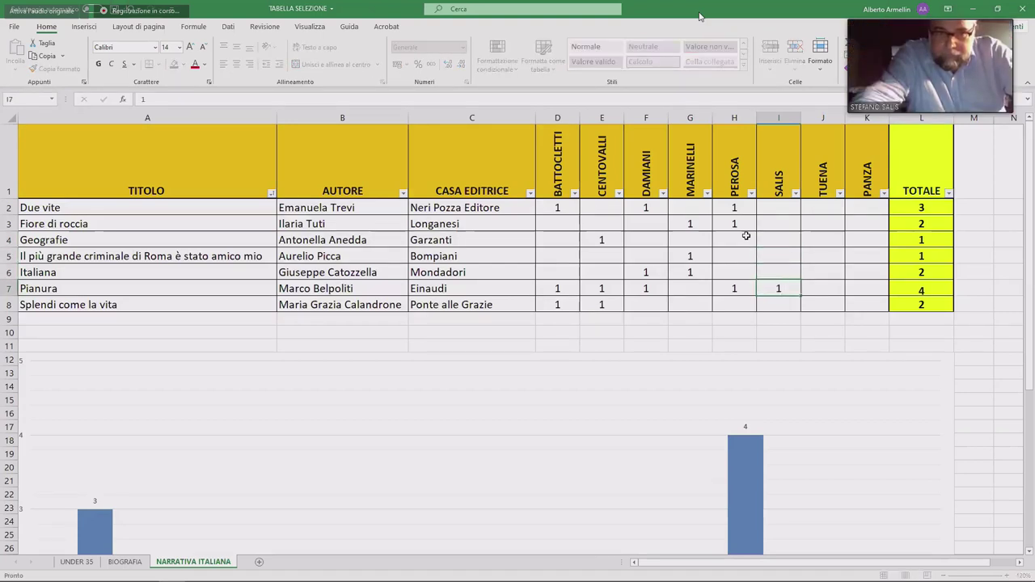
# Record the sixth juror's votes as 1 for "Geografie" in I4 and "Il più grande criminale di Roma è stato amico mio" in I5.
pyautogui.press('Up')
pyautogui.press('Up')
pyautogui.press('Up')
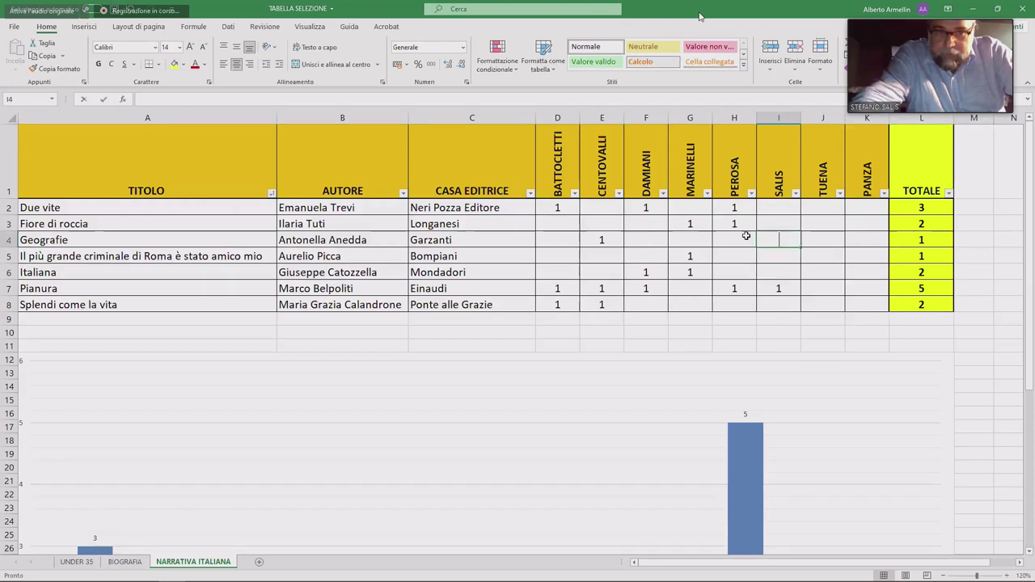
pyautogui.write('1')
pyautogui.press('Up')
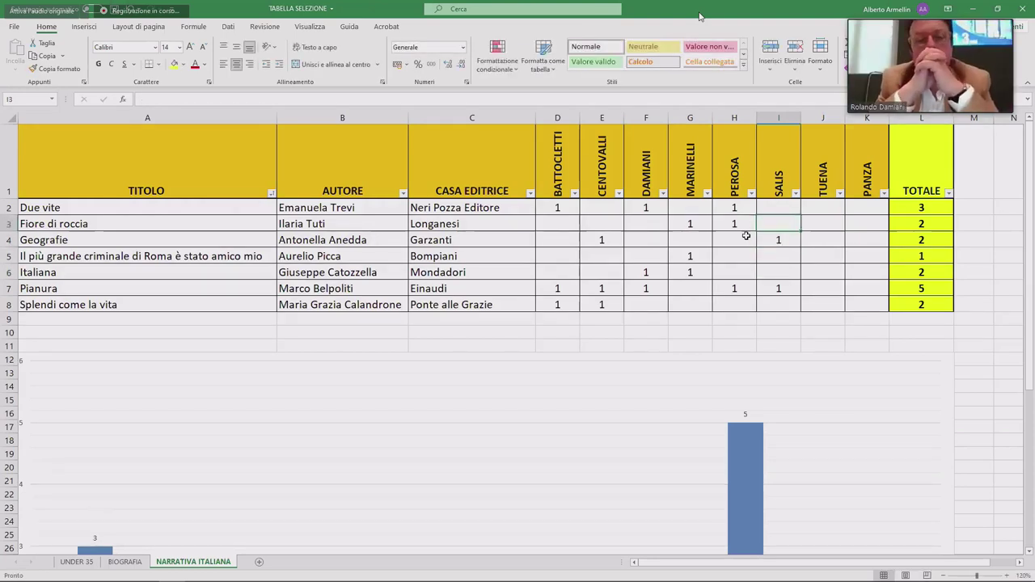
pyautogui.press('Down')
pyautogui.press('Down')
pyautogui.write('1')
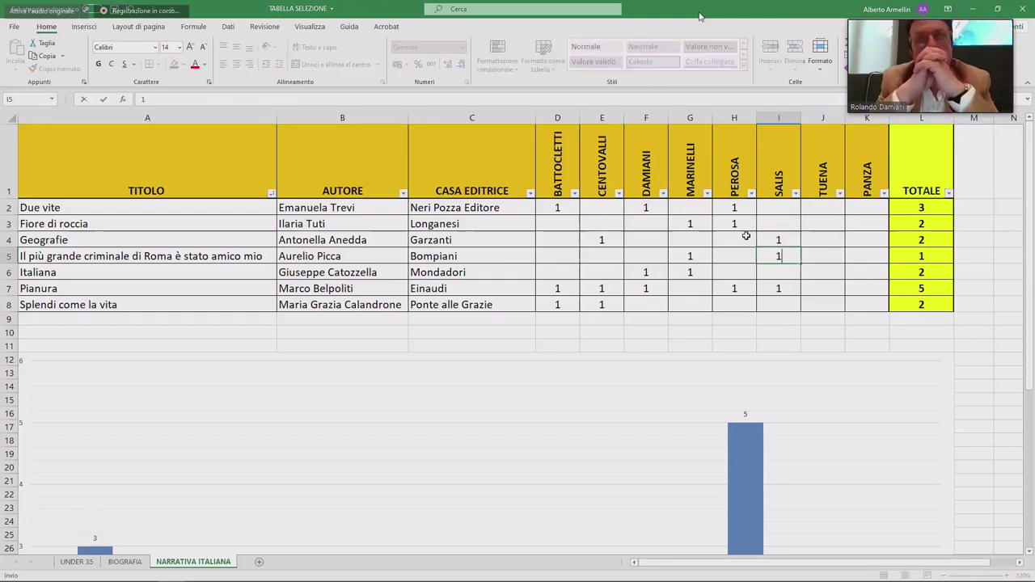
pyautogui.press('Tab')
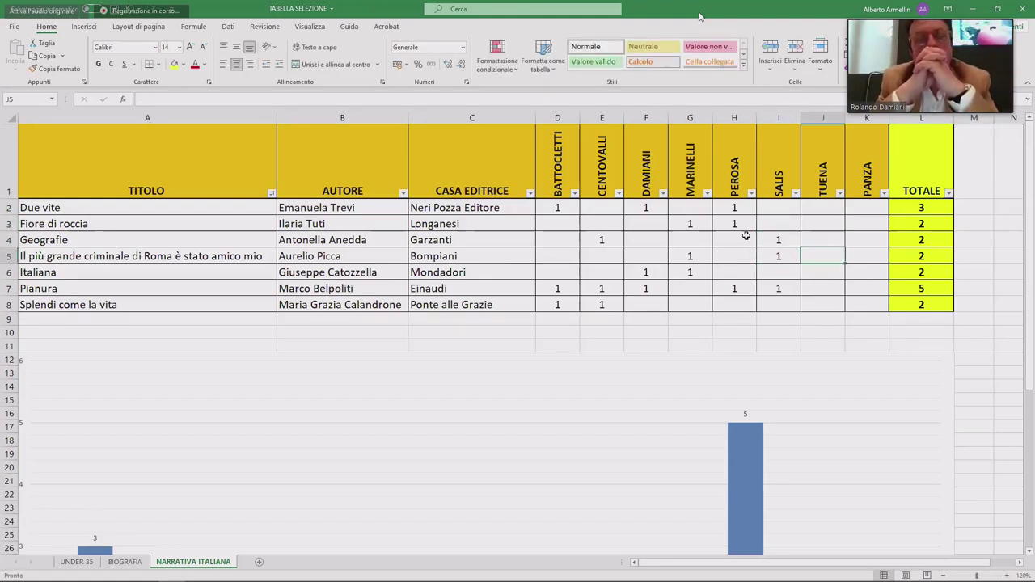
# Record the seventh juror's second-round vote as 1 for "Splendi come la vita" in cell J8.
pyautogui.press('Up')
pyautogui.press('Up')
pyautogui.press('Up')
pyautogui.press('Down')
pyautogui.press('Down')
pyautogui.press('Down')
pyautogui.press('Down')
pyautogui.press('Down')
pyautogui.press('Down')
pyautogui.write('1')
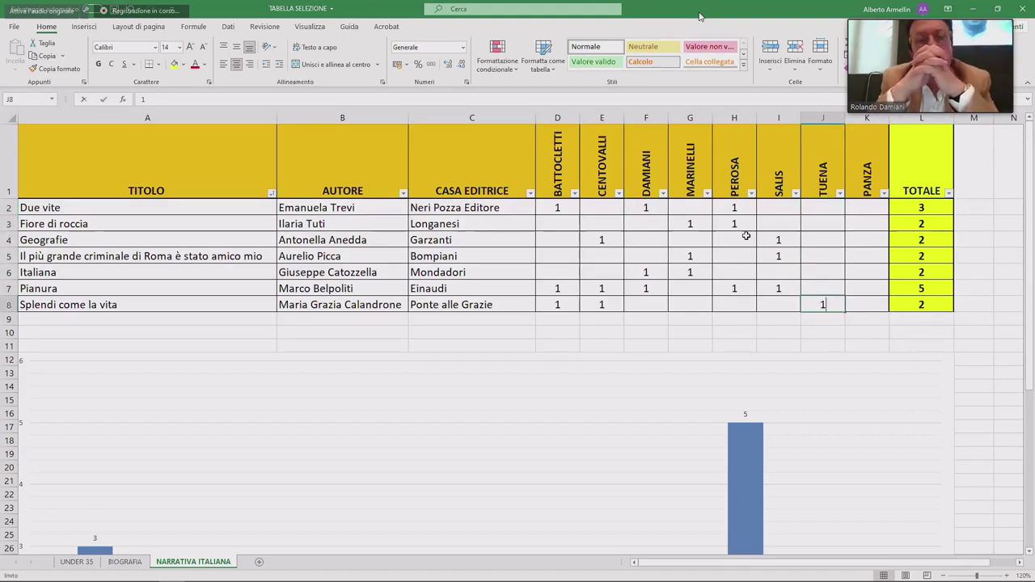
# Record the seventh juror's second-round votes as 1 for "Geografie" in J4 and "Pianura" in J7.
pyautogui.press('Up')
pyautogui.press('Up')
pyautogui.press('Up')
pyautogui.press('Up')
pyautogui.write('1')
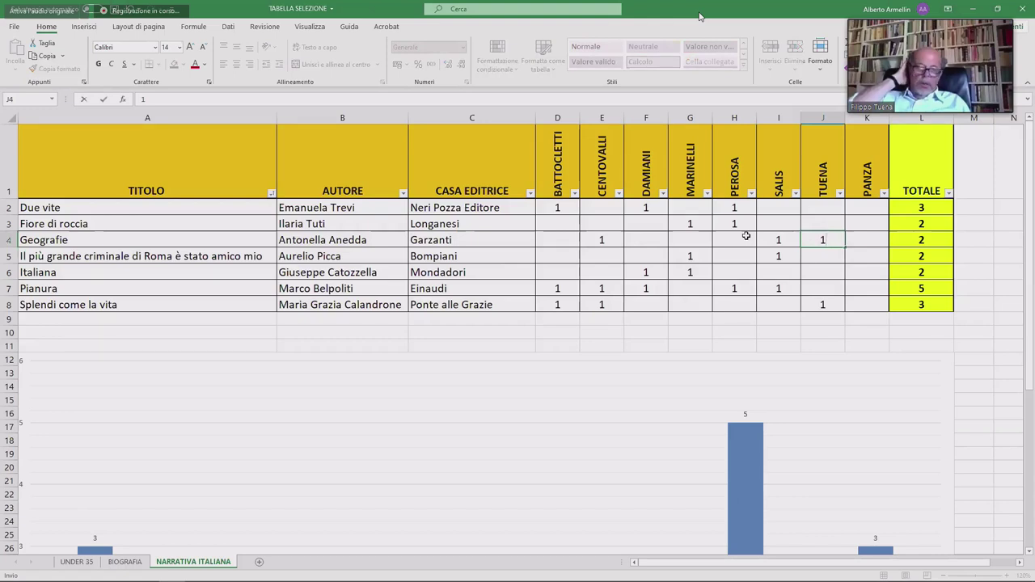
pyautogui.press('Down')
pyautogui.press('Down')
pyautogui.press('Down')
pyautogui.write('1')
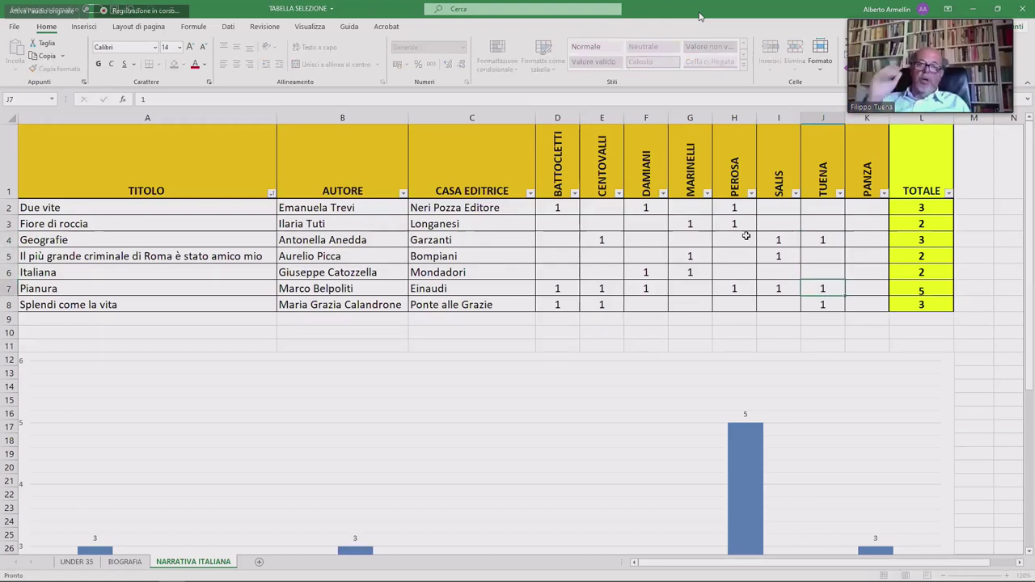
pyautogui.press('Right')
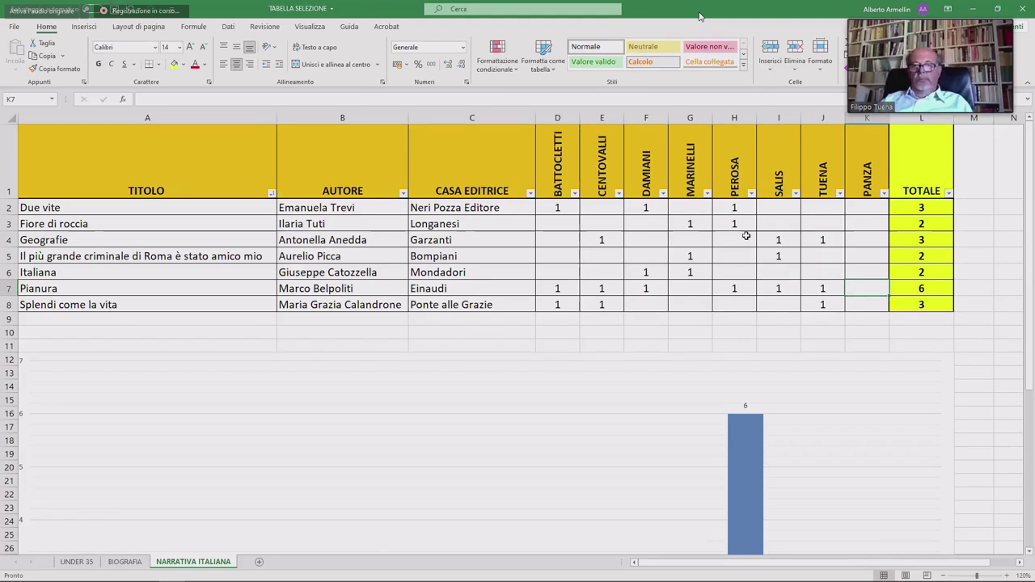
# Record the eighth juror's second-round vote as 1 for "Il più grande criminale di Roma è stato amico mio" in cell K5.
pyautogui.scroll(-3, 736, 259)
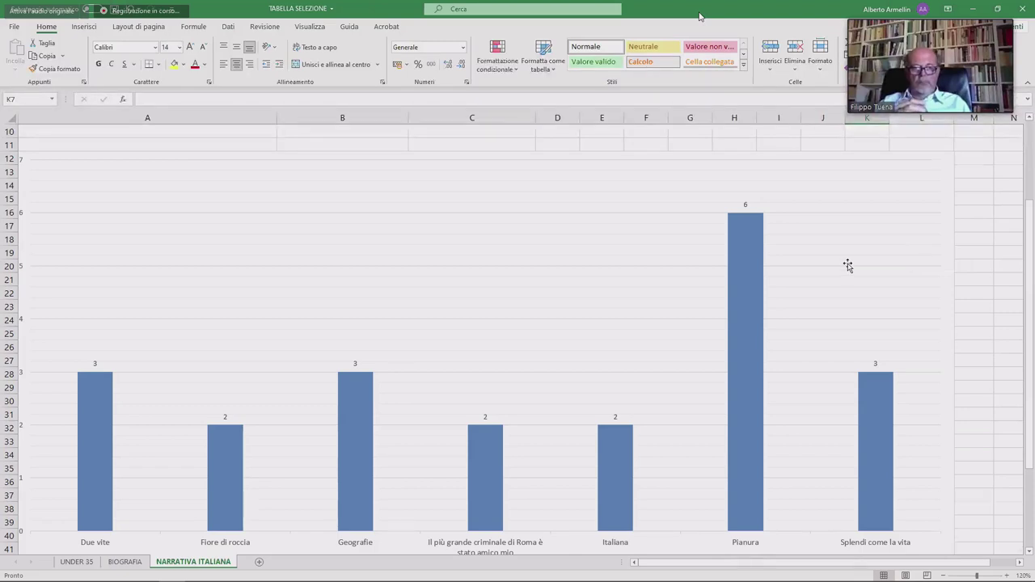
pyautogui.scroll(-1, 846, 266)
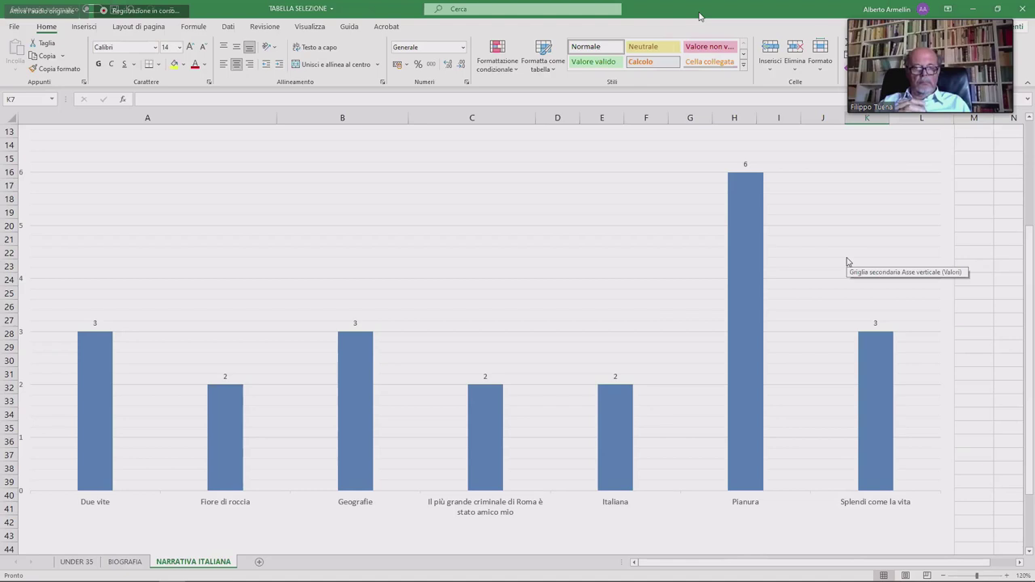
pyautogui.scroll(4, 846, 265)
pyautogui.click(864, 207)
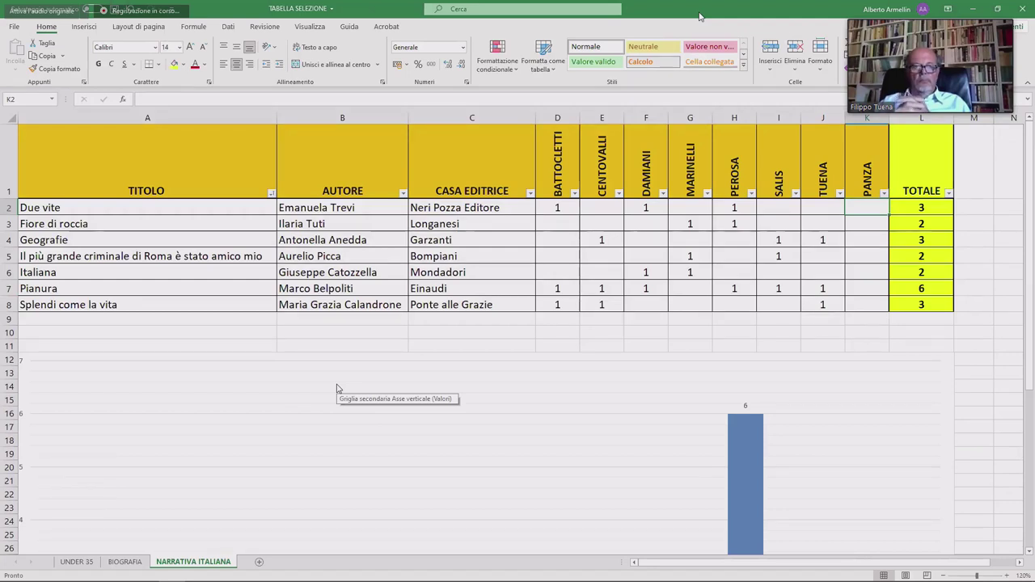
pyautogui.click(862, 304)
pyautogui.click(875, 206)
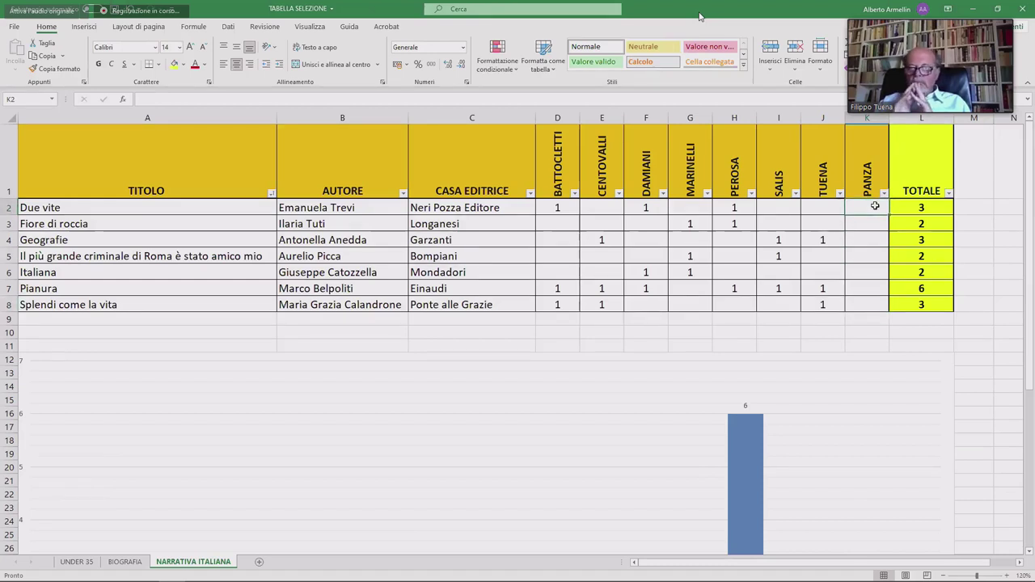
pyautogui.press('Down')
pyautogui.press('Down')
pyautogui.press('Down')
pyautogui.write('1')
pyautogui.press('Up')
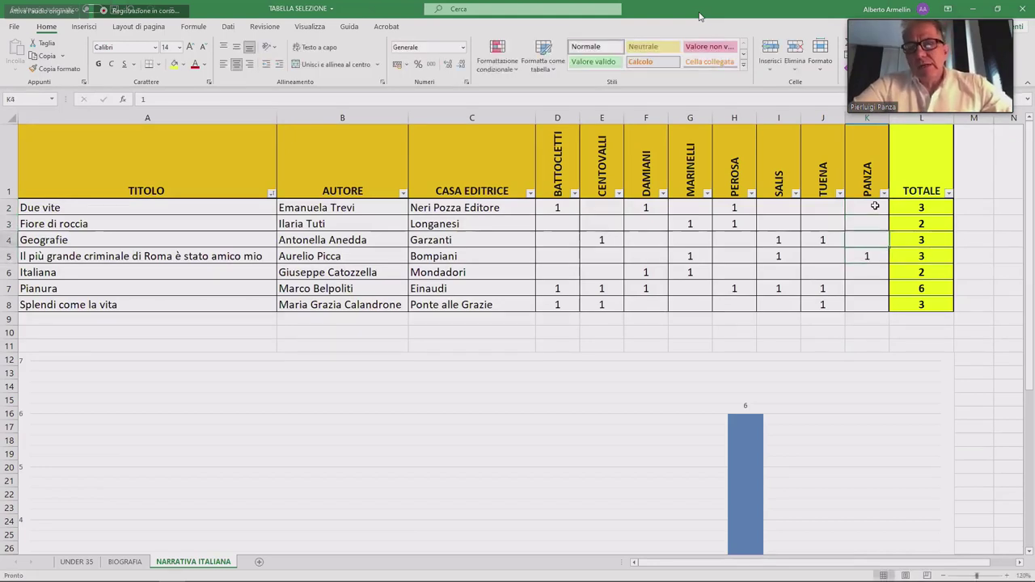
# Record the eighth juror's second-round votes as 1 for "Italiana" in K6 and "Fiore di roccia" in K3.
pyautogui.press('Down')
pyautogui.press('Down')
pyautogui.write('1')
pyautogui.press('Return')
pyautogui.press('Up')
pyautogui.press('Up')
pyautogui.press('Up')
pyautogui.press('Up')
pyautogui.write('1')
pyautogui.press('Return')
pyautogui.write('1')
pyautogui.press('Escape')
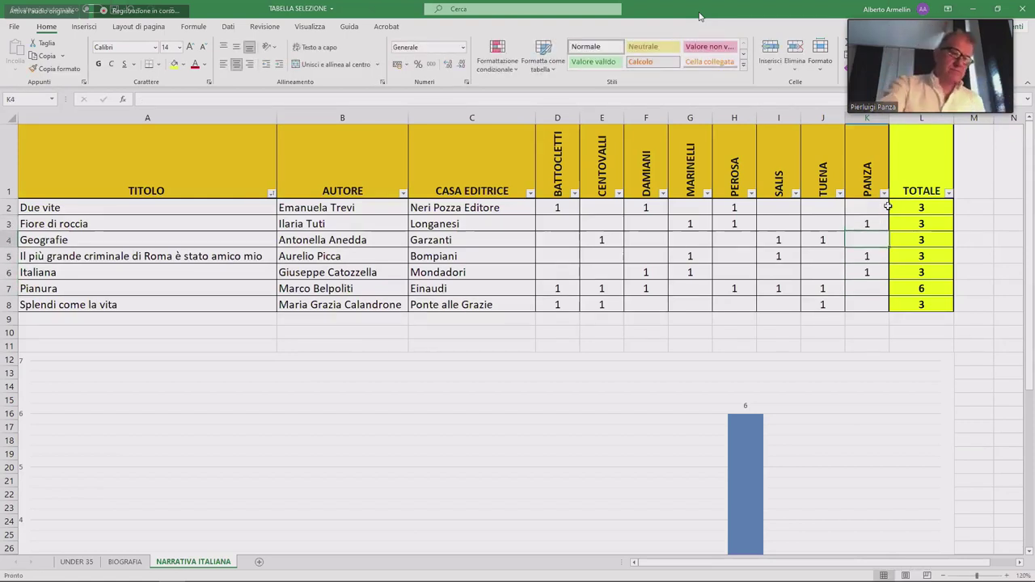
# Sort the table by the TOTALE column from largest to smallest and check the vote chart.
pyautogui.click(948, 194)
pyautogui.click(931, 207)
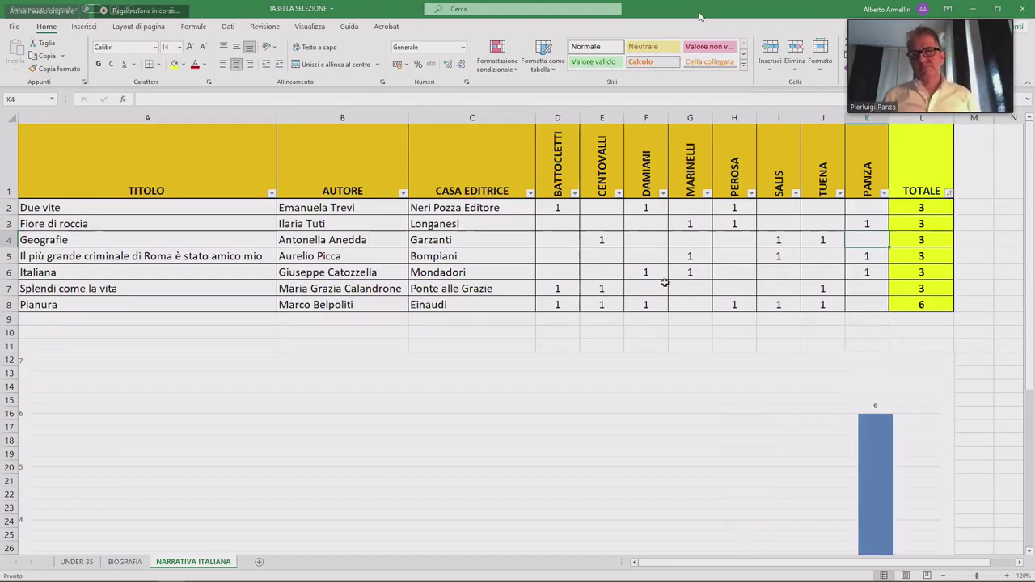
pyautogui.click(949, 194)
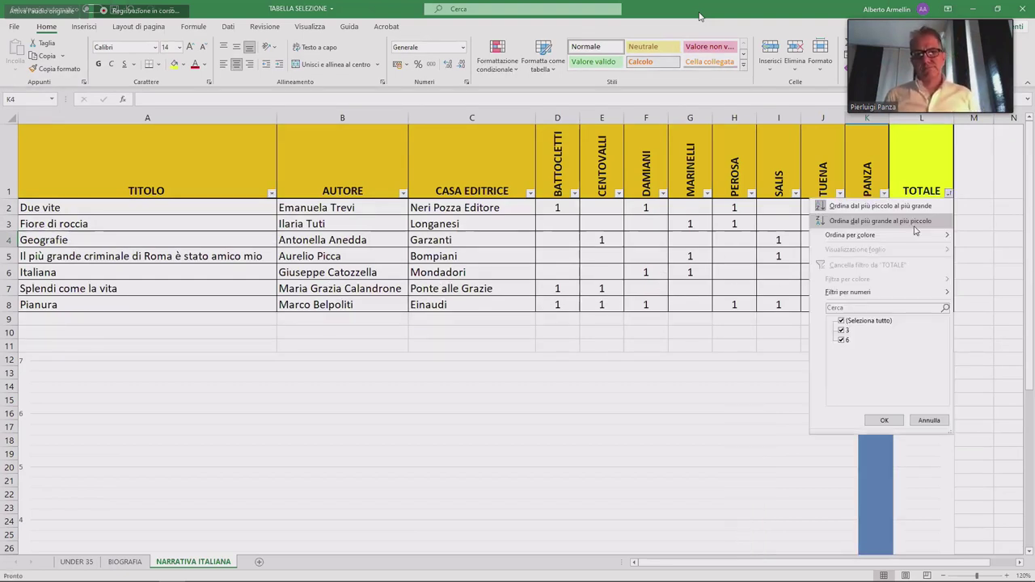
pyautogui.click(932, 221)
pyautogui.scroll(-4, 693, 296)
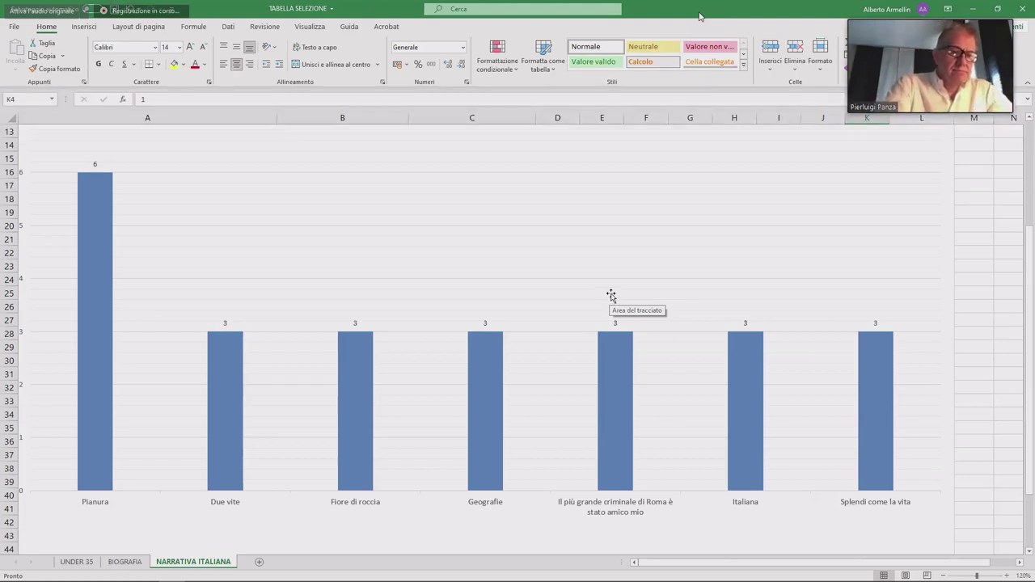
pyautogui.scroll(4, 596, 302)
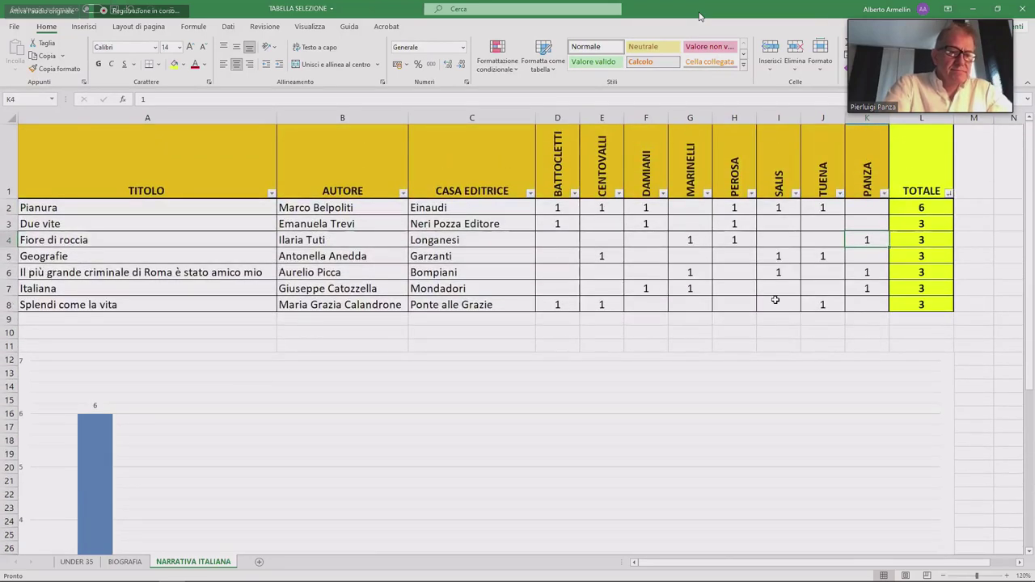
# Delete the "Pianura" row and clear all jurors' votes in D2:K7 for the remaining six titles.
pyautogui.click(9, 208)
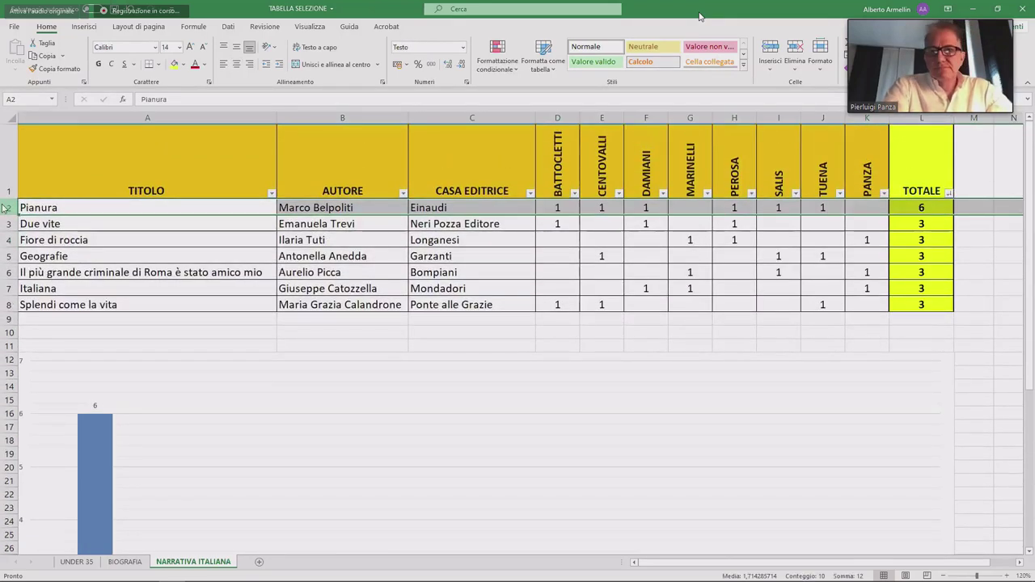
pyautogui.hotkey('ctrl', '-')
pyautogui.moveTo(557, 208); pyautogui.dragTo(867, 288)
pyautogui.press('Delete')
# Record the first juror's third-round votes as 1 for "Due vite" in D2 and "Splendi come la vita" in D7.
pyautogui.click(570, 209)
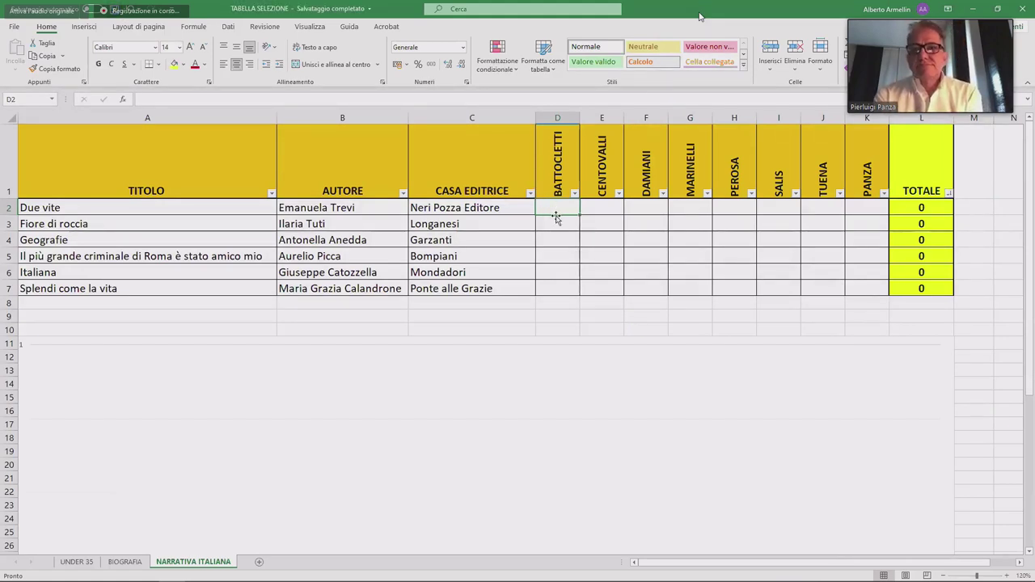
pyautogui.write('1')
pyautogui.press('Return')
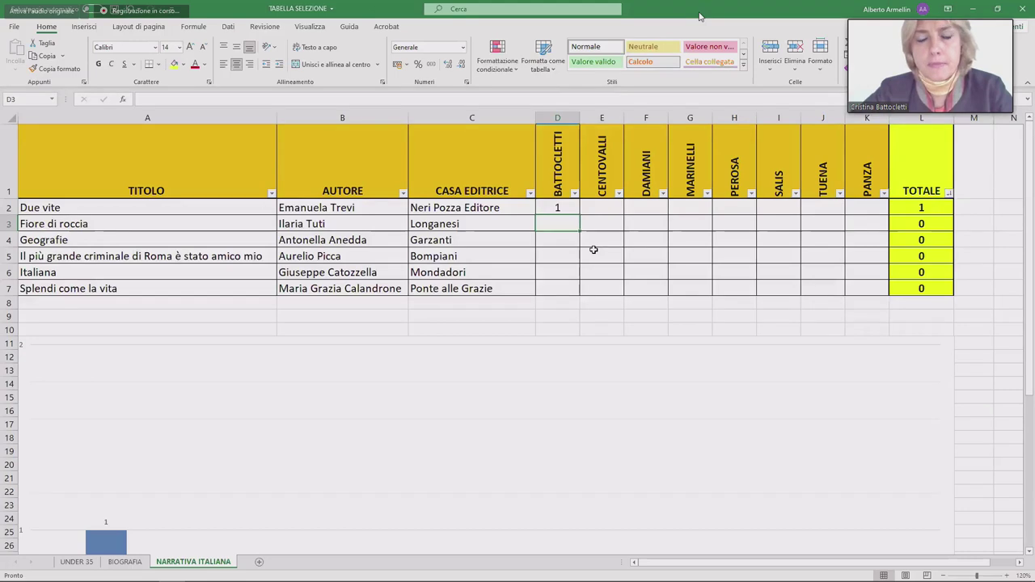
# Record the second juror's third-round votes as 1 for "Geografie" in E4 and "Splendi come la vita" in E7.
pyautogui.click(609, 209)
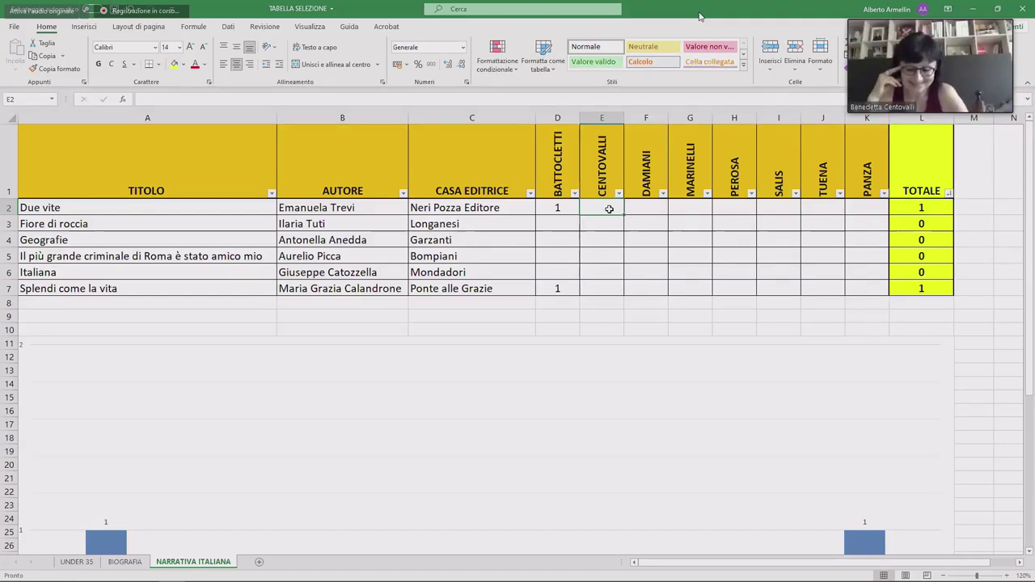
pyautogui.press('Down')
pyautogui.press('Down')
pyautogui.write('1')
pyautogui.press('Return')
pyautogui.press('Down')
pyautogui.press('Down')
pyautogui.write('1')
pyautogui.press('Tab')
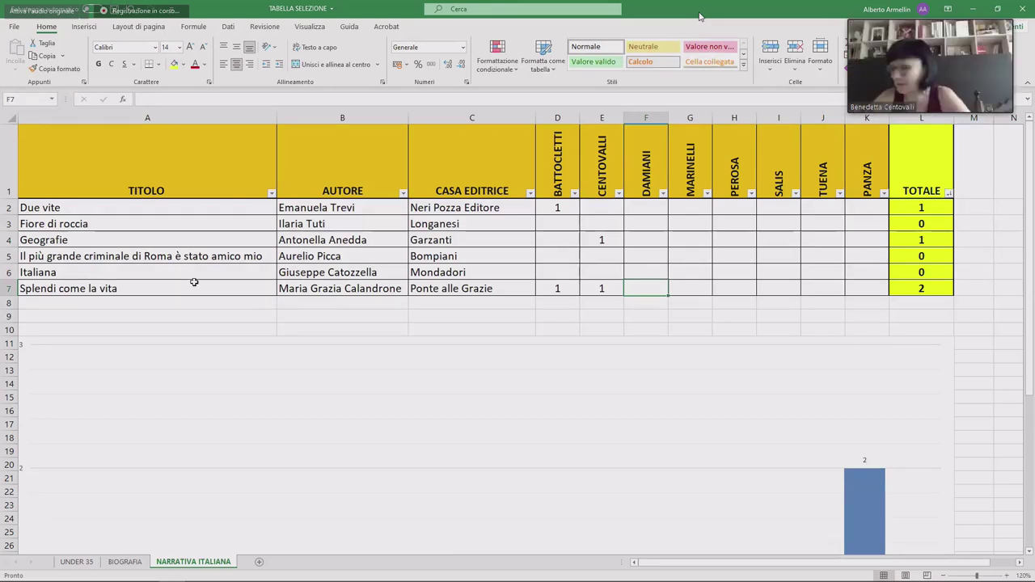
# Correct the title in cell A7 to "Splendi come vita".
pyautogui.click(202, 288)
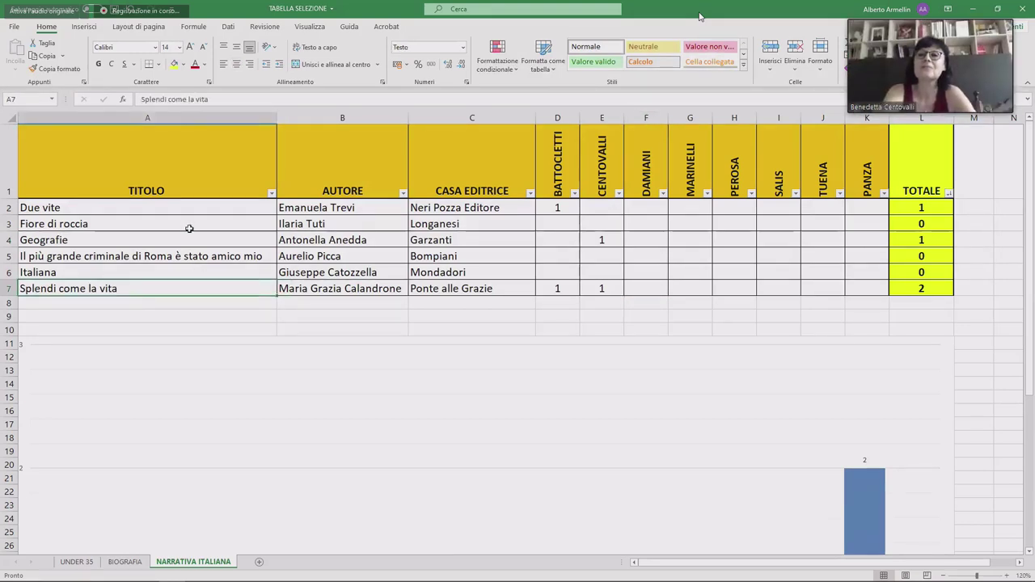
pyautogui.click(194, 99)
pyautogui.press('BackSpace')
pyautogui.press('BackSpace')
pyautogui.press('BackSpace')
pyautogui.click(686, 273)
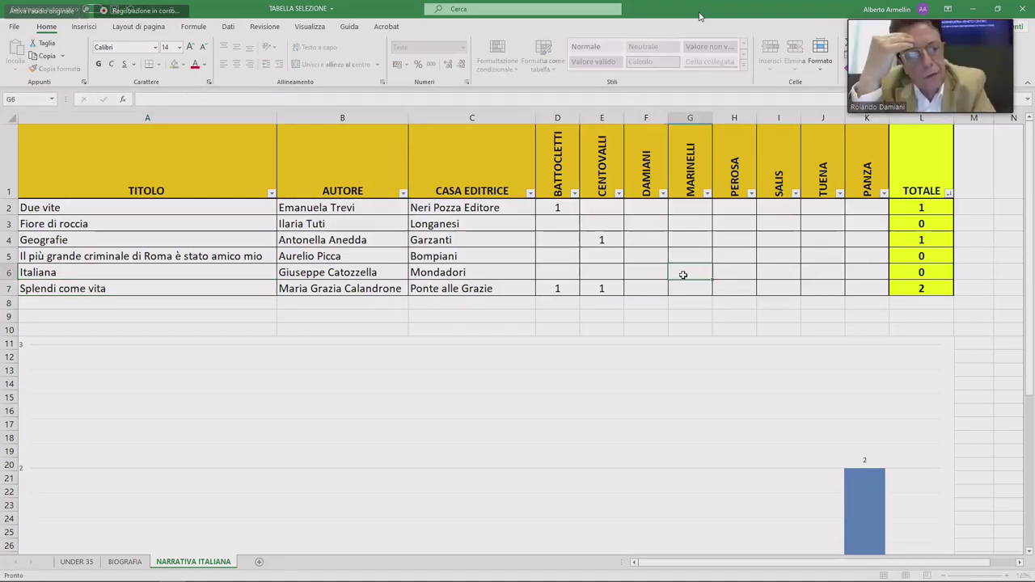
# Record the third juror's third-round votes as 1 for "Italiana" in F6 and "Due vite" in F2.
pyautogui.click(651, 223)
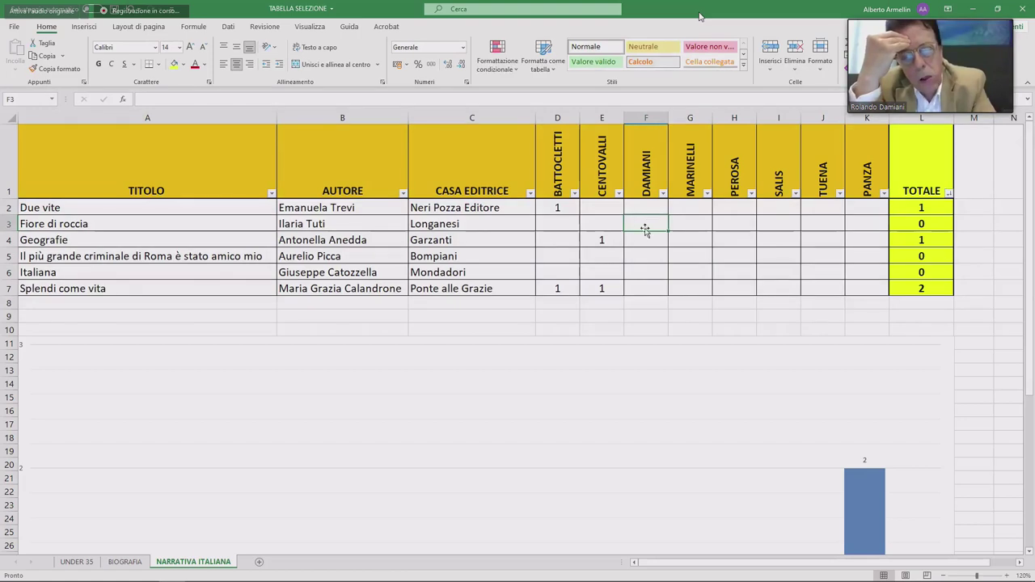
pyautogui.click(647, 272)
pyautogui.write('1')
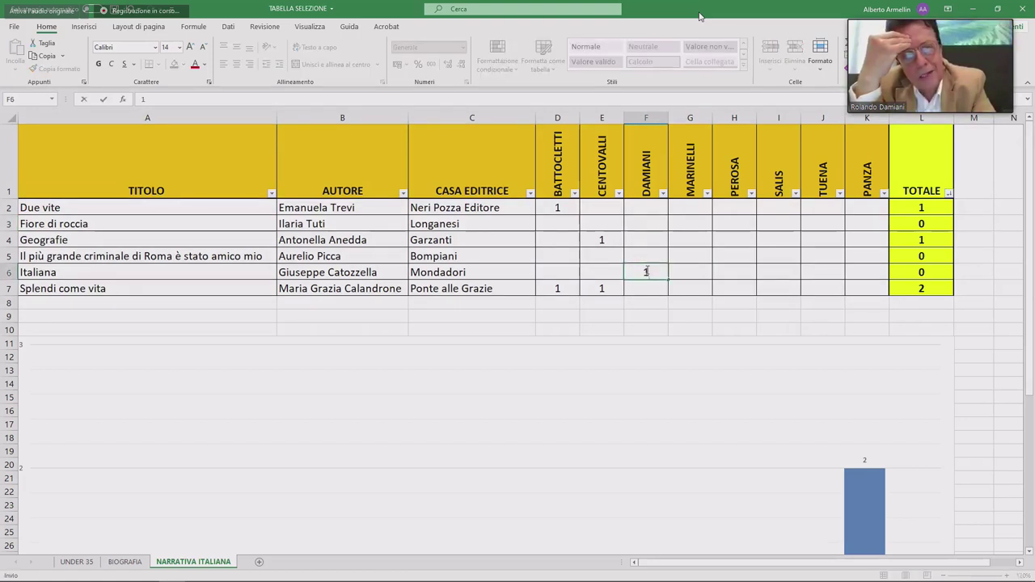
pyautogui.click(647, 208)
pyautogui.write('1')
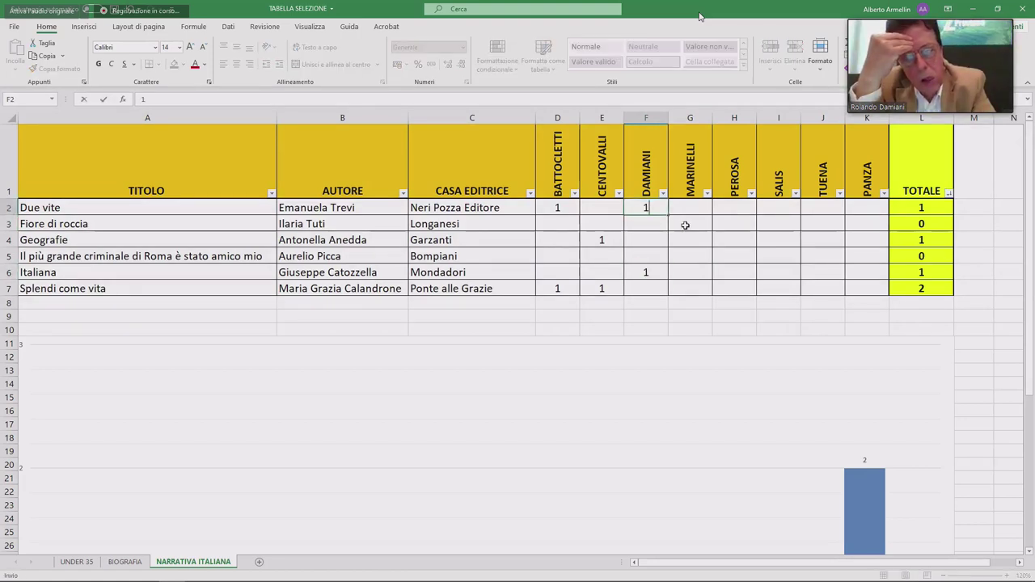
# Record the fourth juror's votes as 1 for "Il più grande criminale di Roma è stato amico mio" in G5 and "Fiore di roccia" in G3.
pyautogui.click(693, 207)
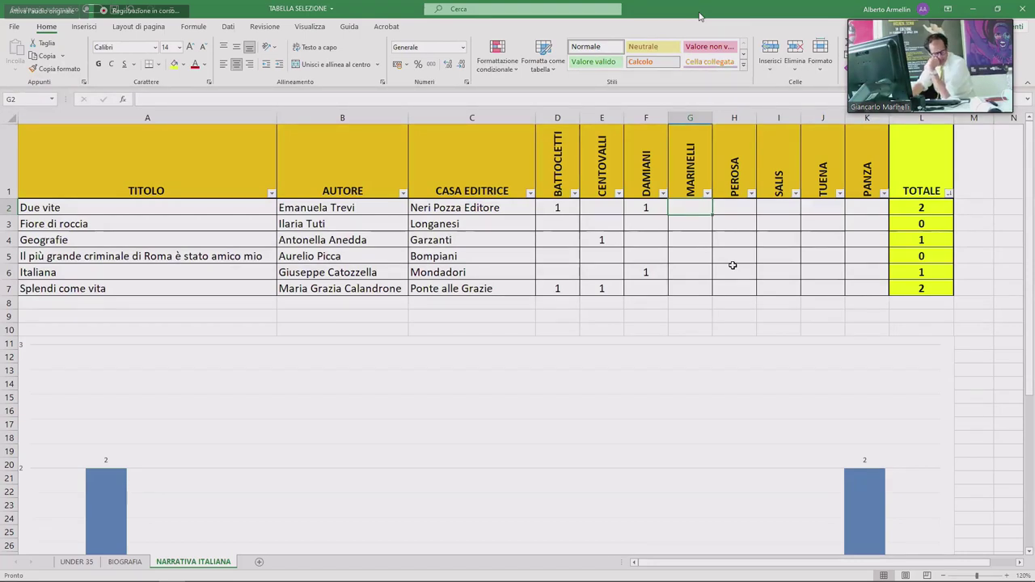
pyautogui.press('Down')
pyautogui.press('Down')
pyautogui.press('Down')
pyautogui.write('1')
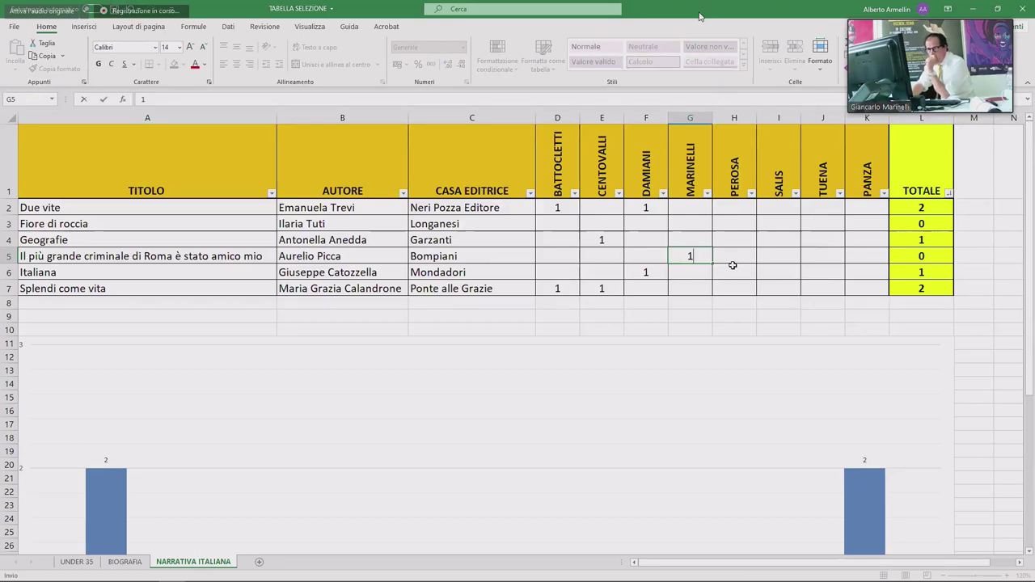
pyautogui.press('Up')
pyautogui.press('Up')
pyautogui.write('1')
pyautogui.press('Right')
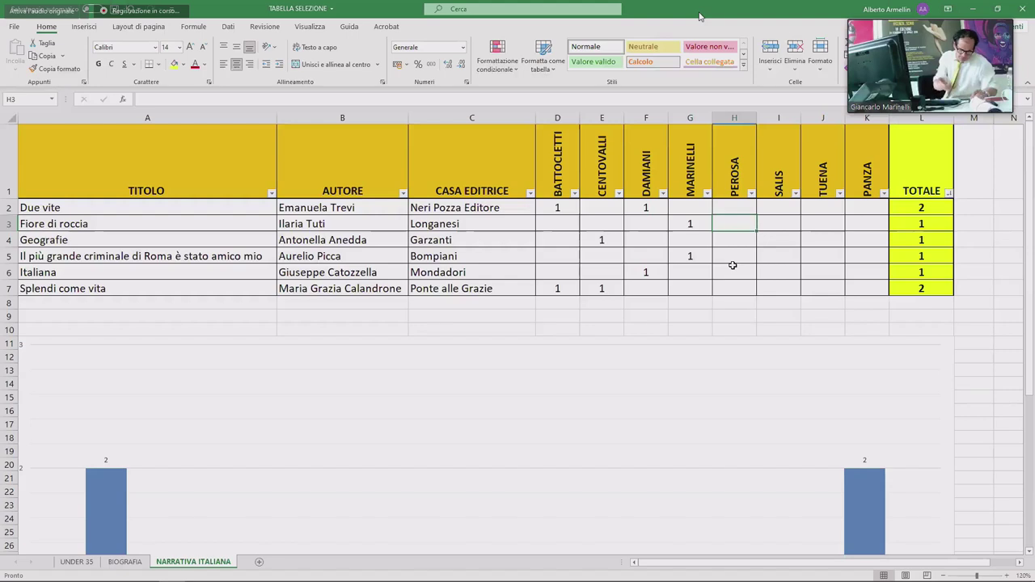
# Record the fifth juror's third-round votes as 1 for "Due vite" in H2 and "Fiore di roccia" in H3.
pyautogui.press('Down')
pyautogui.press('Down')
pyautogui.press('Up')
pyautogui.press('Up')
pyautogui.press('Up')
pyautogui.write('1')
pyautogui.press('Down')
pyautogui.write('1')
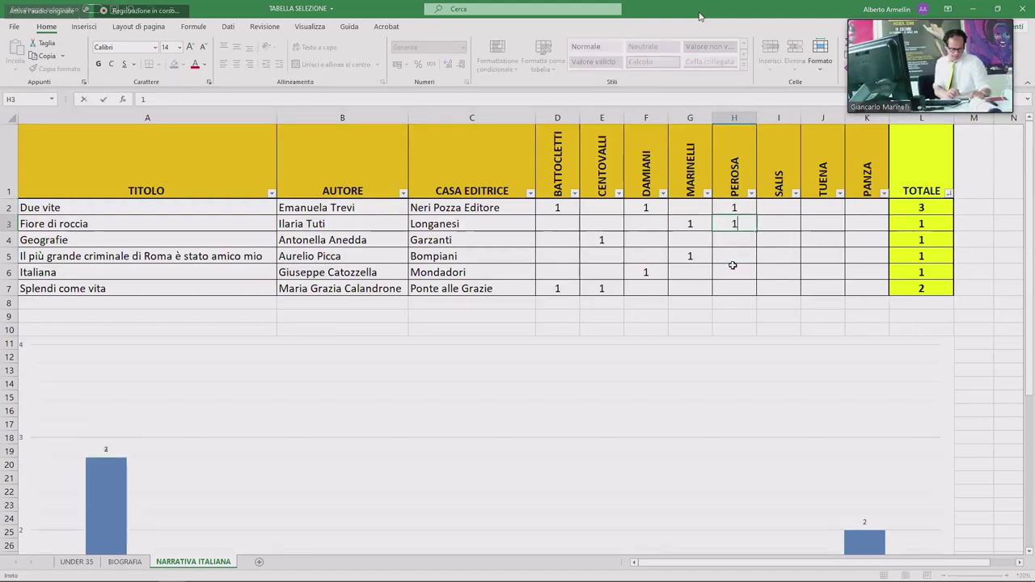
pyautogui.press('Right')
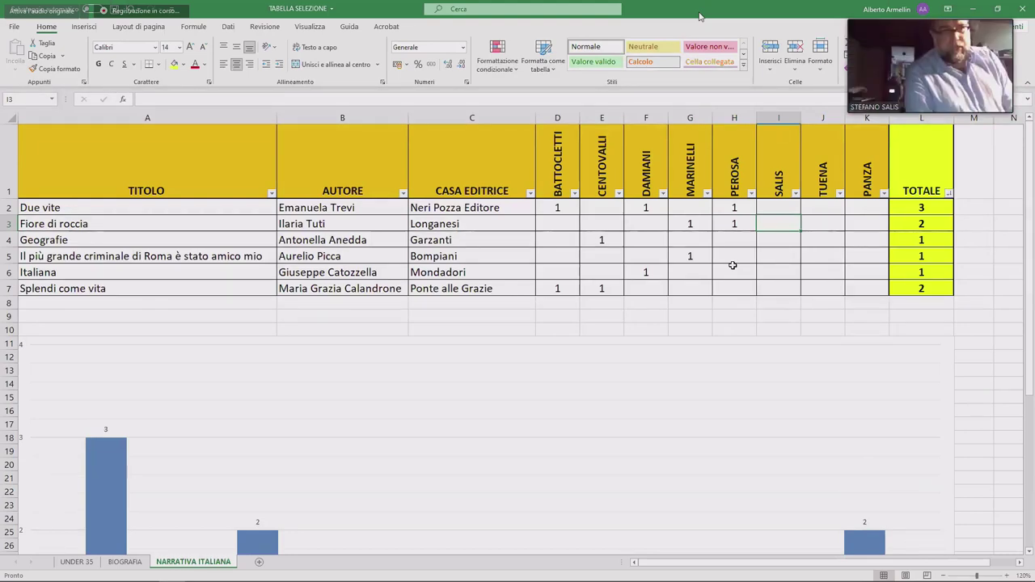
# Record the sixth juror's votes as 1 for "Geografie" in I4 and "Il più grande criminale di Roma è stato amico mio" in I5.
pyautogui.press('Down')
pyautogui.write('1')
pyautogui.press('Down')
pyautogui.write('1')
pyautogui.press('Right')
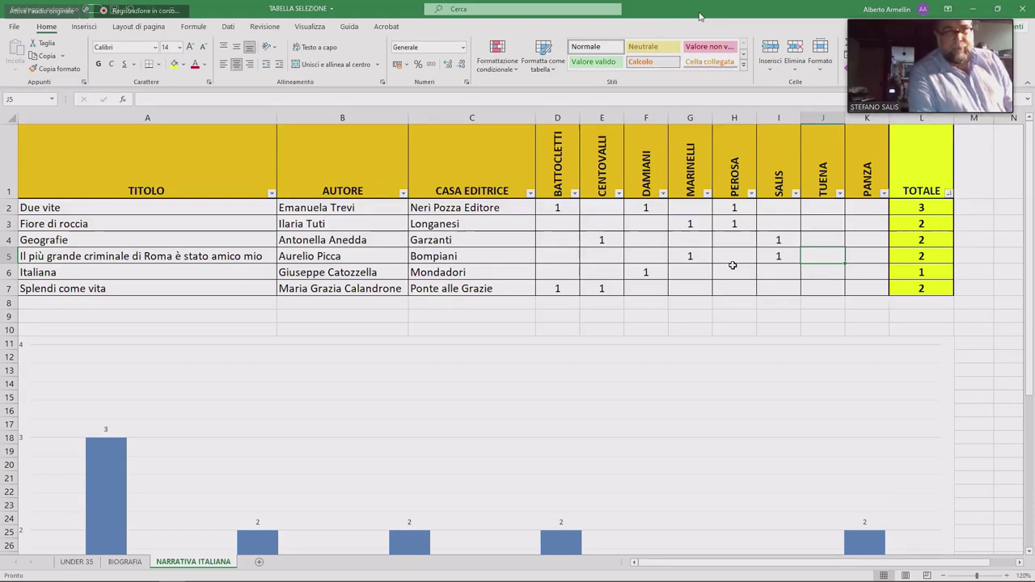
# Record the seventh juror's third-round votes as 1 for "Splendi come vita" in J7 and "Geografie" in J4.
pyautogui.press('Down')
pyautogui.press('Down')
pyautogui.write('1')
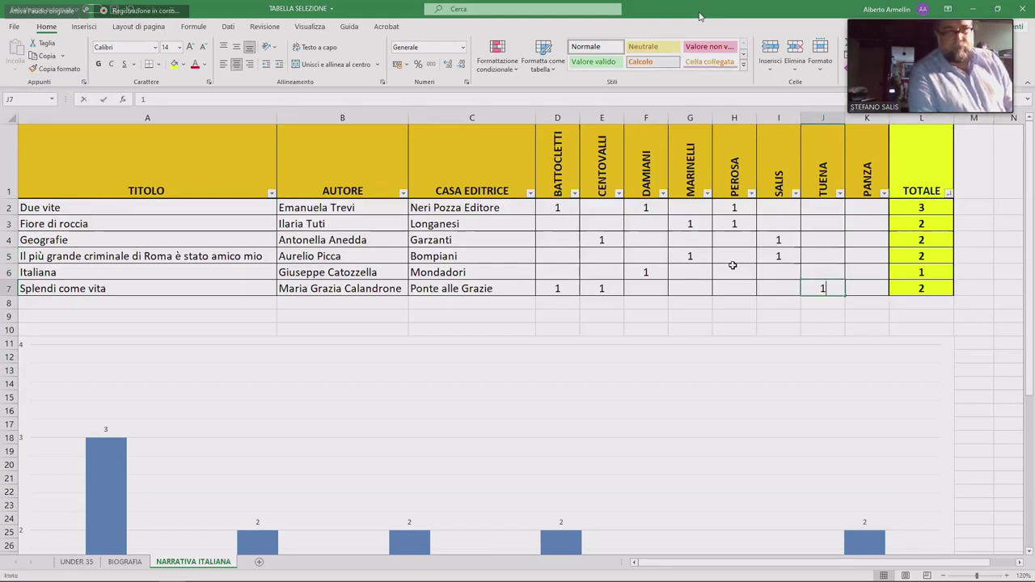
pyautogui.press('Up')
pyautogui.press('Up')
pyautogui.press('Up')
pyautogui.write('1')
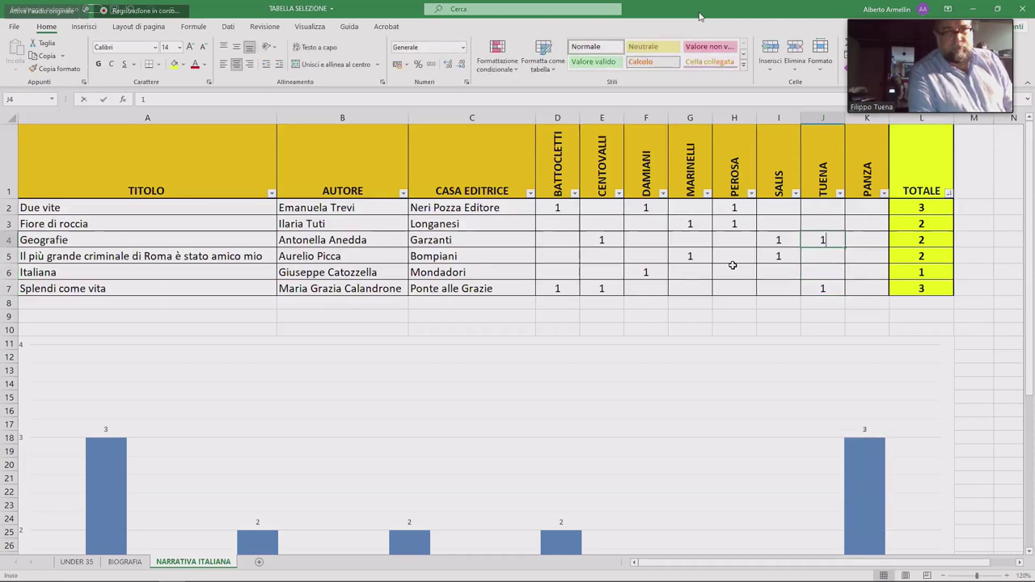
pyautogui.press('Right')
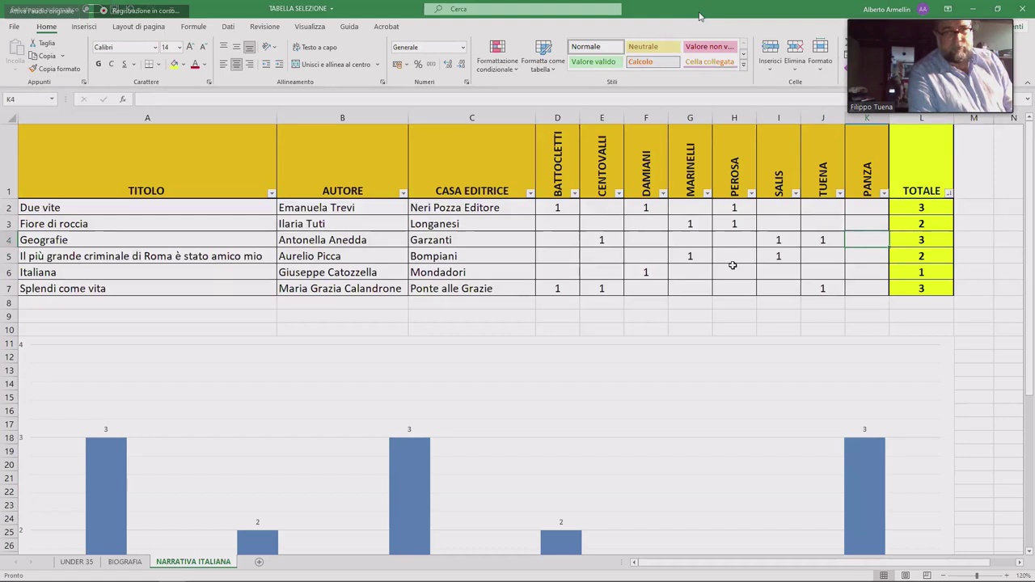
# Record the eighth juror's votes as 1 for "Il più grande criminale di Roma è stato amico mio" in K5 and "Fiore di roccia" in K3.
pyautogui.press('Down')
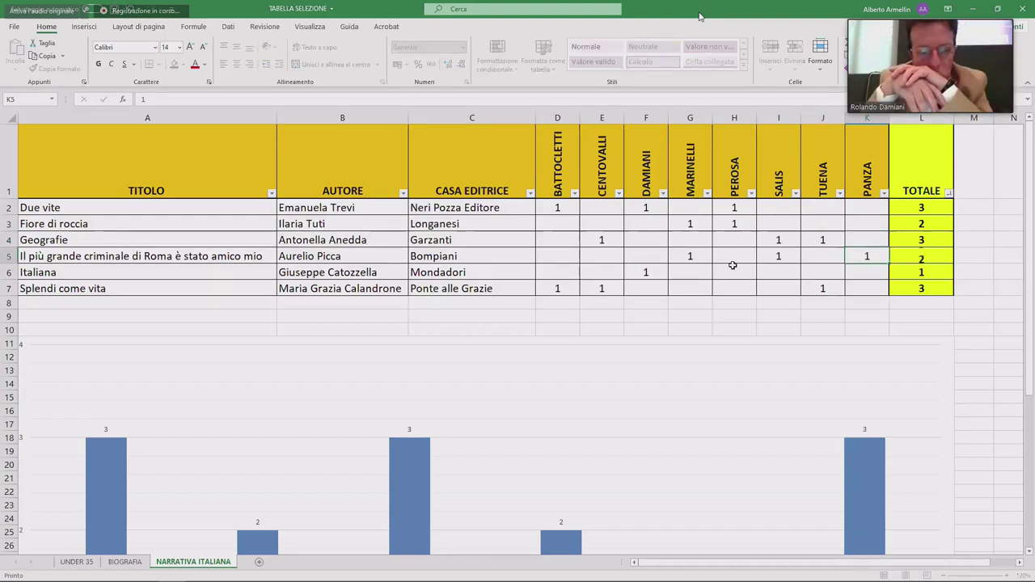
pyautogui.press('Up')
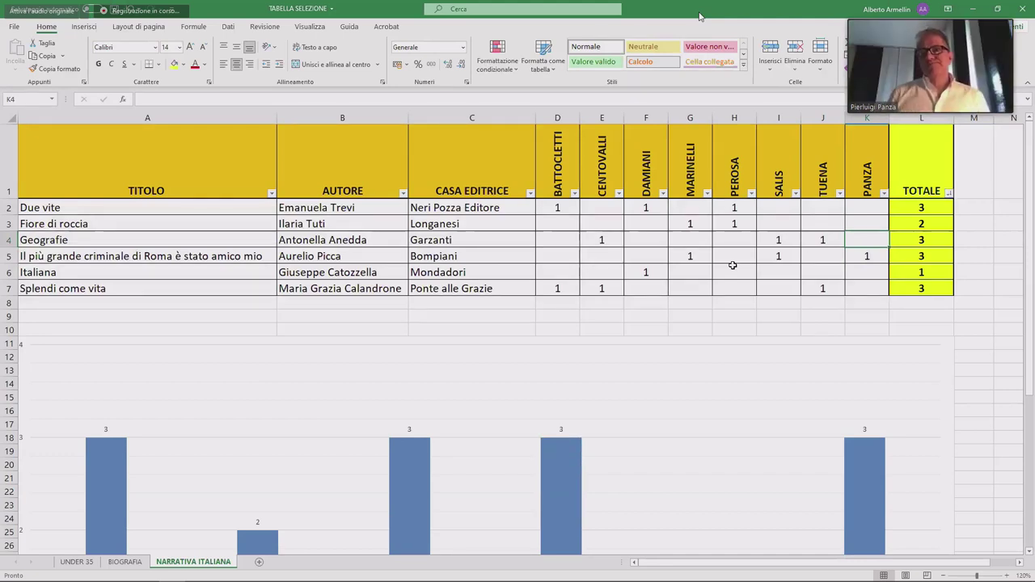
pyautogui.press('Up')
pyautogui.write('1')
pyautogui.press('Return')
# Sort the table by TOTALE from largest to smallest and review the third-round results in the chart.
pyautogui.click(948, 192)
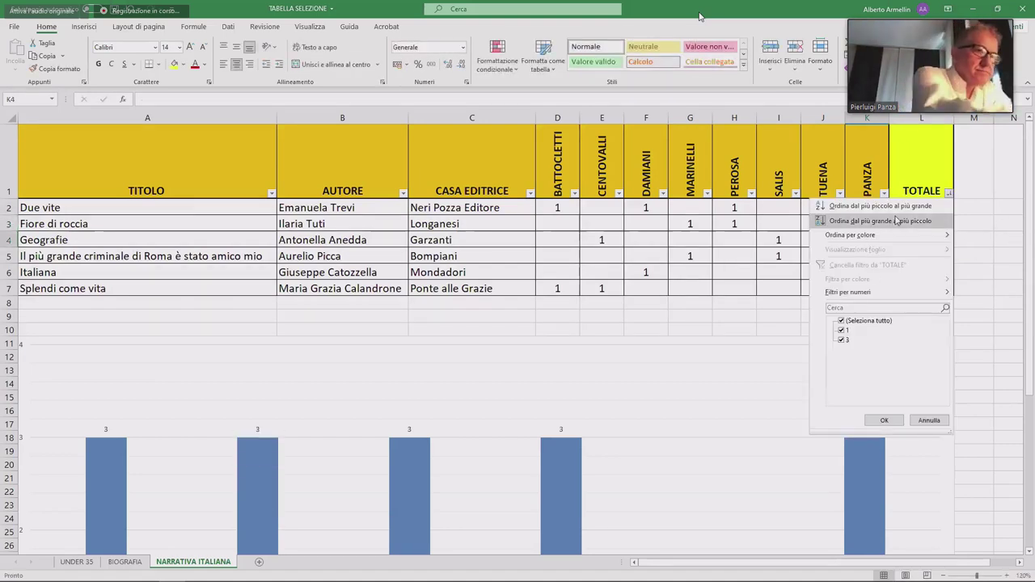
pyautogui.click(904, 222)
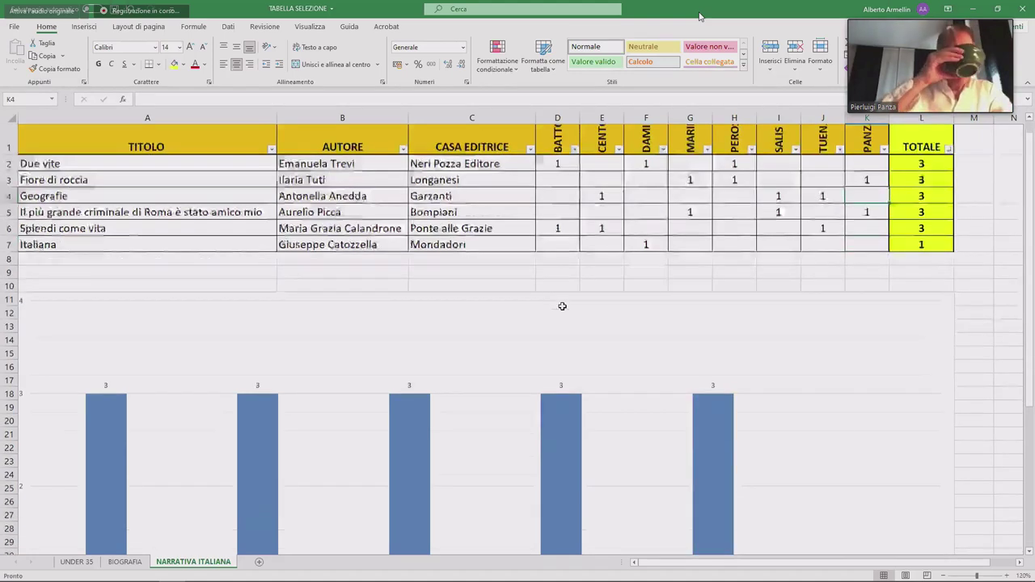
pyautogui.scroll(-3, 562, 306)
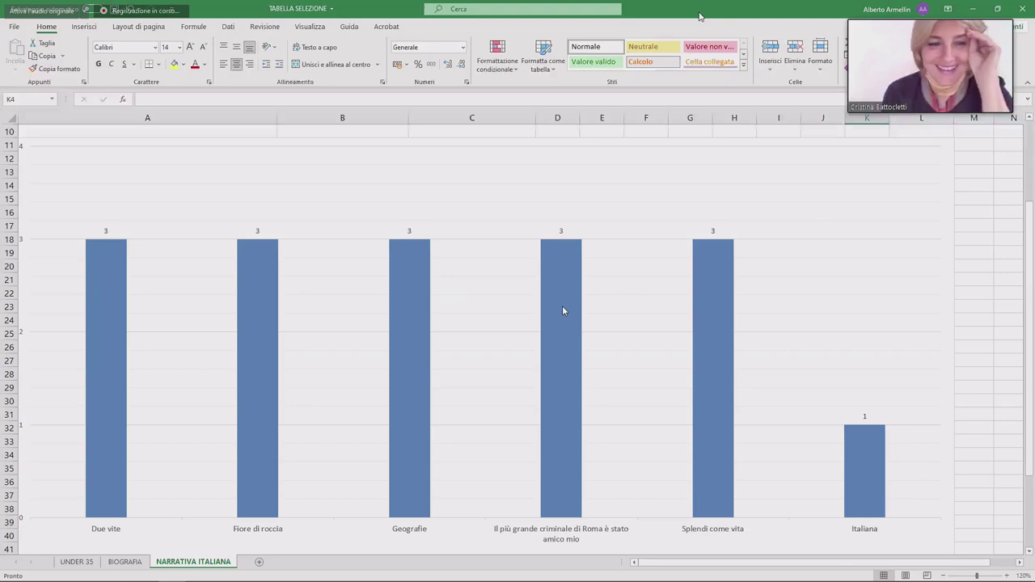
pyautogui.scroll(2, 563, 311)
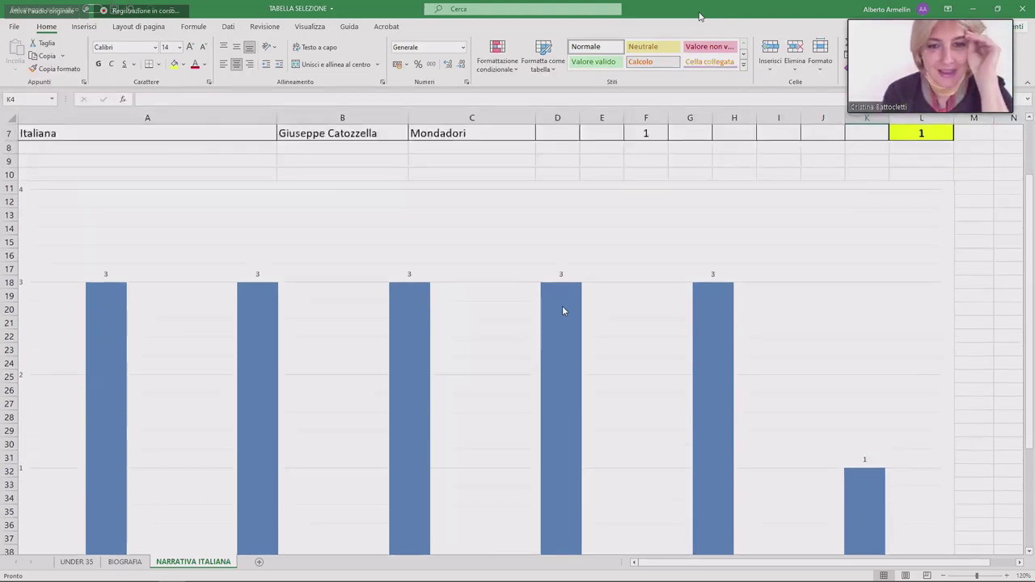
pyautogui.scroll(-2, 562, 305)
pyautogui.scroll(4, 562, 306)
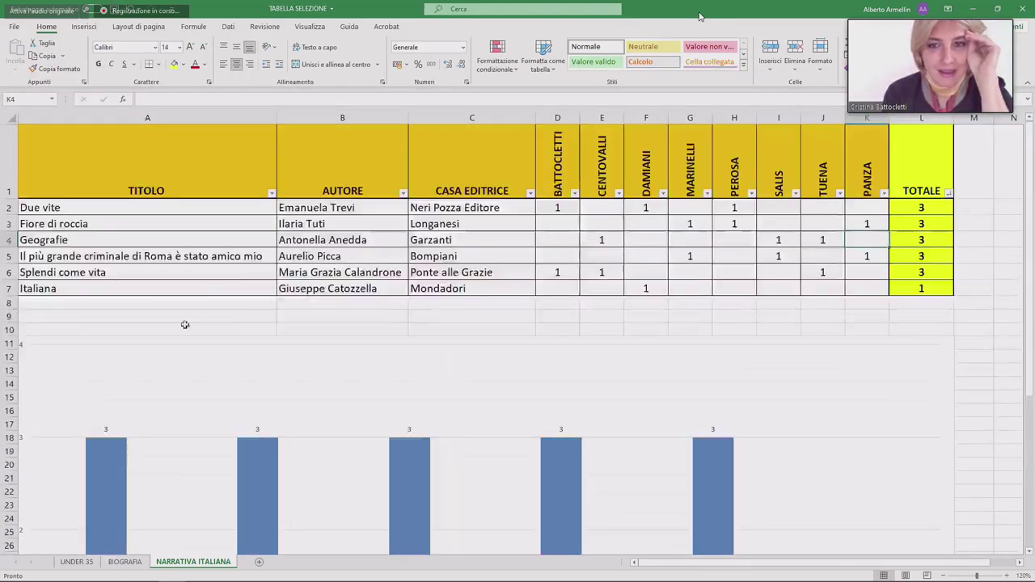
# Delete row 7 with the title "Italiana" from the table.
pyautogui.click(7, 289)
pyautogui.rightClick(10, 289)
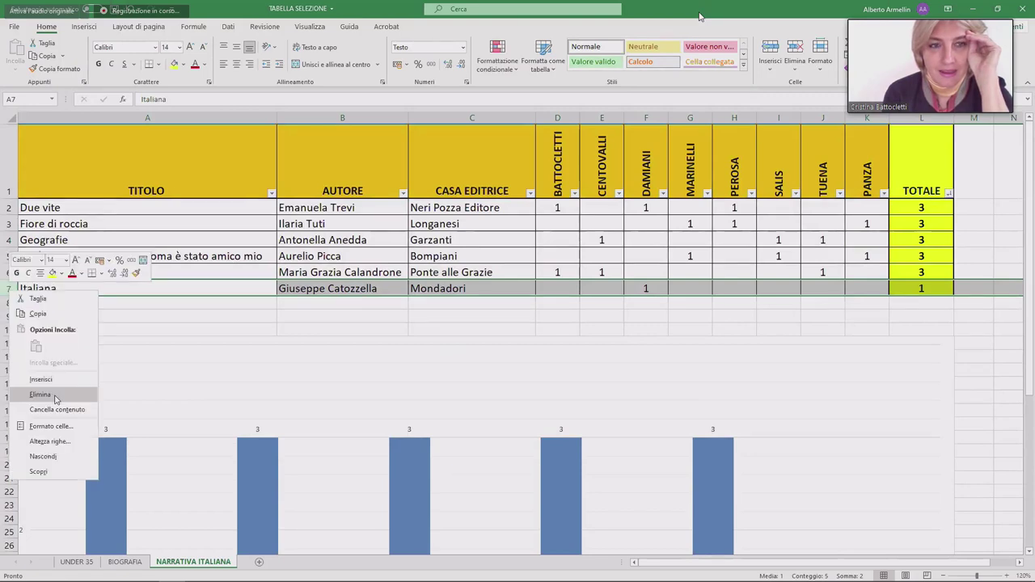
pyautogui.click(40, 394)
# Clear all the jurors' votes in D2:K6 and sort the table by title from A to Z.
pyautogui.moveTo(558, 205); pyautogui.dragTo(866, 271)
pyautogui.press('Delete')
pyautogui.click(659, 297)
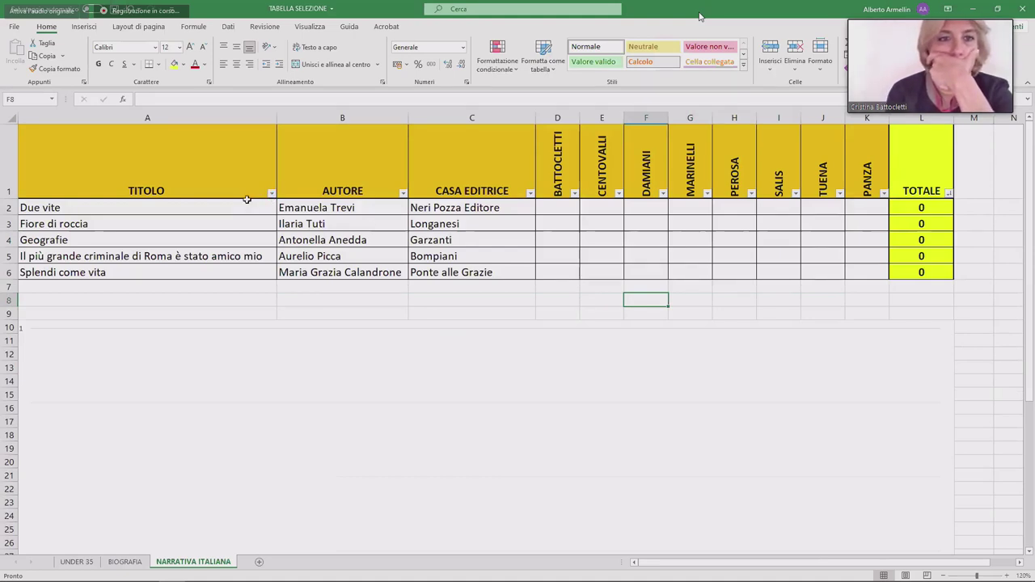
pyautogui.click(604, 227)
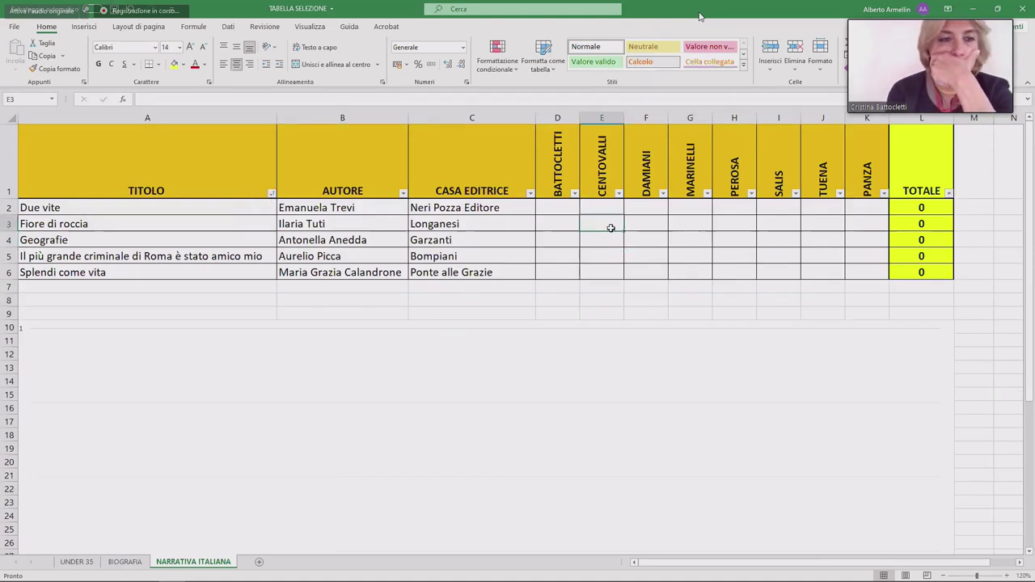
# Record the first juror's fourth-round votes as 1 for "Due vite" in D2 and "Splendi come vita" in D6.
pyautogui.click(564, 210)
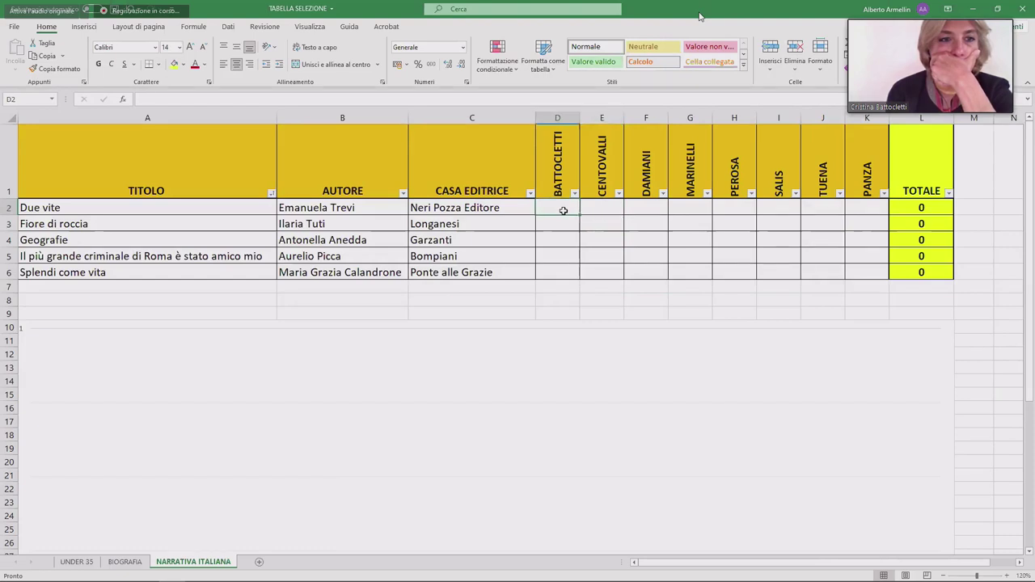
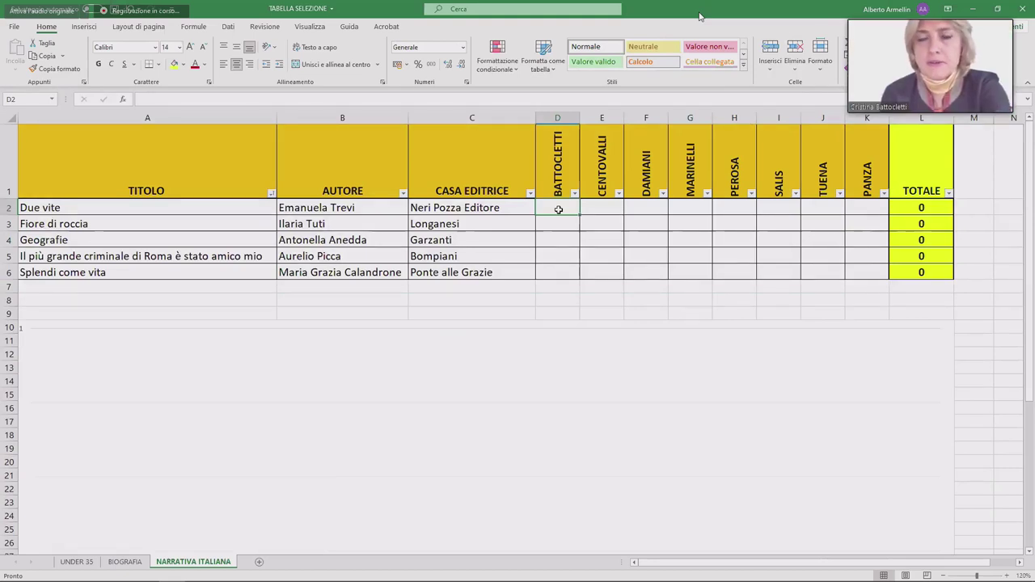
pyautogui.write('1')
pyautogui.press('Return')
pyautogui.press('Down')
pyautogui.press('Down')
pyautogui.press('Down')
pyautogui.write('1')
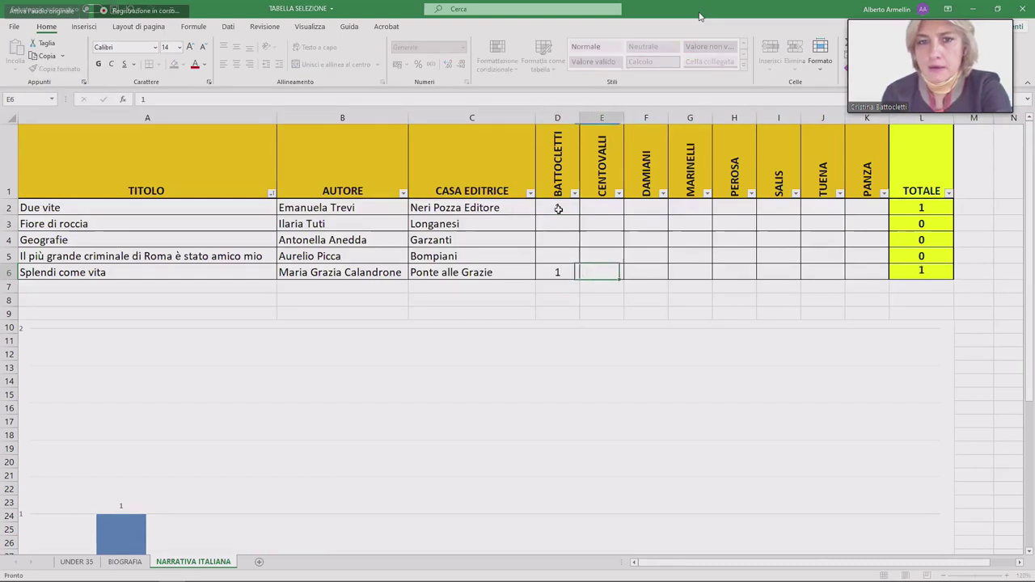
pyautogui.press('Tab')
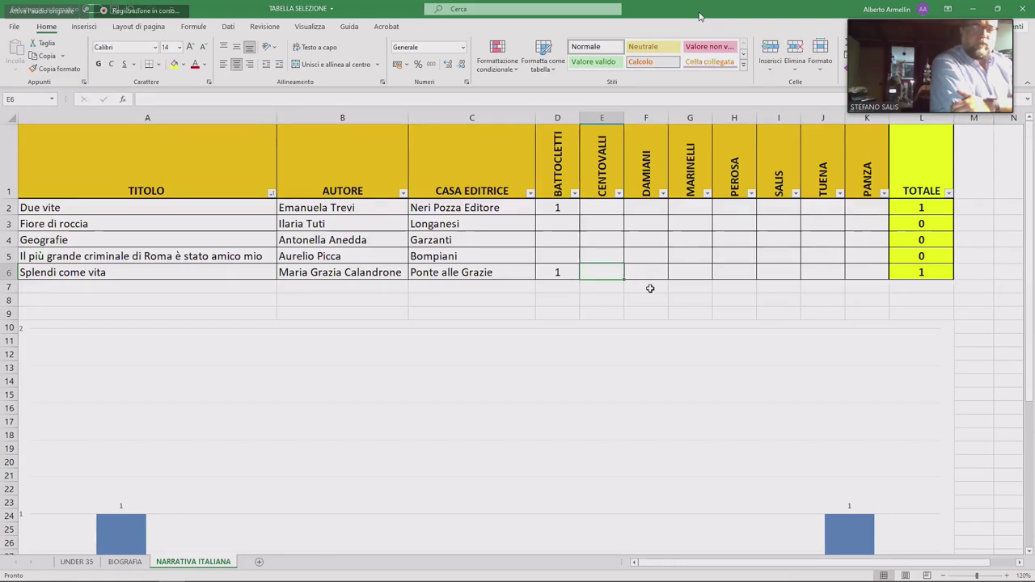
# Record the second juror's fourth-round votes as 1 for "Geografie" in E4 and "Splendi come vita" in E6.
pyautogui.click(605, 241)
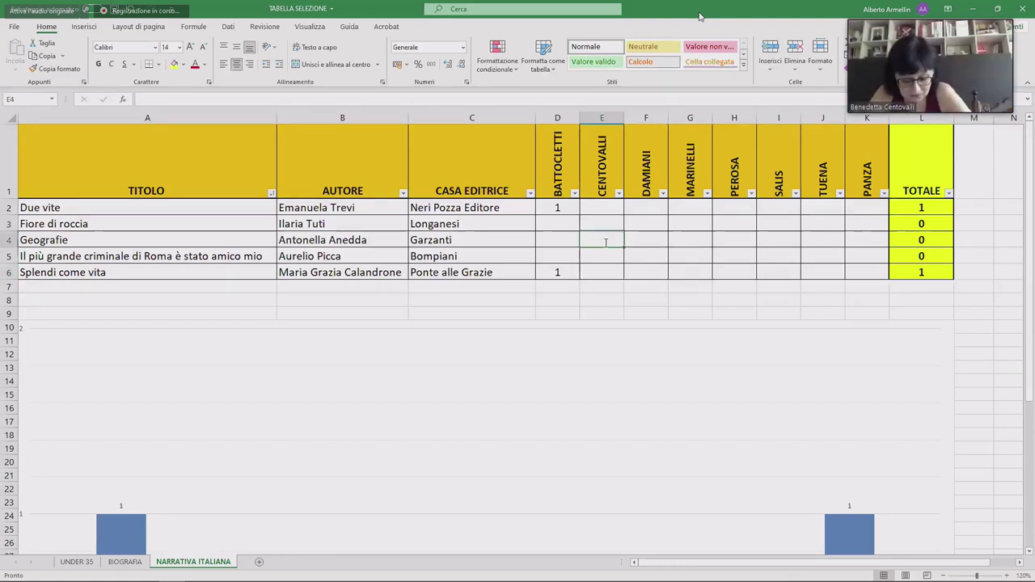
pyautogui.write('1')
pyautogui.click(601, 273)
pyautogui.write('1')
pyautogui.press('Tab')
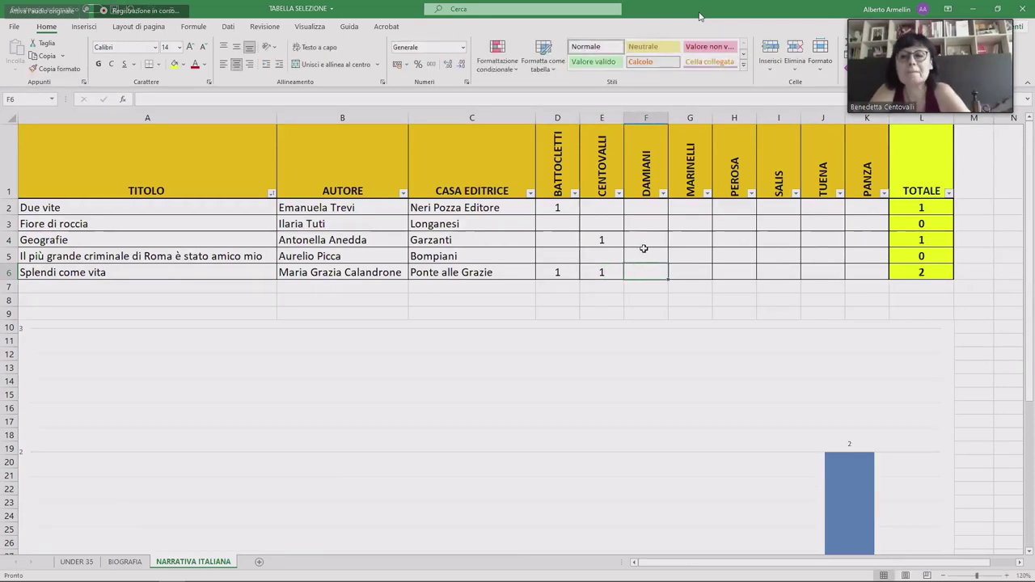
# Record the third juror's fourth-round votes as 1 for "Due vite" in F2 and "Il più grande criminale di Roma è stato amico mio" in F5.
pyautogui.click(646, 207)
pyautogui.write('1')
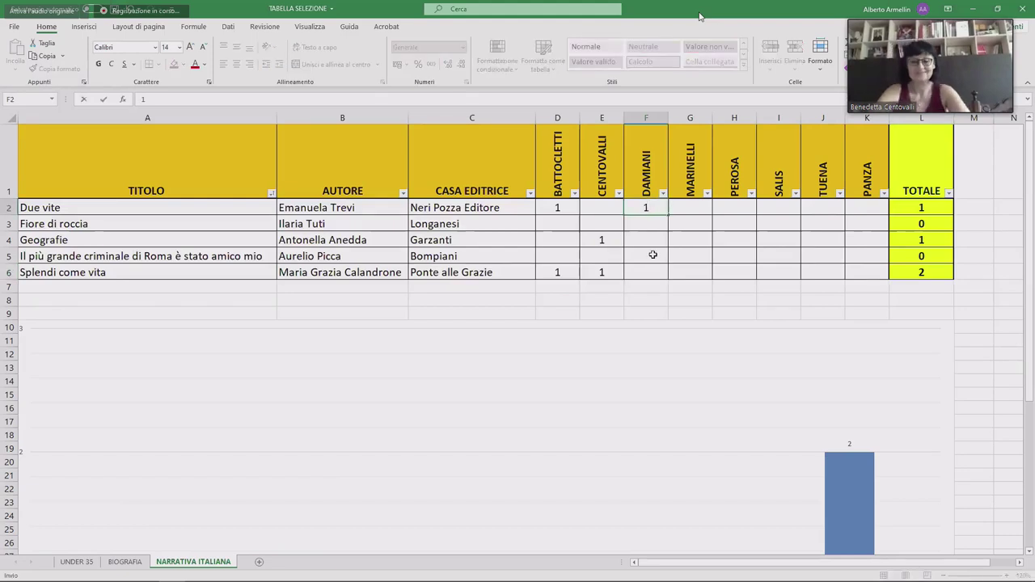
pyautogui.click(660, 253)
pyautogui.write('1')
# Record the fourth juror's fourth-round votes as 1 for "Fiore di roccia" in G3 and "Il più grande criminale di Roma è stato amico mio" in G5.
pyautogui.click(702, 210)
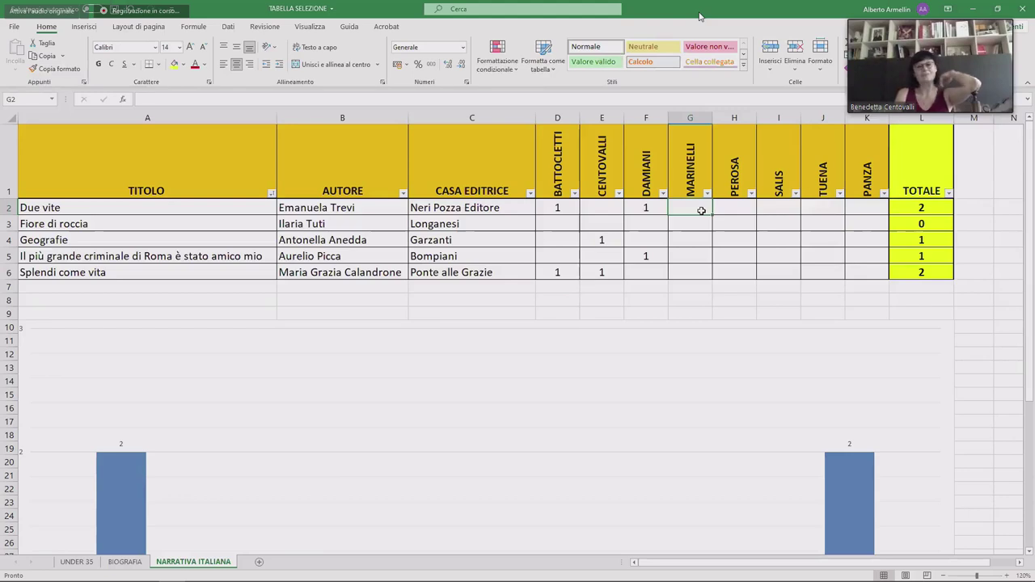
pyautogui.click(687, 229)
pyautogui.write('1')
pyautogui.click(694, 258)
pyautogui.write('1')
# Record the fifth juror's fourth-round votes as 1 for "Due vite" in H2 and "Fiore di roccia" in H3.
pyautogui.click(732, 223)
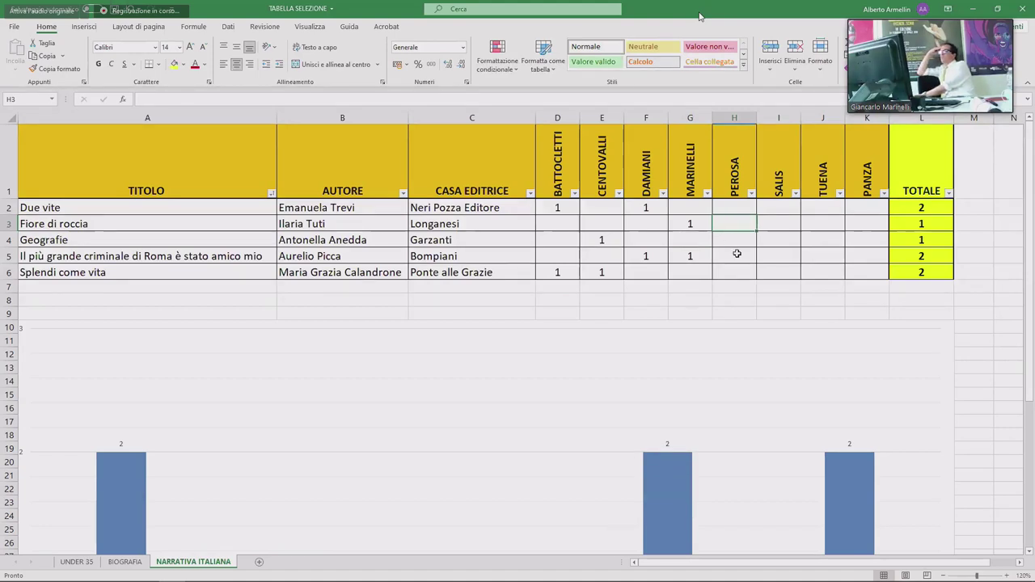
pyautogui.click(725, 207)
pyautogui.write('1')
pyautogui.press('Return')
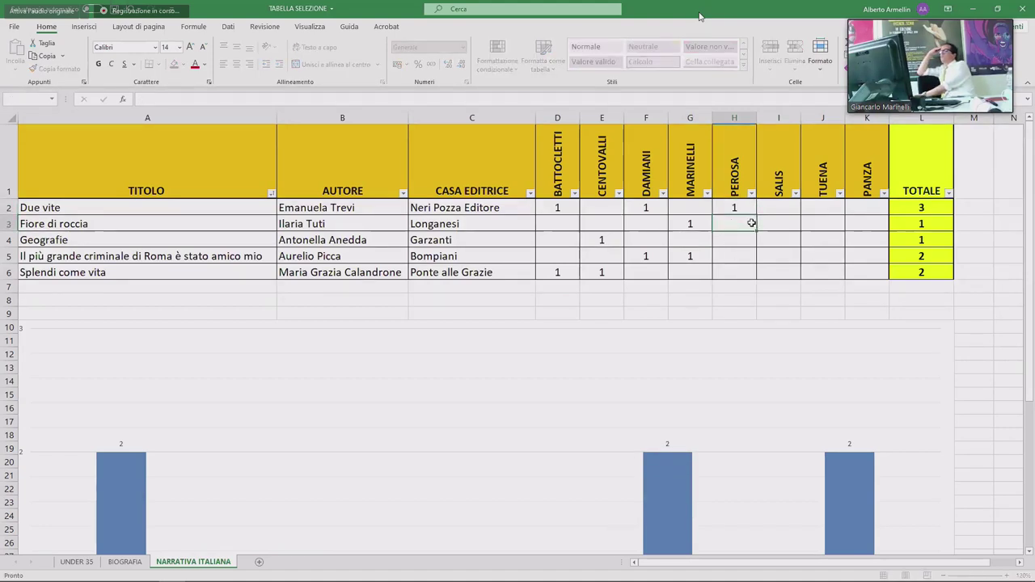
pyautogui.write('1')
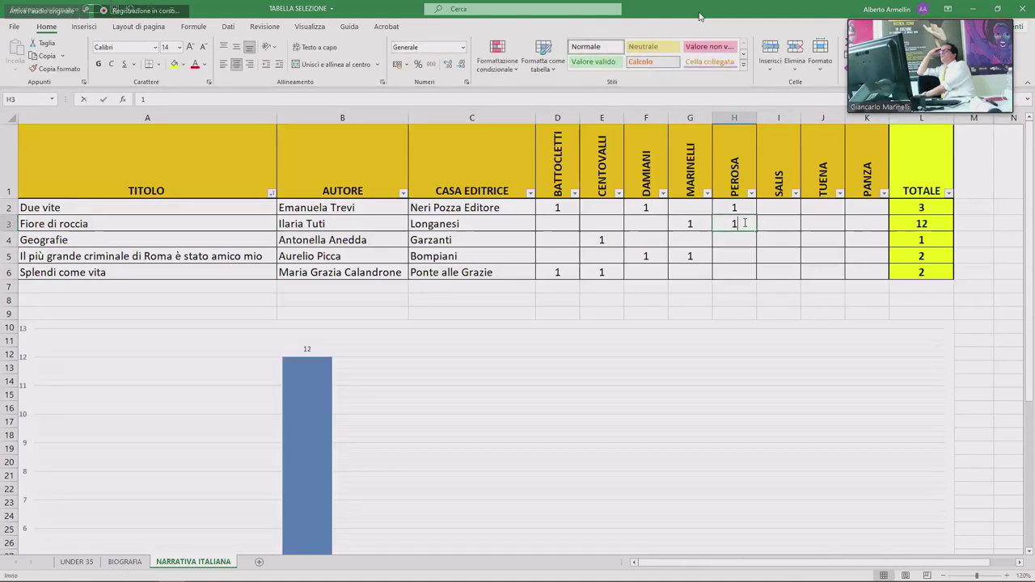
pyautogui.press('Return')
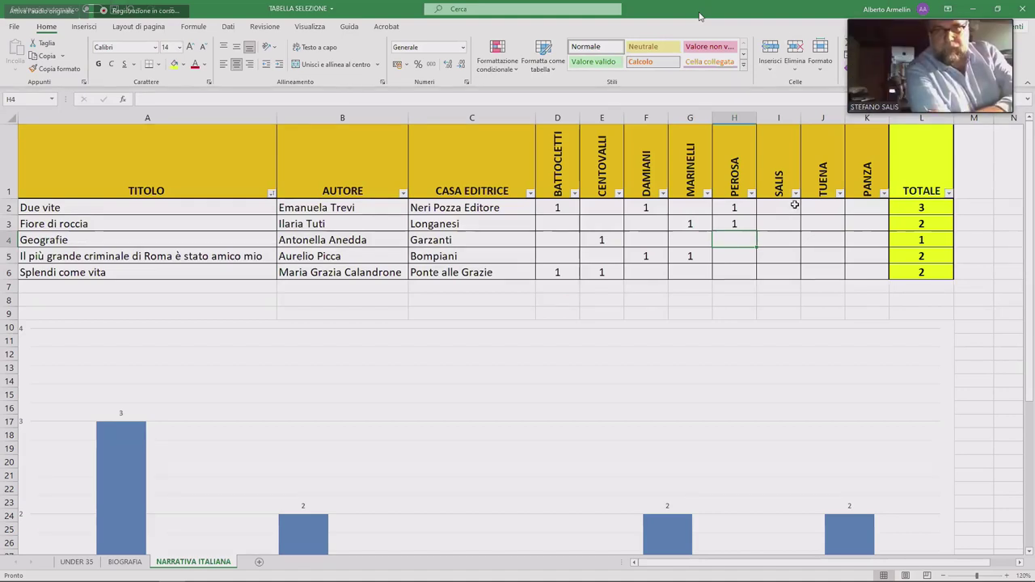
# Record the sixth juror's fourth-round votes as 1 for "Geografie" in I4 and "Splendi come vita" in I6.
pyautogui.click(779, 240)
pyautogui.write('1')
pyautogui.press('Return')
pyautogui.click(771, 271)
pyautogui.write('1')
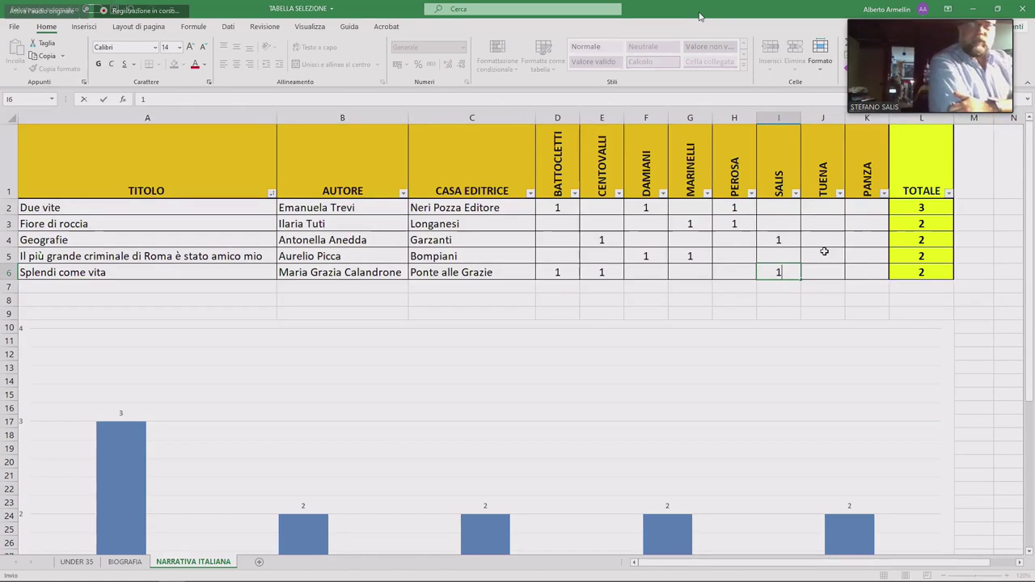
# Record the seventh juror's fourth-round votes as 1 for "Geografie" in J4 and "Splendi come vita" in J6.
pyautogui.click(824, 240)
pyautogui.write('1')
pyautogui.click(827, 273)
pyautogui.write('1')
pyautogui.press('Tab')
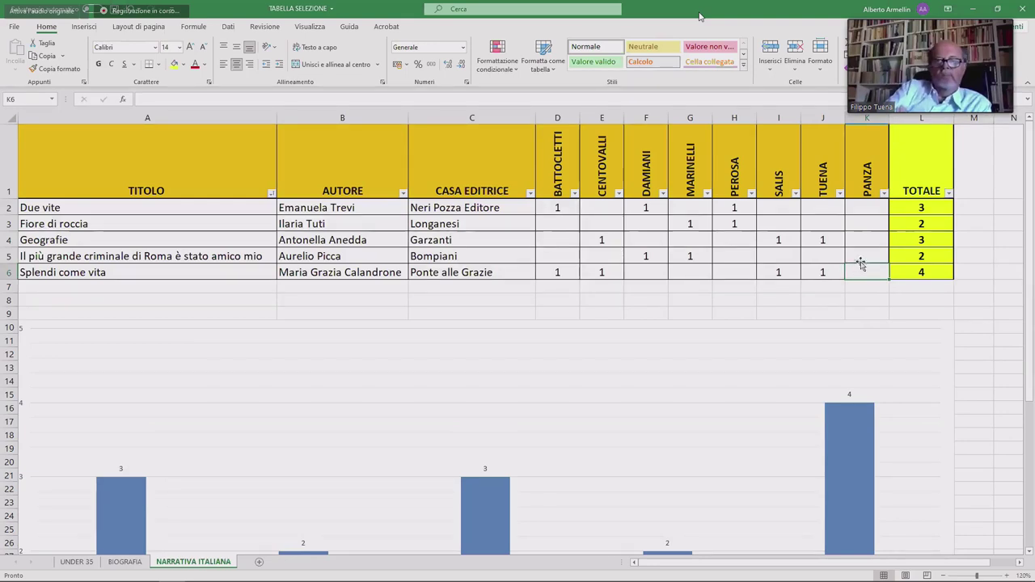
# Record the last juror's fourth-round votes as 1 for "Fiore di roccia" in K3 and the Bompiani title in K5, leaving K4 empty.
pyautogui.doubleClick(879, 240)
pyautogui.write('1')
pyautogui.click(874, 224)
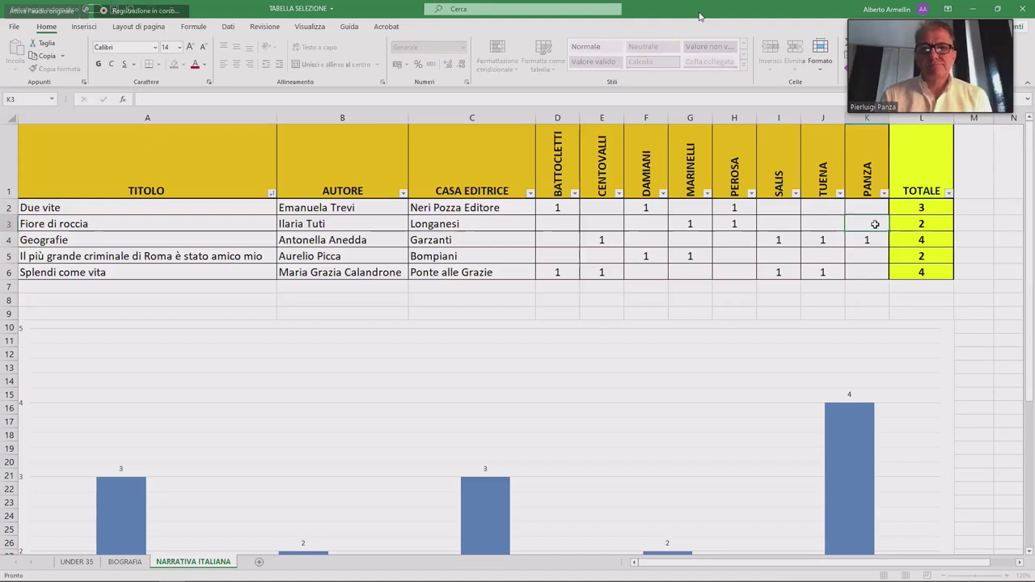
pyautogui.click(875, 234)
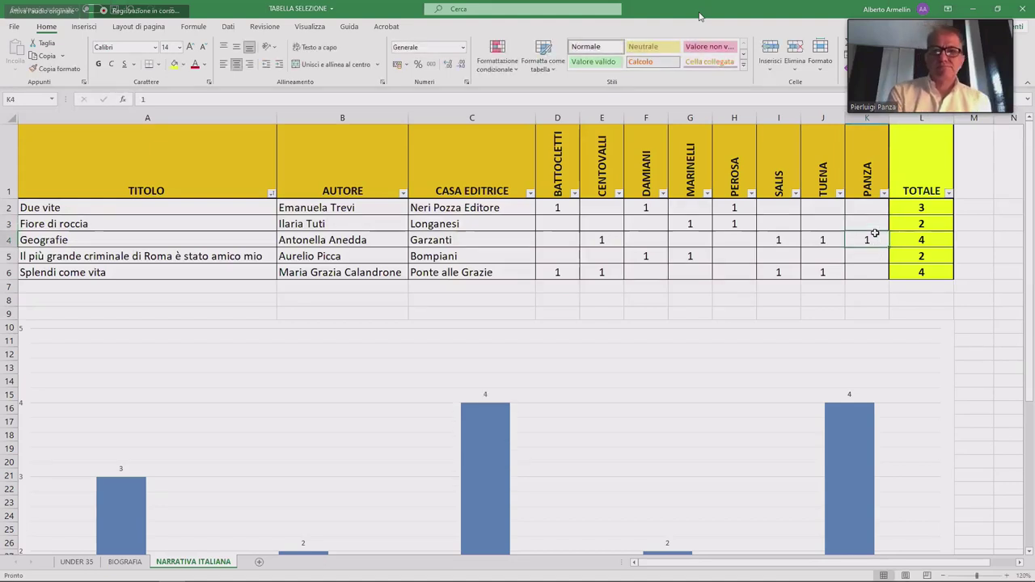
pyautogui.press('Delete')
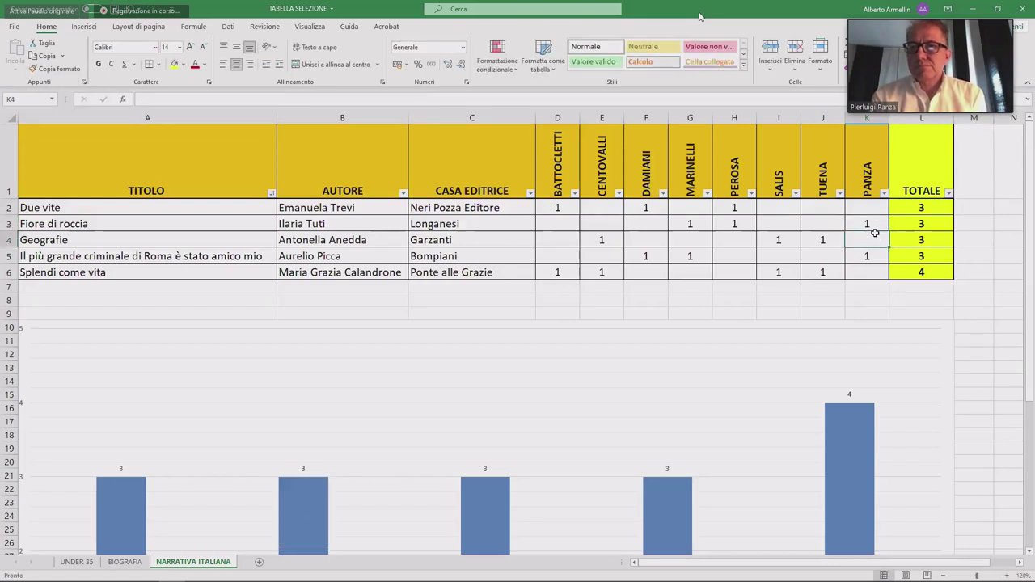
# Sort the table by TOTALE from largest to smallest and examine the fourth-round ranking in the chart.
pyautogui.click(948, 192)
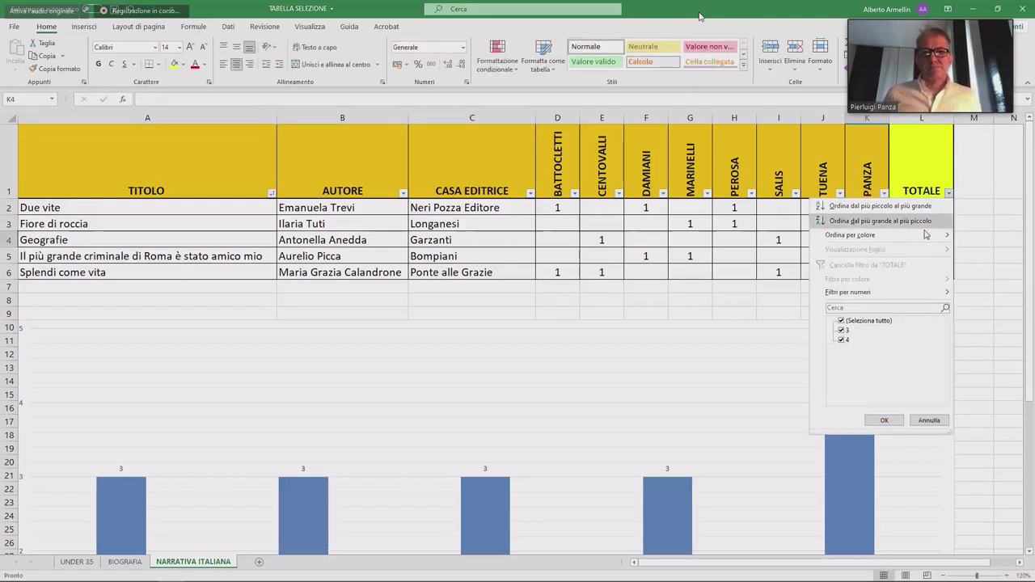
pyautogui.click(921, 221)
pyautogui.scroll(-3, 884, 259)
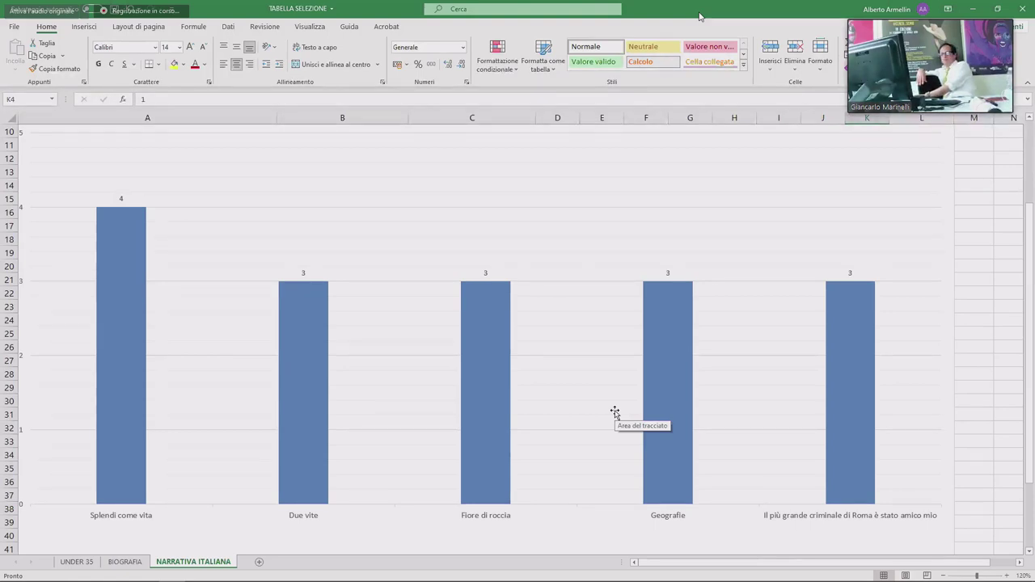
# Delete the table row of "Splendi come vita", the top title of the fourth round.
pyautogui.scroll(3, 614, 413)
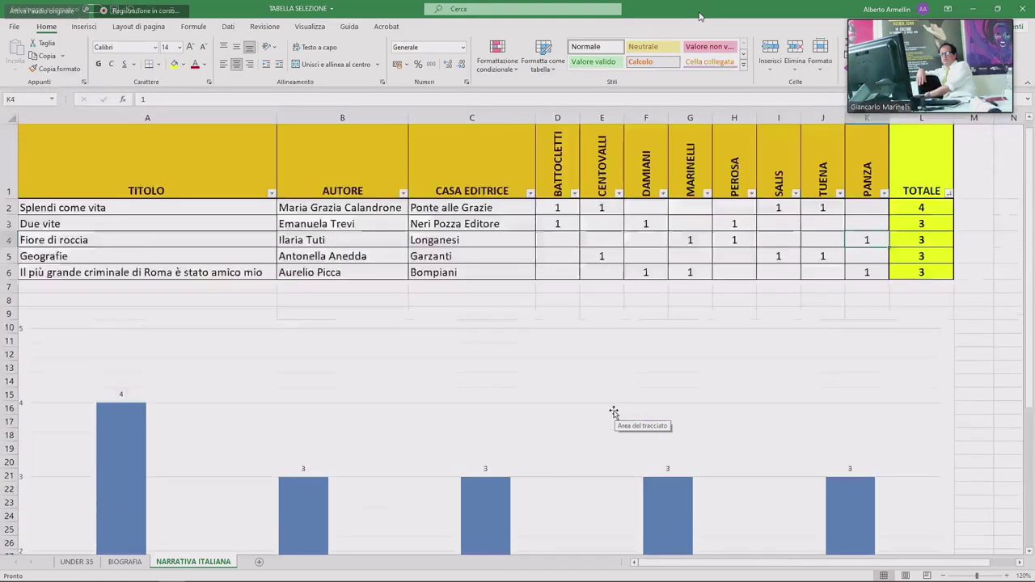
pyautogui.click(10, 208)
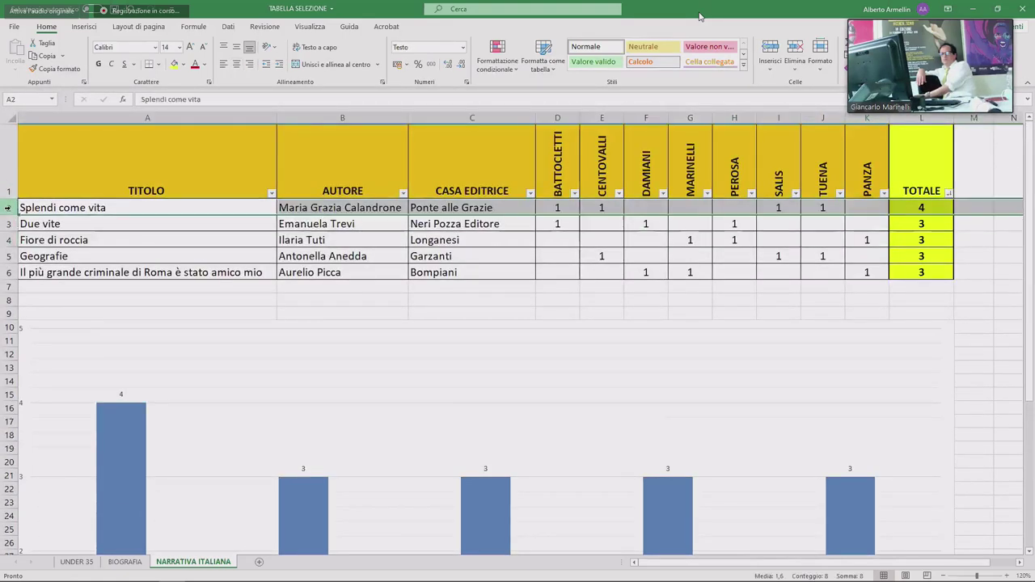
pyautogui.rightClick(10, 209)
pyautogui.click(36, 318)
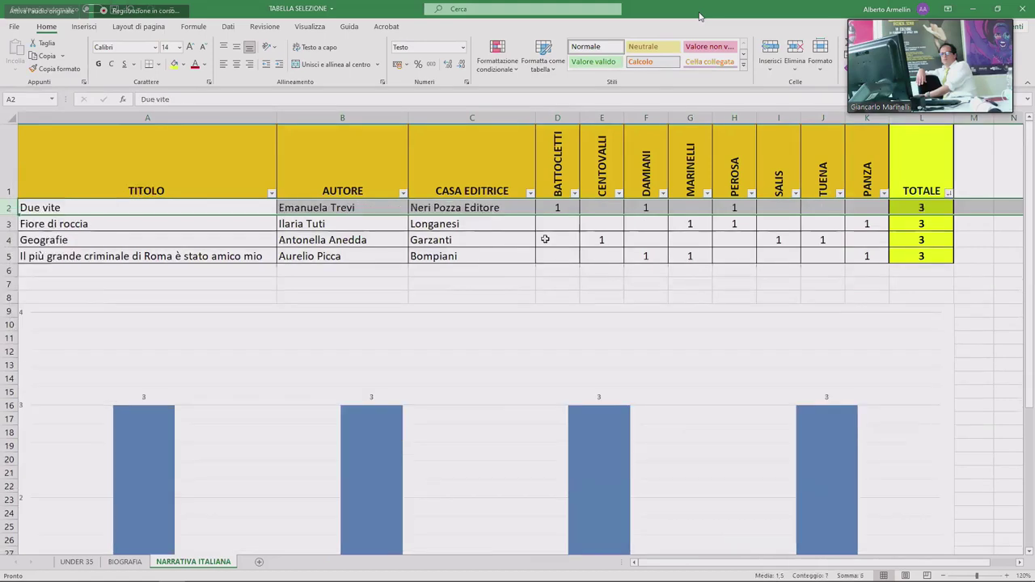
# Clear all jurors' votes in D2:K5 for the four remaining titles.
pyautogui.click(591, 231)
pyautogui.click(575, 210)
pyautogui.moveTo(577, 210); pyautogui.dragTo(860, 254)
pyautogui.press('Delete')
pyautogui.click(850, 277)
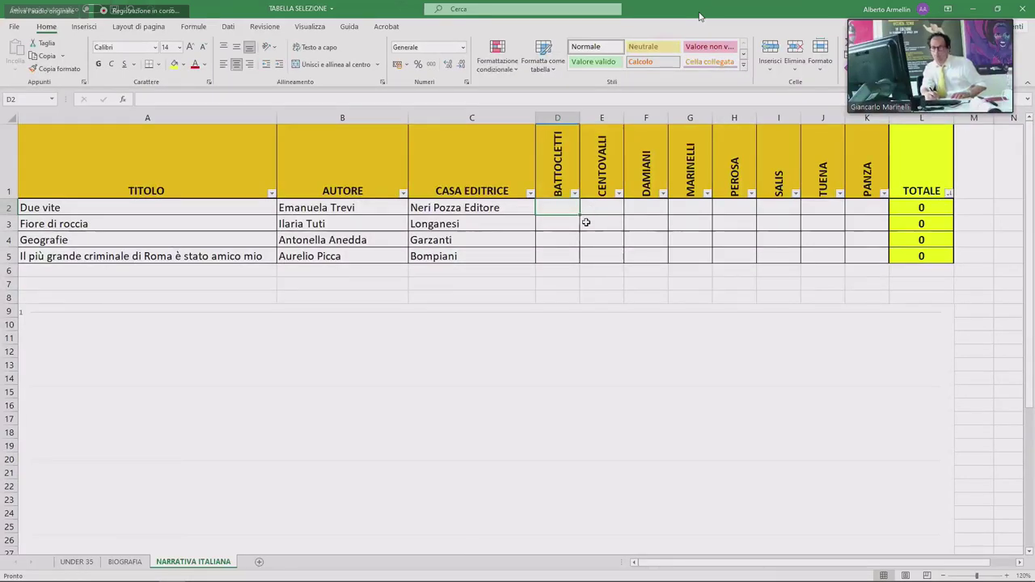
# Record the first and third jurors' fifth-round votes as 1 for "Due vite" in D2 and F2.
pyautogui.write('1')
pyautogui.press('Tab')
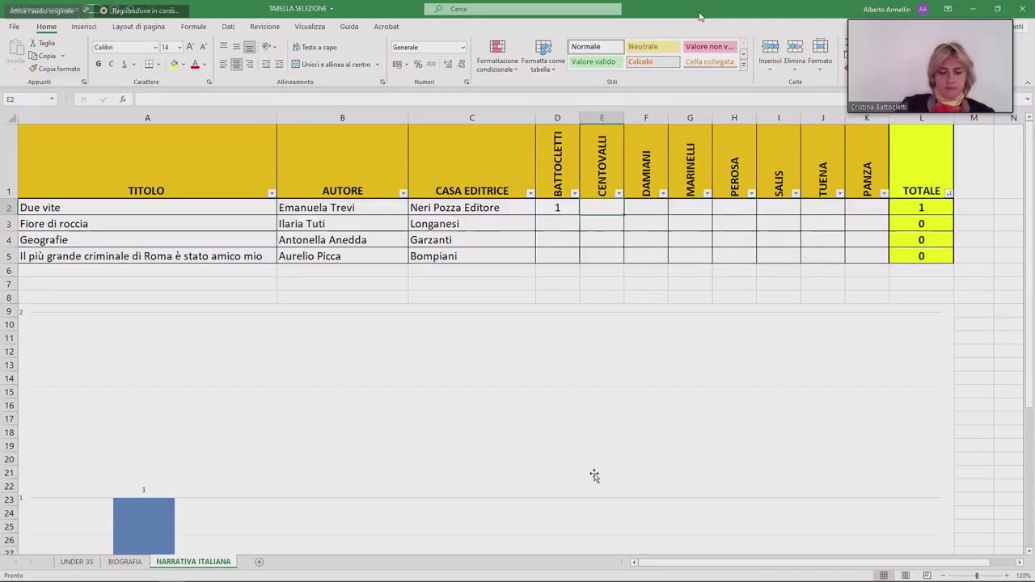
pyautogui.click(653, 209)
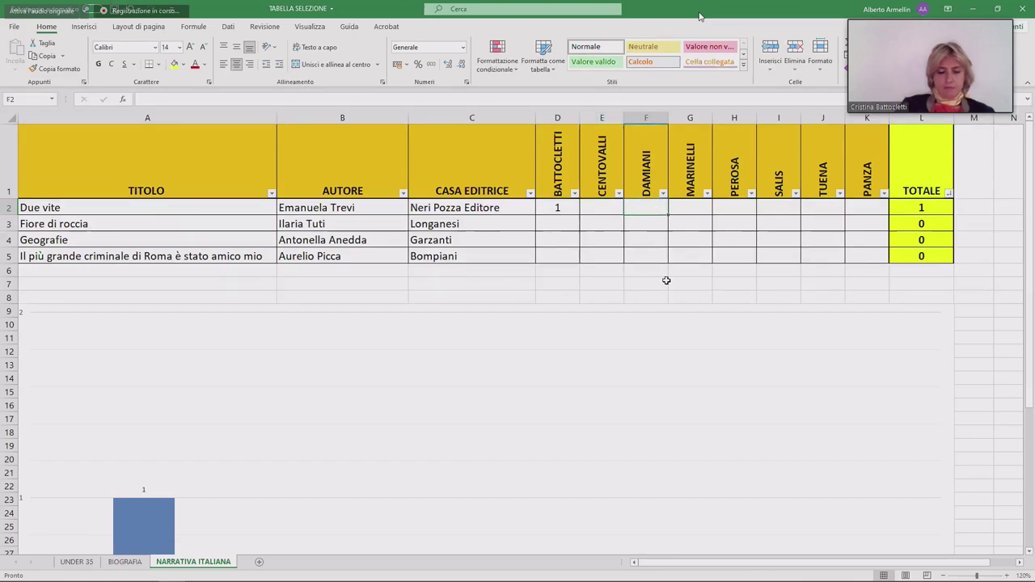
pyautogui.write('1')
pyautogui.click(687, 207)
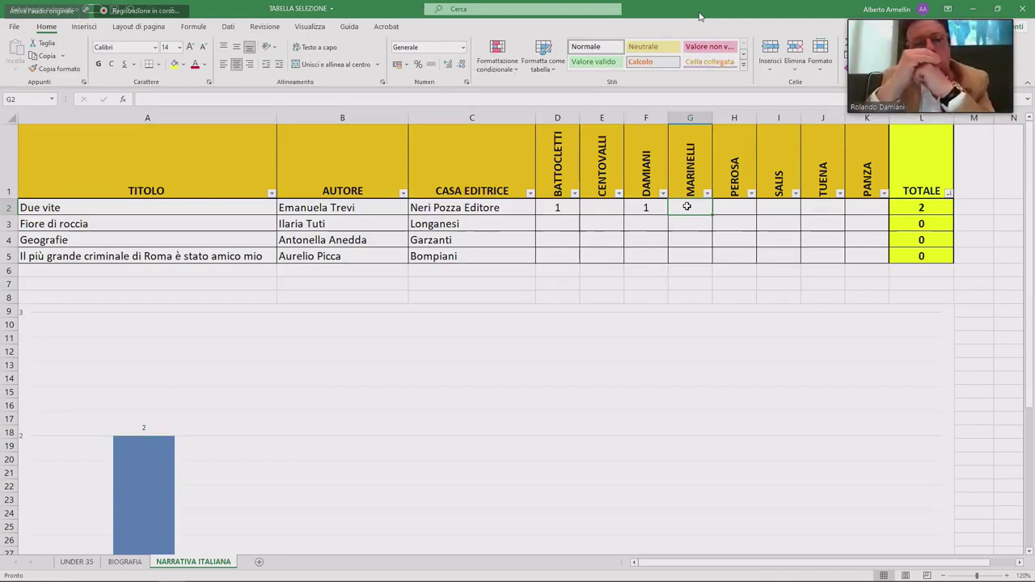
# Record the fourth juror's fifth-round vote as 1 for the Bompiani title in G5.
pyautogui.click(688, 254)
pyautogui.write('1')
pyautogui.click(739, 207)
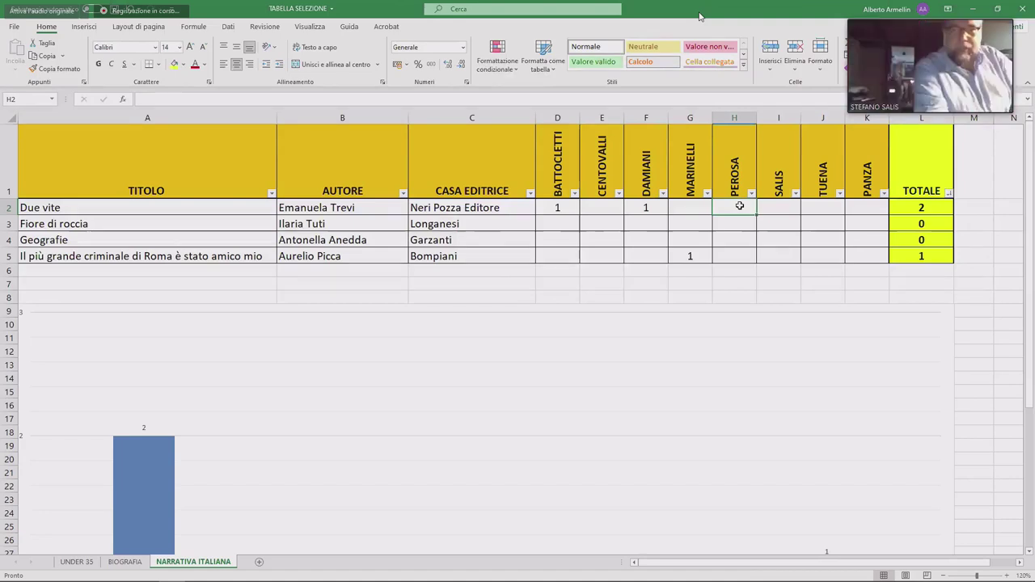
# Enter a fifth-round vote of 1 for "Geografie" in the fifth juror's column, cell H4.
pyautogui.click(739, 239)
pyautogui.write('1')
pyautogui.click(781, 208)
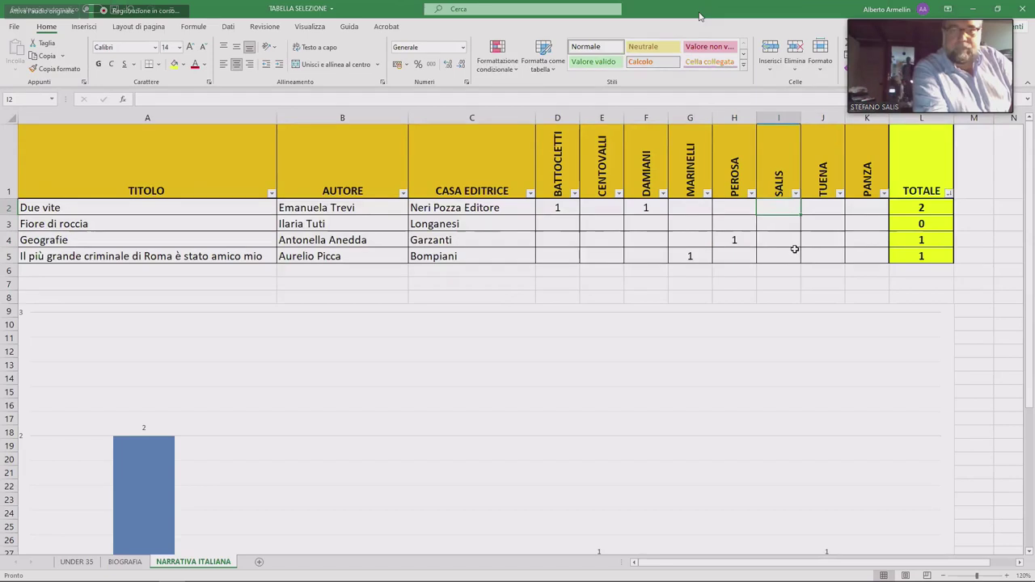
pyautogui.click(733, 235)
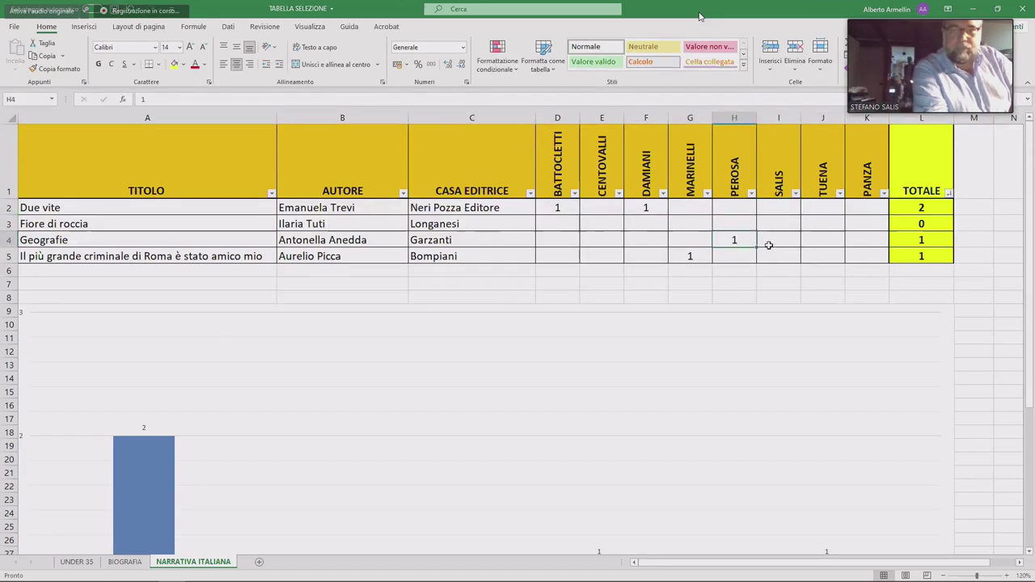
# Record the second, sixth and seventh jurors' votes as 1 for "Geografie" in E4, I4 and J4, leaving H4 empty.
pyautogui.click(768, 245)
pyautogui.write('1')
pyautogui.press('Tab')
pyautogui.press('Left')
pyautogui.press('Left')
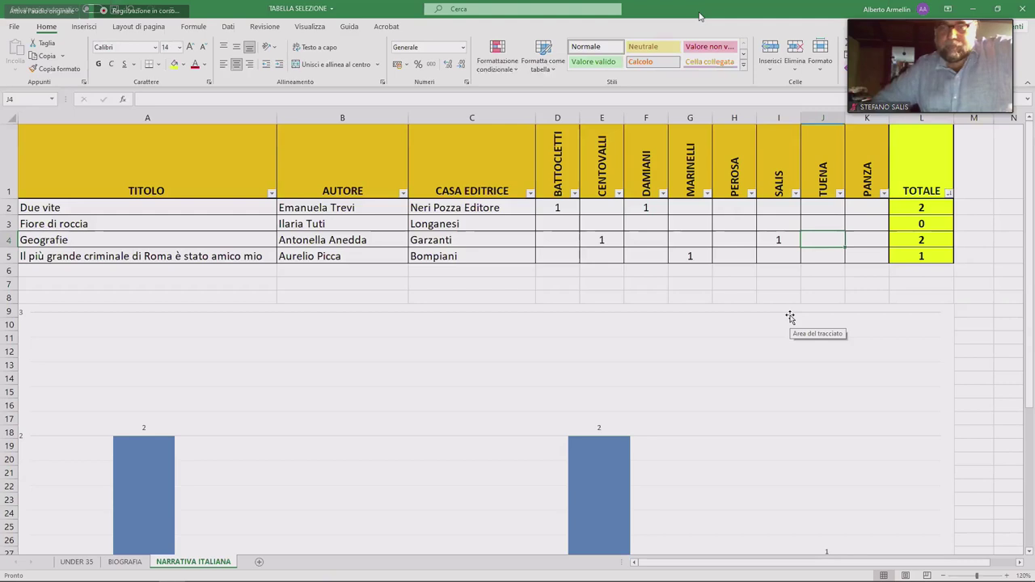
pyautogui.write('1')
pyautogui.hotkey('ctrl', 'Return')
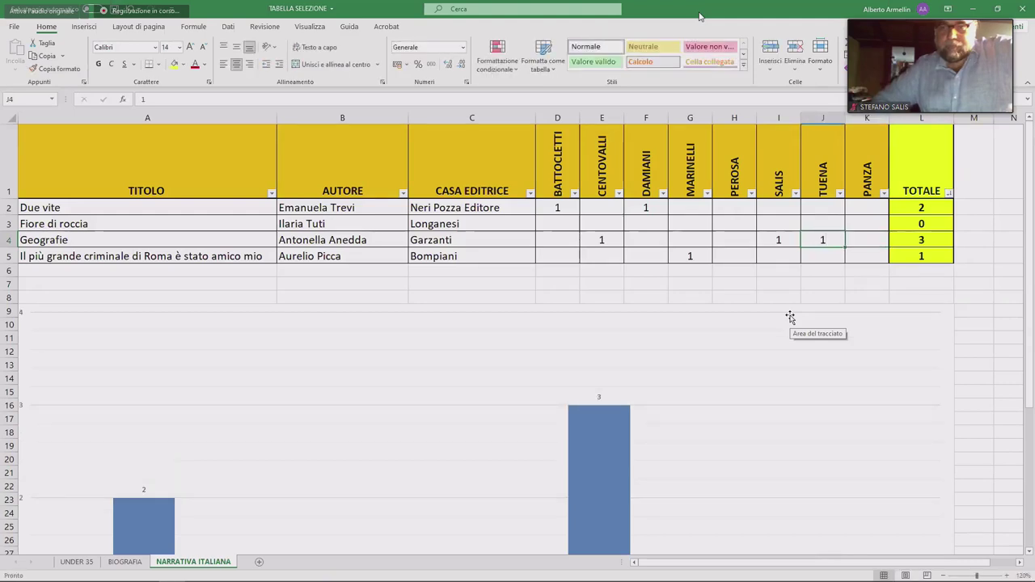
# Record the fifth juror's fifth-round vote as 1 for "Fiore di roccia" in H3.
pyautogui.press('Up')
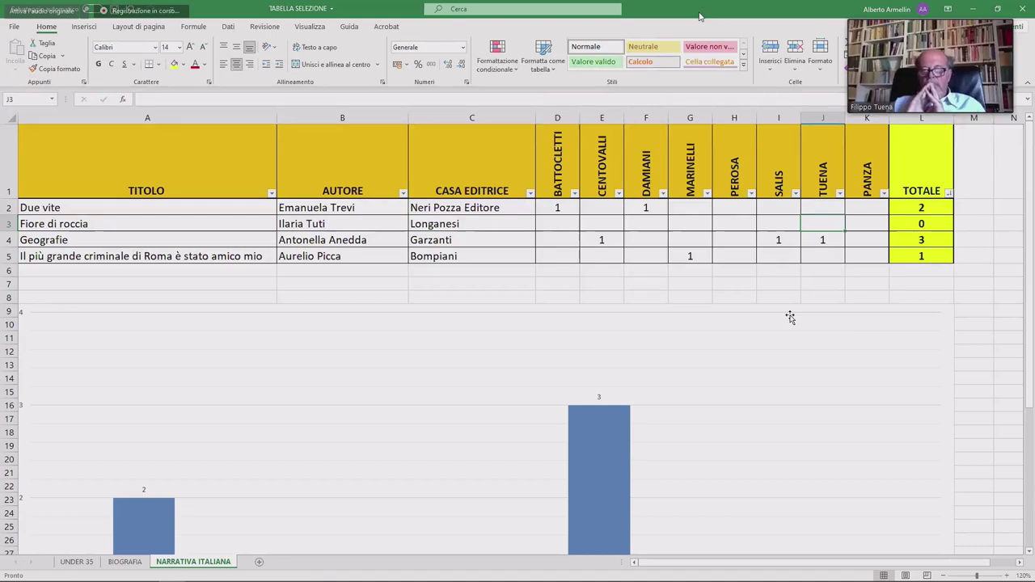
pyautogui.press('Left')
pyautogui.press('Left')
pyautogui.write('1')
pyautogui.press('Right')
pyautogui.press('Right')
pyautogui.press('Right')
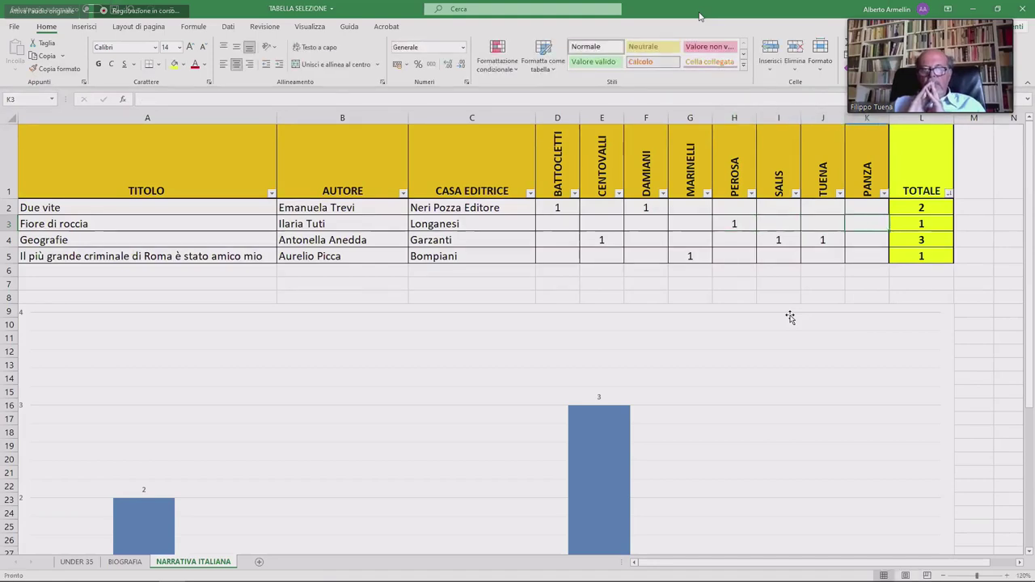
# Record the last juror's fifth-round vote as 1 for the Bompiani title in K5.
pyautogui.press('Left')
pyautogui.press('Down')
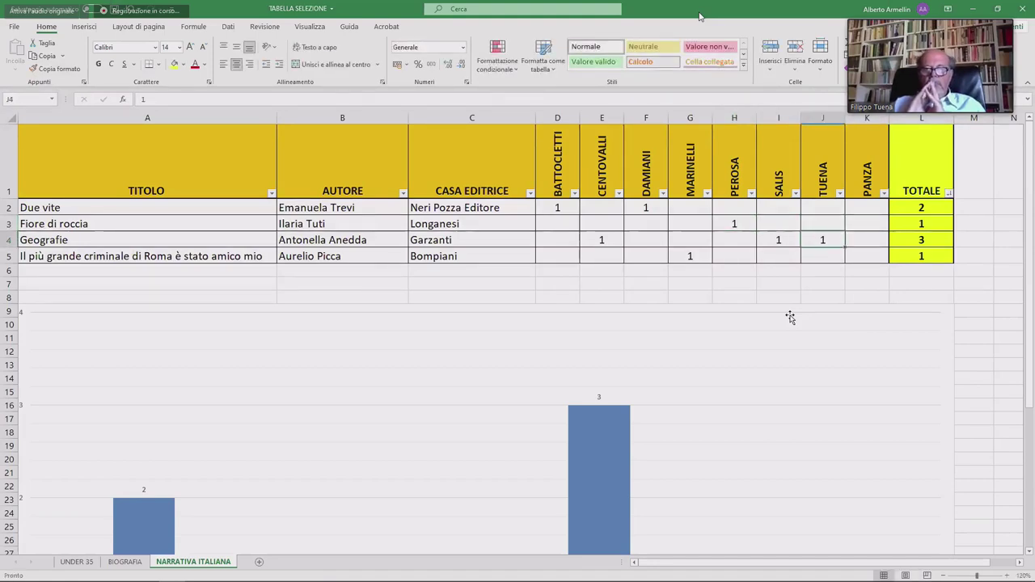
pyautogui.press('Right')
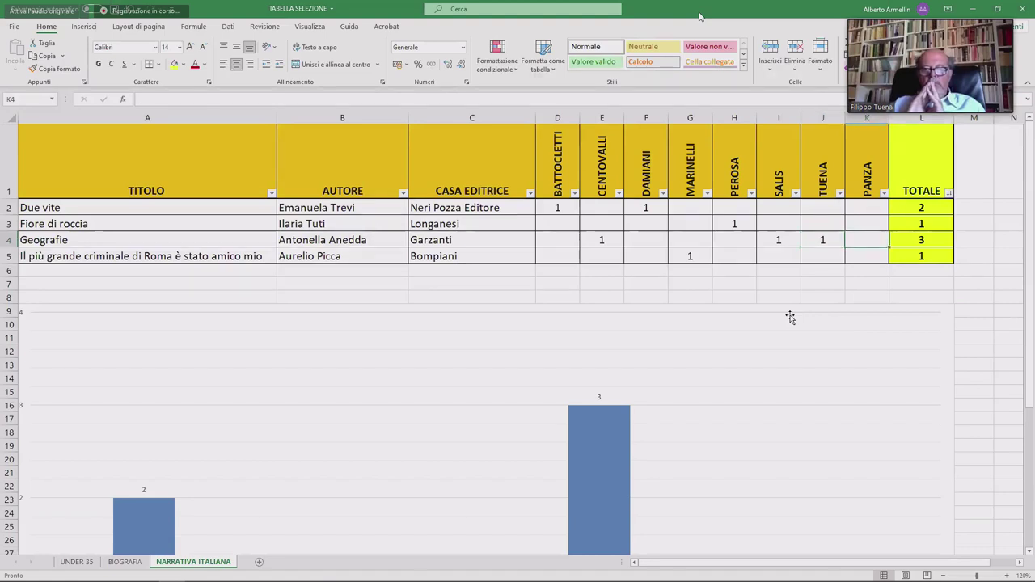
pyautogui.press('Up')
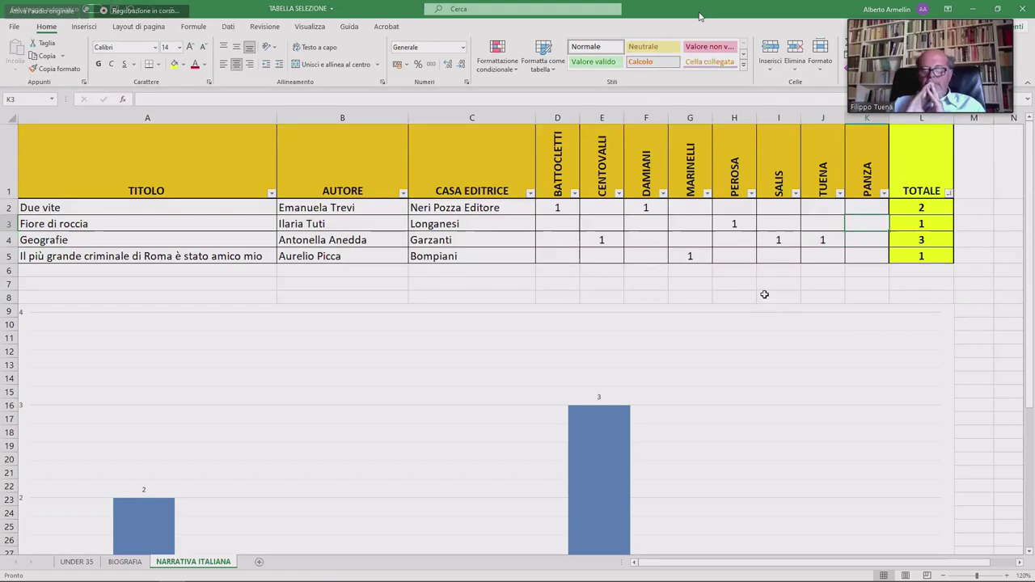
pyautogui.scroll(-1, 762, 294)
pyautogui.scroll(1, 686, 376)
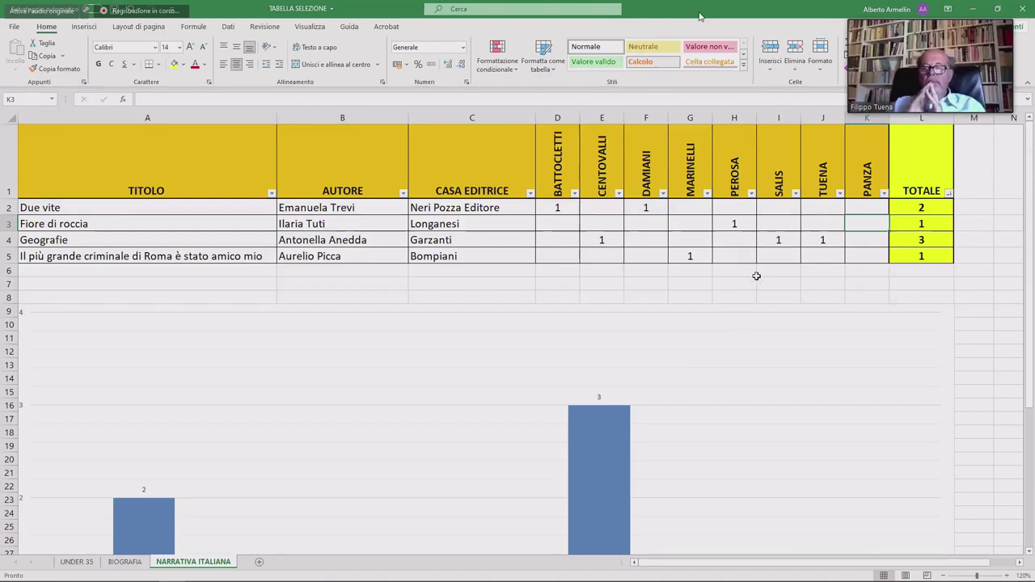
pyautogui.press('Down')
pyautogui.press('Down')
pyautogui.write('1')
pyautogui.press('Up')
# Check the fifth-round totals in the chart and select the whole "Geografie" row.
pyautogui.scroll(-3, 804, 321)
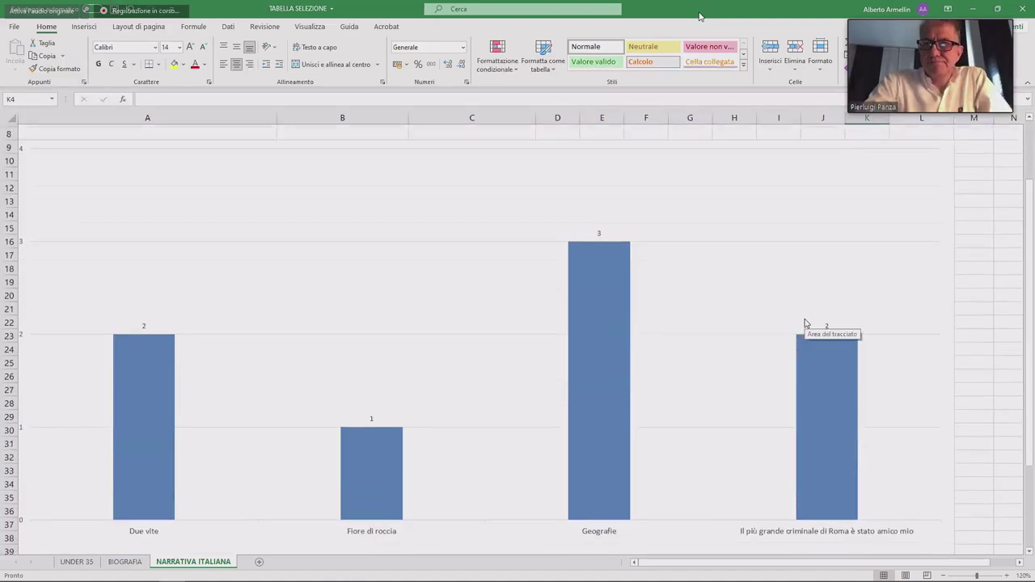
pyautogui.moveTo(580, 261)
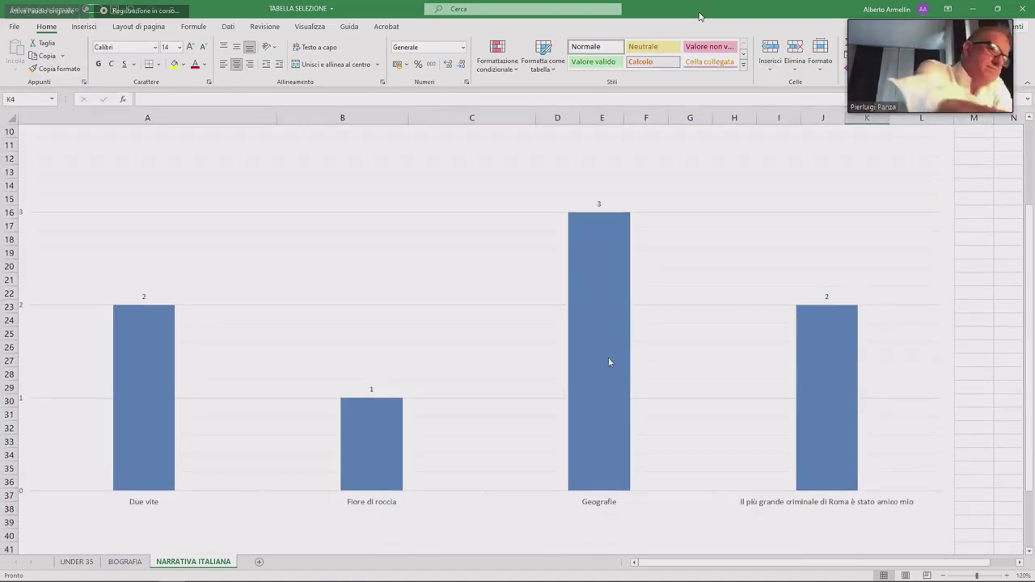
pyautogui.scroll(3, 616, 371)
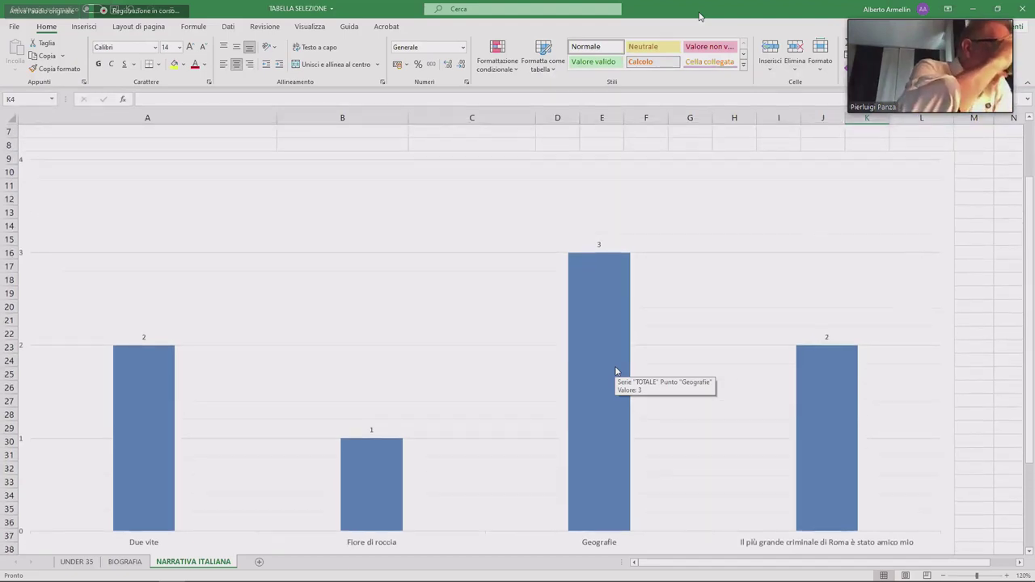
pyautogui.click(8, 240)
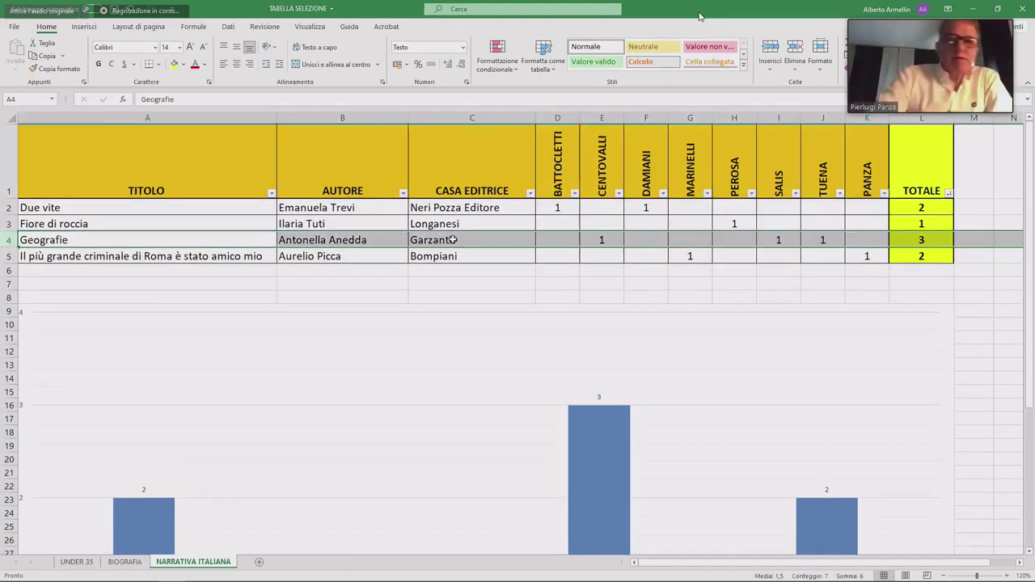